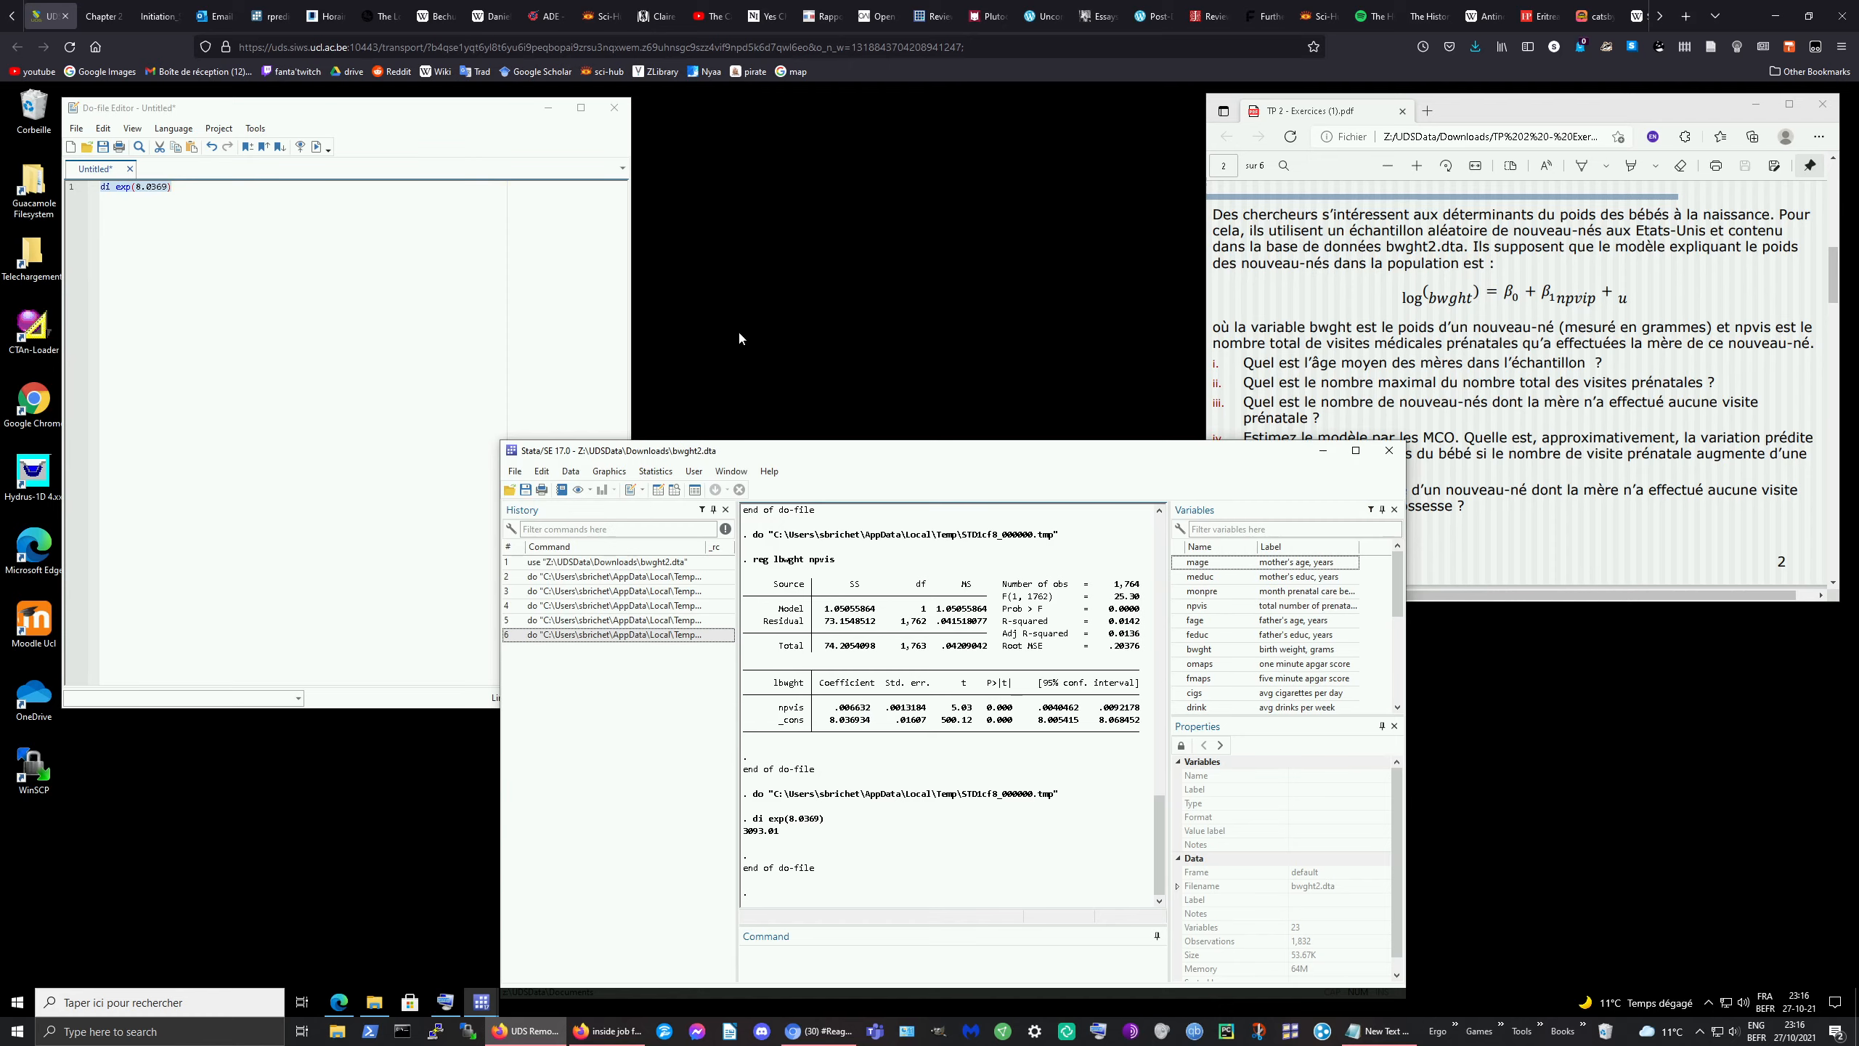
Step: Scroll the exercise PDF in Edge to exercise C.2 on CEO salary and tenure, page 3
{"action": "left_click", "coordinate": [1603, 368]}
{"action": "scroll", "coordinate": [1515, 421], "scroll_direction": "down", "scroll_amount": 10}
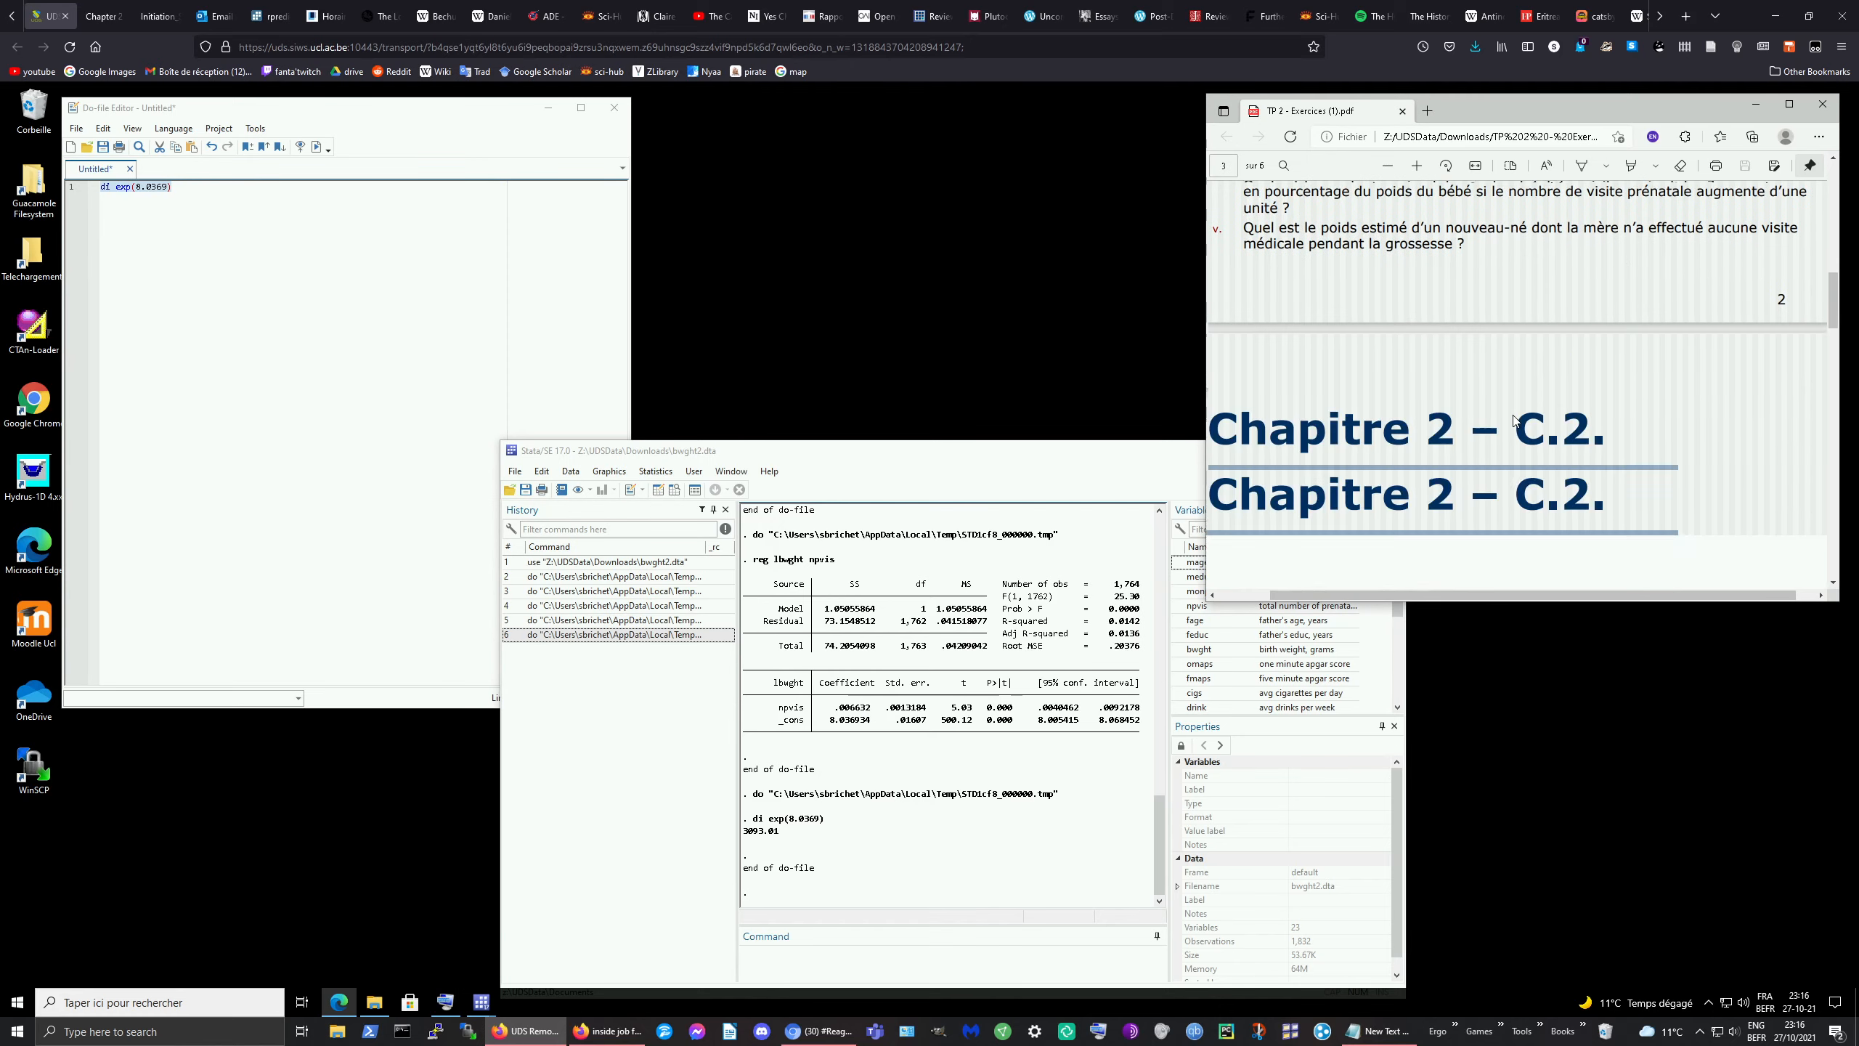
{"action": "scroll", "coordinate": [1513, 421], "scroll_direction": "up", "scroll_amount": 1}
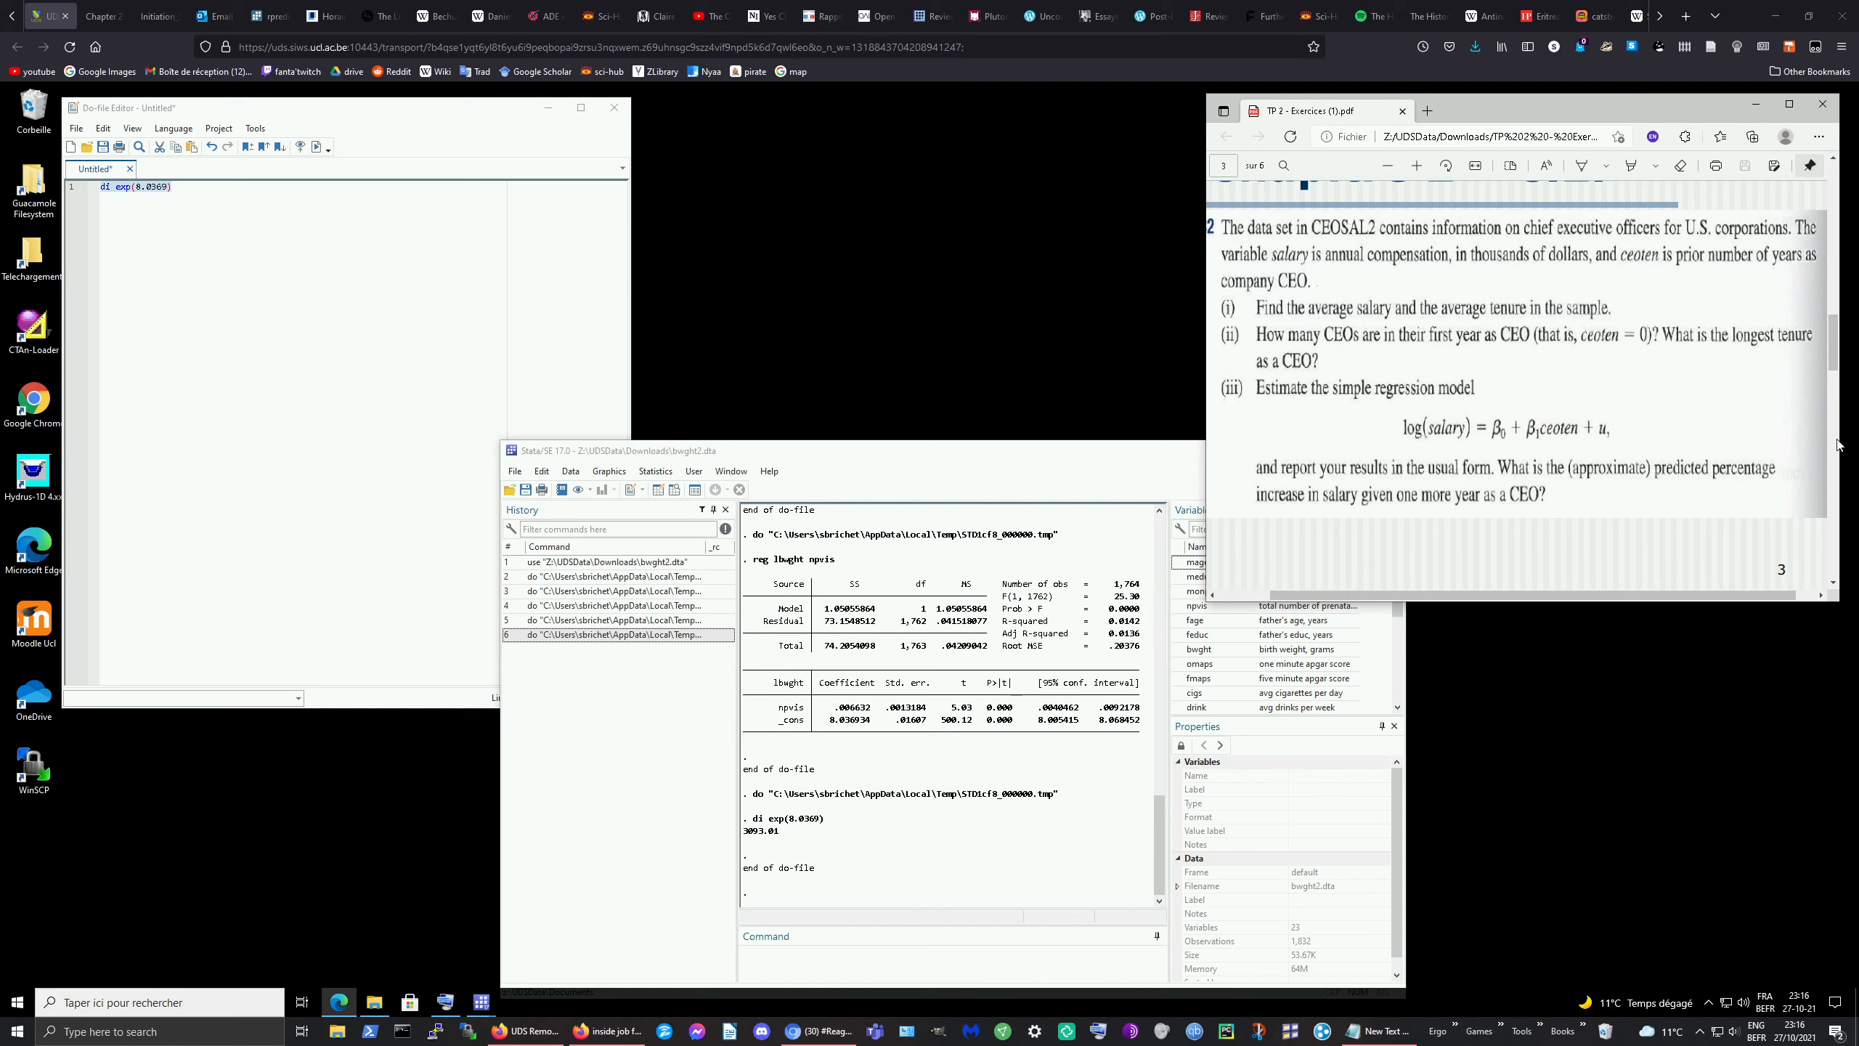
{"action": "left_click_drag", "start_coordinate": [1858, 440], "coordinate": [1858, 365]}
{"action": "scroll", "coordinate": [1578, 391], "scroll_direction": "up", "scroll_amount": 1}
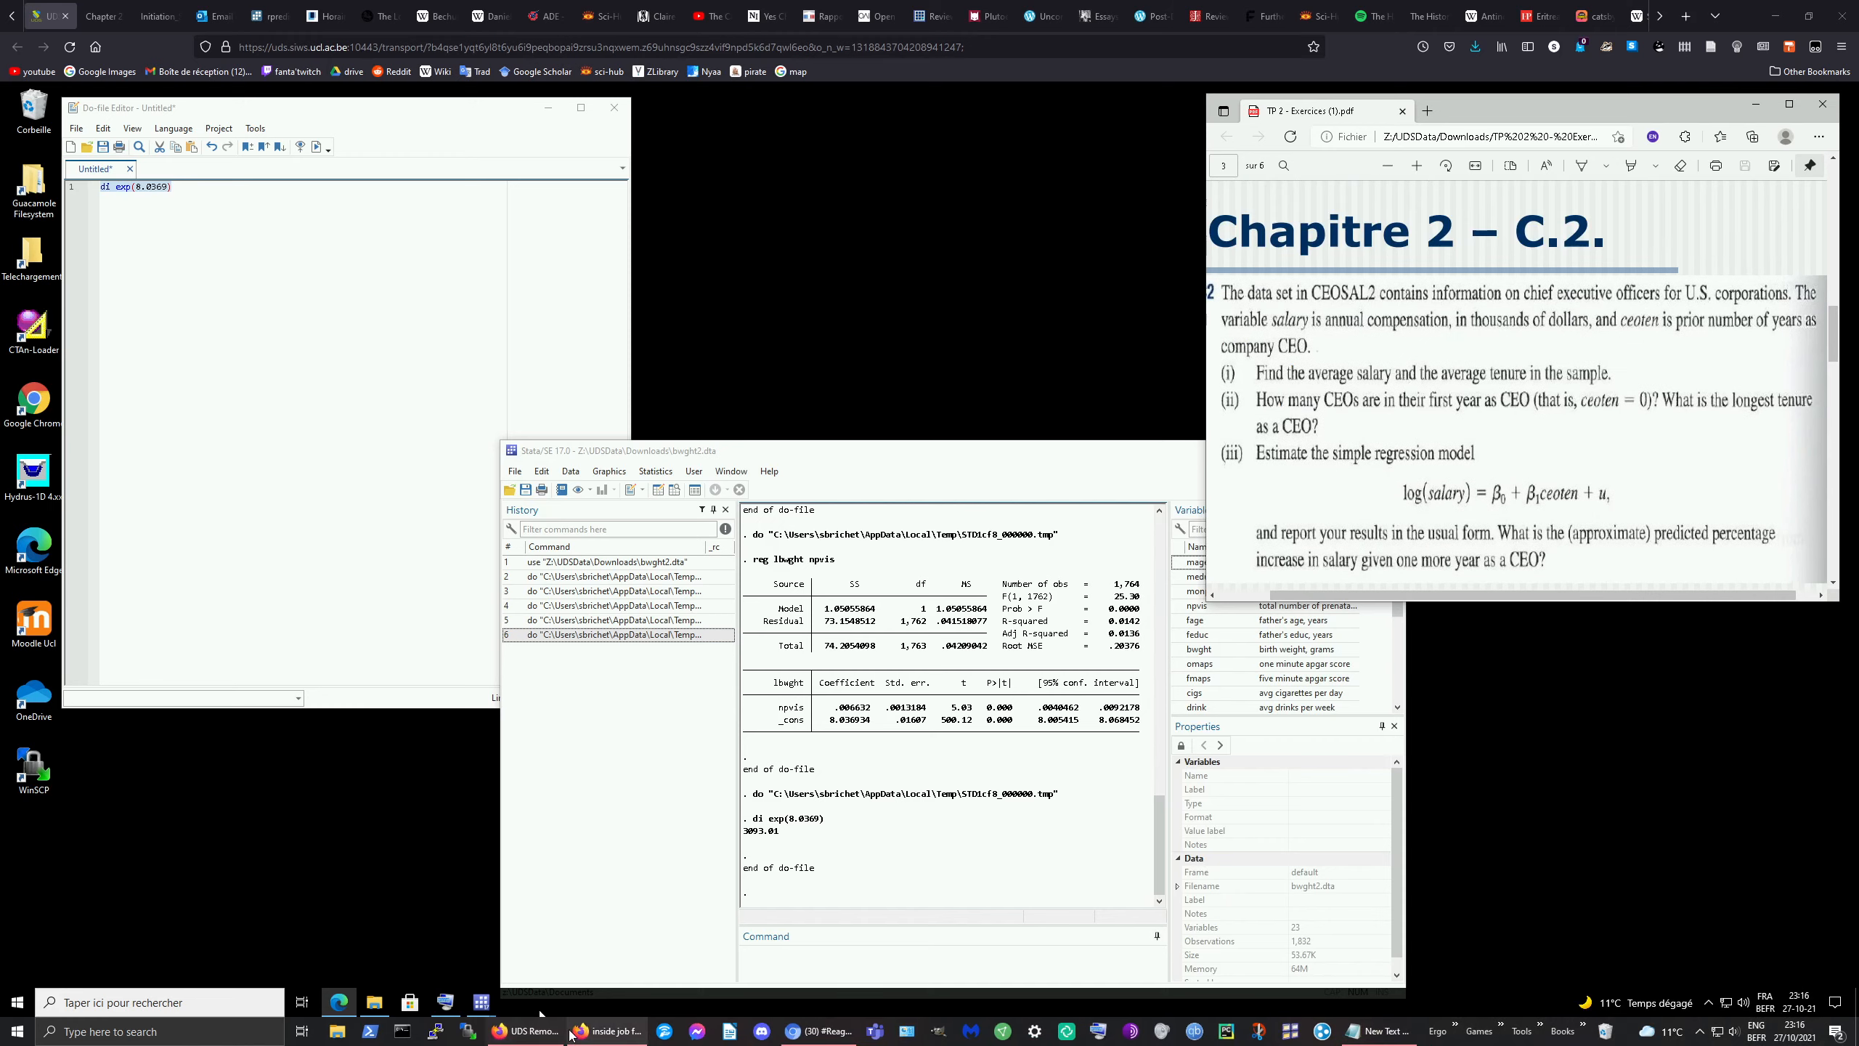
Step: Load CEOSAL2.DTA from the Téléchargements folder into Stata by dropping it onto the Results window
{"action": "left_click", "coordinate": [380, 1007]}
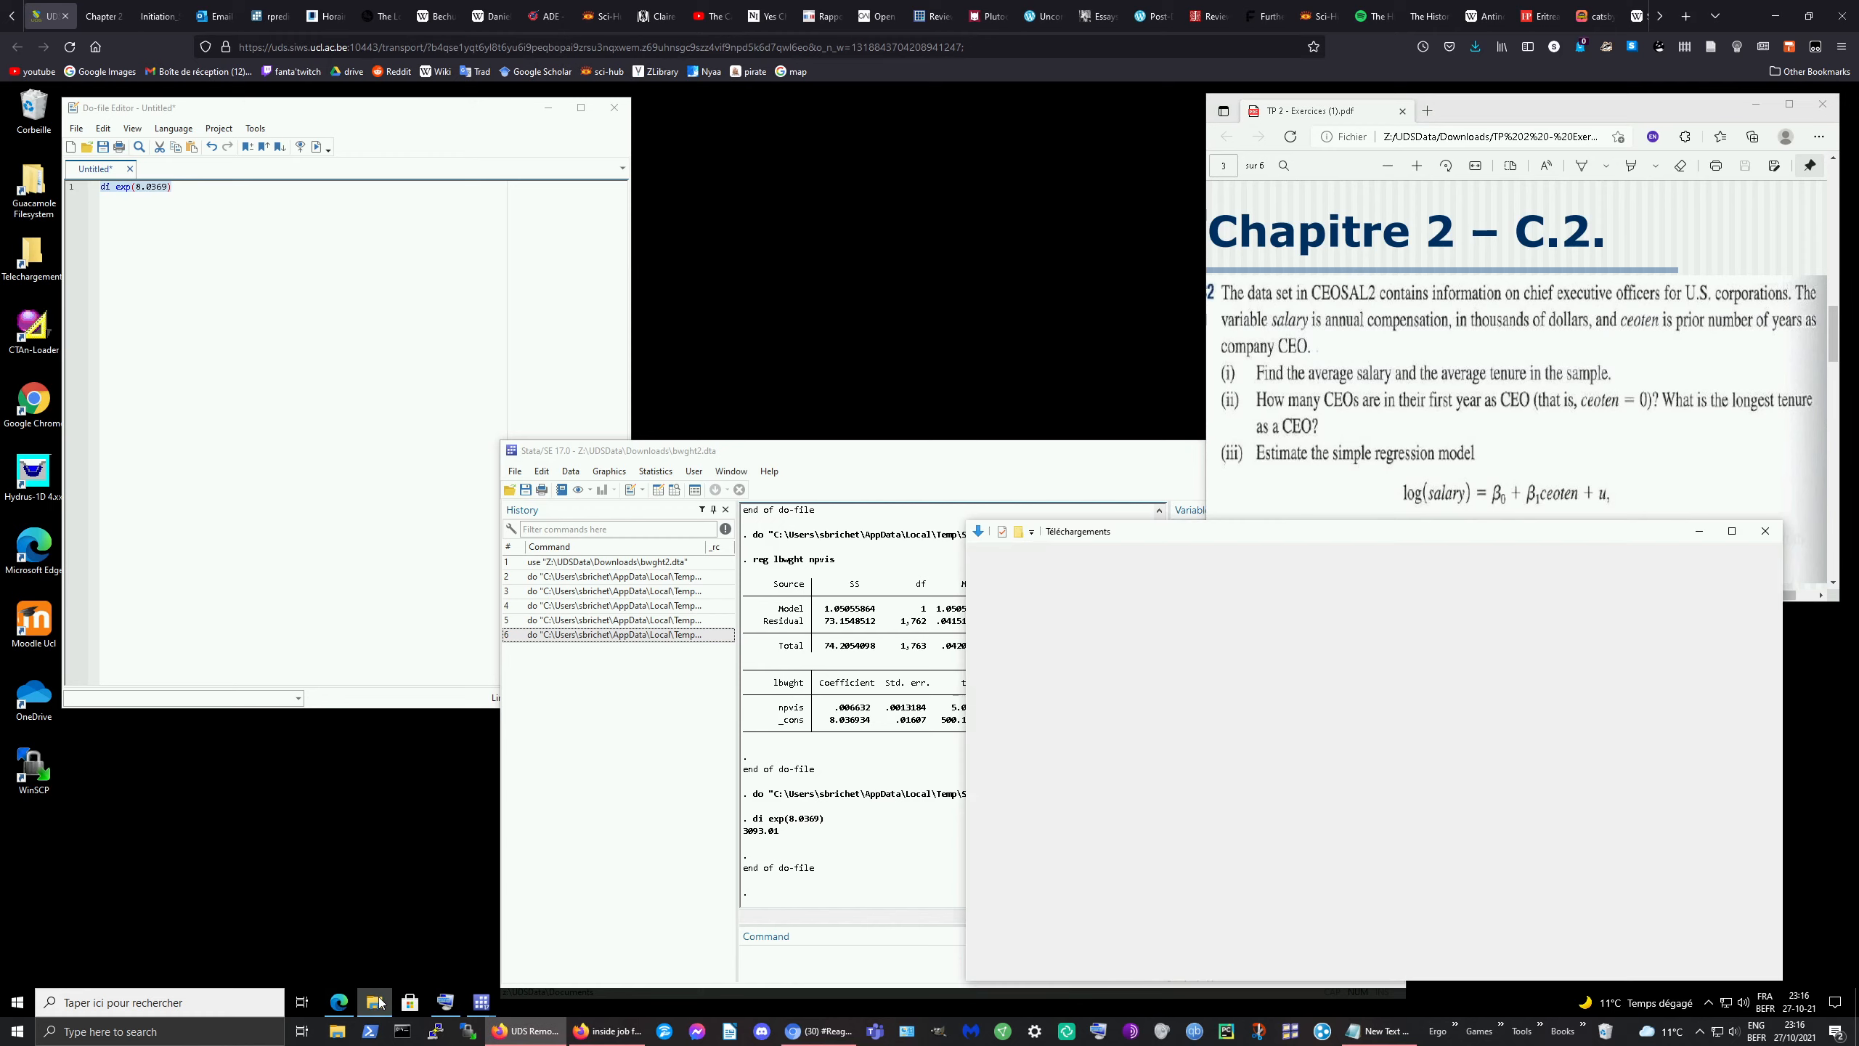
{"action": "left_click_drag", "start_coordinate": [1186, 725], "coordinate": [872, 721]}
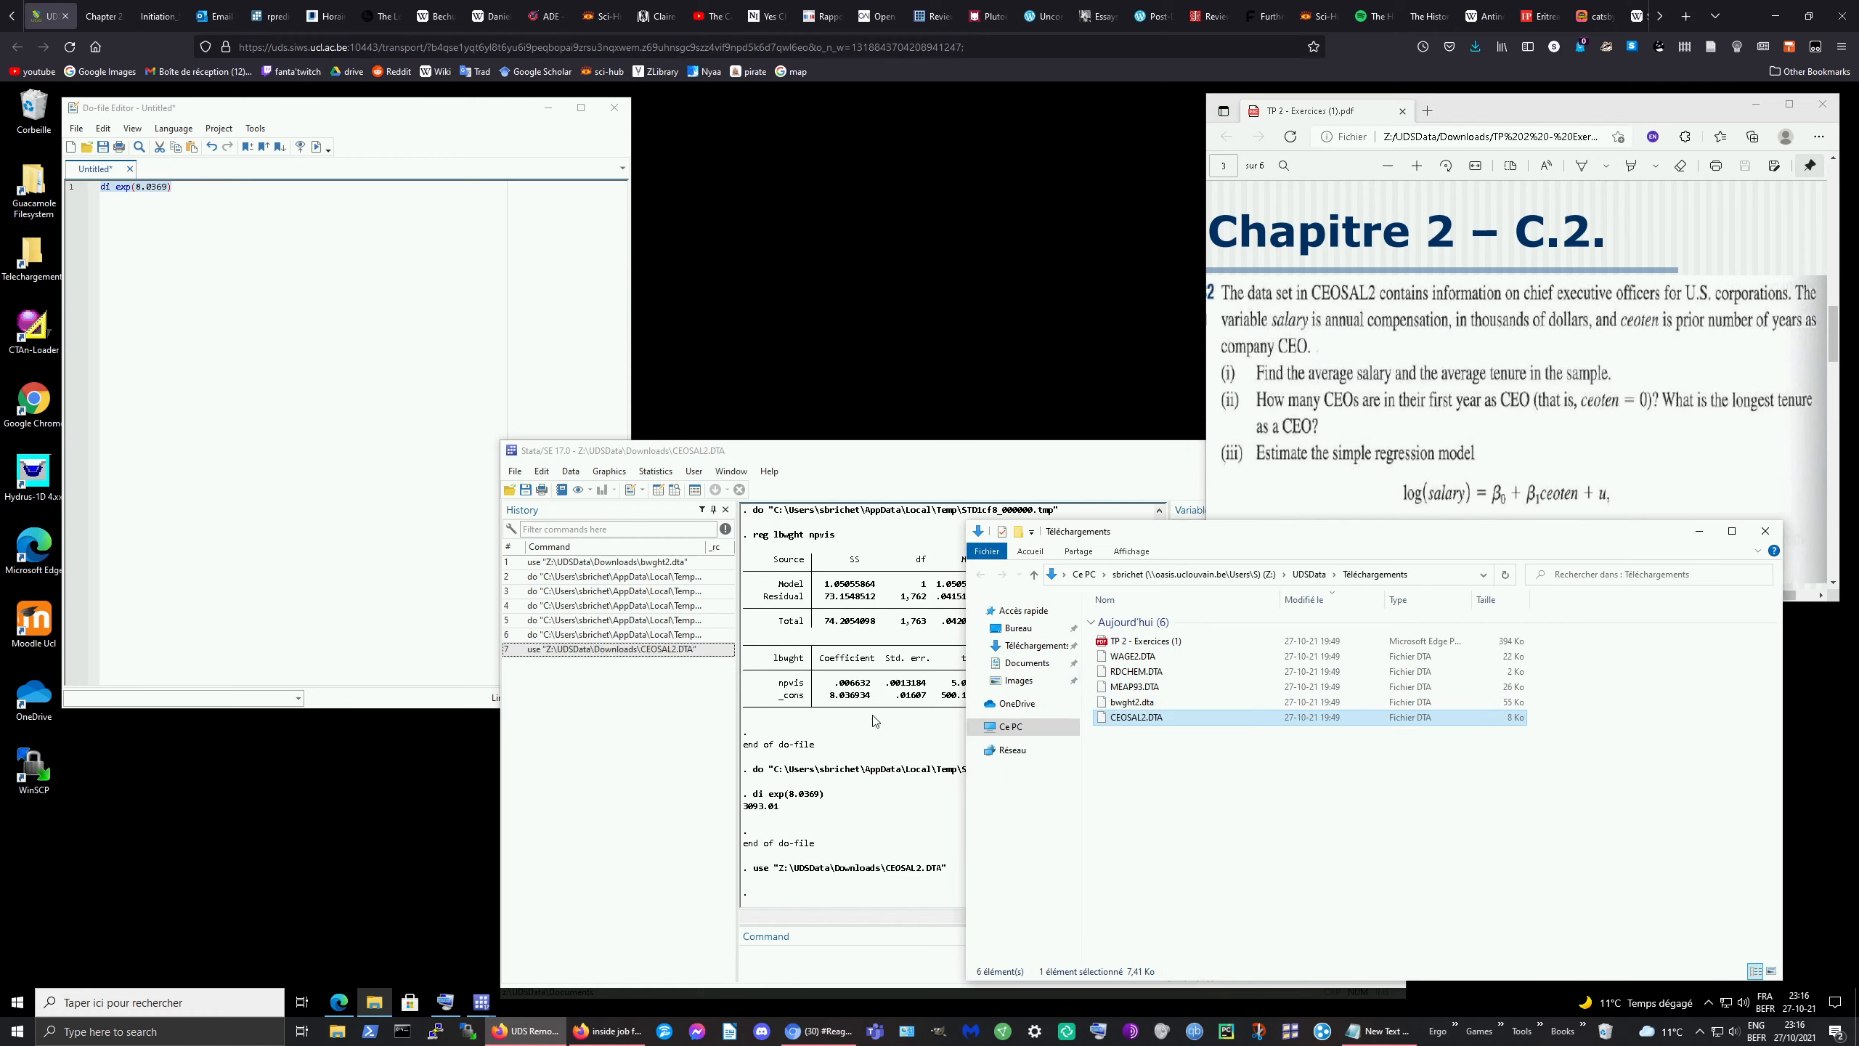
{"action": "left_click", "coordinate": [215, 188]}
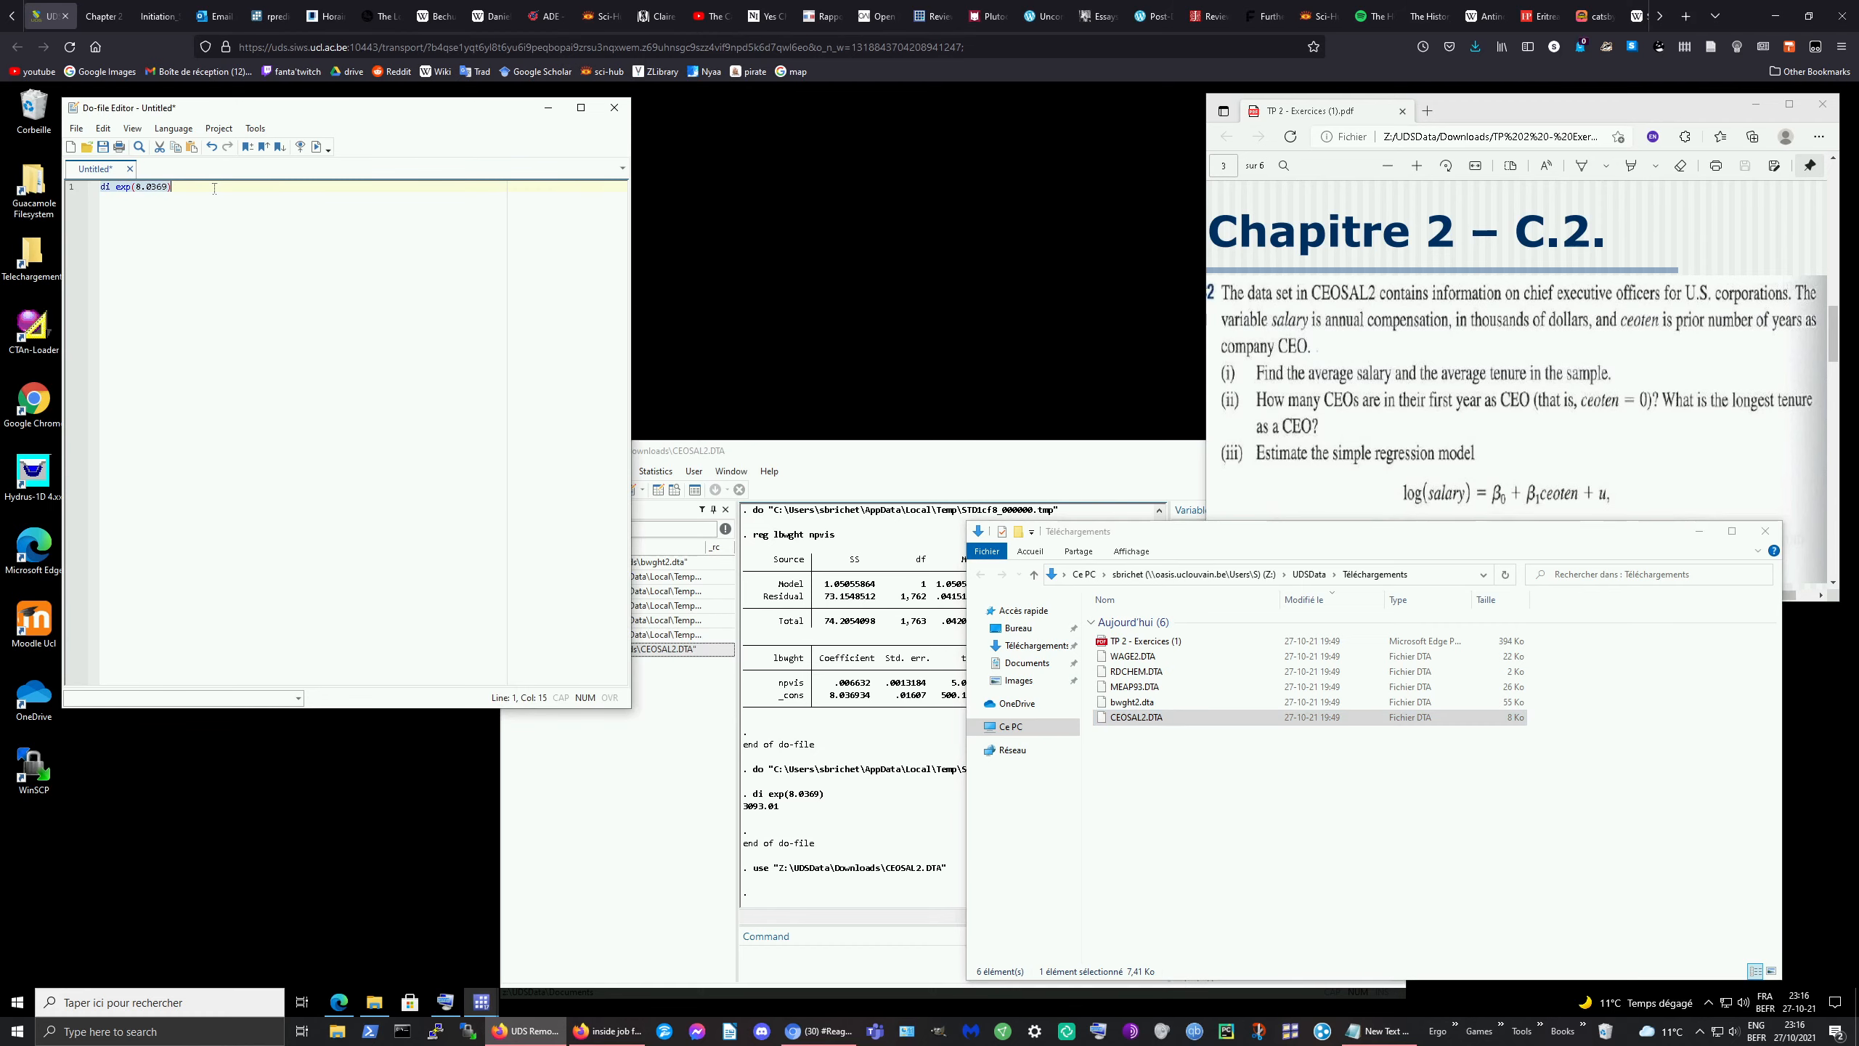
{"action": "left_click", "coordinate": [1699, 531]}
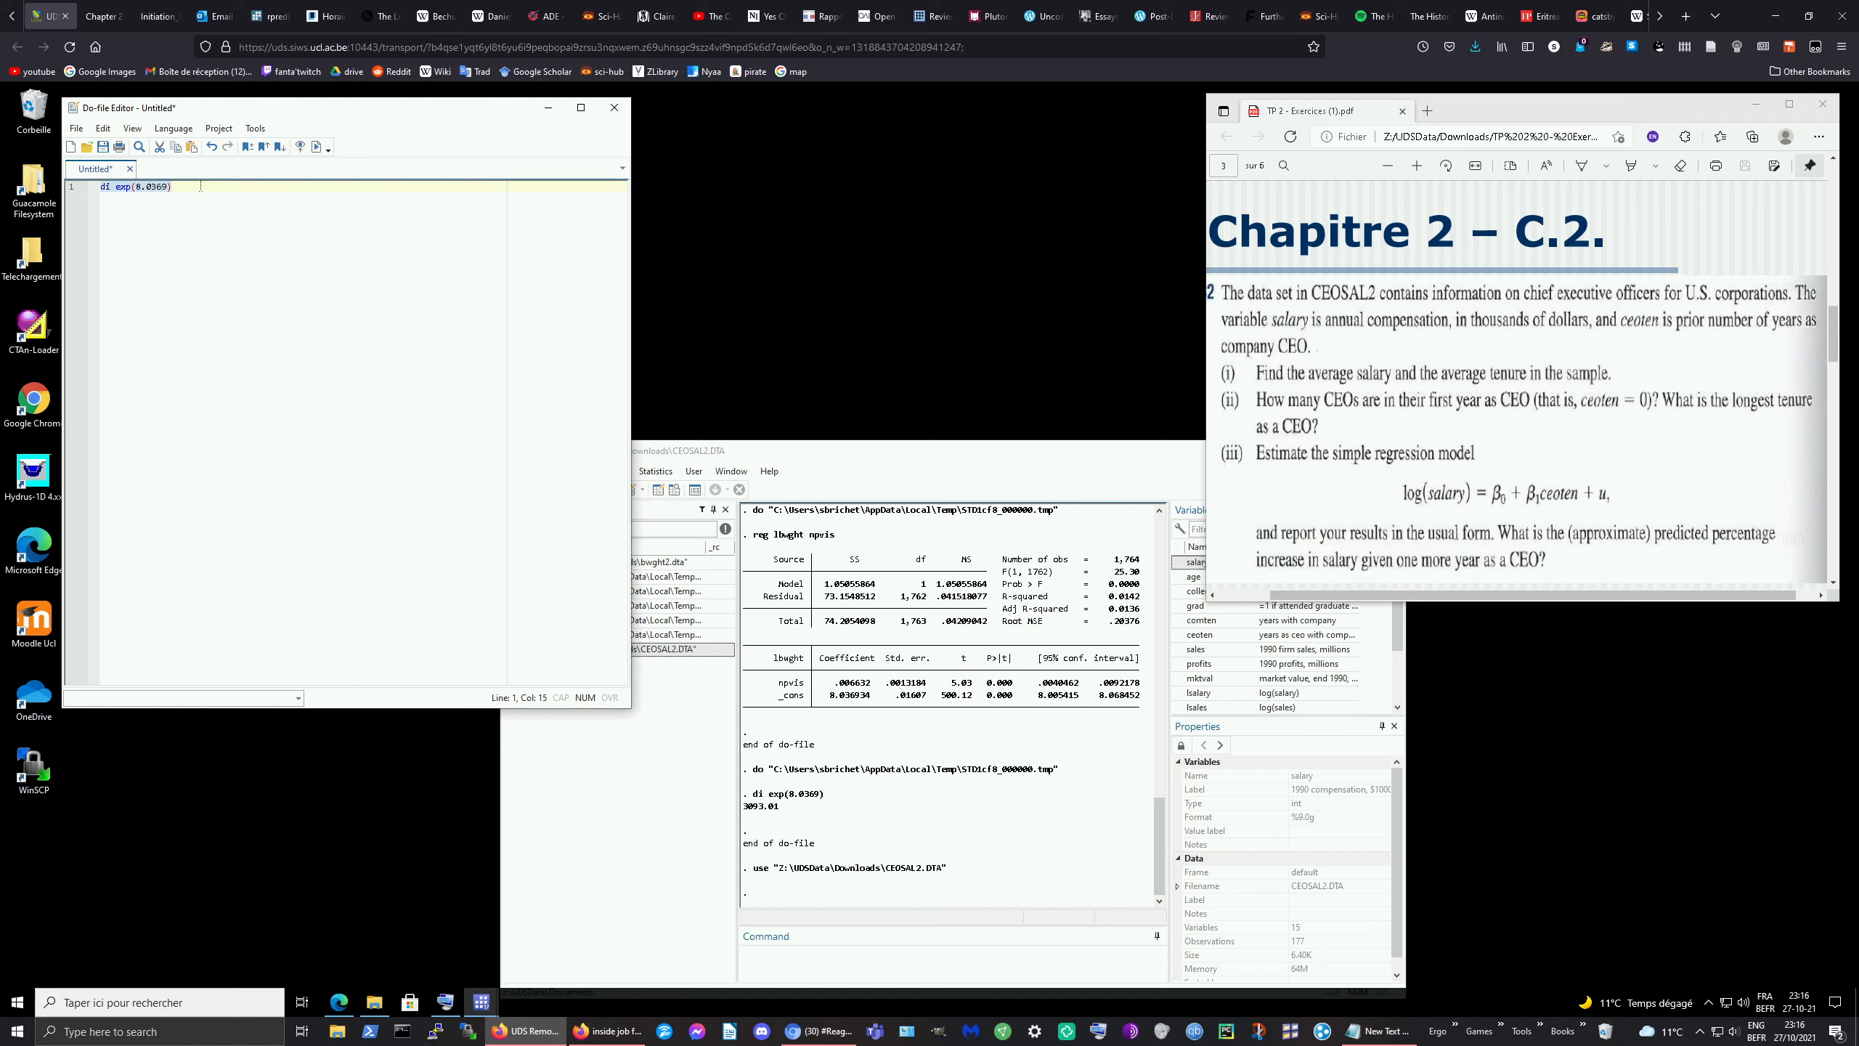
Step: Run sum salary from the do-file, showing 177 CEOs with mean salary 865.8644
{"action": "type", "text": "sum"}
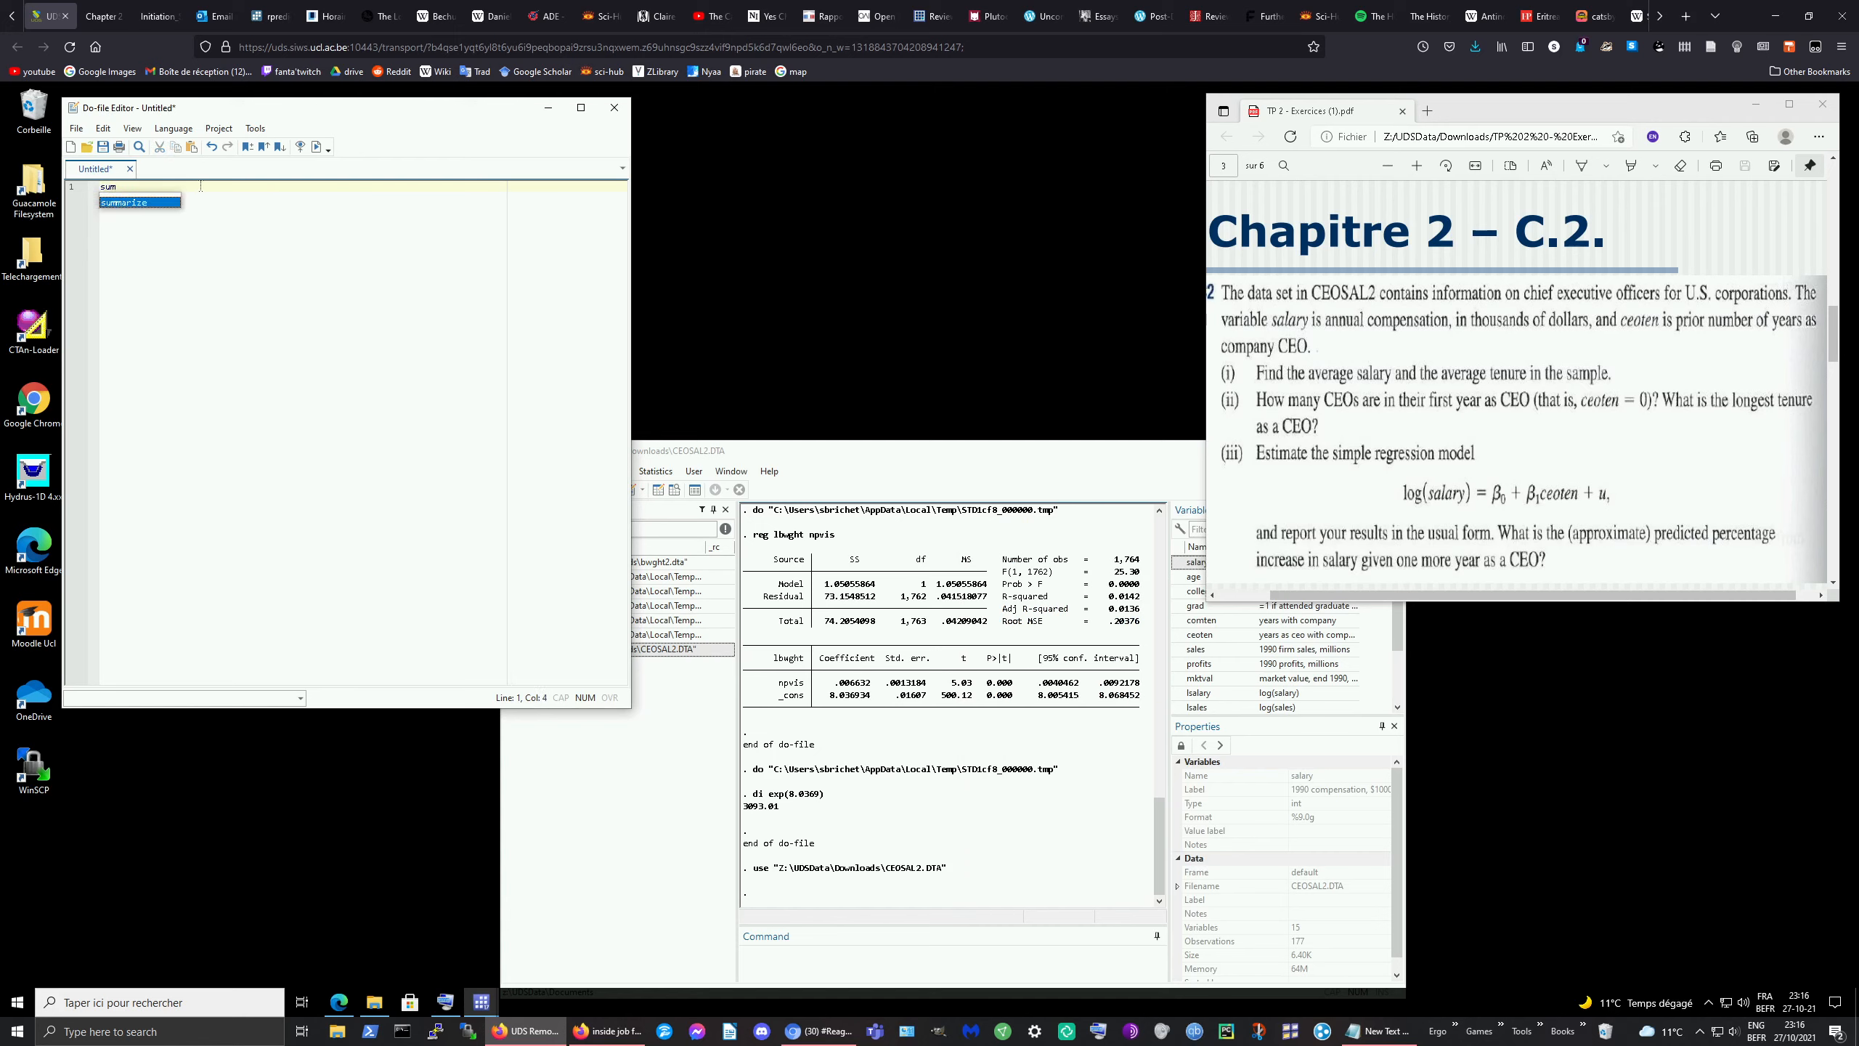
{"action": "type", "text": " salary"}
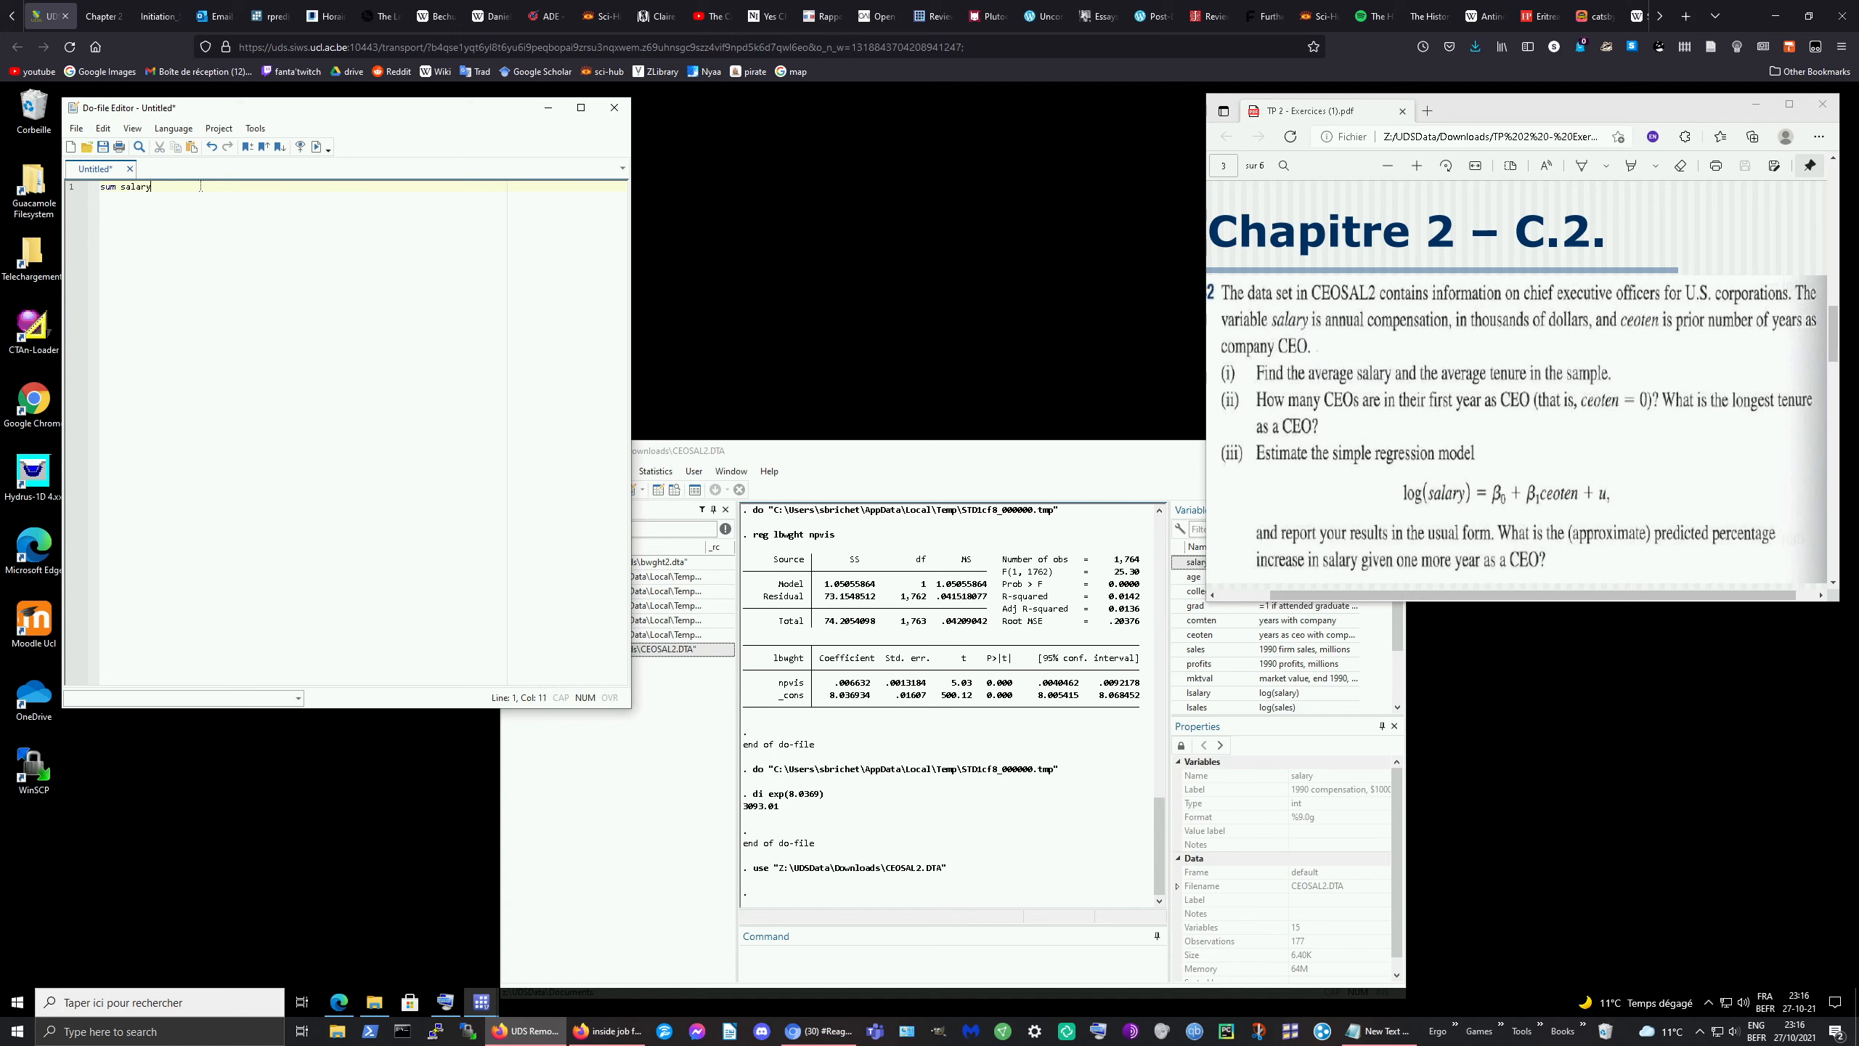
{"action": "left_click_drag", "start_coordinate": [201, 186], "coordinate": [100, 187]}
{"action": "left_click", "coordinate": [316, 147]}
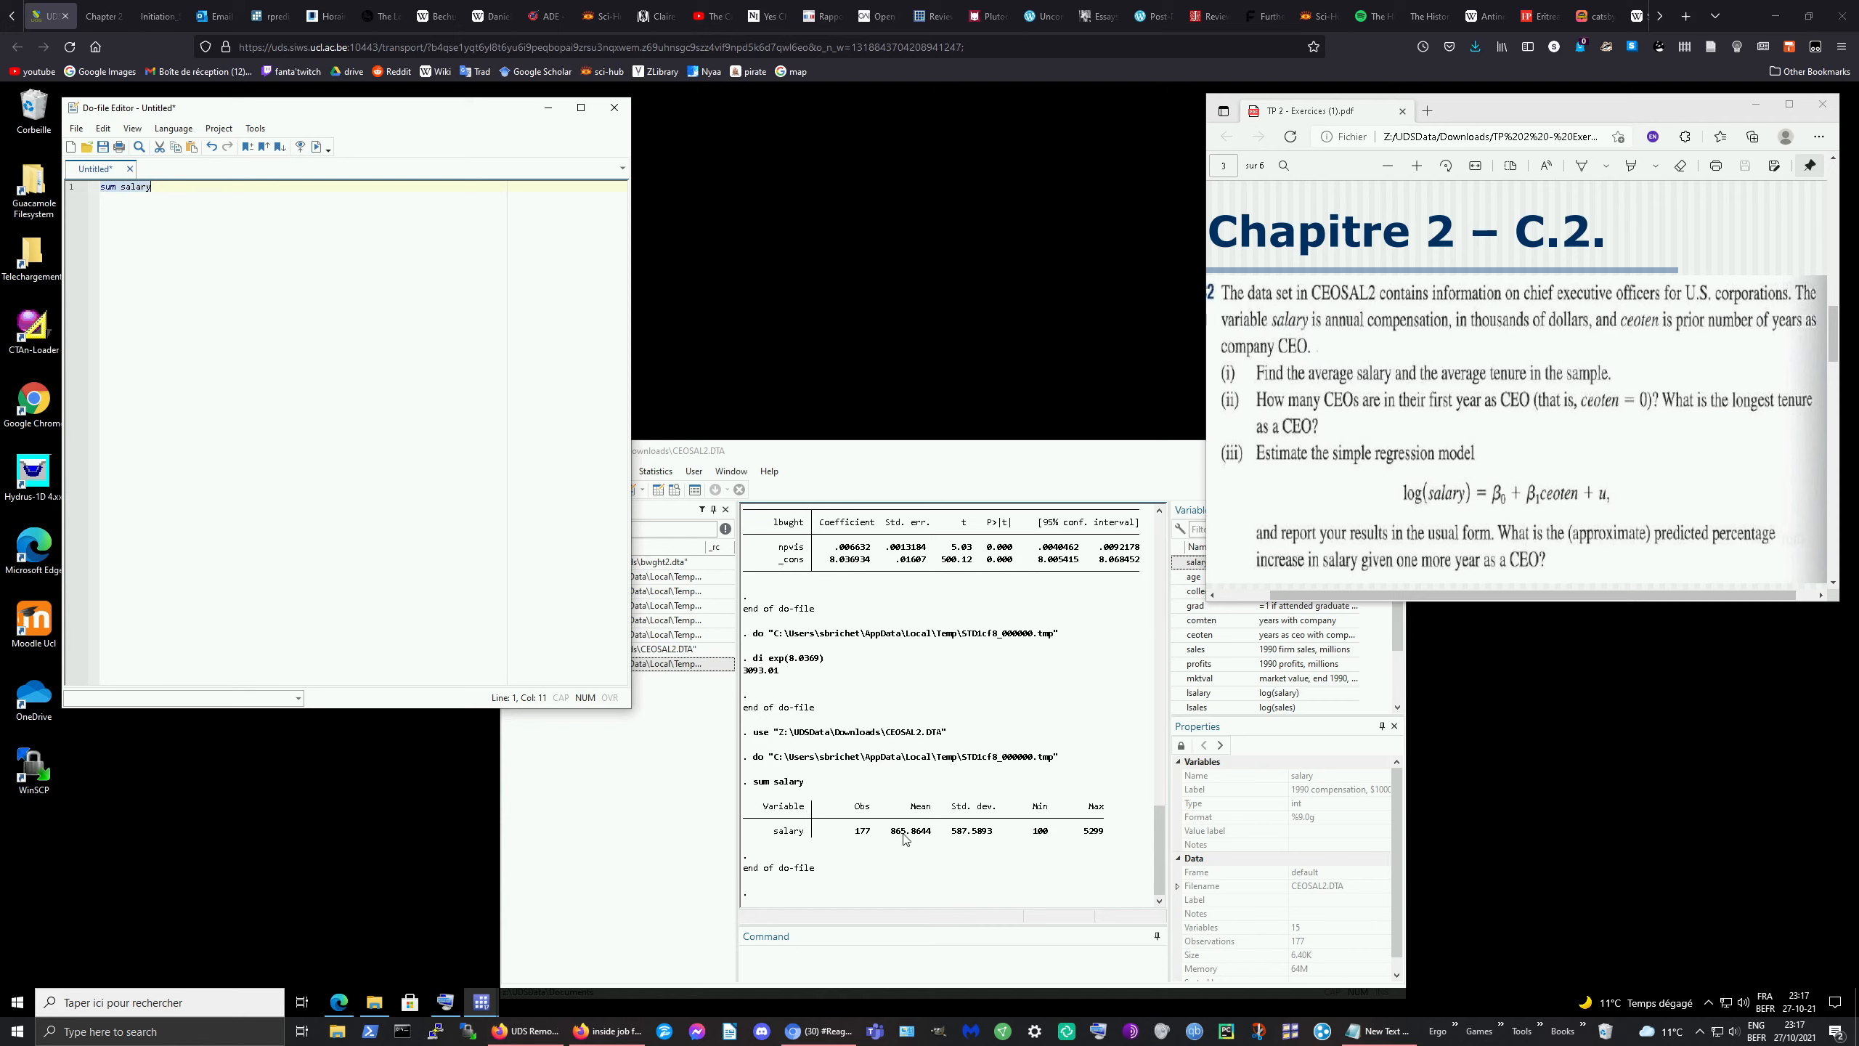
{"action": "left_click", "coordinate": [1129, 460]}
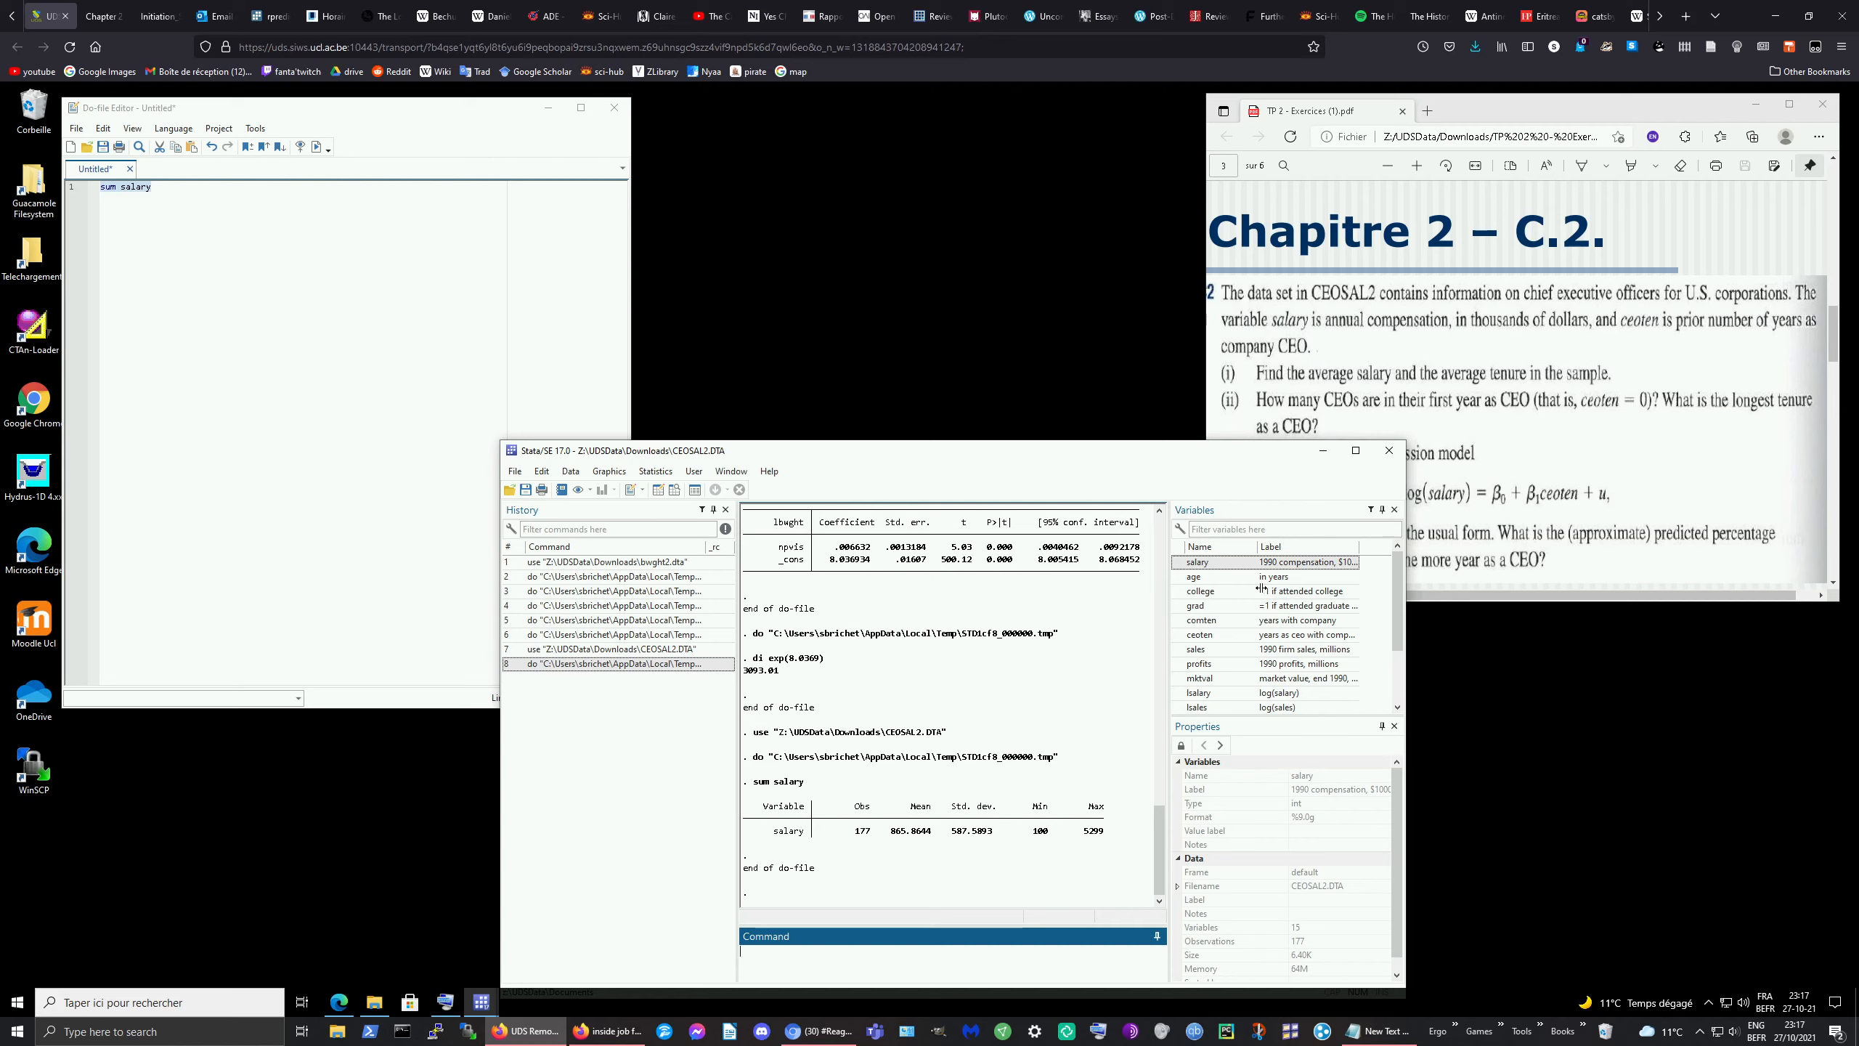
{"action": "left_click", "coordinate": [1543, 414]}
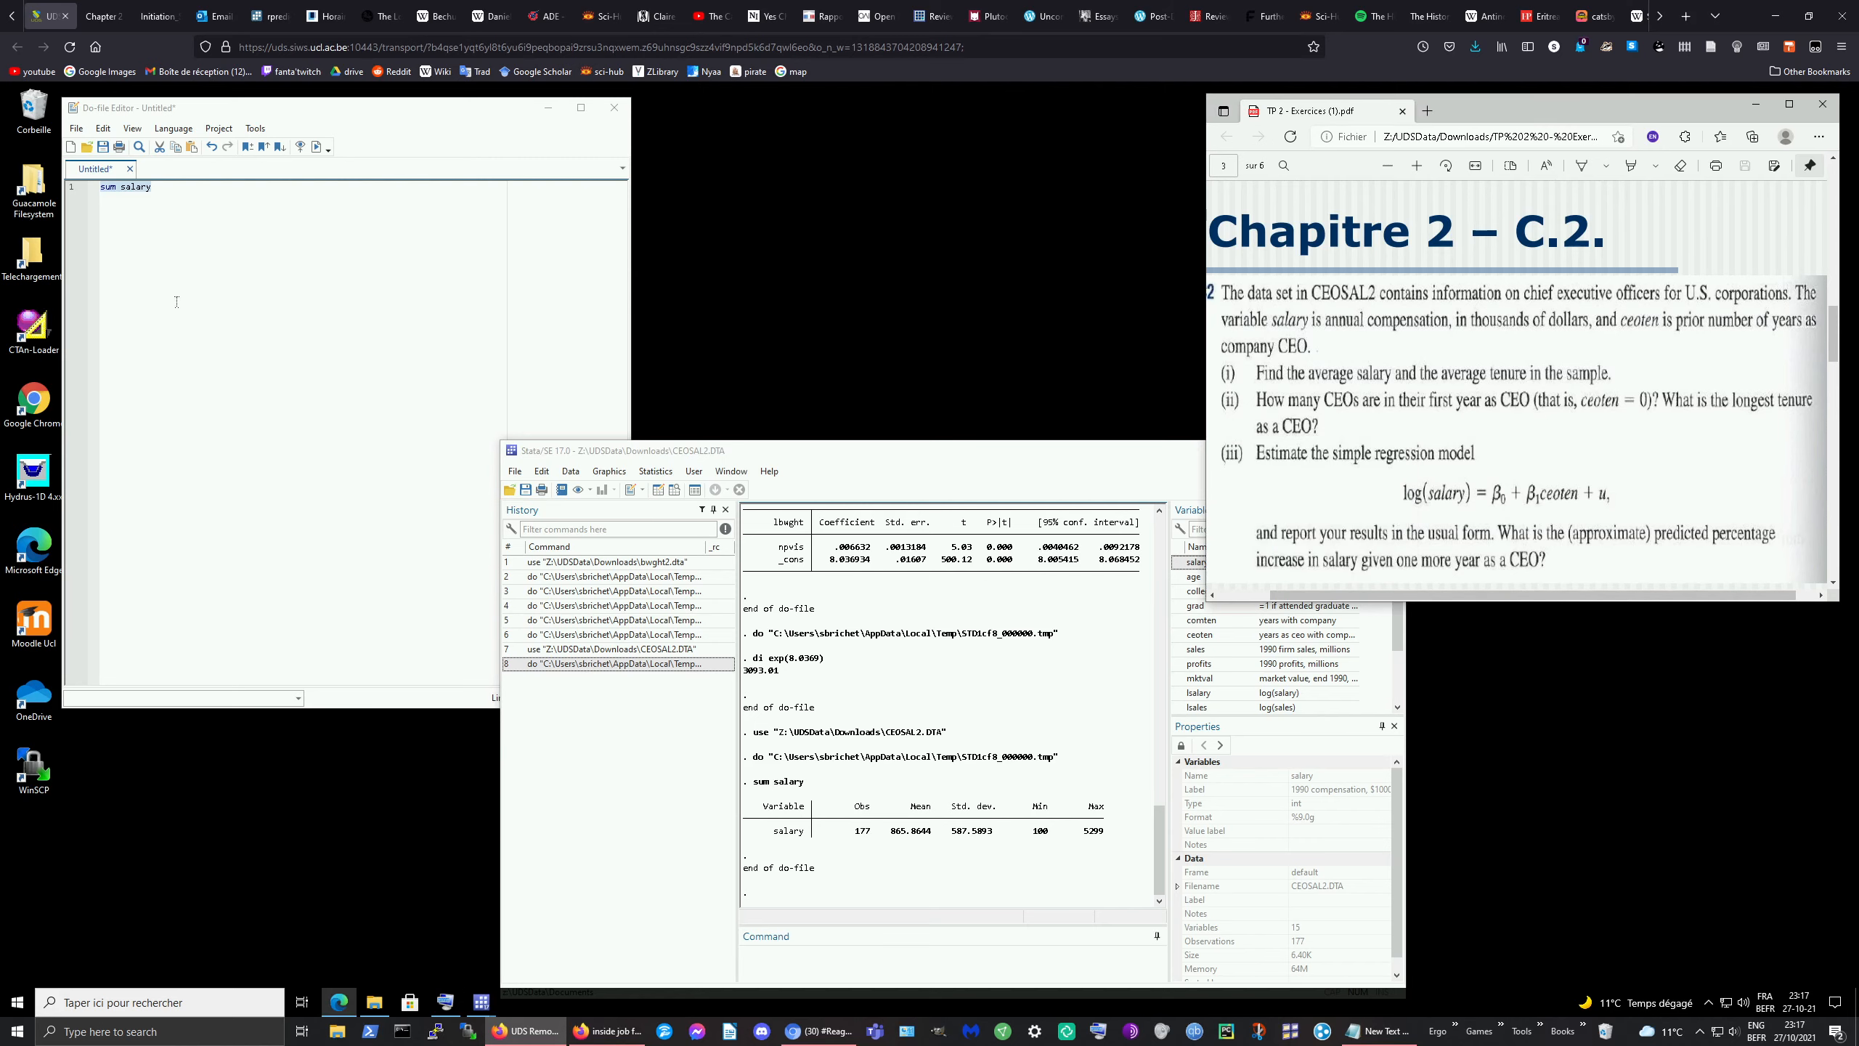
Step: Edit the do-file line to read sum ceoten and select it
{"action": "left_click", "coordinate": [179, 186]}
{"action": "double_click", "coordinate": [178, 186]}
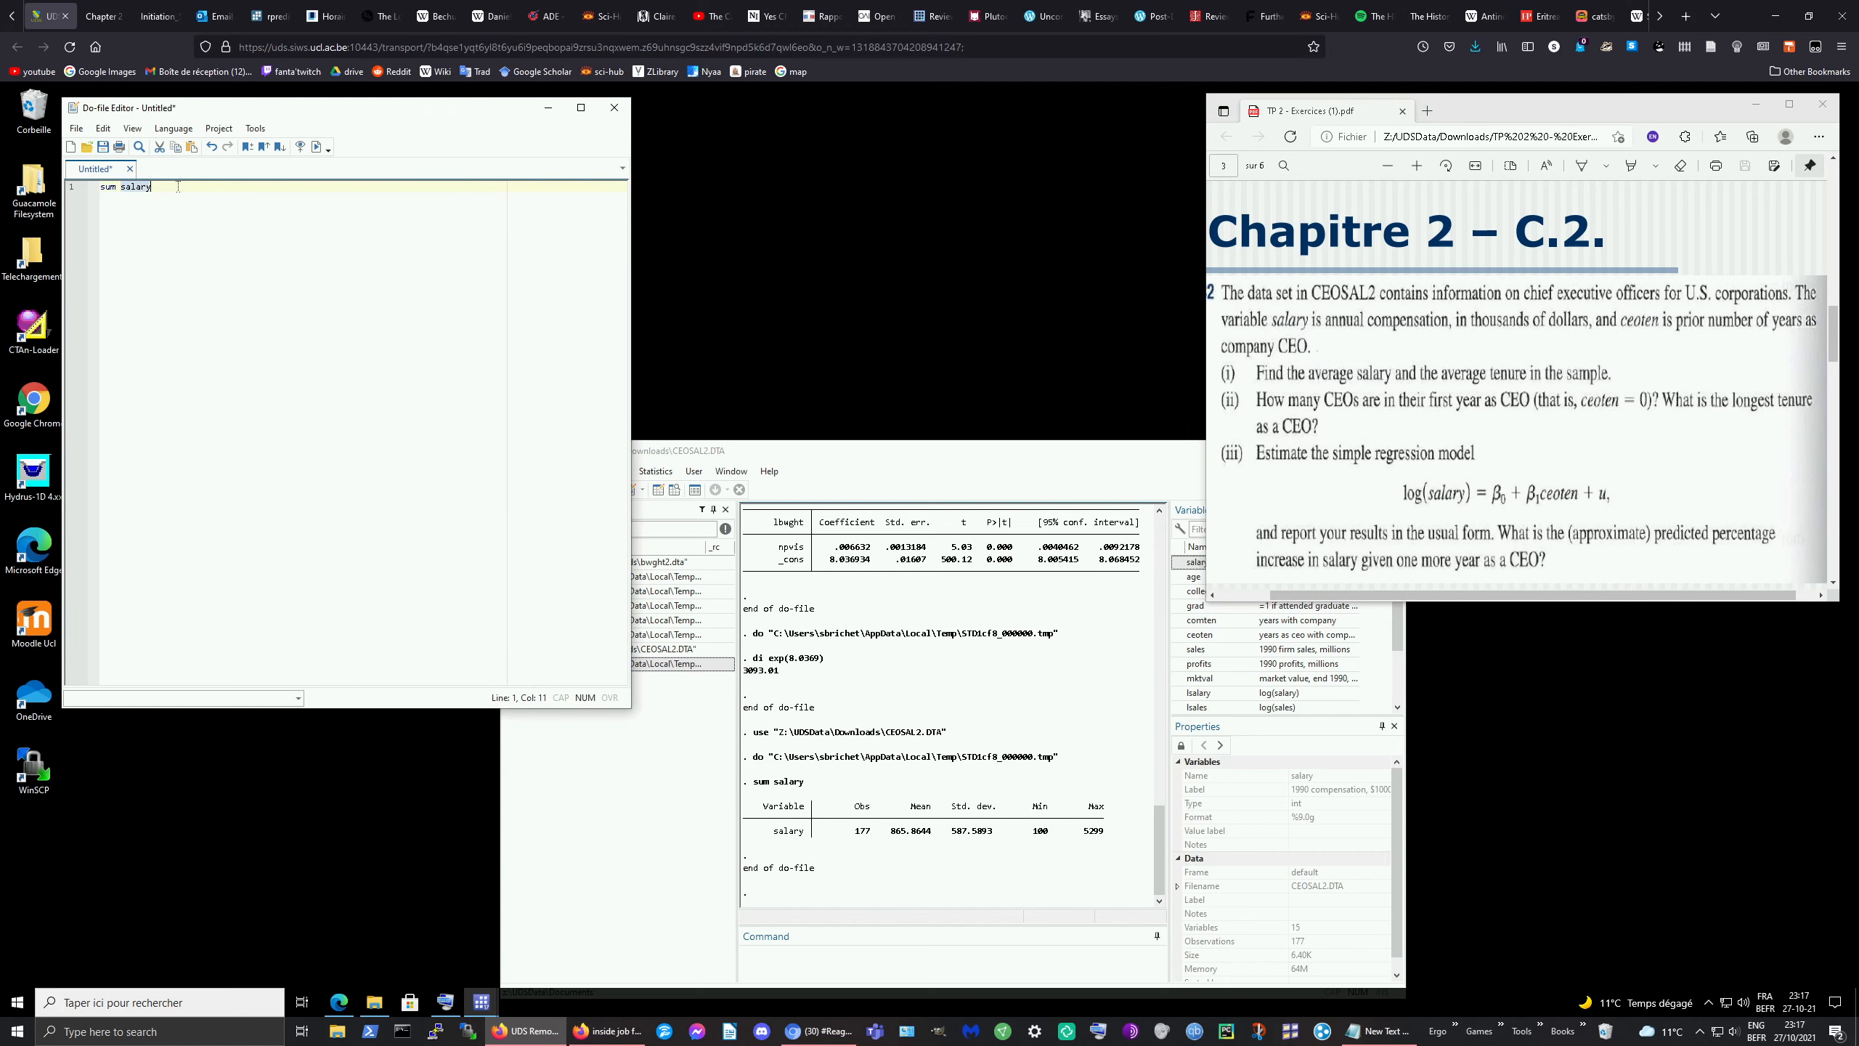
{"action": "key", "text": "BackSpace"}
{"action": "type", "text": "ceoten"}
{"action": "key", "text": "ctrl+a"}
Step: Run sum ceoten: mean tenure 7.954802 years, minimum 0, maximum 37, over 177 CEOs
{"action": "left_click", "coordinate": [315, 148]}
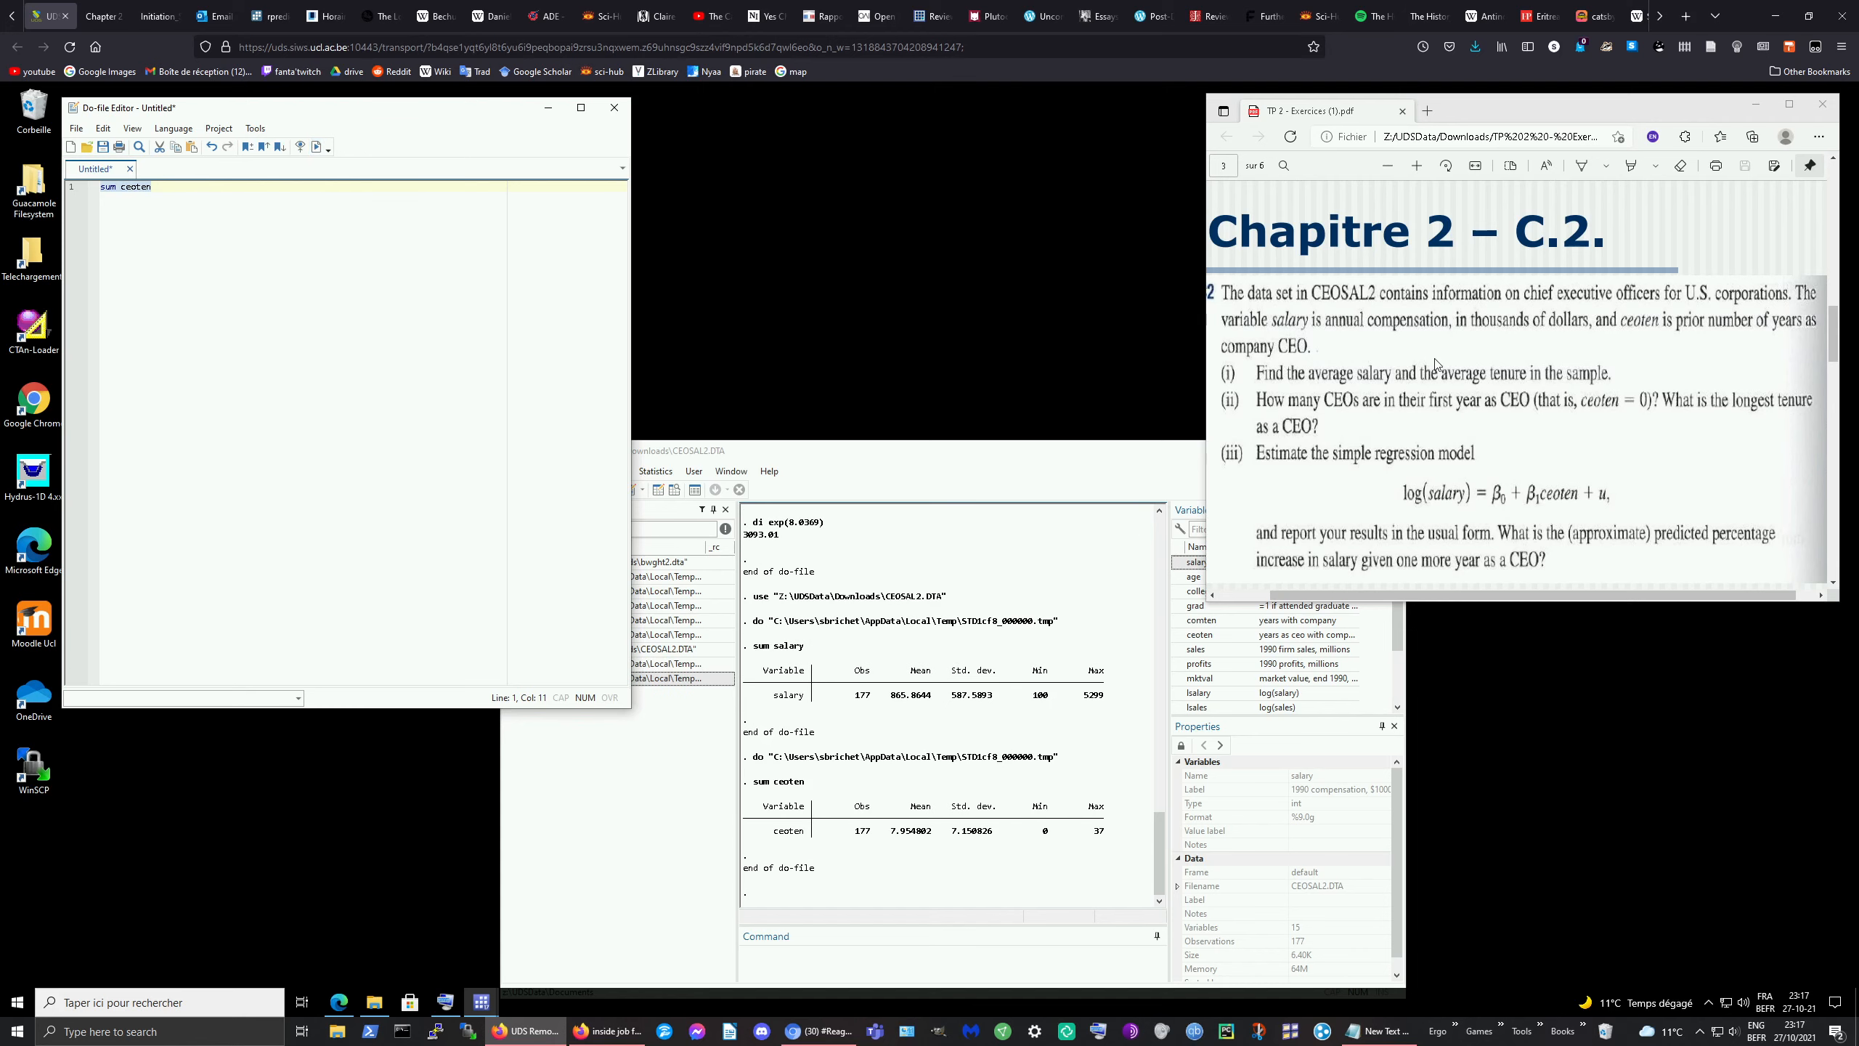
{"action": "scroll", "coordinate": [1443, 360], "scroll_direction": "down", "scroll_amount": 1}
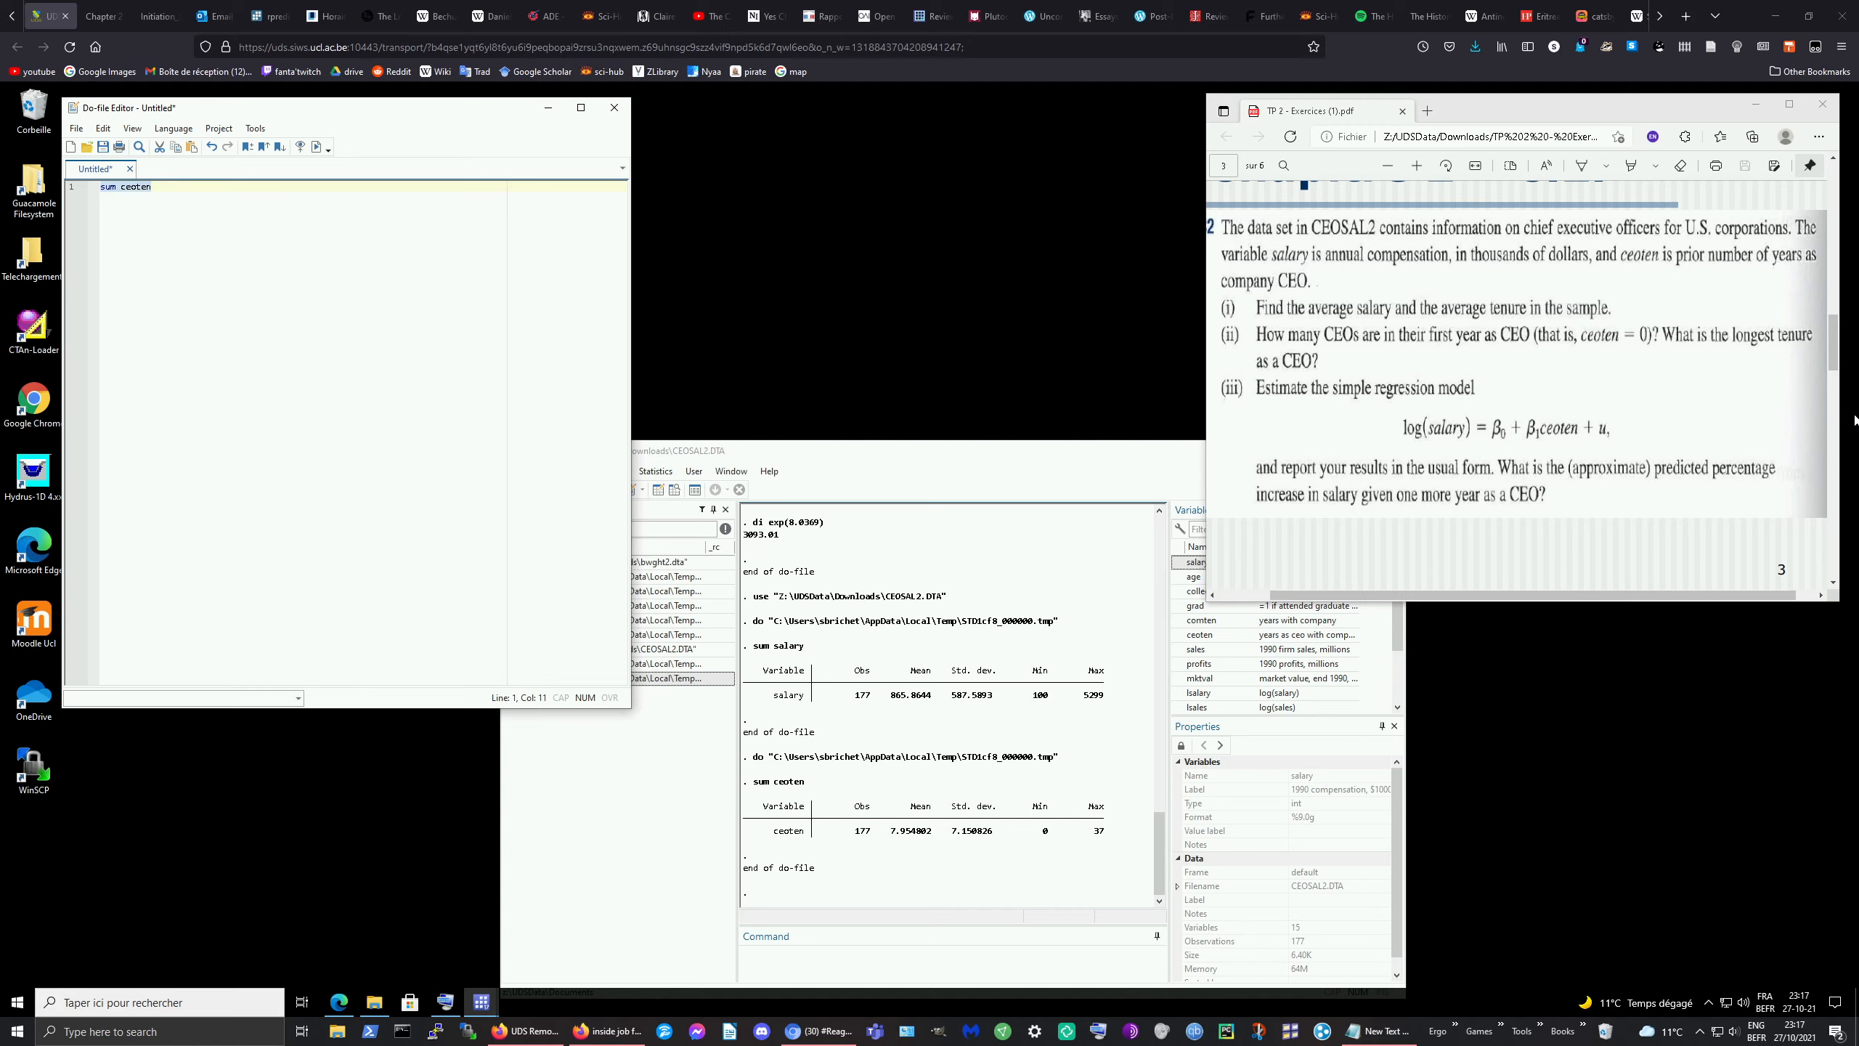
{"action": "left_click_drag", "start_coordinate": [1857, 334], "coordinate": [1858, 421]}
{"action": "left_click", "coordinate": [167, 187]}
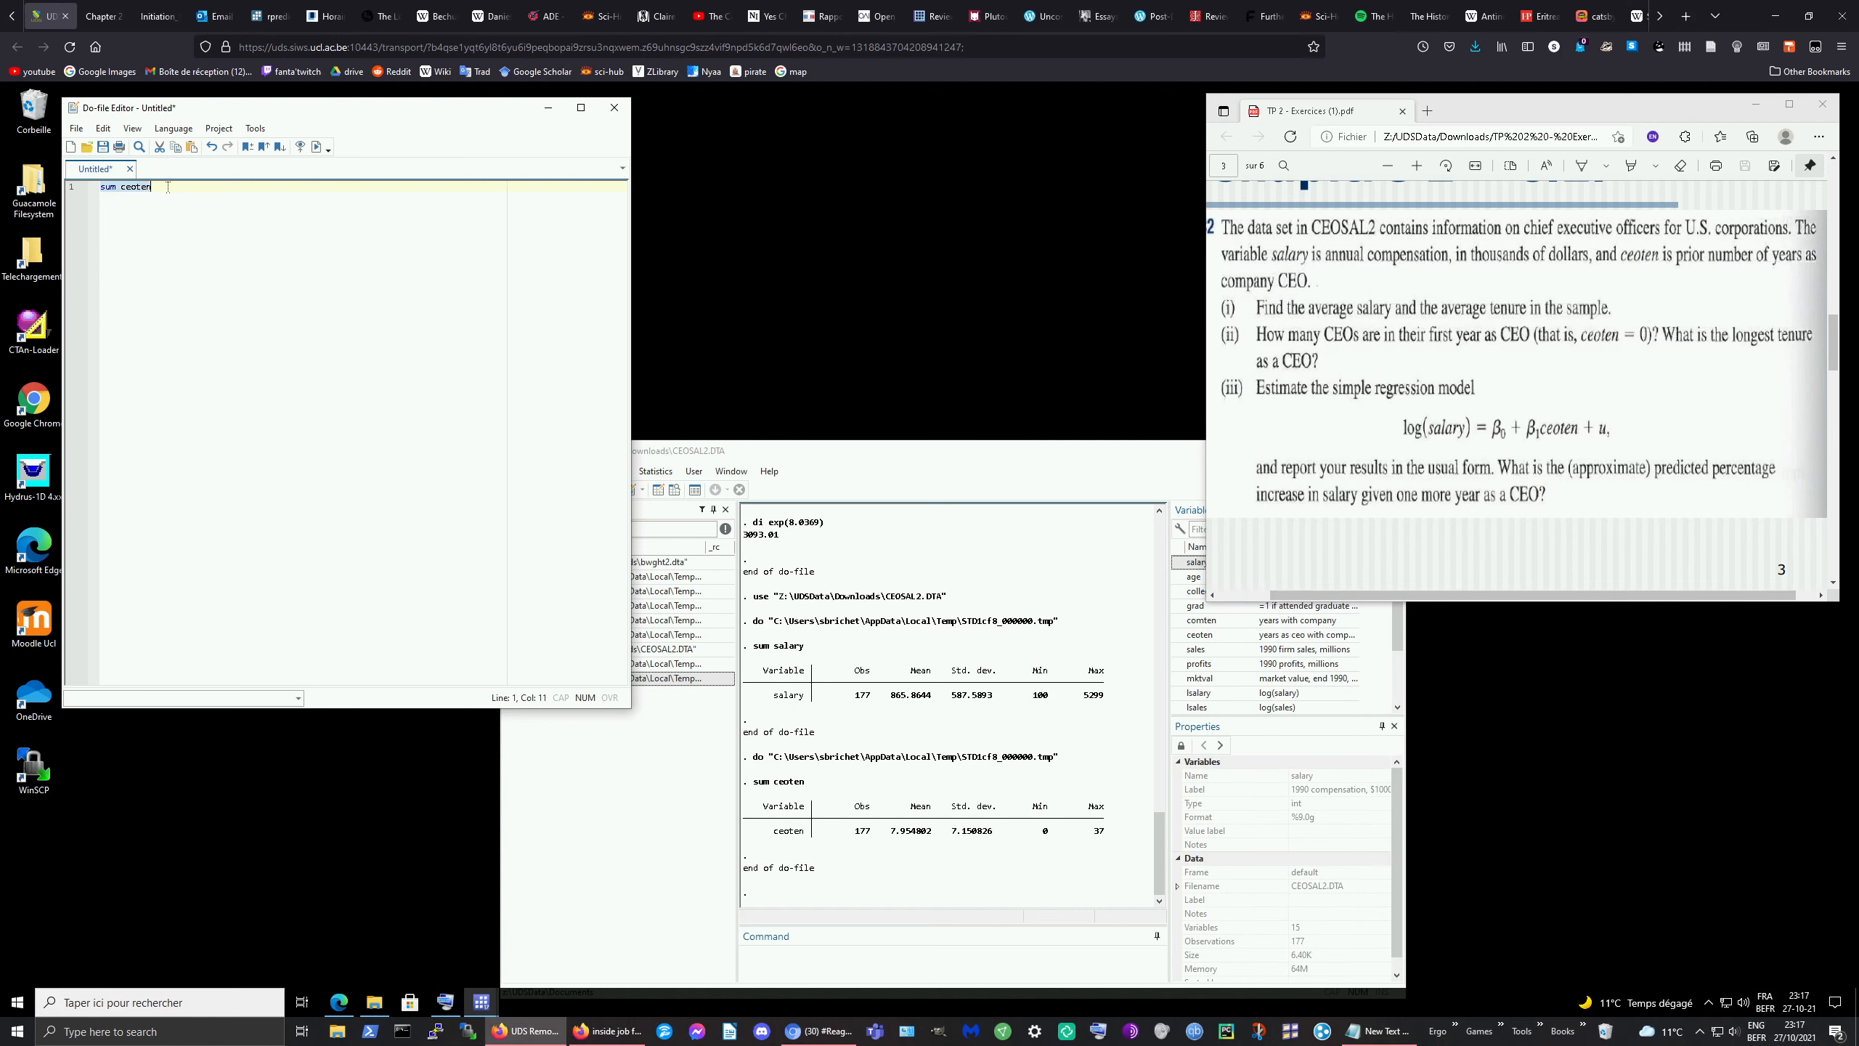
Step: Run tab ceoten and review the frequencies: 5 CEOs (2.82%) in first year, longest tenure 37
{"action": "type", "text": "tab ceoten"}
{"action": "triple_click", "coordinate": [168, 186]}
{"action": "triple_click", "coordinate": [168, 186]}
{"action": "left_click", "coordinate": [316, 147]}
{"action": "scroll", "coordinate": [1004, 795], "scroll_direction": "up", "scroll_amount": 1}
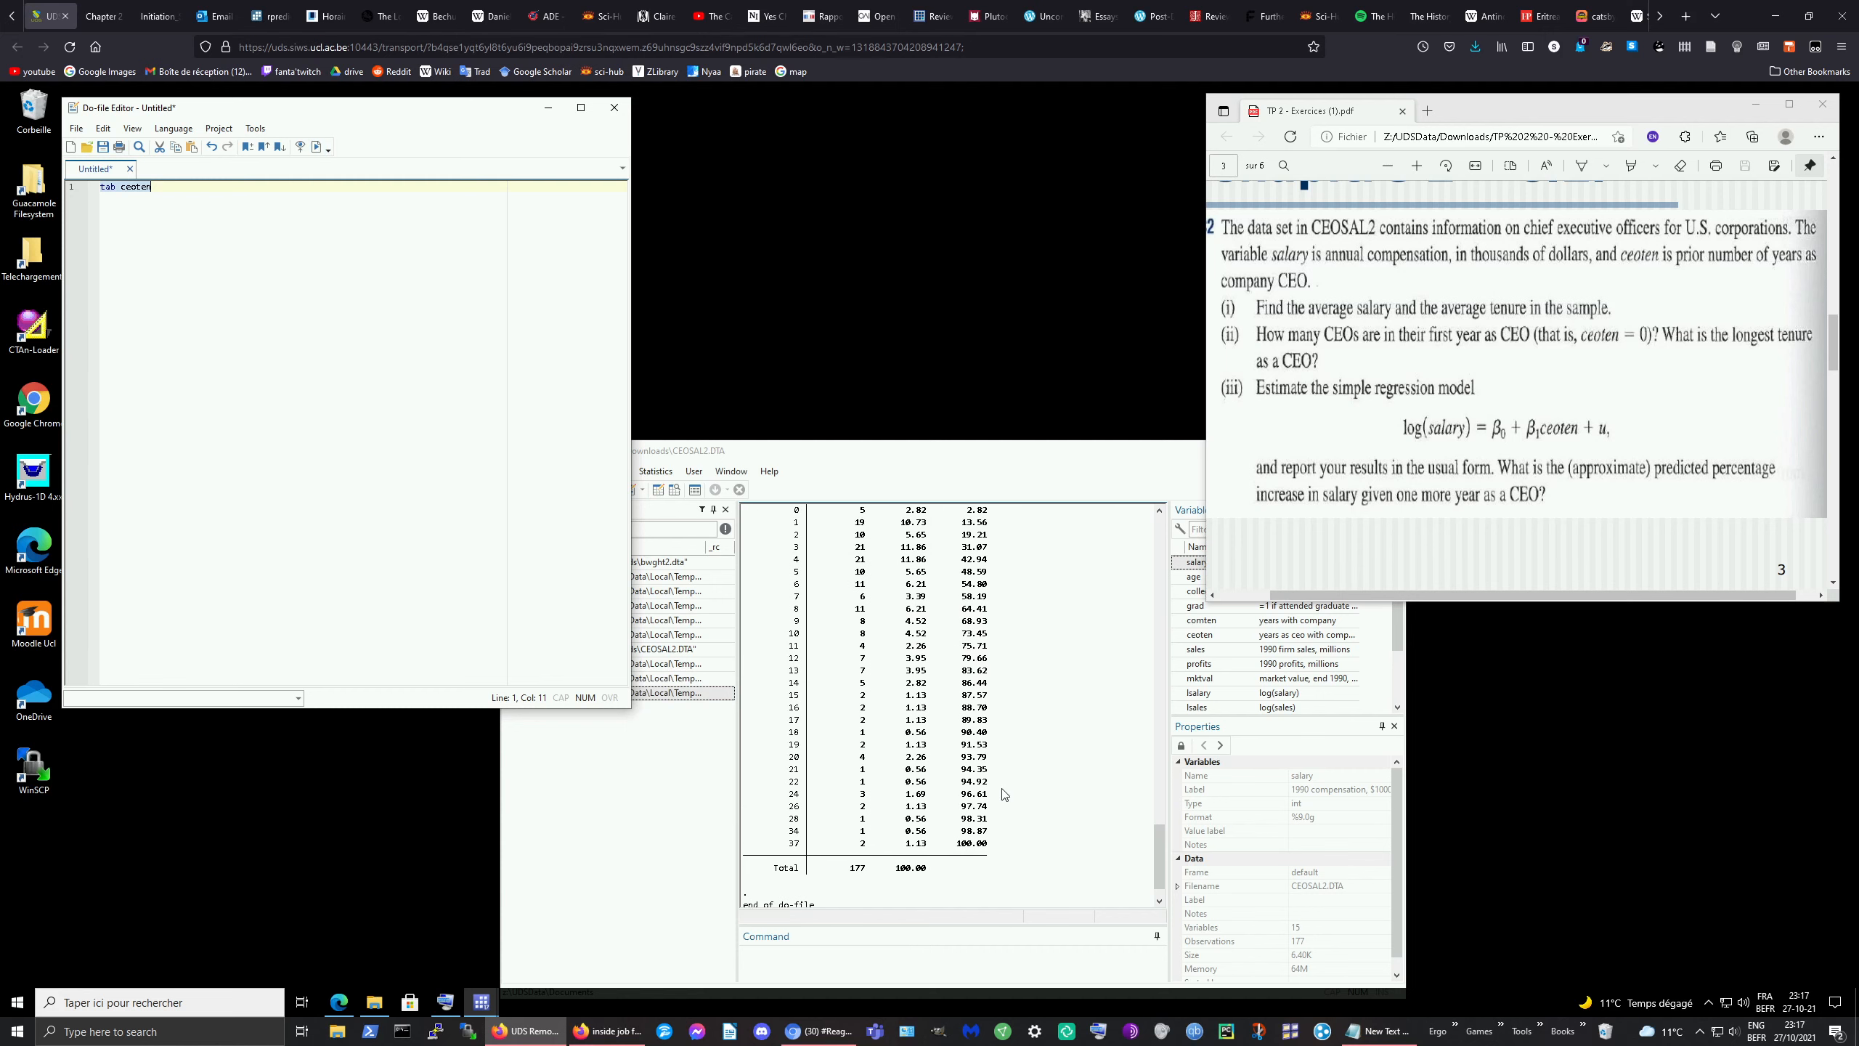
{"action": "scroll", "coordinate": [1004, 794], "scroll_direction": "up", "scroll_amount": 3}
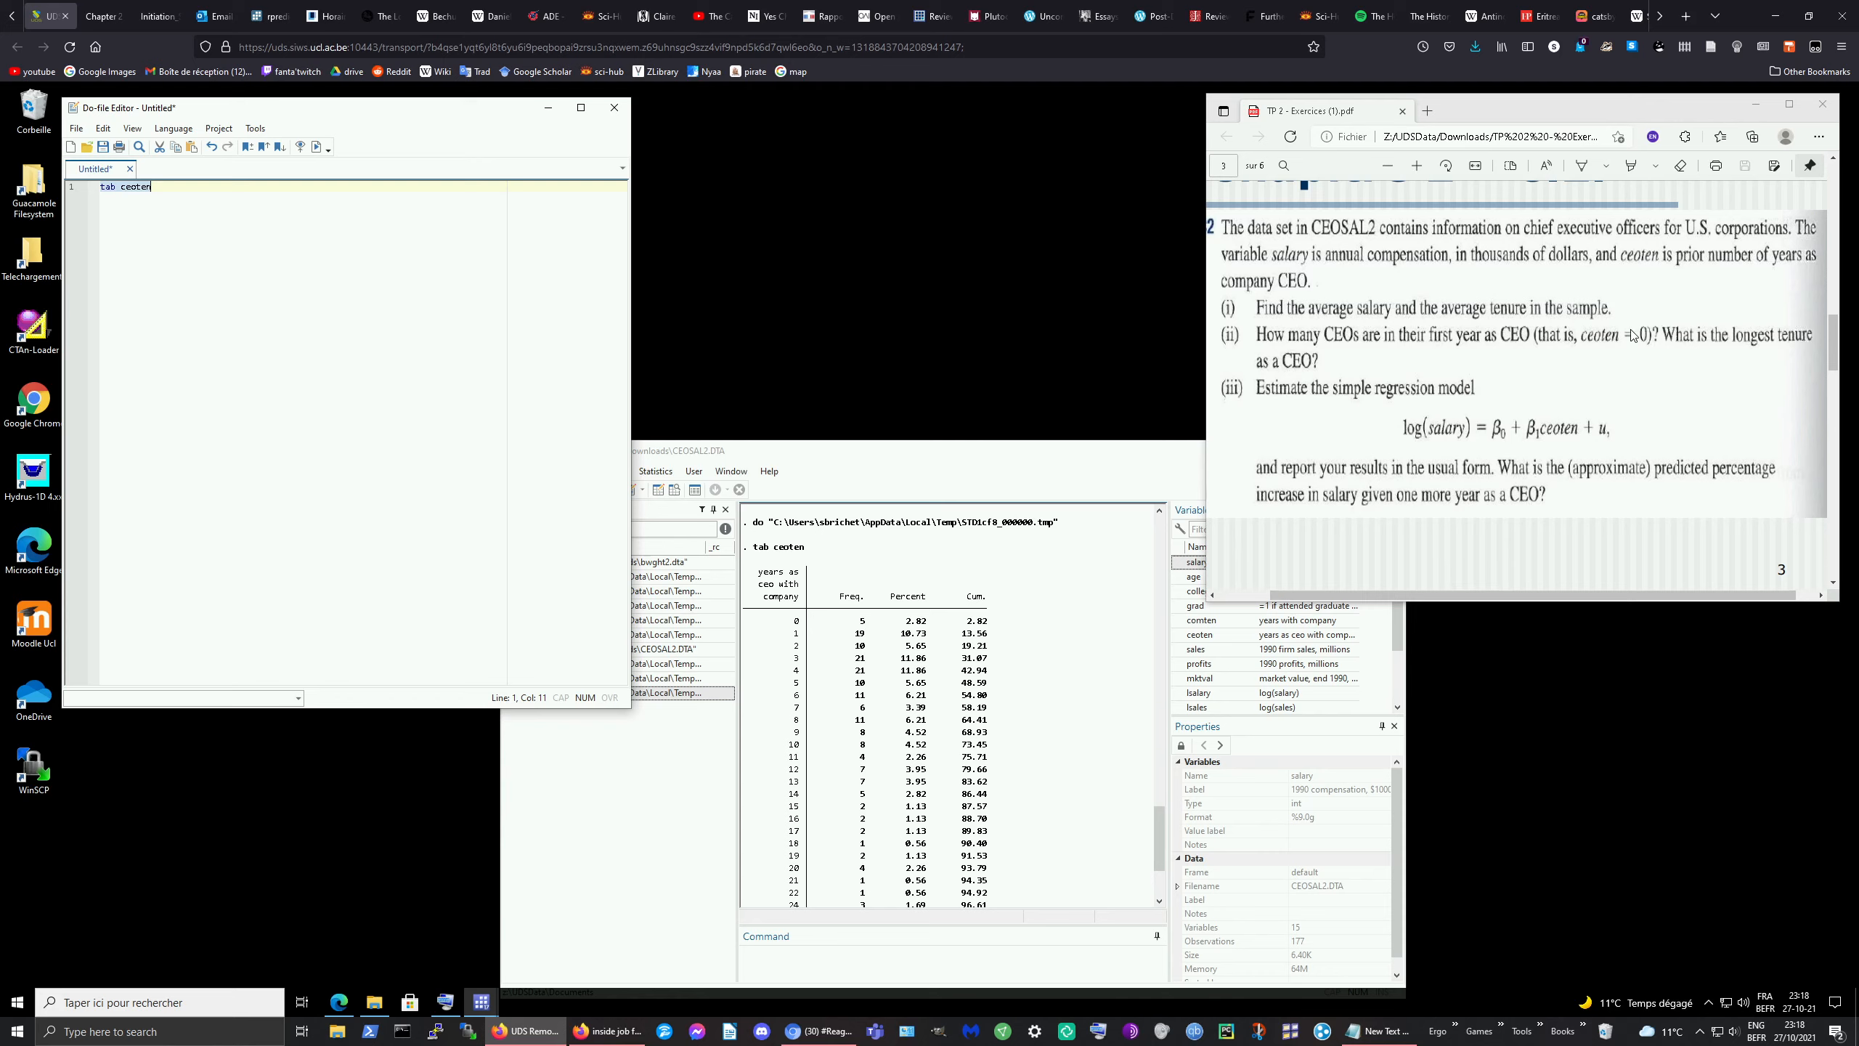
{"action": "scroll", "coordinate": [1663, 343], "scroll_direction": "up", "scroll_amount": 1}
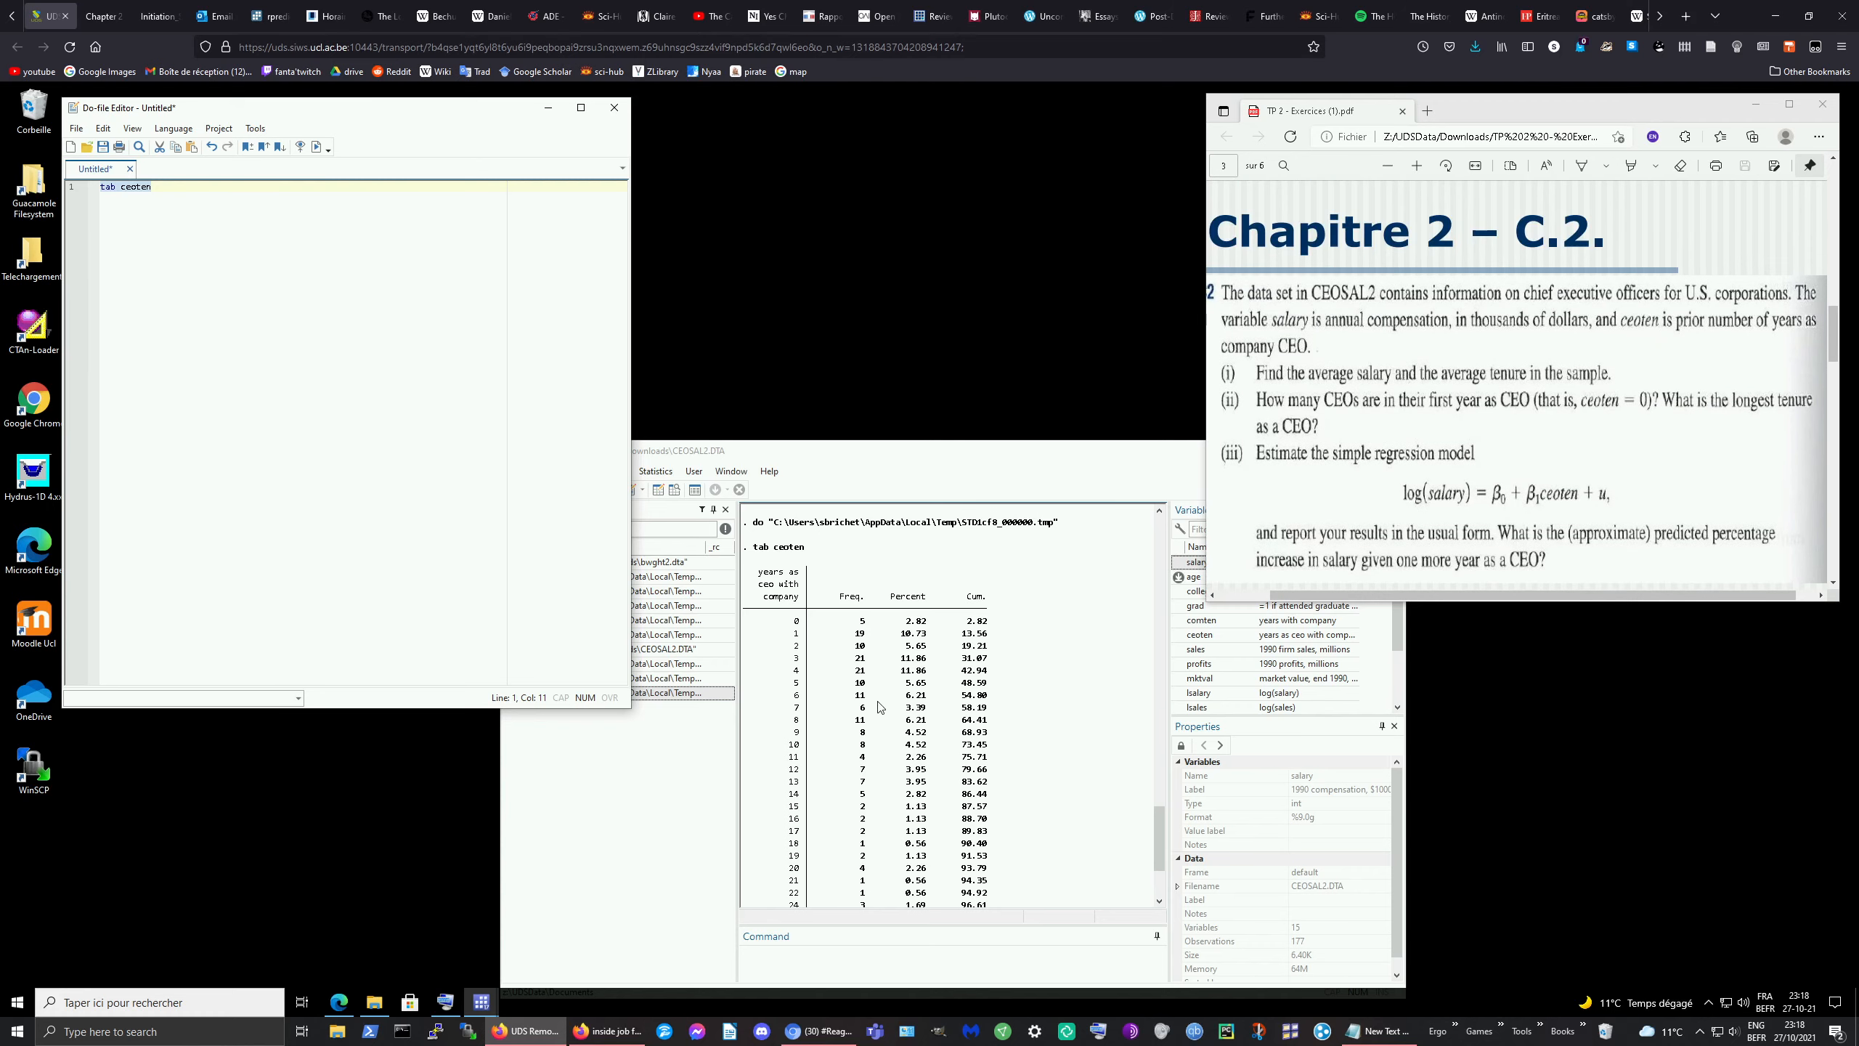
{"action": "scroll", "coordinate": [886, 732], "scroll_direction": "down", "scroll_amount": 4}
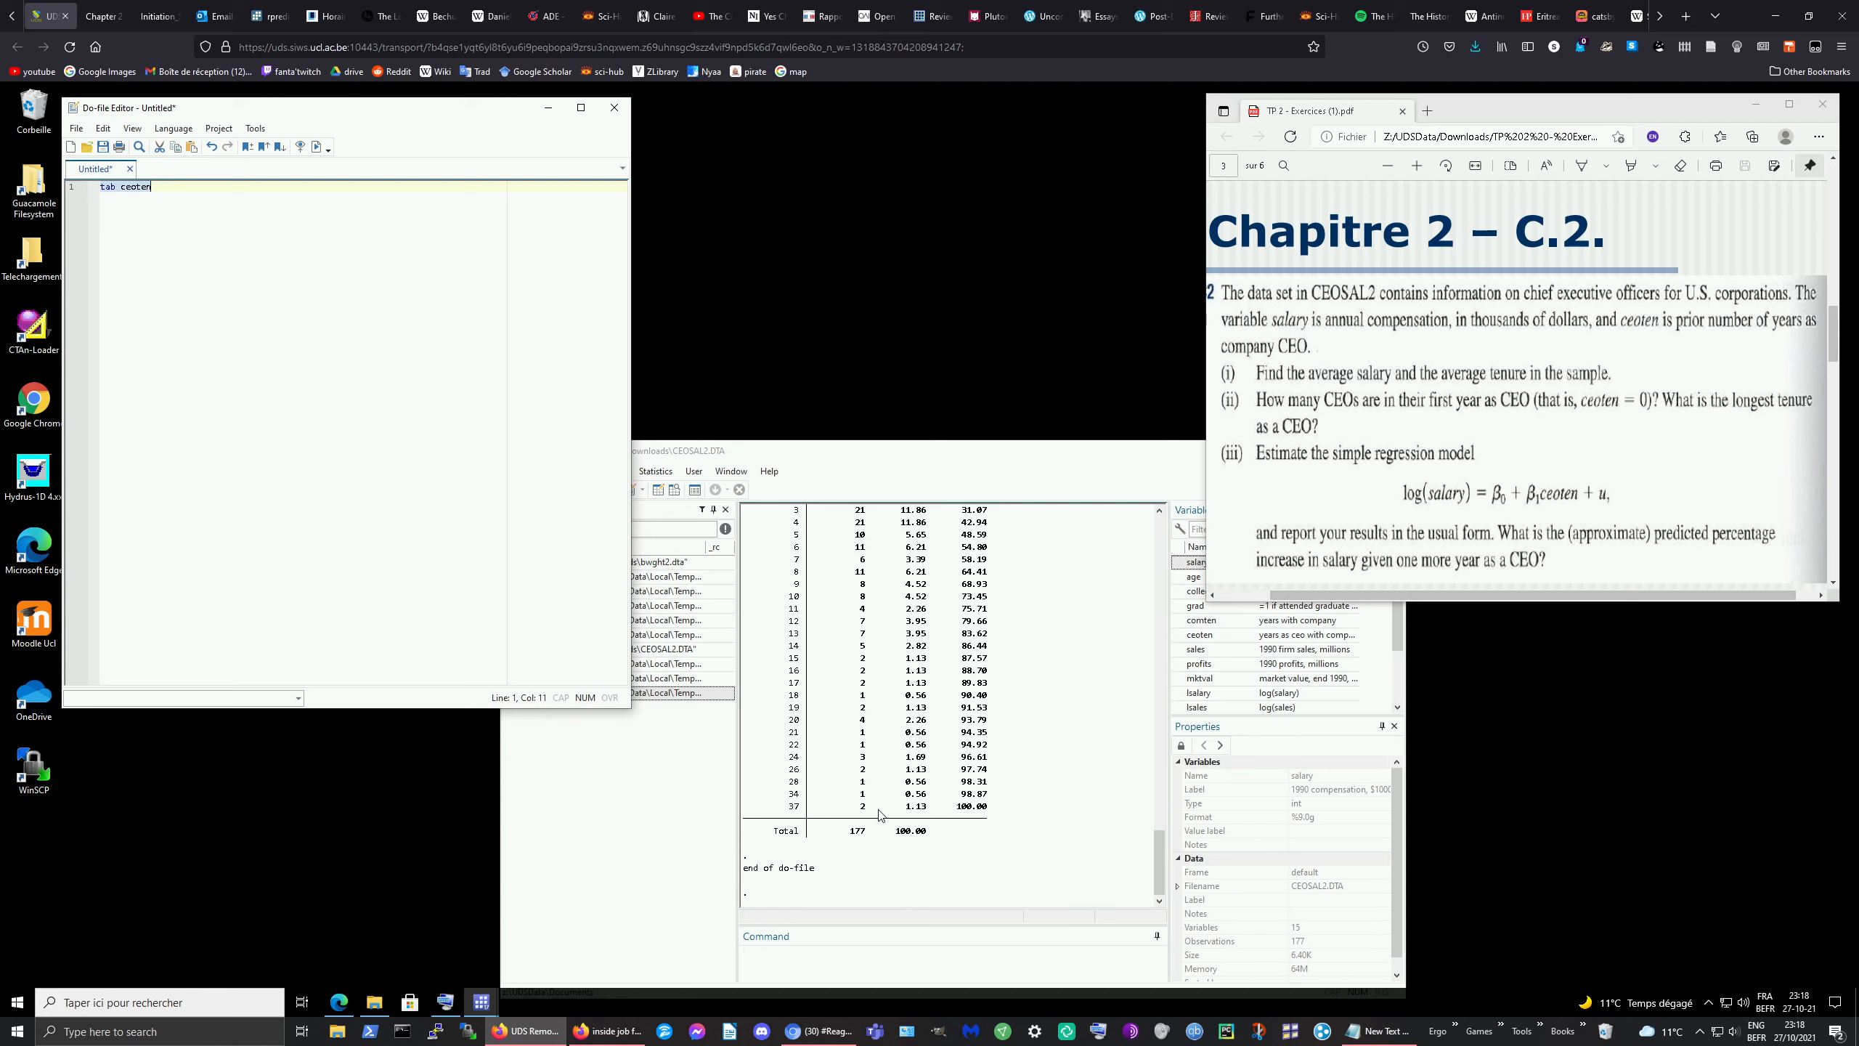
{"action": "scroll", "coordinate": [915, 811], "scroll_direction": "up", "scroll_amount": 3}
{"action": "scroll", "coordinate": [915, 811], "scroll_direction": "down", "scroll_amount": 2}
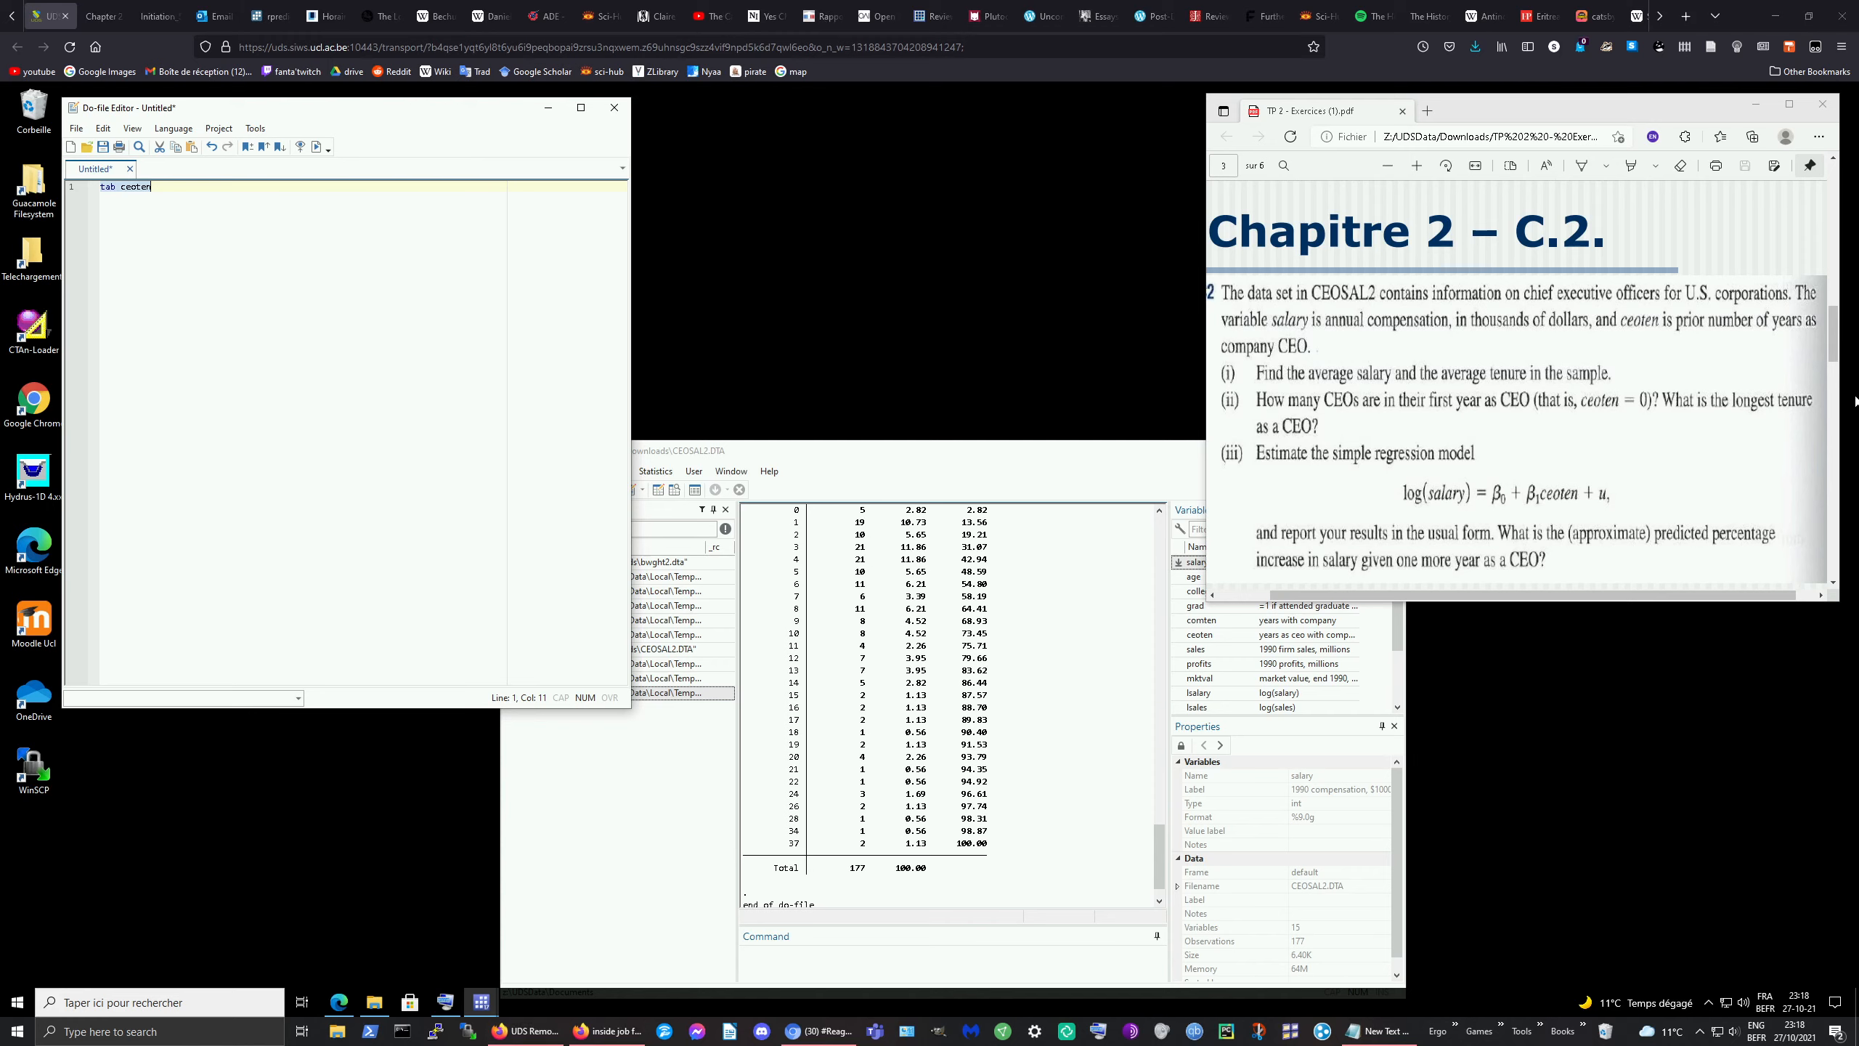
{"action": "scroll", "coordinate": [1642, 378], "scroll_direction": "down", "scroll_amount": 1}
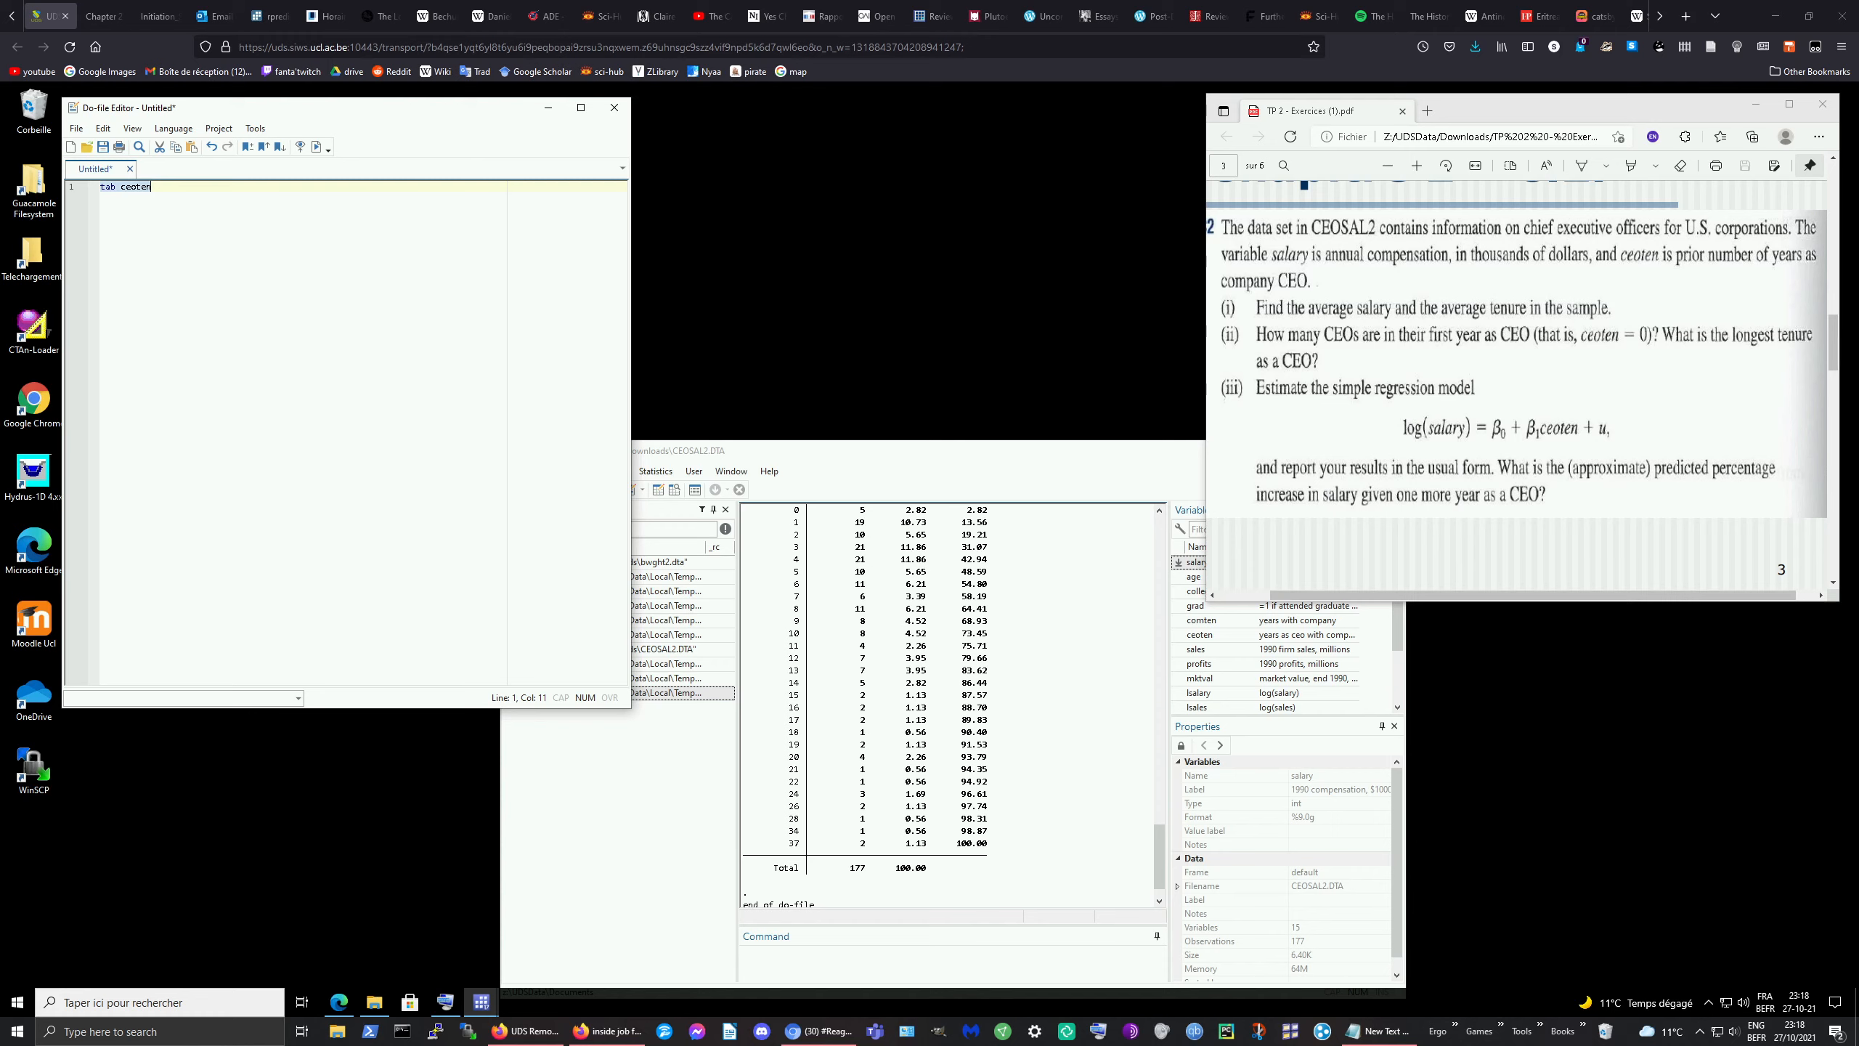
{"action": "left_click_drag", "start_coordinate": [1858, 476], "coordinate": [1858, 220]}
{"action": "left_click", "coordinate": [235, 190]}
Step: Run reg lsalary ceoten, giving ceoten coefficient .0097236 (p = 0.120) and constant 6.505498
{"action": "type", "text": "reg"}
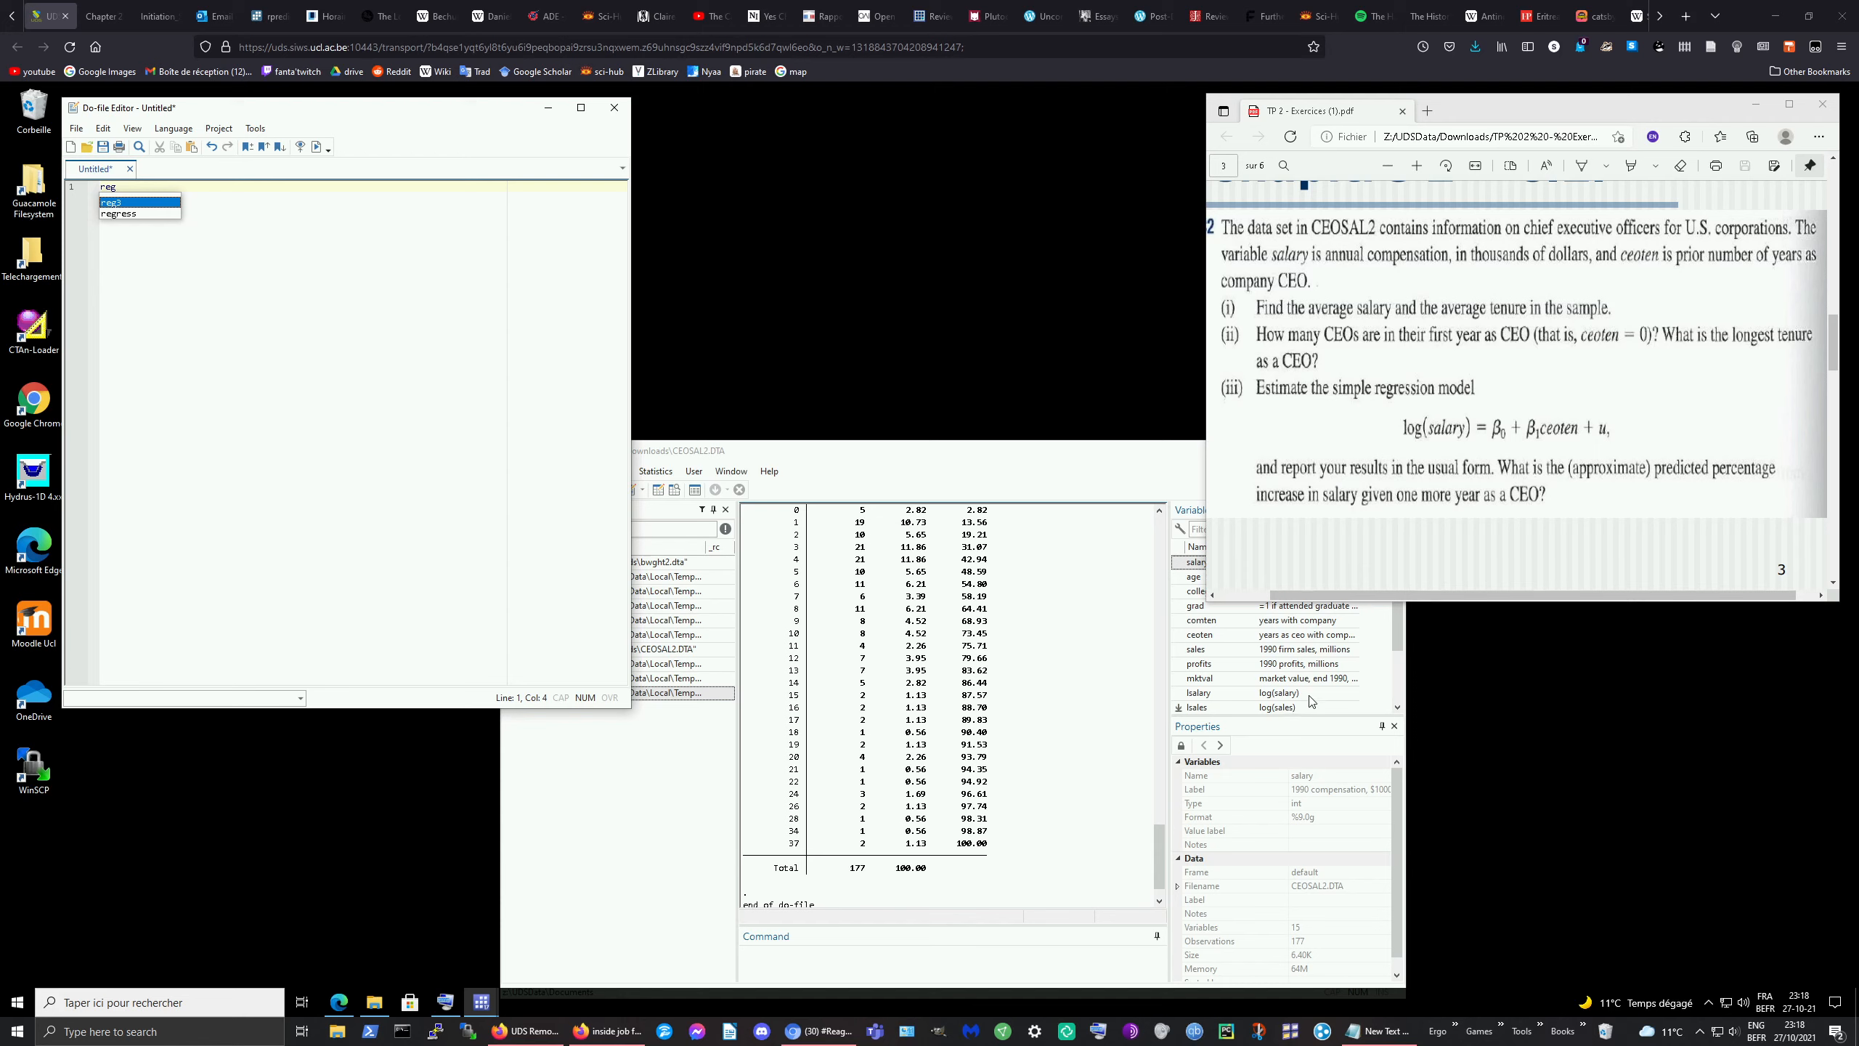
{"action": "left_click", "coordinate": [1302, 746]}
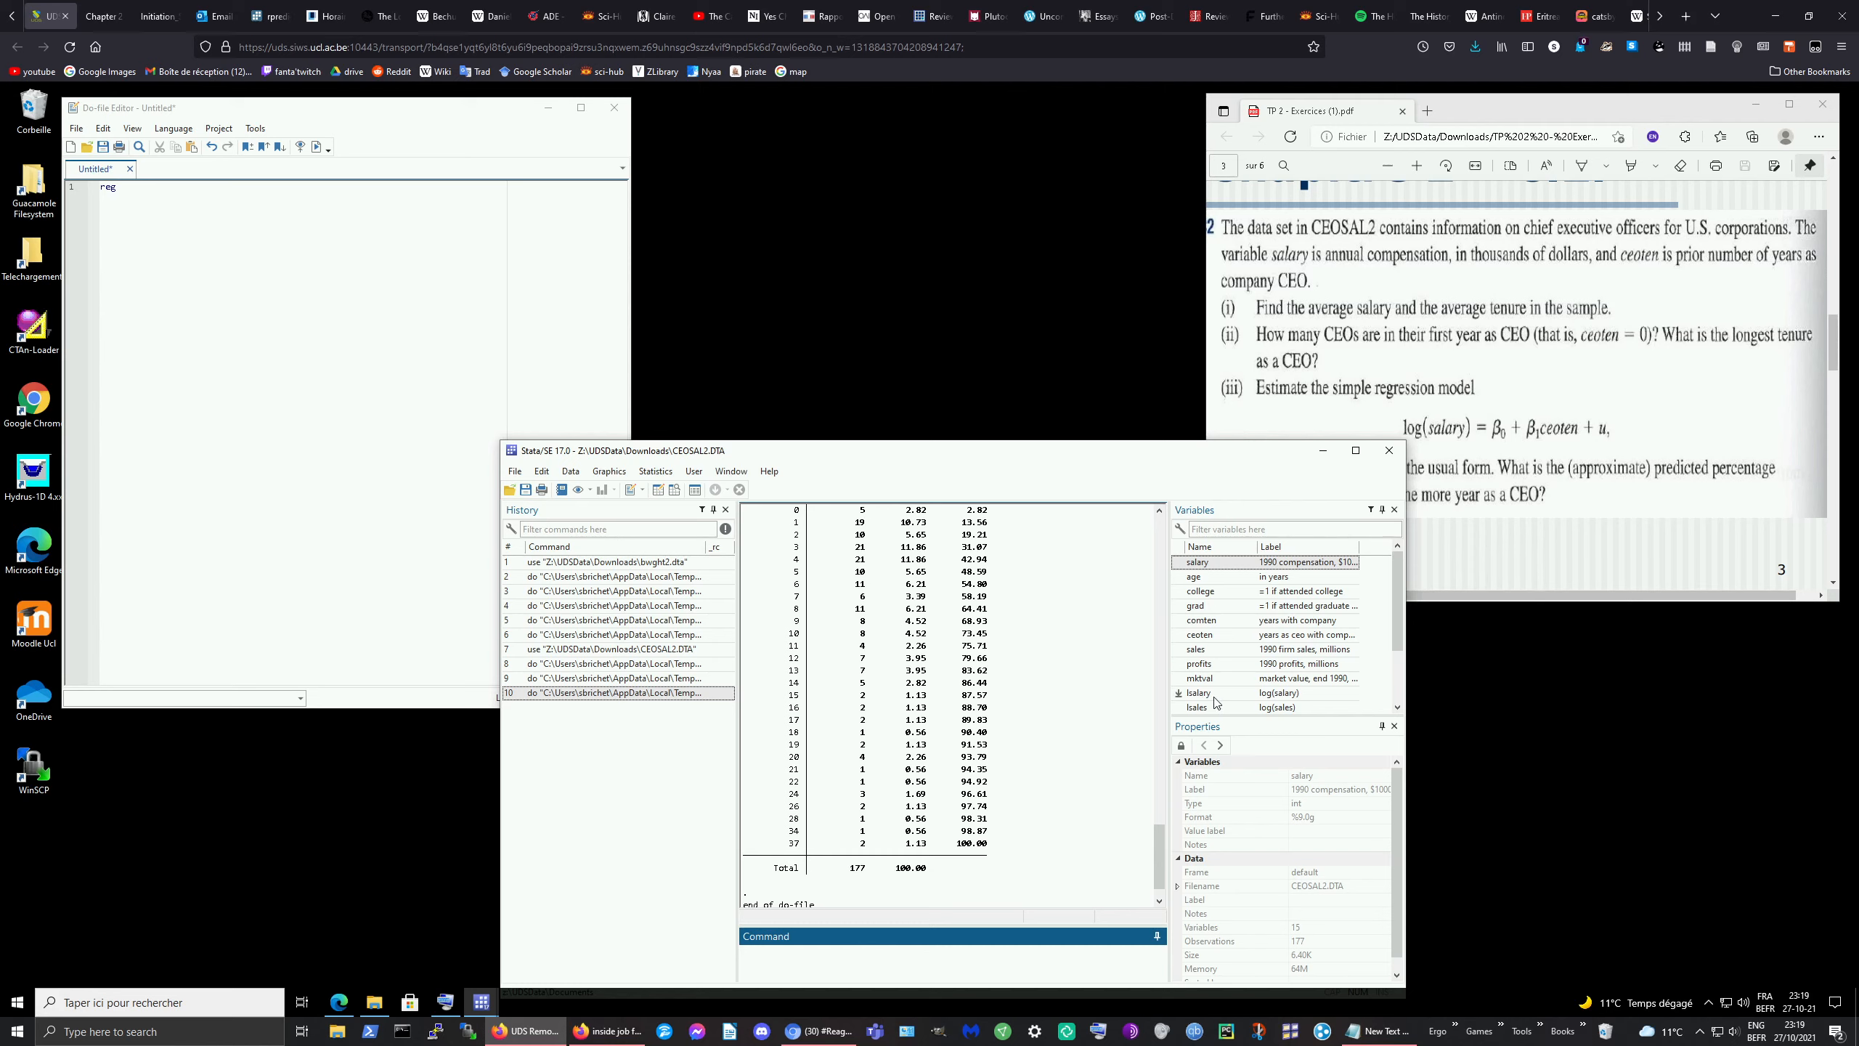
{"action": "left_click", "coordinate": [157, 195]}
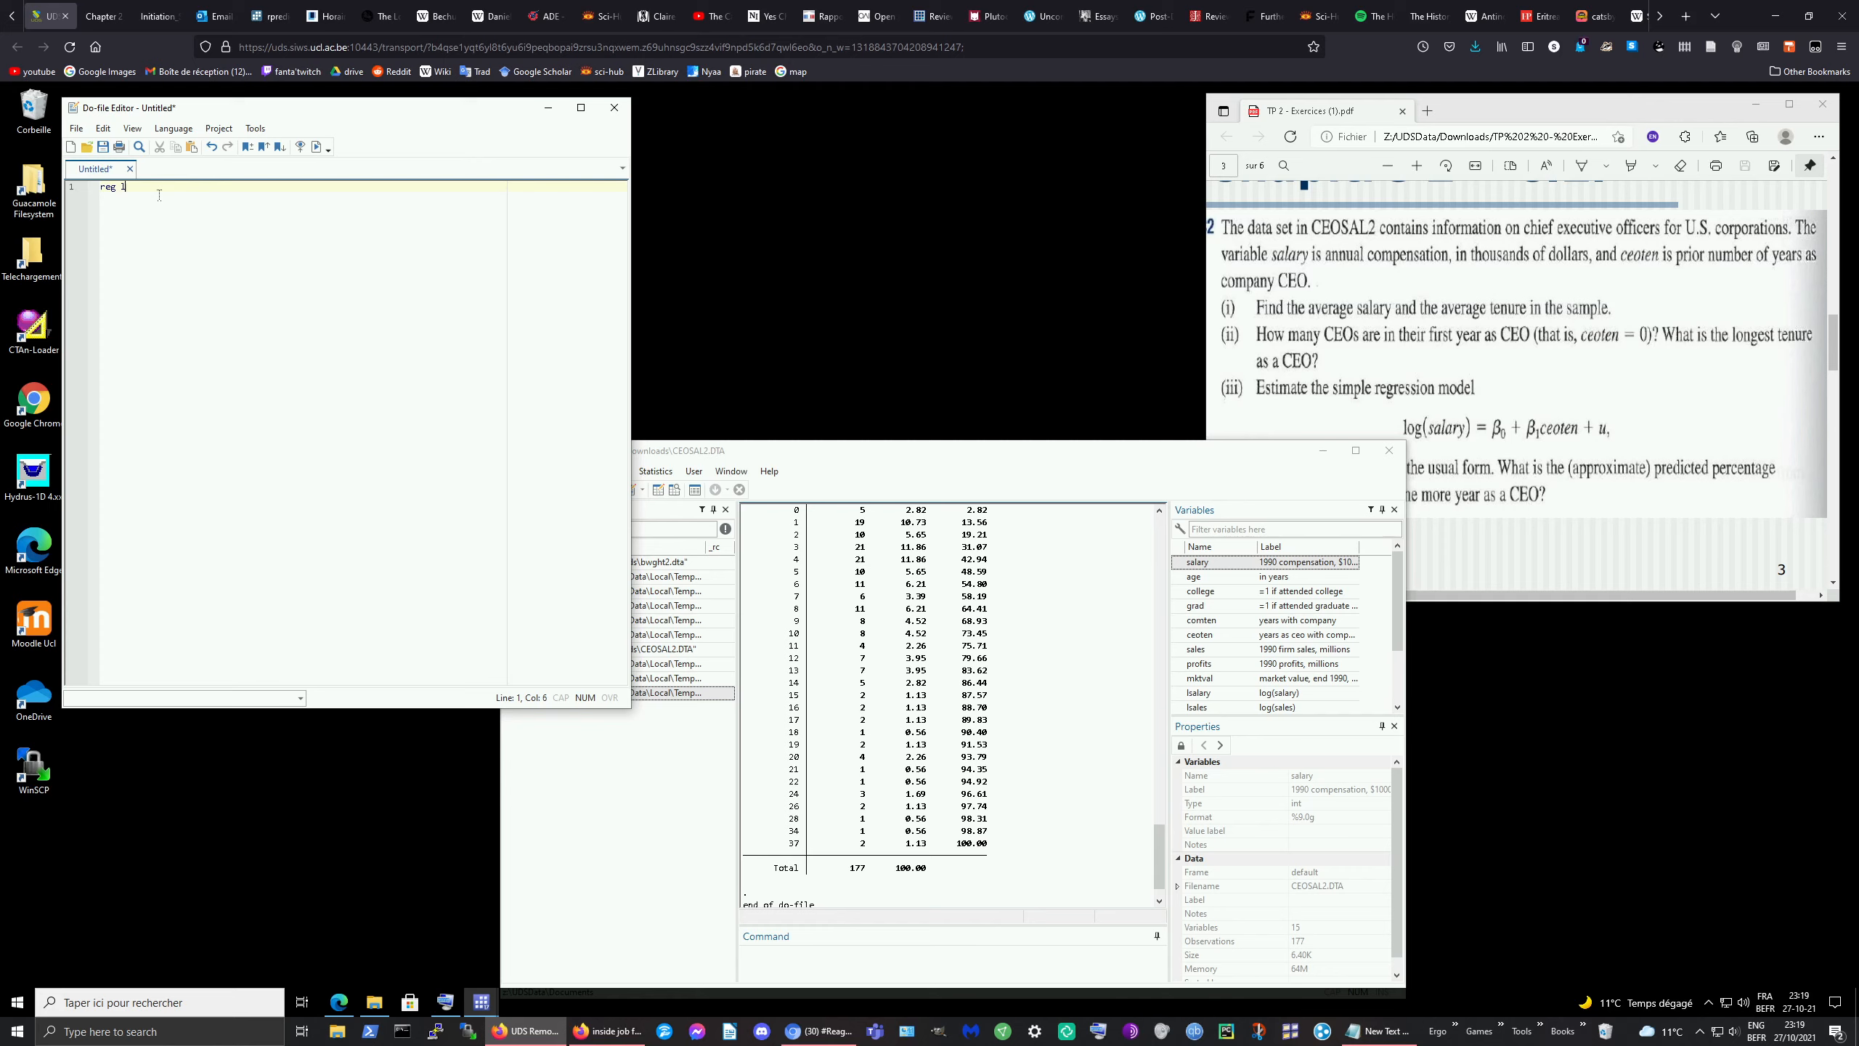
{"action": "type", "text": "lsalary ceoten"}
{"action": "left_click_drag", "start_coordinate": [213, 189], "coordinate": [99, 188]}
{"action": "left_click", "coordinate": [316, 149]}
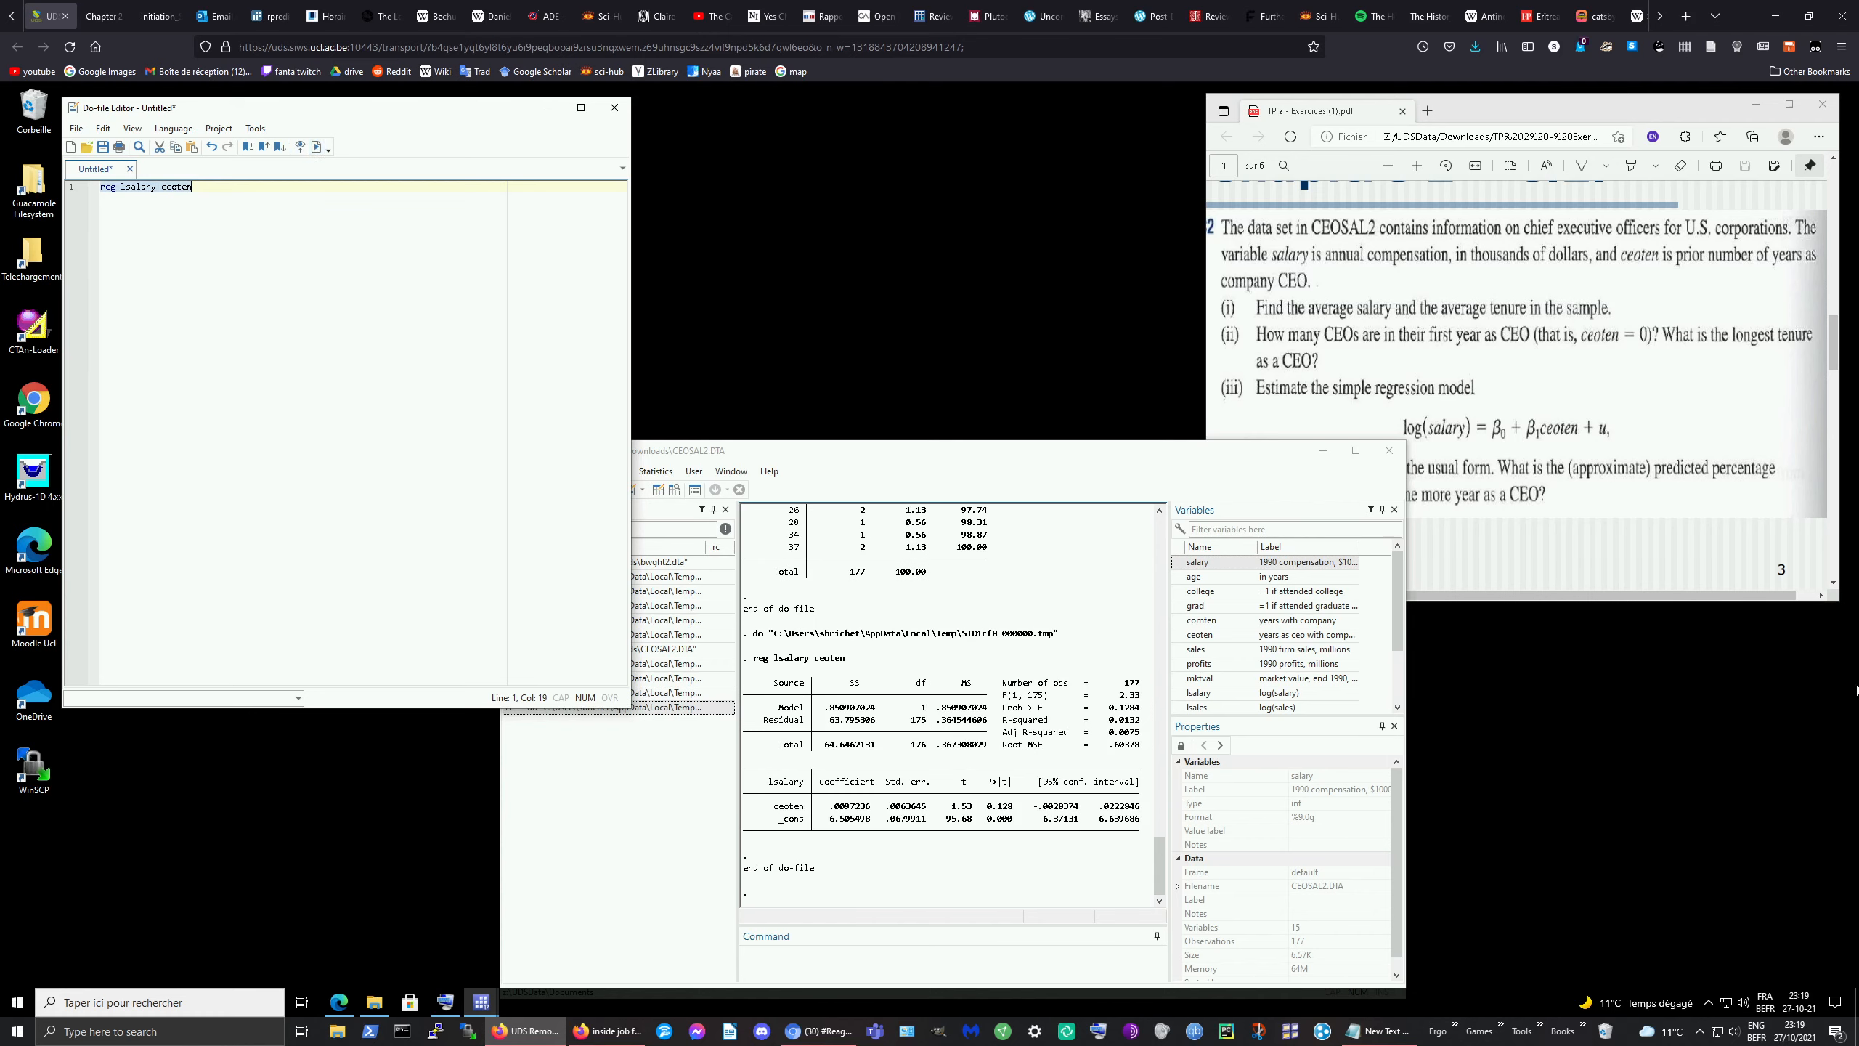
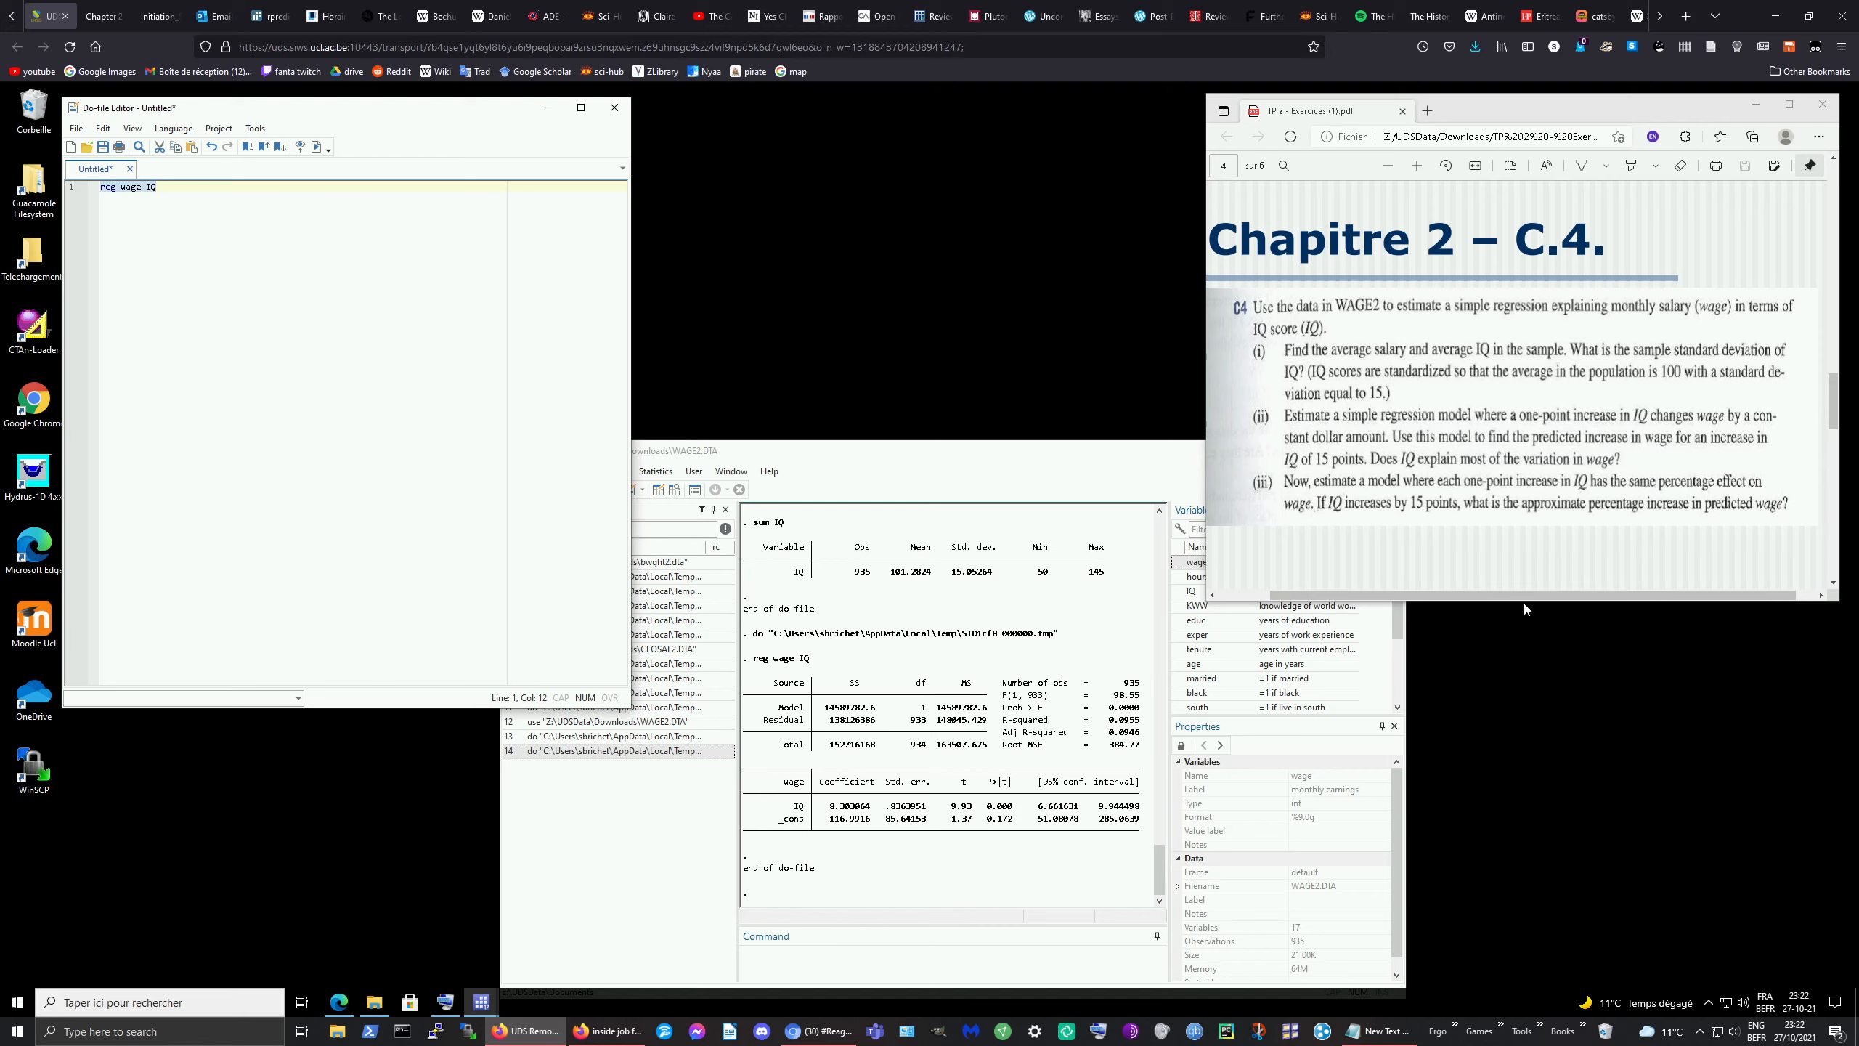
Step: Scroll to the wage-on-IQ regression output: IQ coefficient 8.303, constant 116.99, R-squared 0.0955
{"action": "scroll", "coordinate": [1272, 668], "scroll_direction": "down", "scroll_amount": 3}
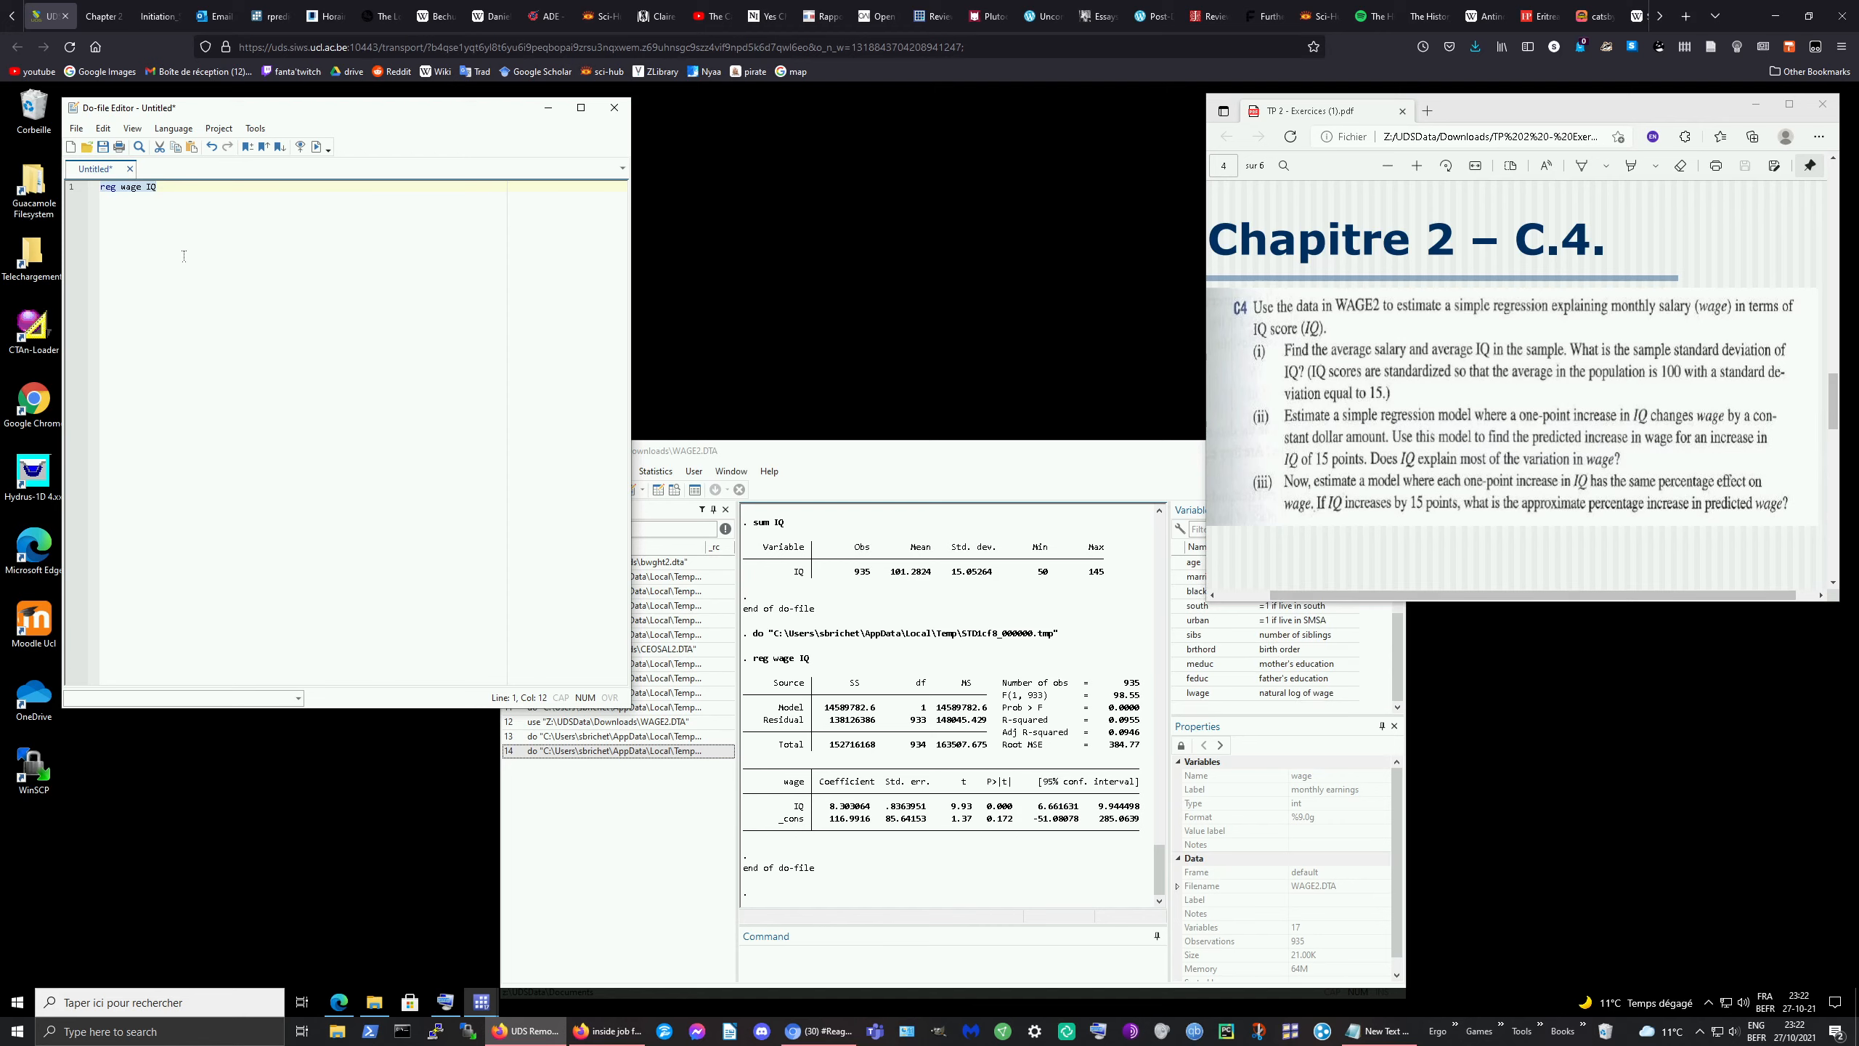
Step: Change the do-file line to reg lwage IQ and run it, giving IQ coefficient .0088072
{"action": "left_click", "coordinate": [125, 187]}
{"action": "type", "text": "l"}
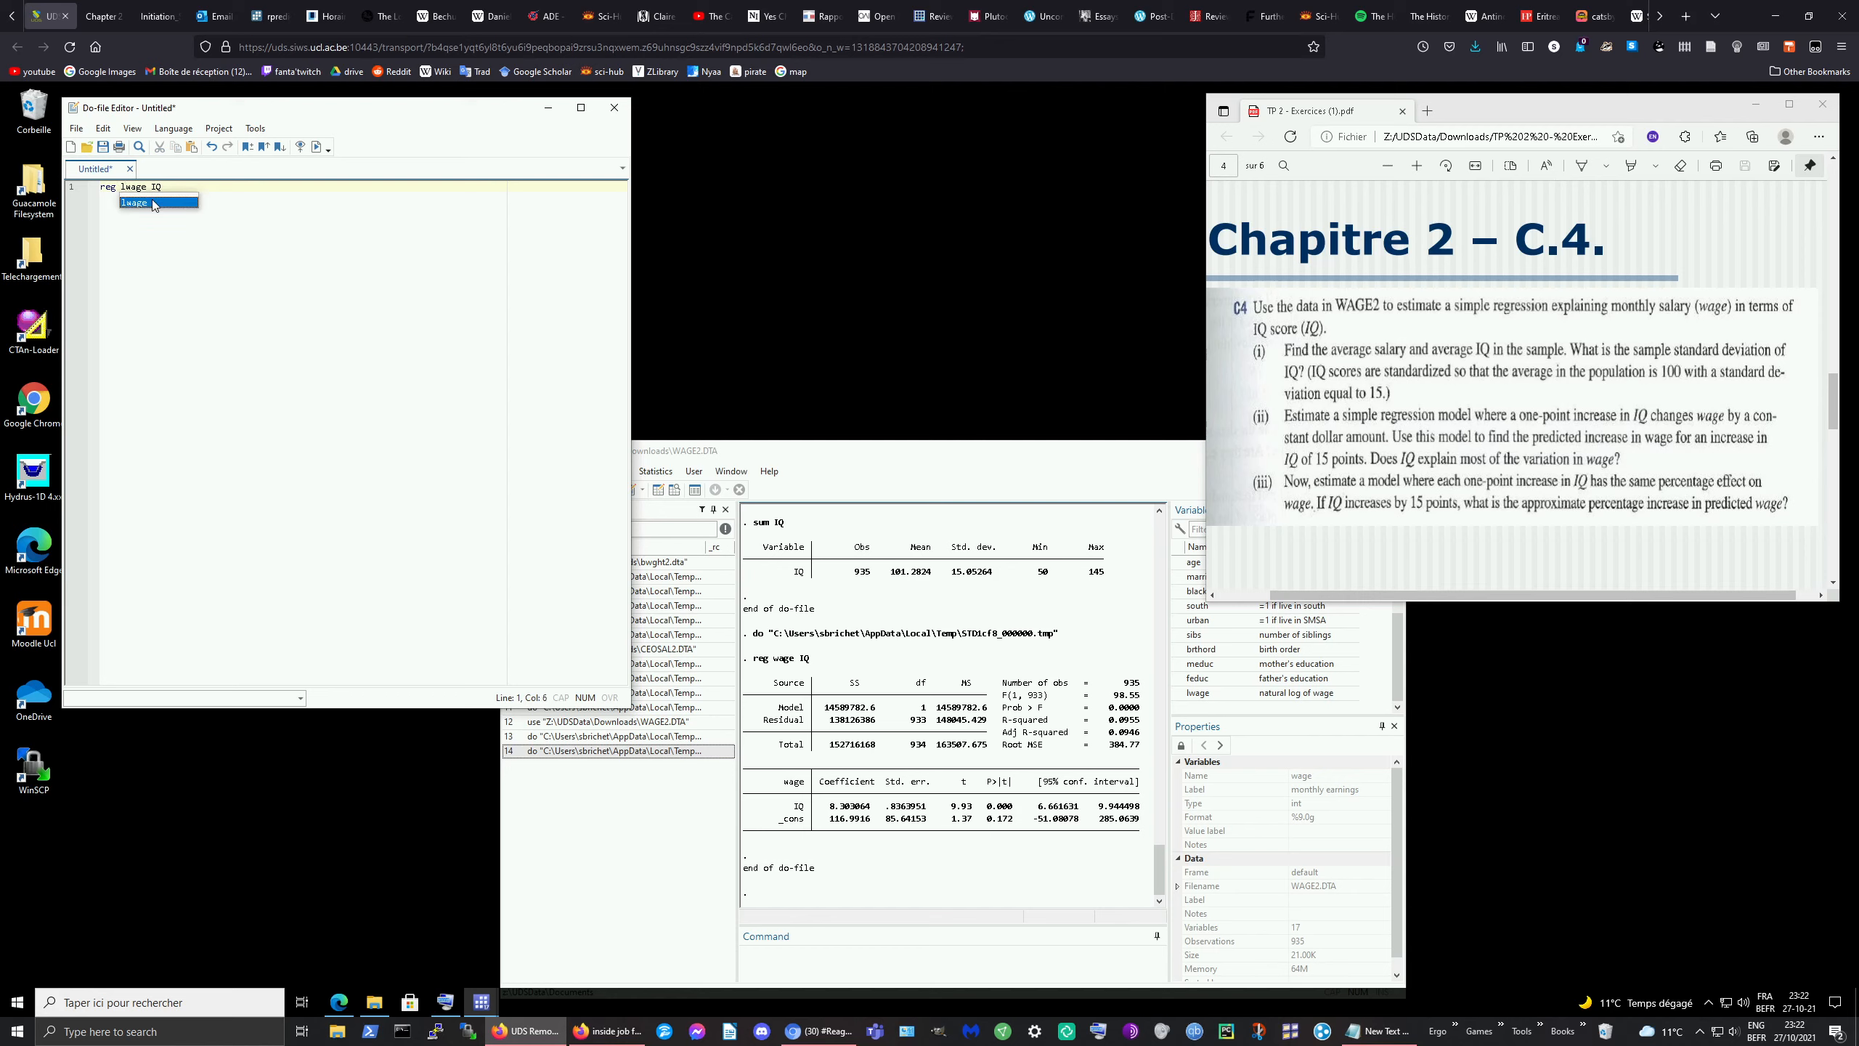
{"action": "left_click", "coordinate": [176, 186]}
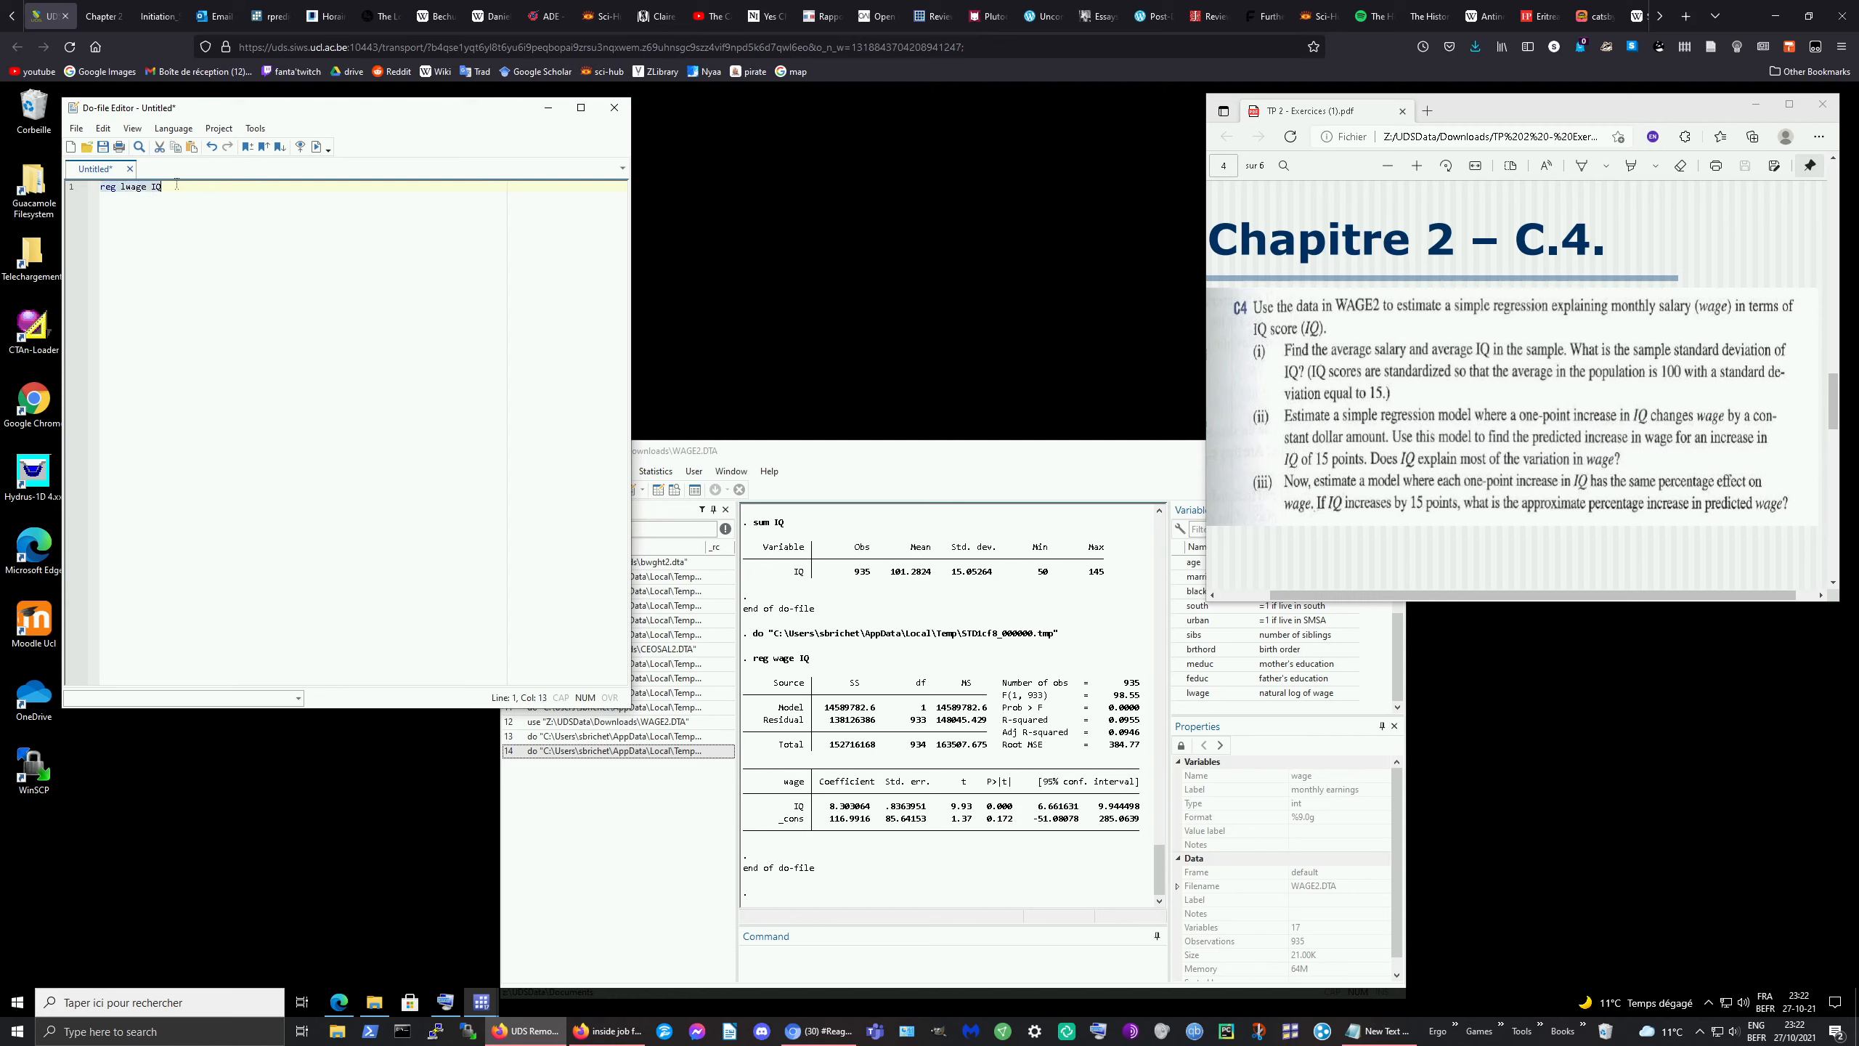
{"action": "left_click", "coordinate": [316, 147]}
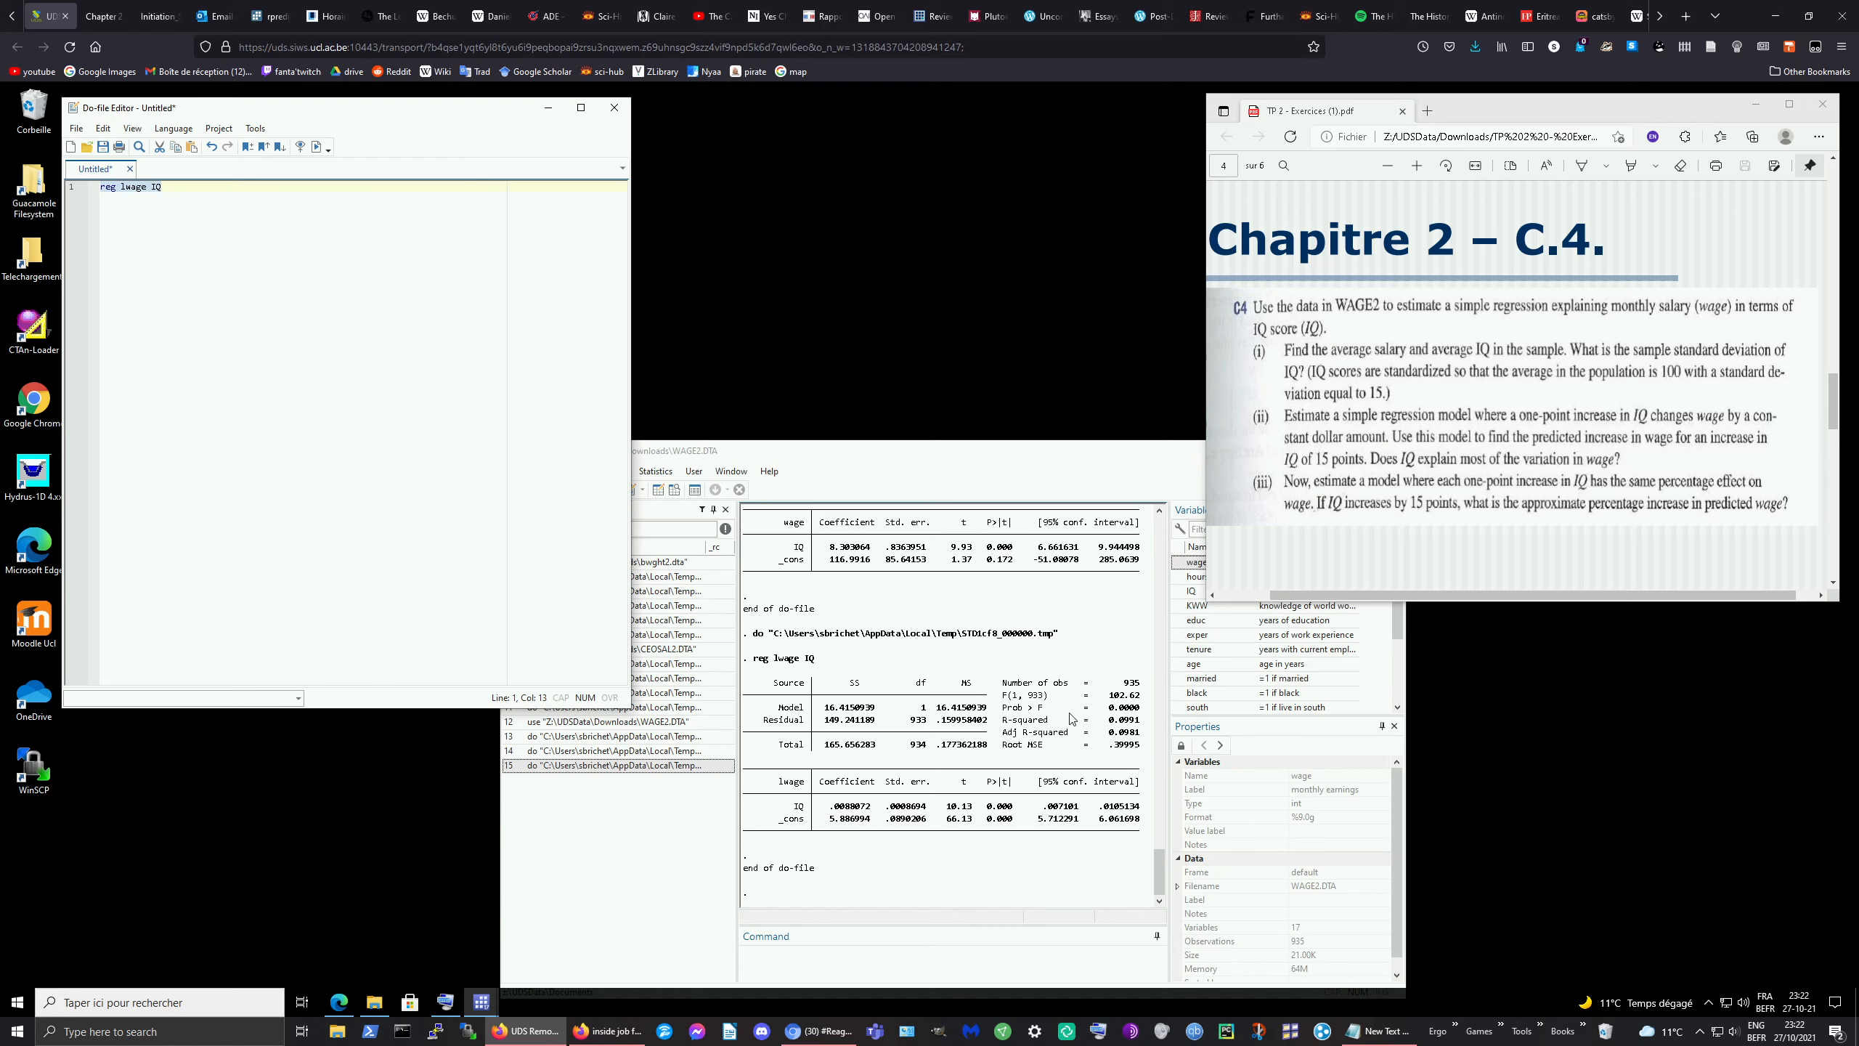
Step: Scroll the exercise PDF to Chapitre 2 – C.6, the MEAP93 math10 on log(expend) problem
{"action": "left_click", "coordinate": [1461, 472]}
{"action": "scroll", "coordinate": [1459, 472], "scroll_direction": "down", "scroll_amount": 10}
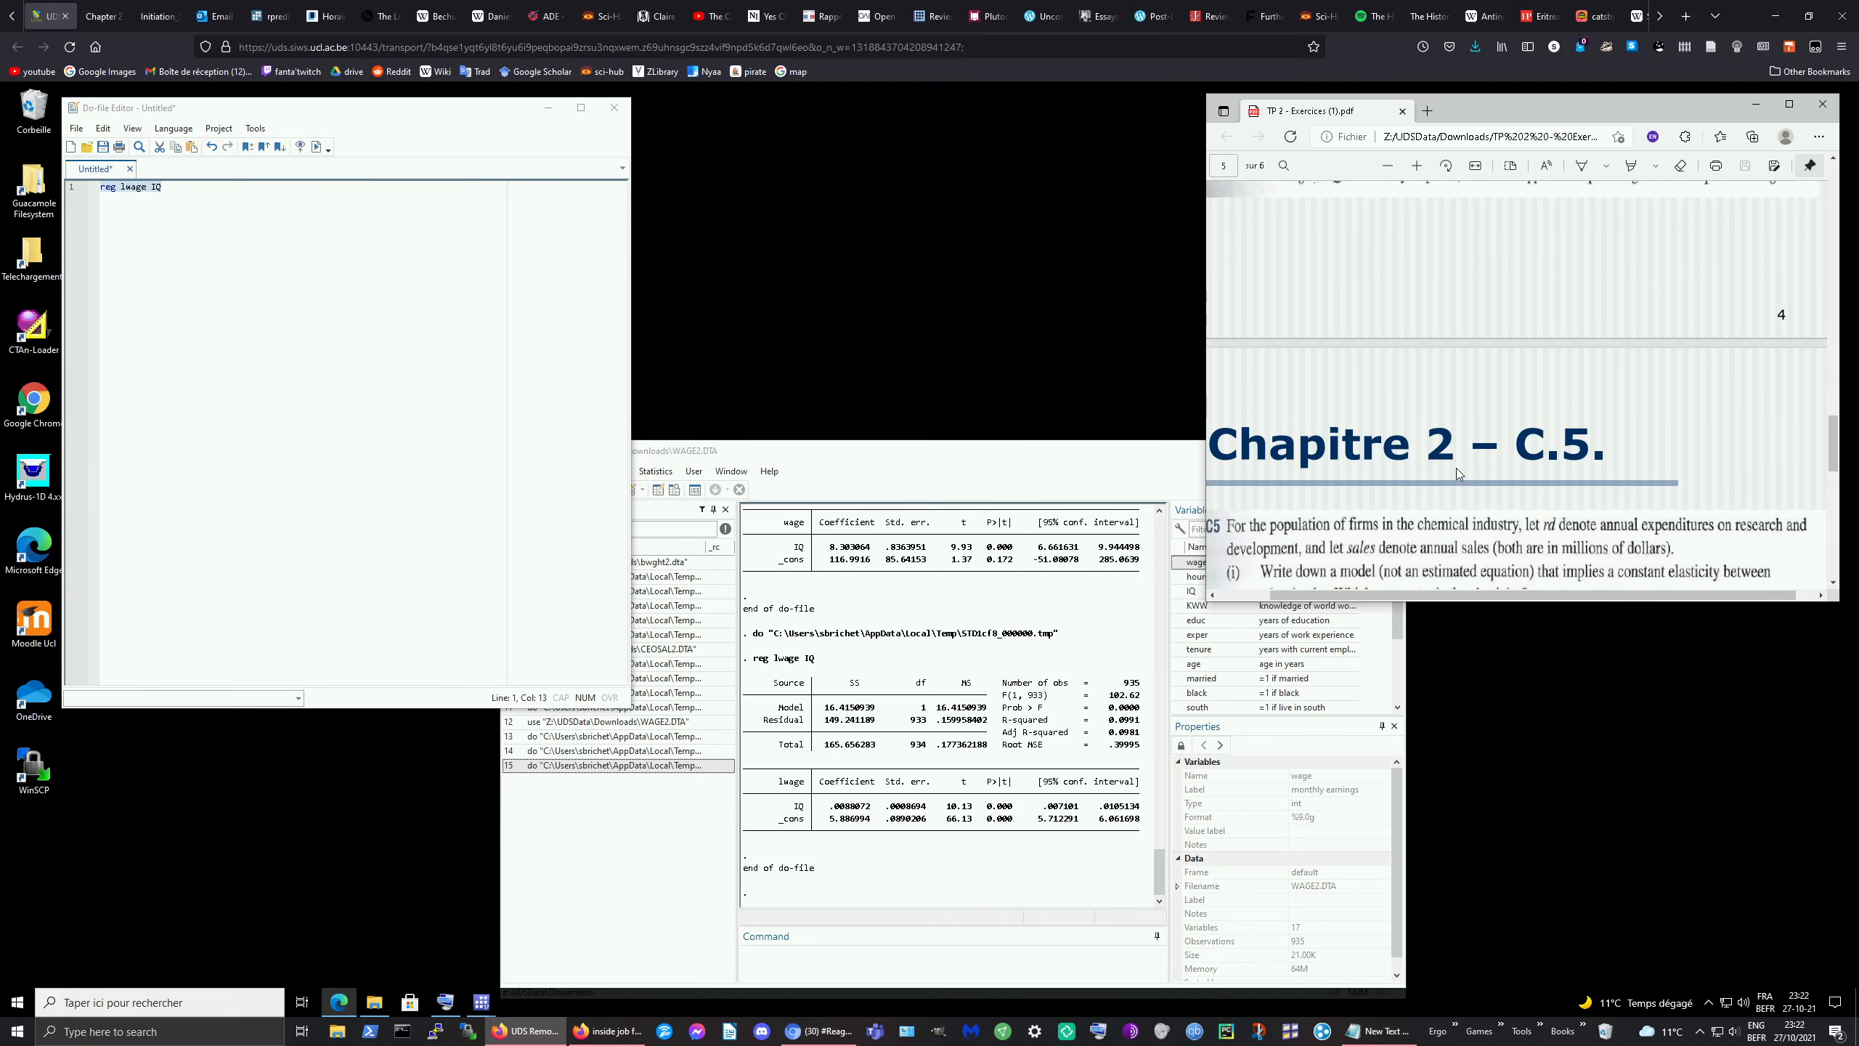
{"action": "scroll", "coordinate": [1459, 472], "scroll_direction": "down", "scroll_amount": 3}
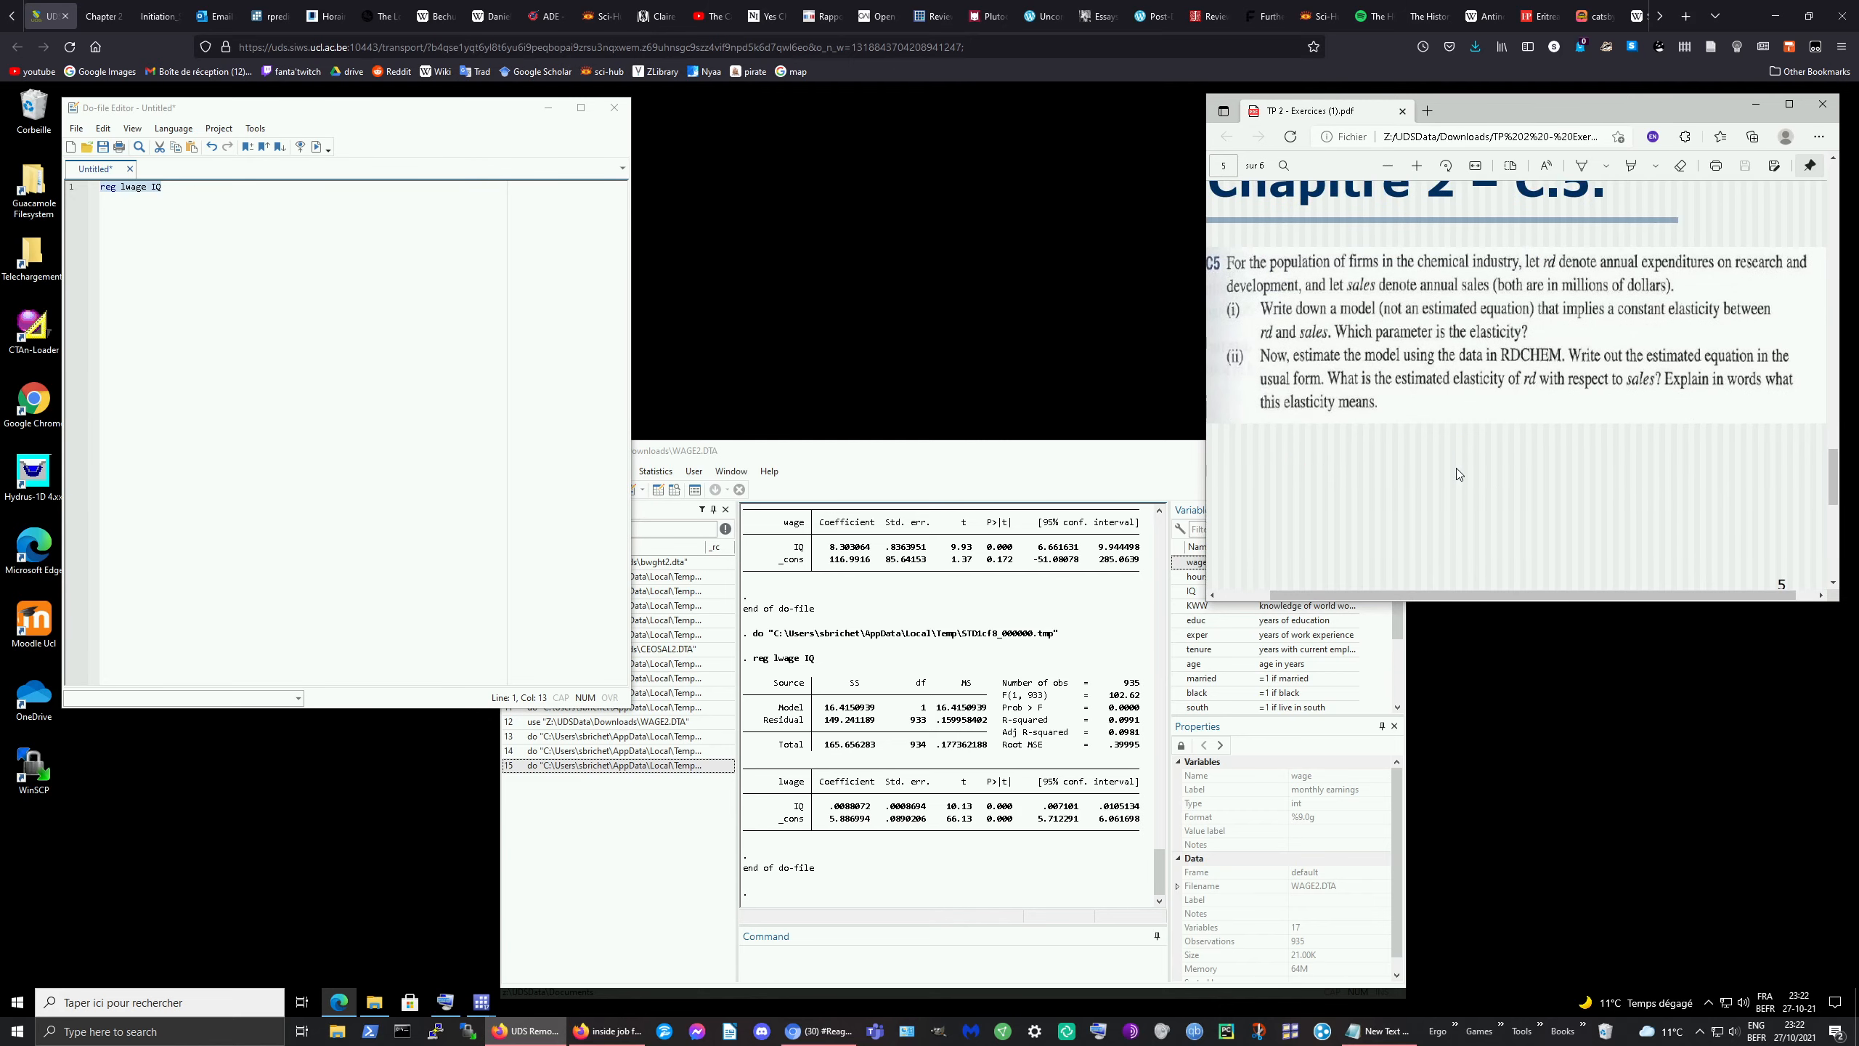
{"action": "scroll", "coordinate": [1459, 472], "scroll_direction": "down", "scroll_amount": 6}
{"action": "scroll", "coordinate": [1459, 472], "scroll_direction": "up", "scroll_amount": 1}
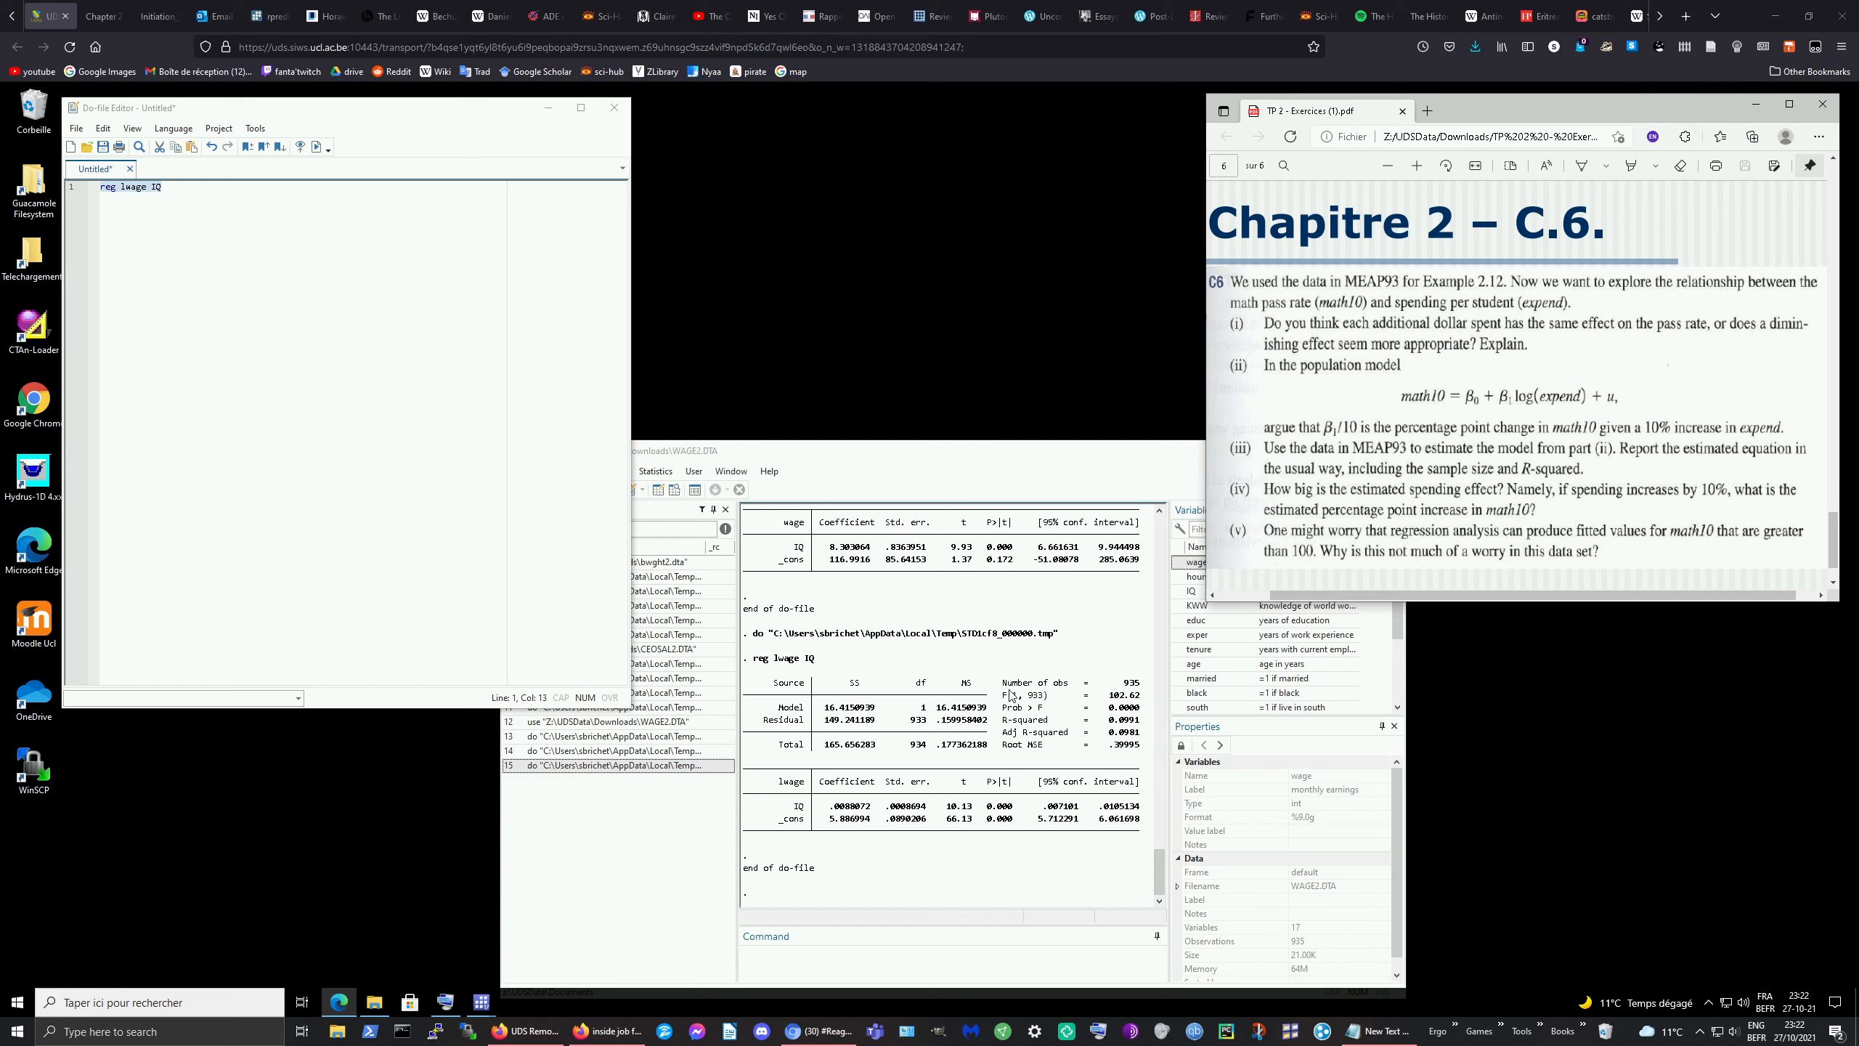
Step: Drag MEAP93.DTA from Téléchargements into Stata (408 observations, 17 variables) and minimize Explorer
{"action": "left_click", "coordinate": [374, 1000]}
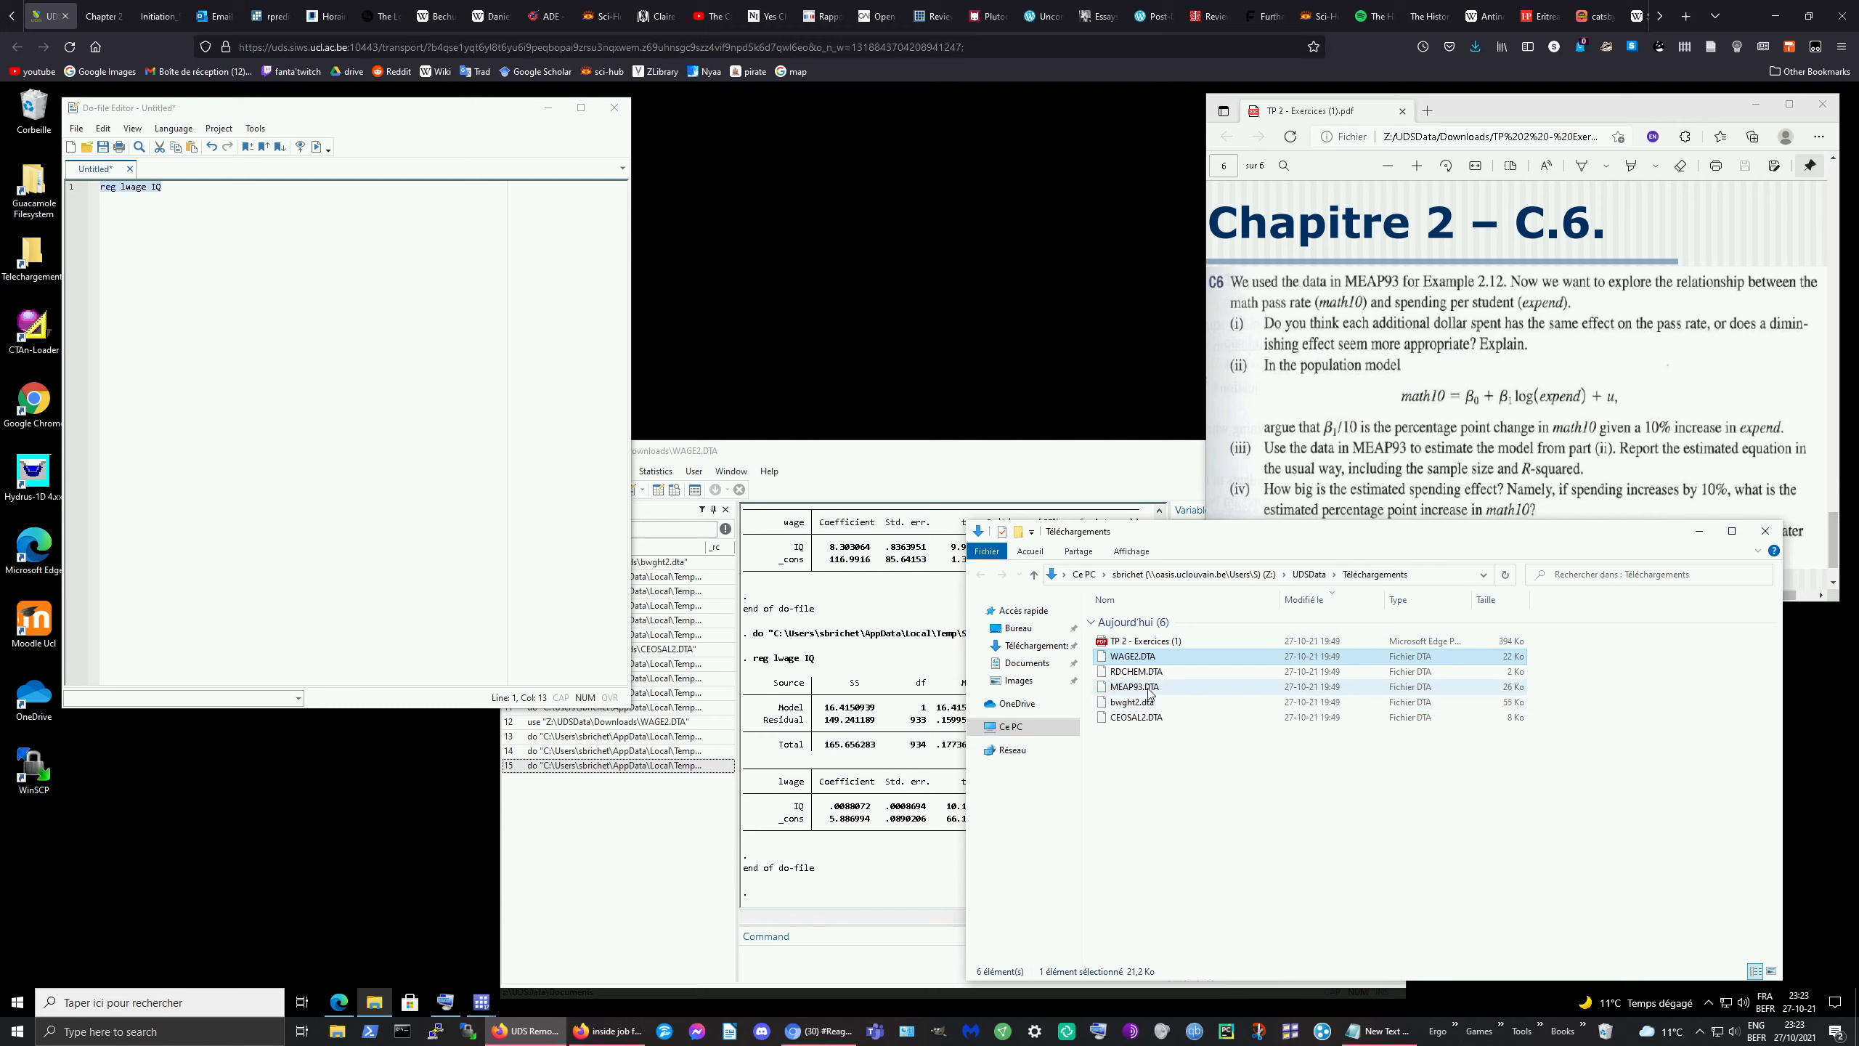
{"action": "left_click_drag", "start_coordinate": [1149, 688], "coordinate": [849, 706]}
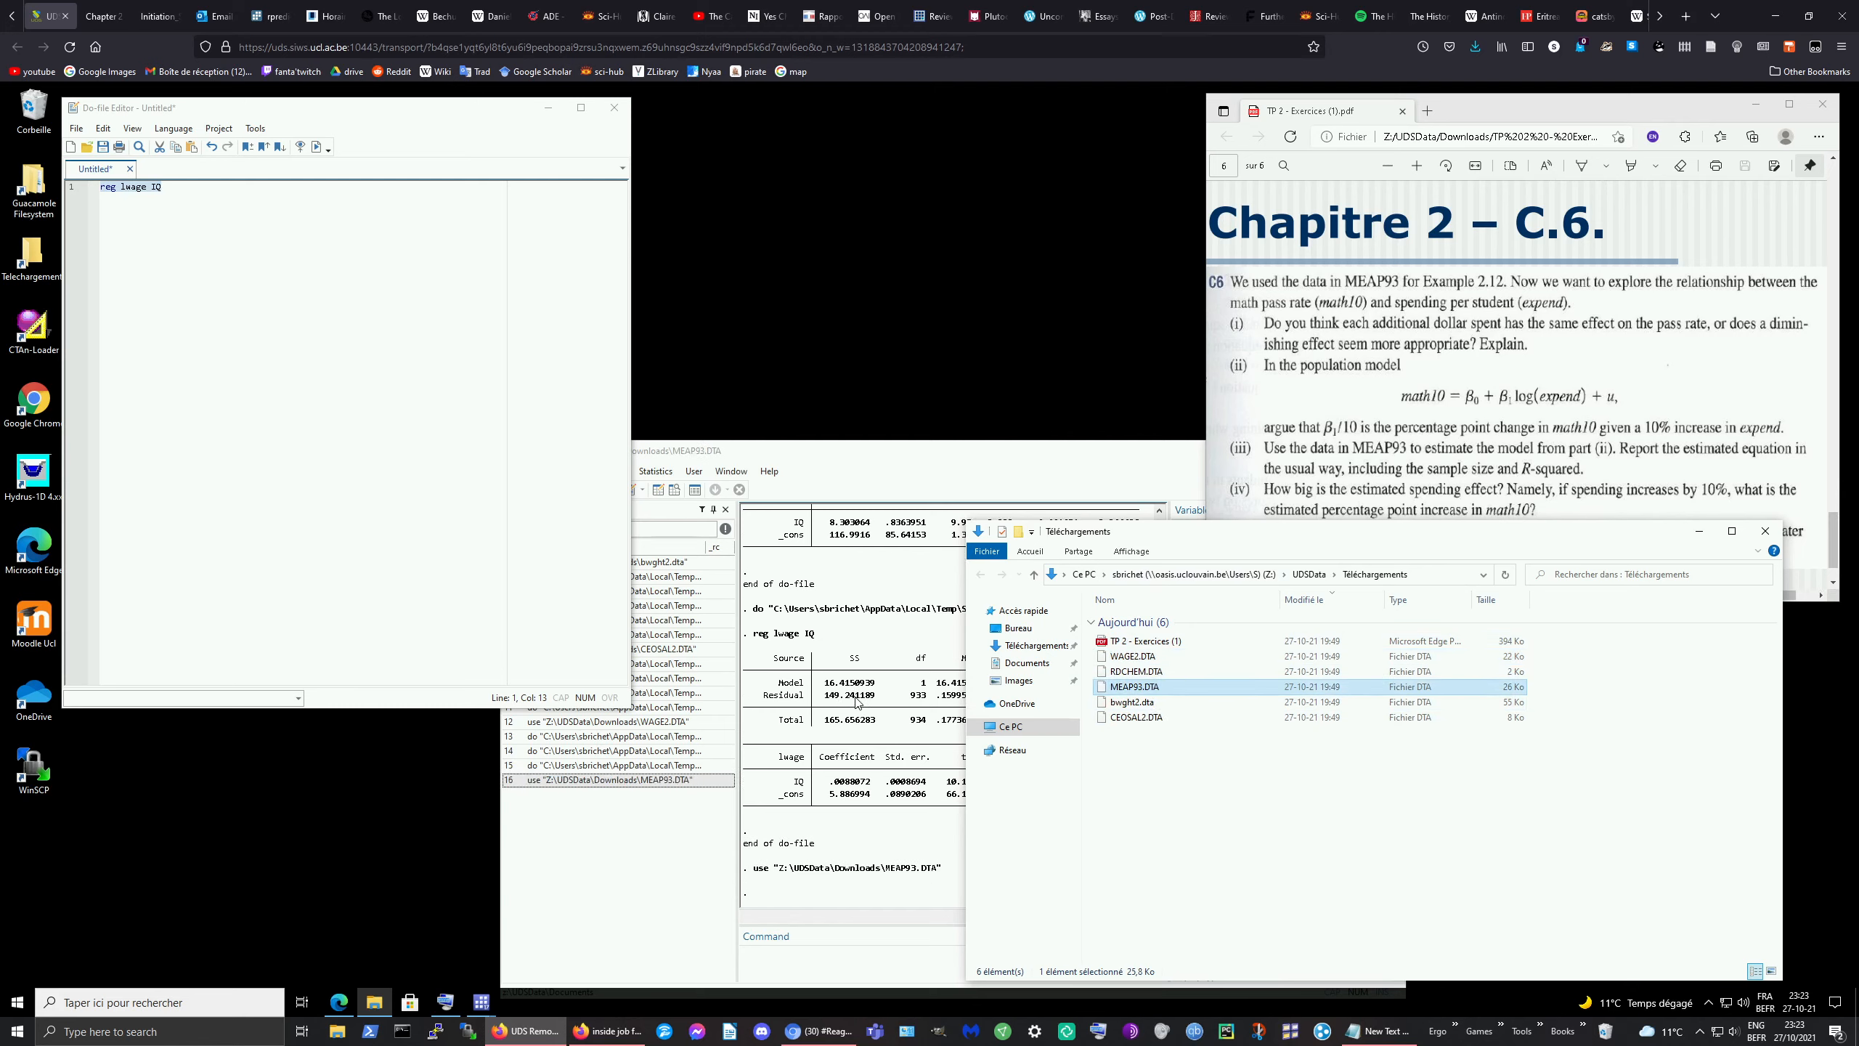
{"action": "left_click", "coordinate": [1698, 531]}
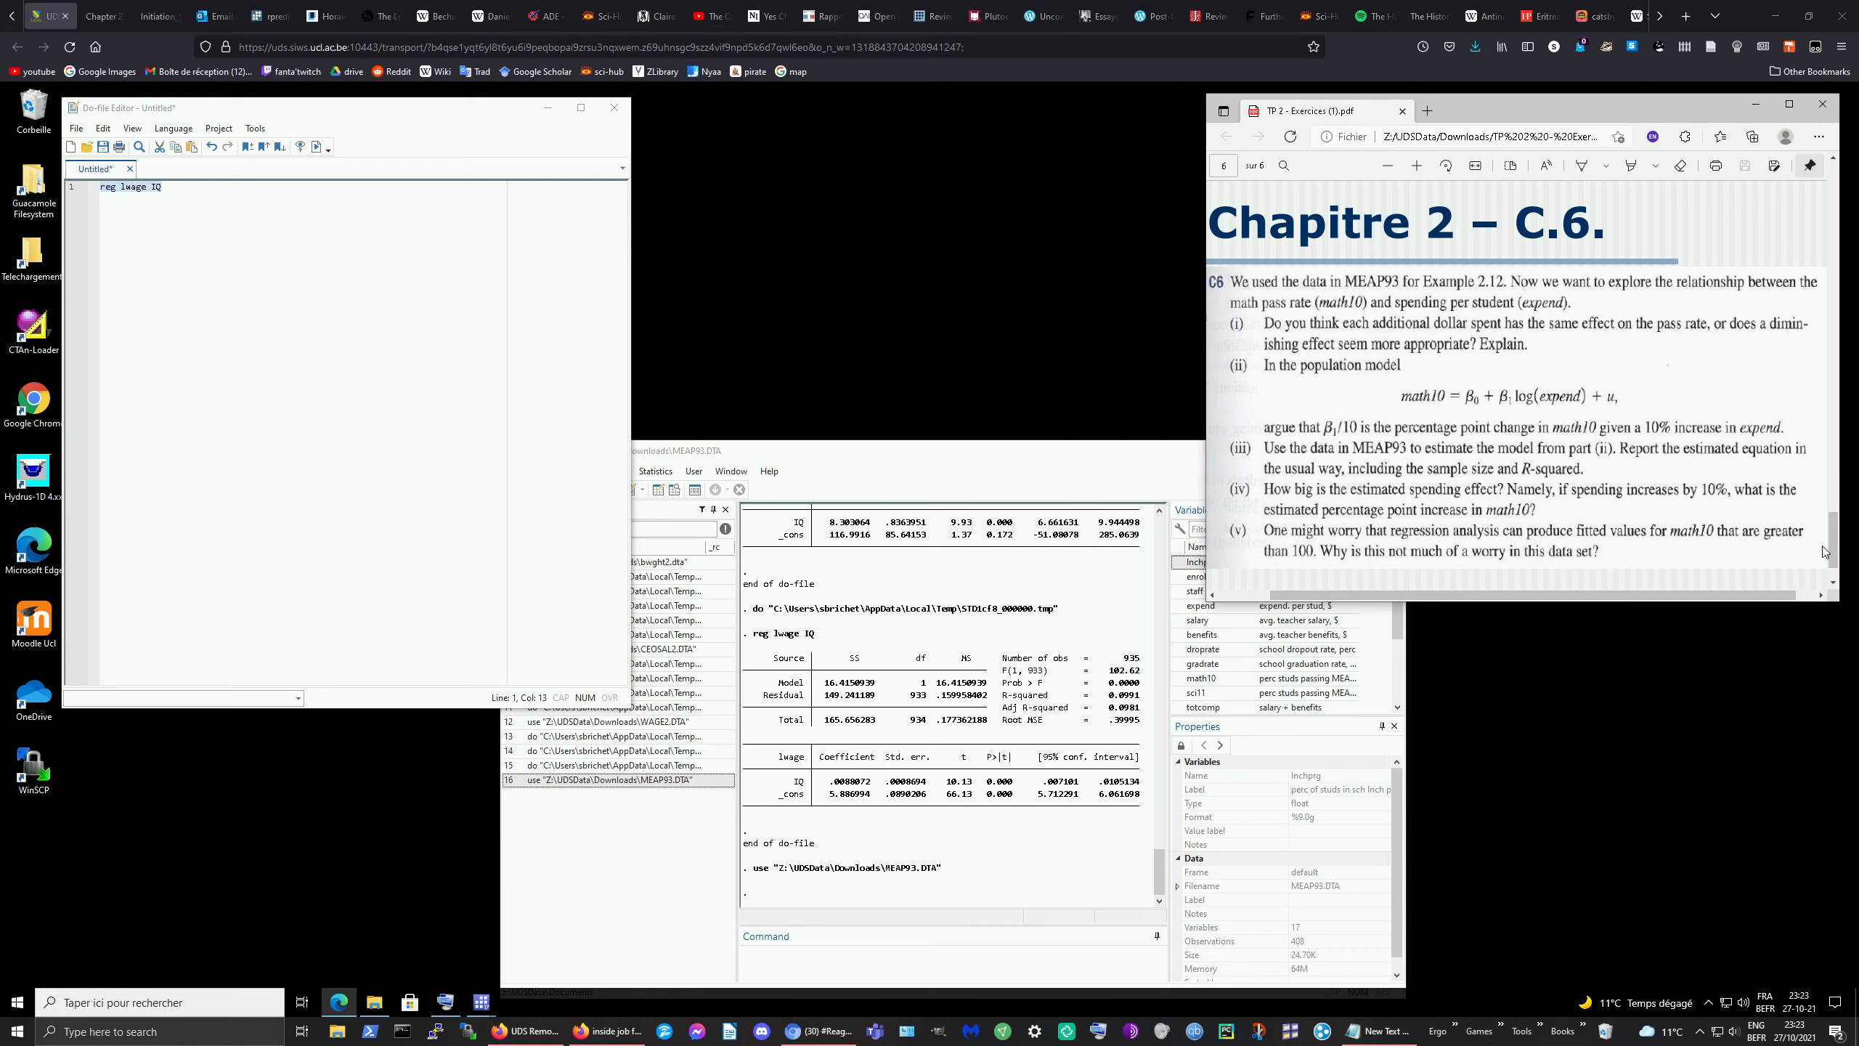
{"action": "mouse_move", "coordinate": [1858, 334]}
{"action": "left_mouse_down"}
{"action": "mouse_move", "coordinate": [1427, 329]}
{"action": "mouse_move", "coordinate": [1858, 334]}
{"action": "left_mouse_up"}
Step: Clear the do-file, start typing reg math1, and check the MEAP93 variable names in Stata
{"action": "left_click", "coordinate": [213, 193]}
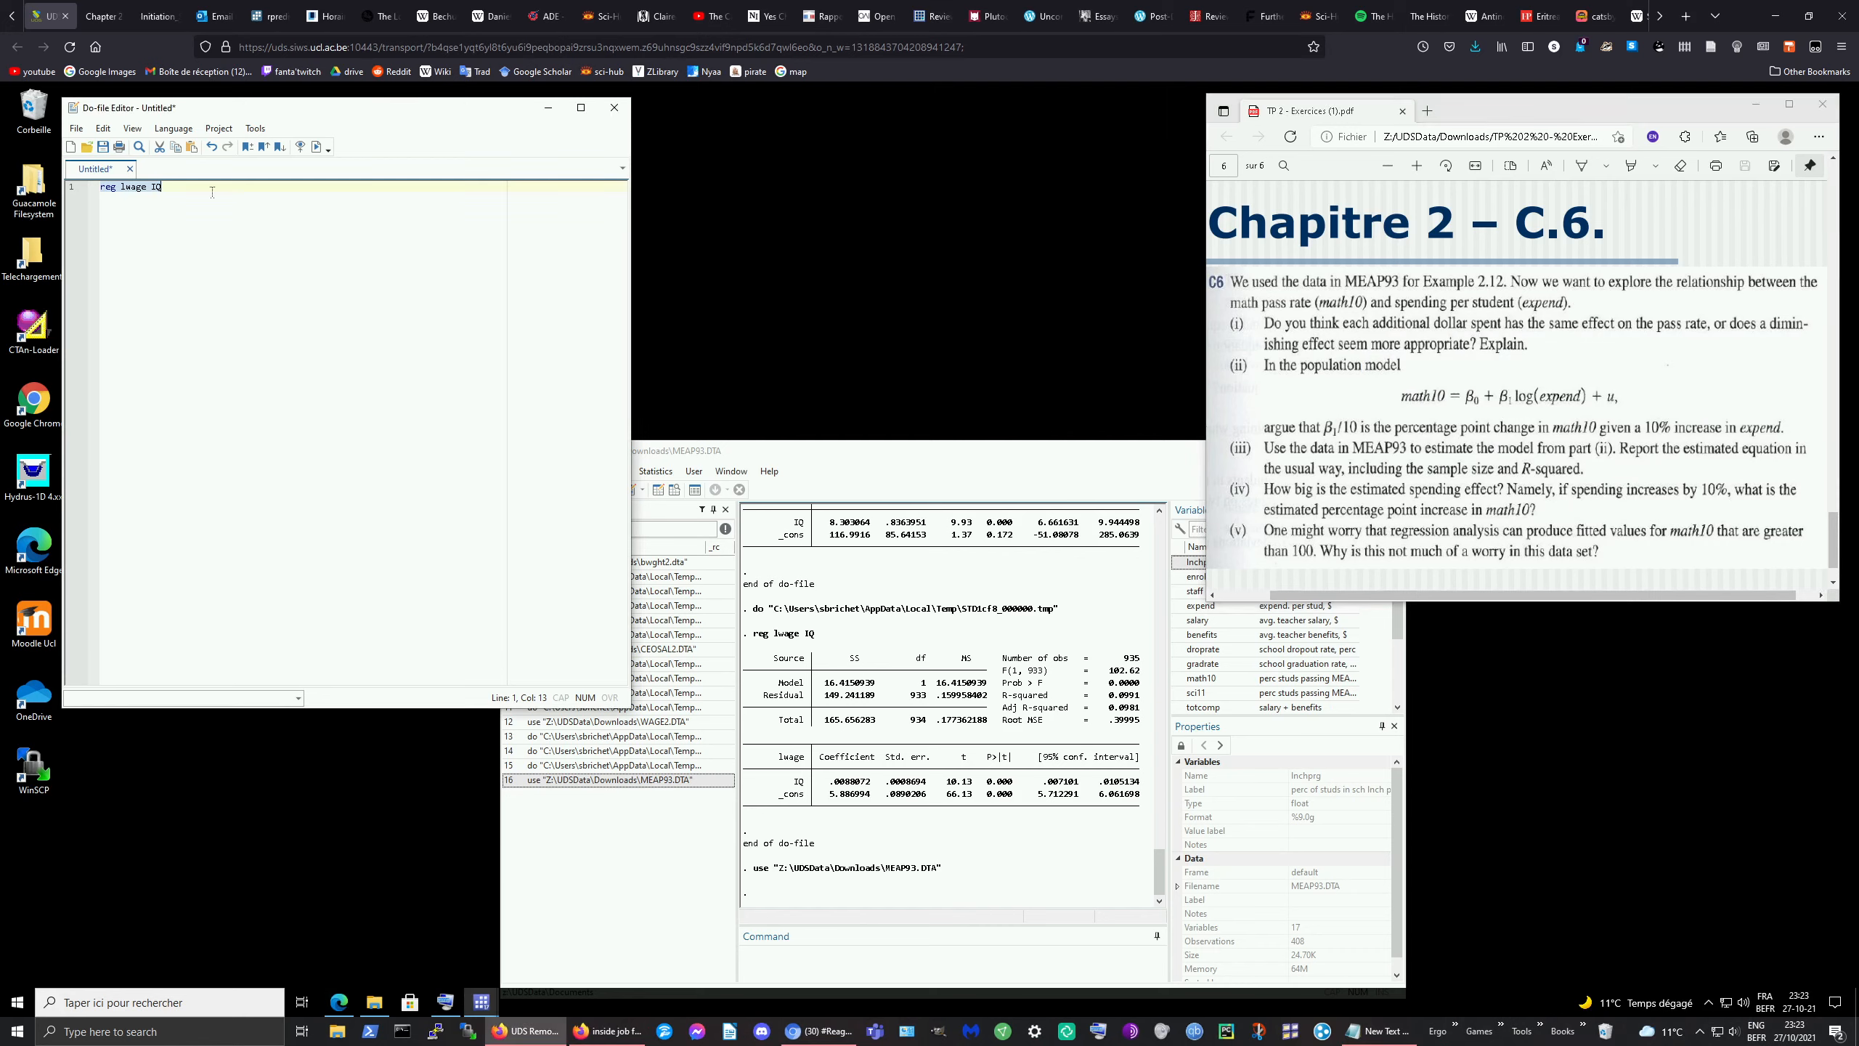
{"action": "key", "text": "ctrl+a"}
{"action": "key", "text": "BackSpace"}
{"action": "type", "text": "reg math1"}
{"action": "left_click", "coordinate": [1288, 736]}
{"action": "scroll", "coordinate": [1264, 674], "scroll_direction": "down", "scroll_amount": 1}
{"action": "scroll", "coordinate": [1264, 675], "scroll_direction": "up", "scroll_amount": 1}
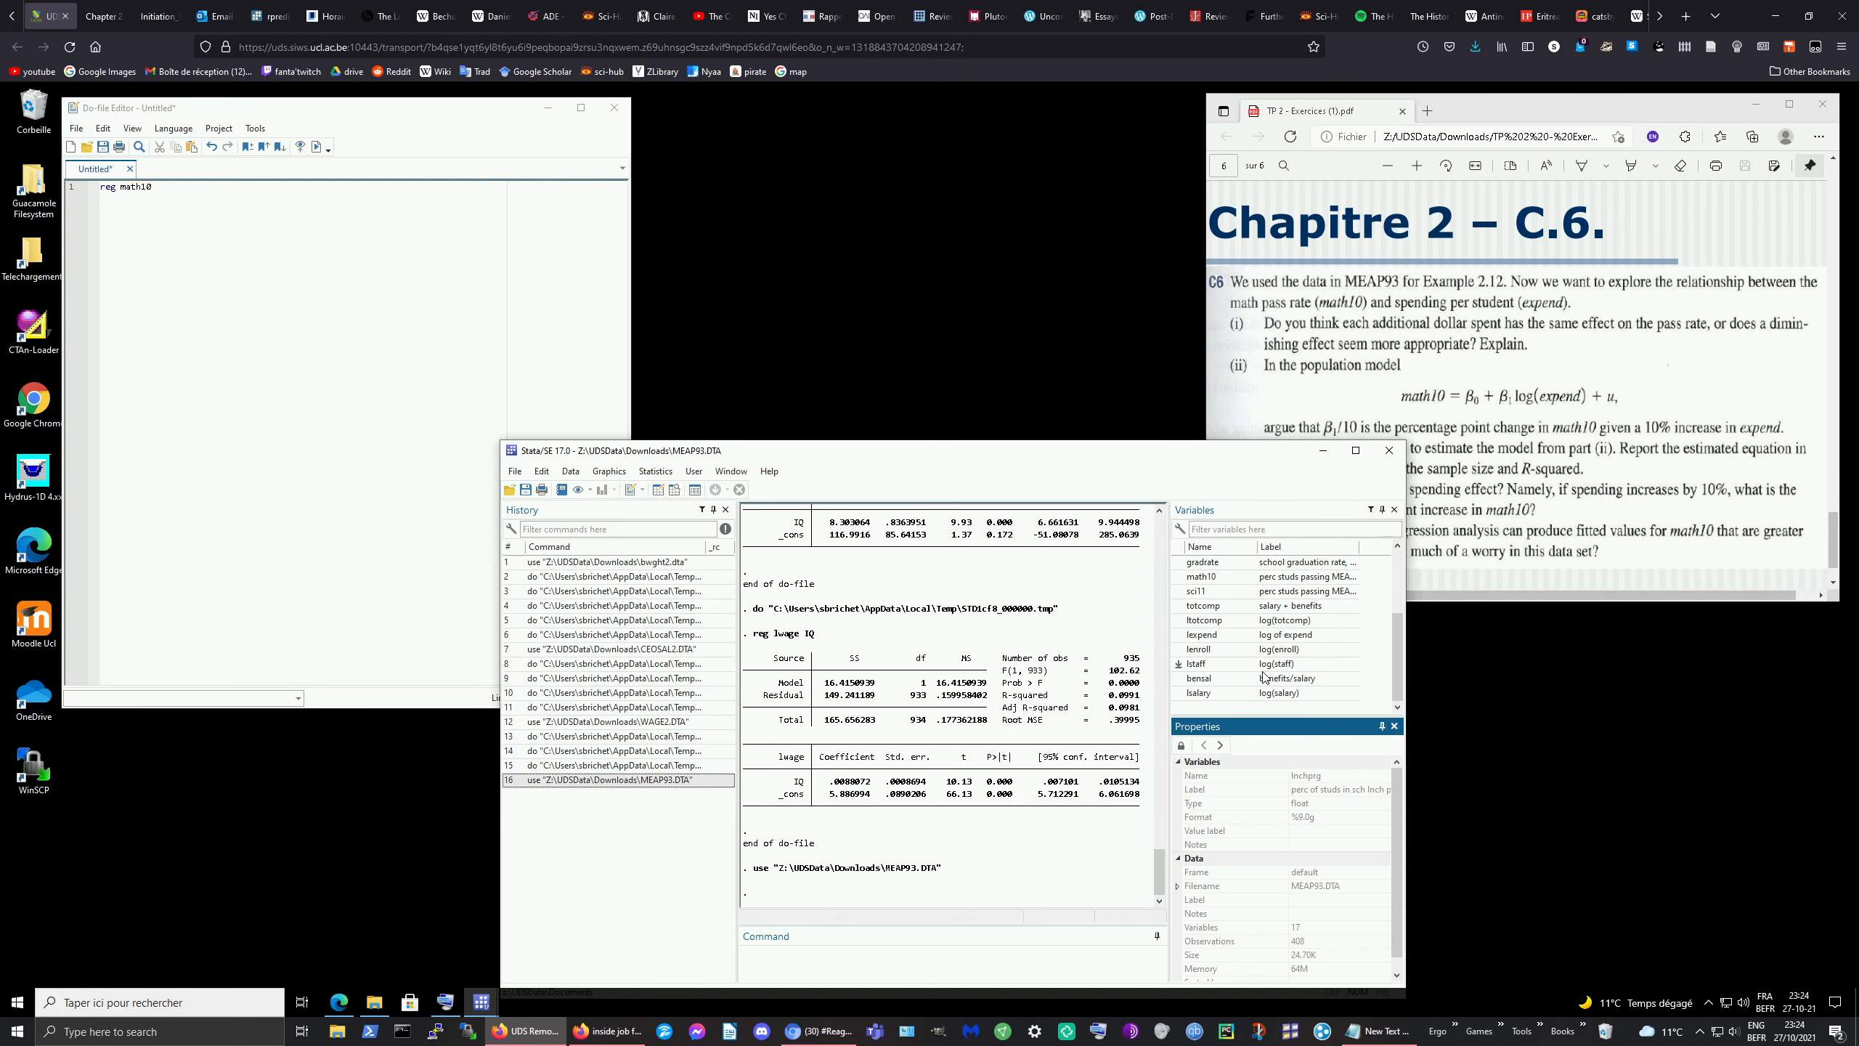
{"action": "scroll", "coordinate": [1264, 674], "scroll_direction": "down", "scroll_amount": 2}
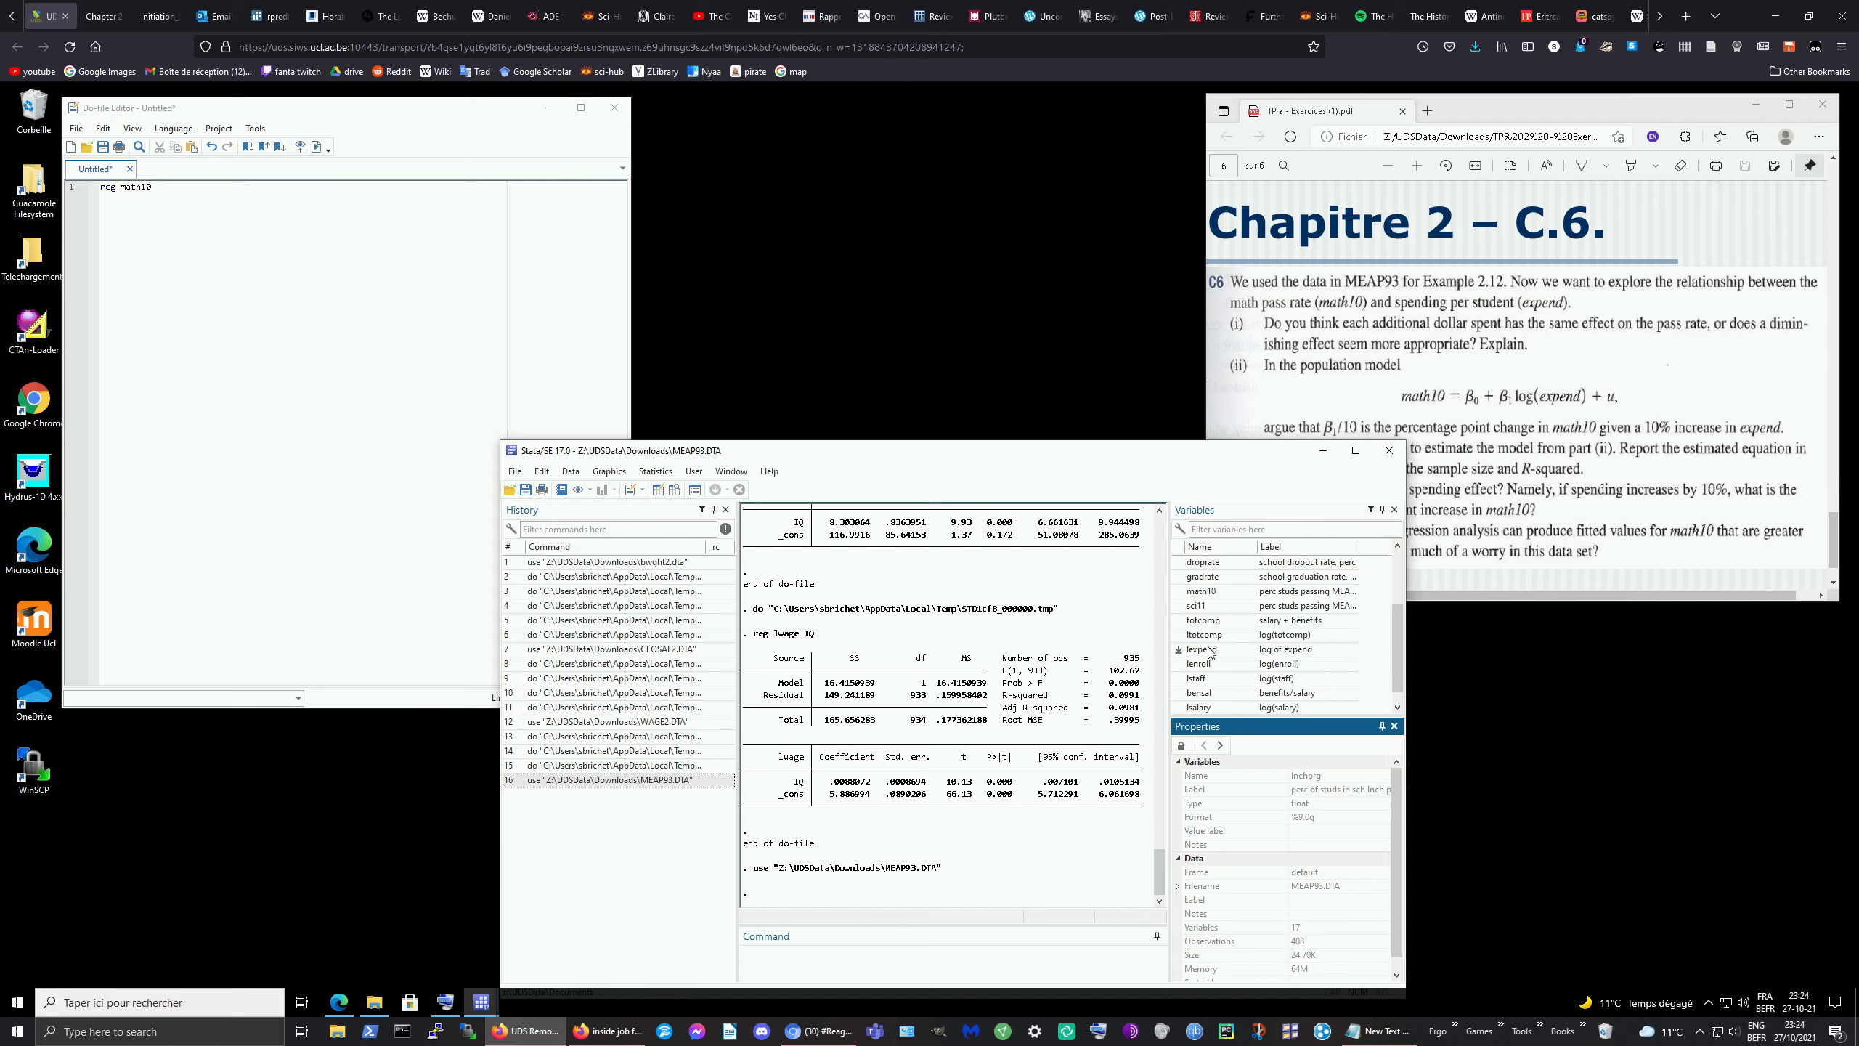
Step: Complete and run reg math10 lexpend: coefficient 11.16439, constant −69.34, R-squared 0.0297
{"action": "left_click", "coordinate": [182, 187]}
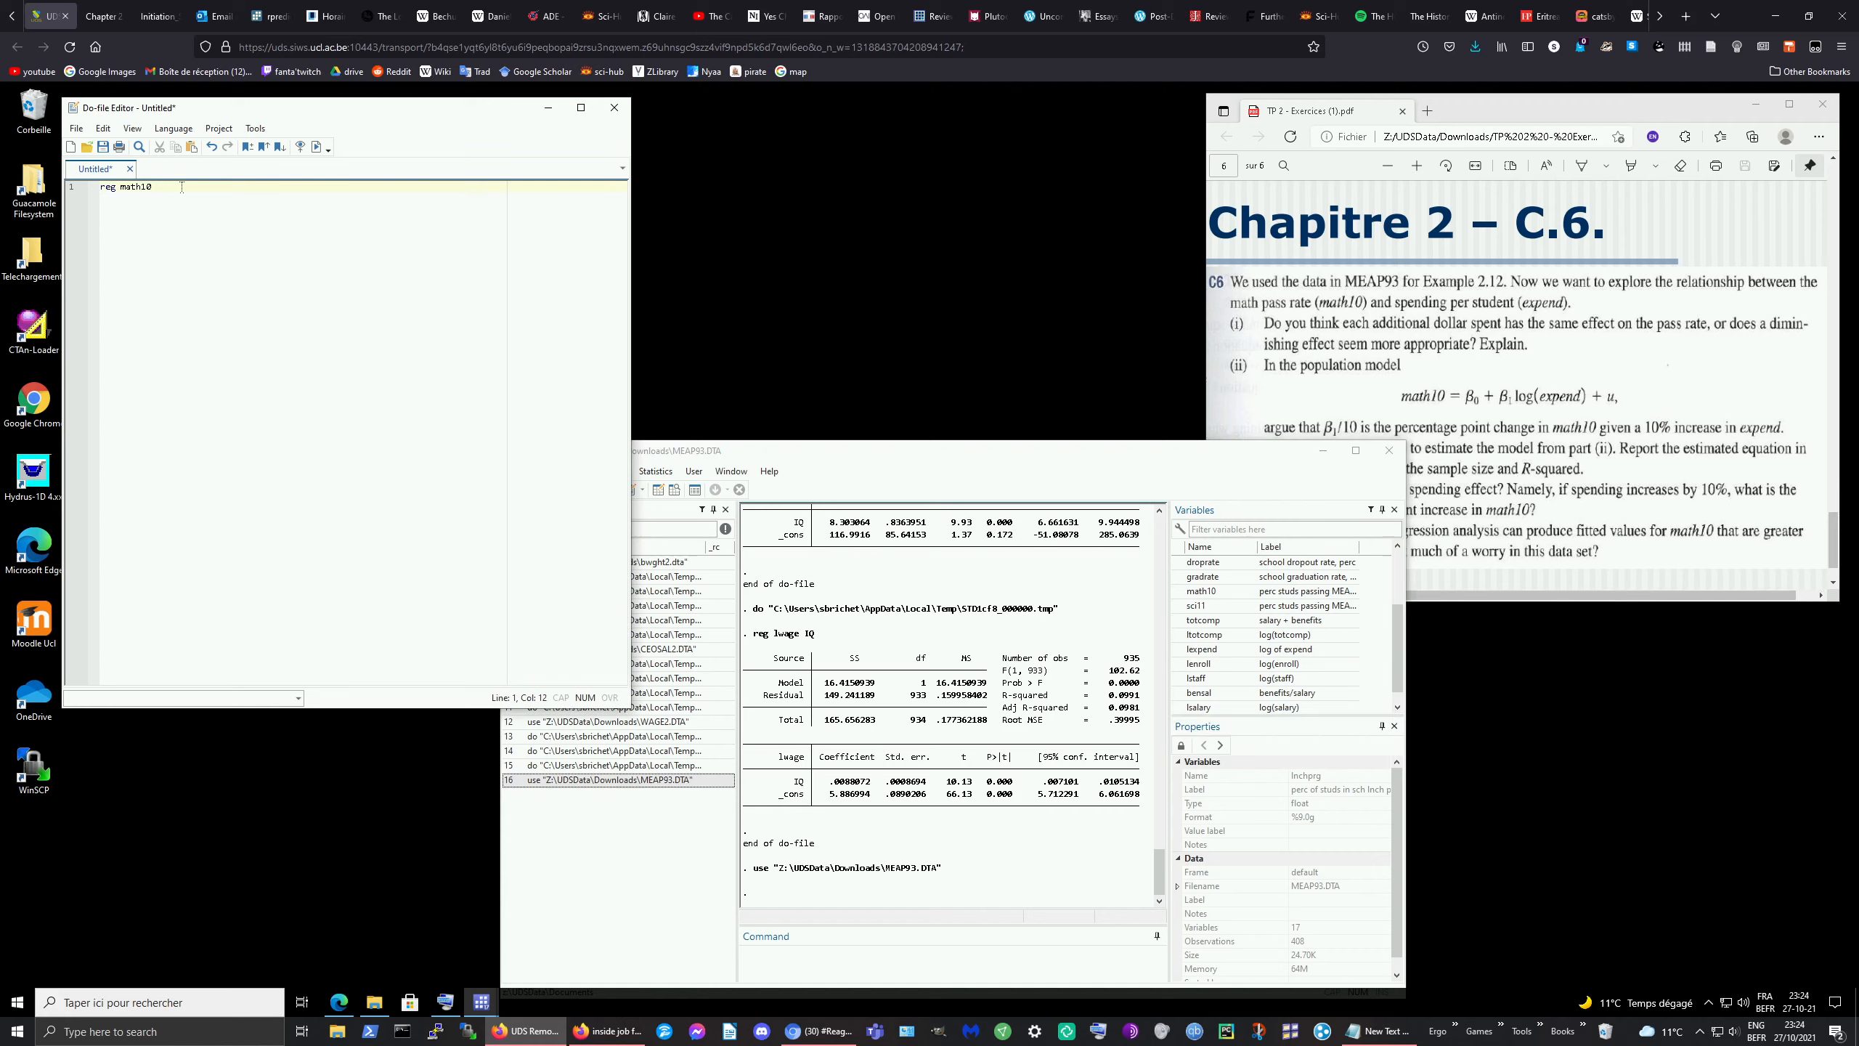
{"action": "type", "text": "lexpend"}
{"action": "key", "text": "ctrl+shift+Left"}
{"action": "key", "text": "ctrl+shift+Left"}
{"action": "key", "text": "ctrl+shift+Left"}
{"action": "left_click", "coordinate": [315, 148]}
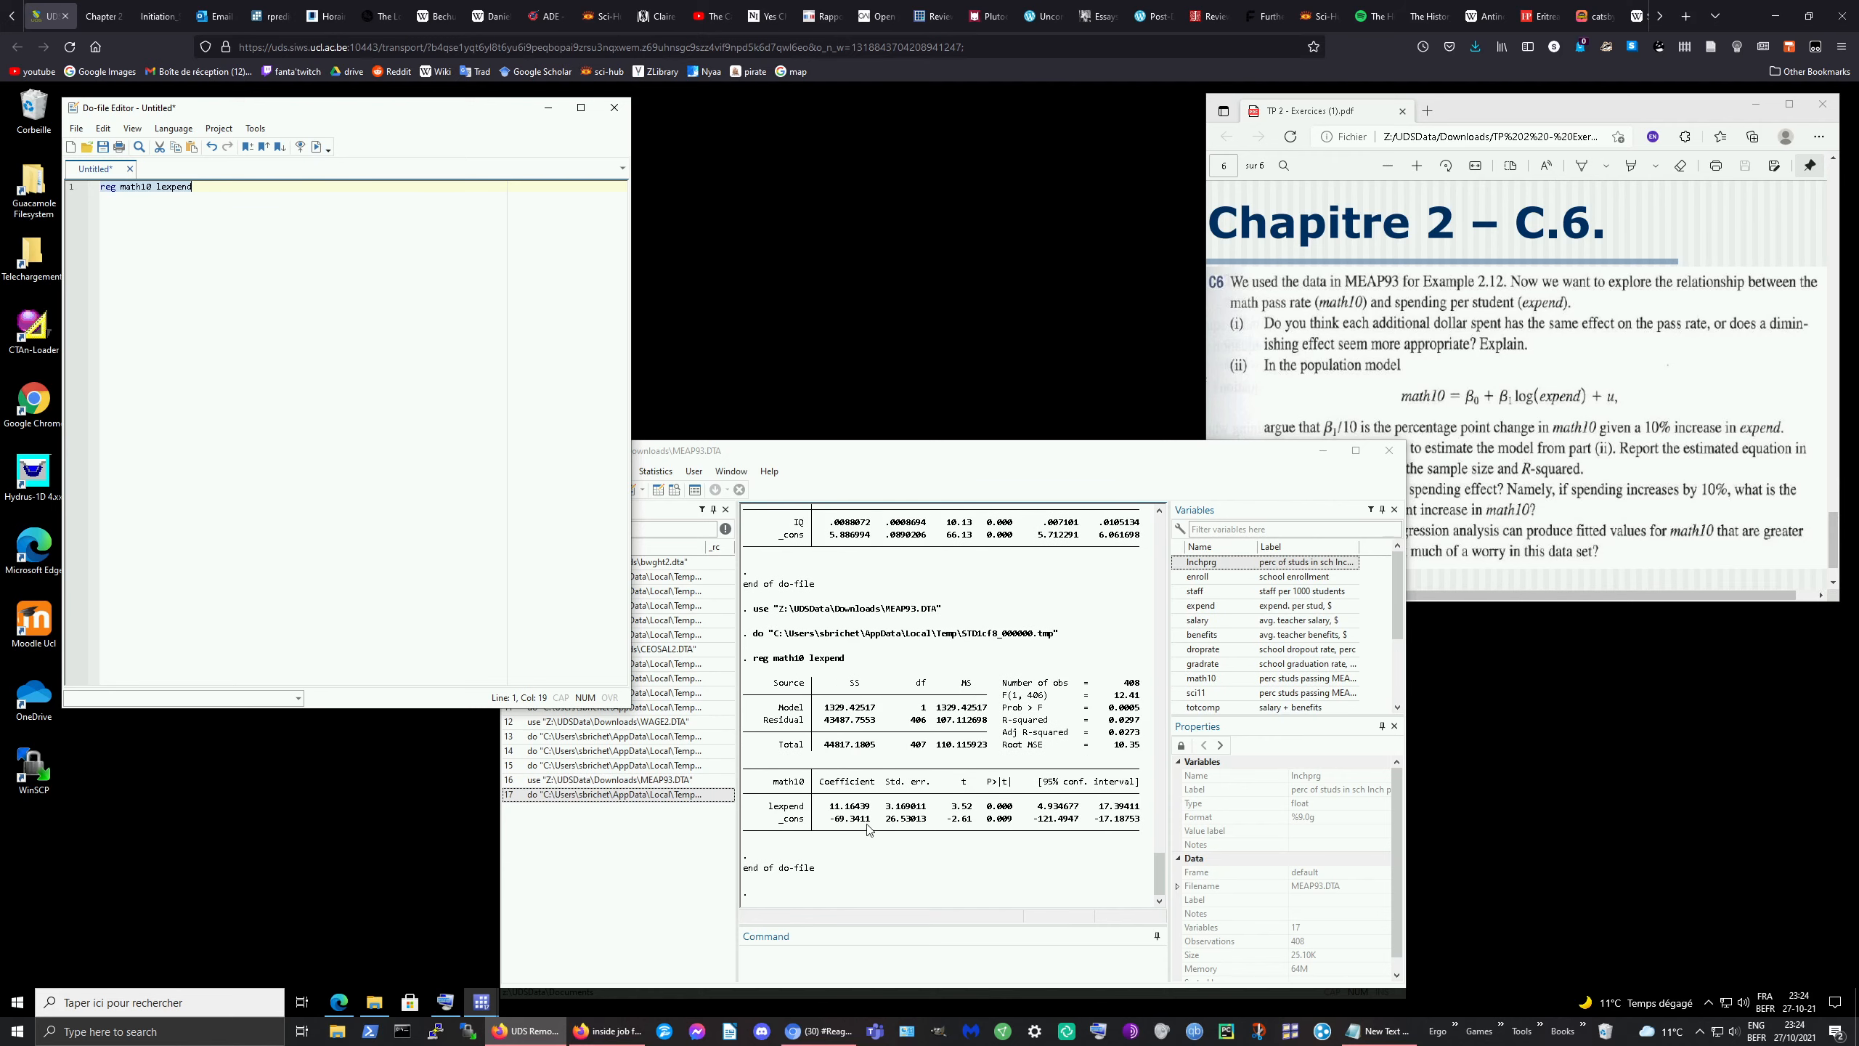
{"action": "left_click", "coordinate": [864, 830]}
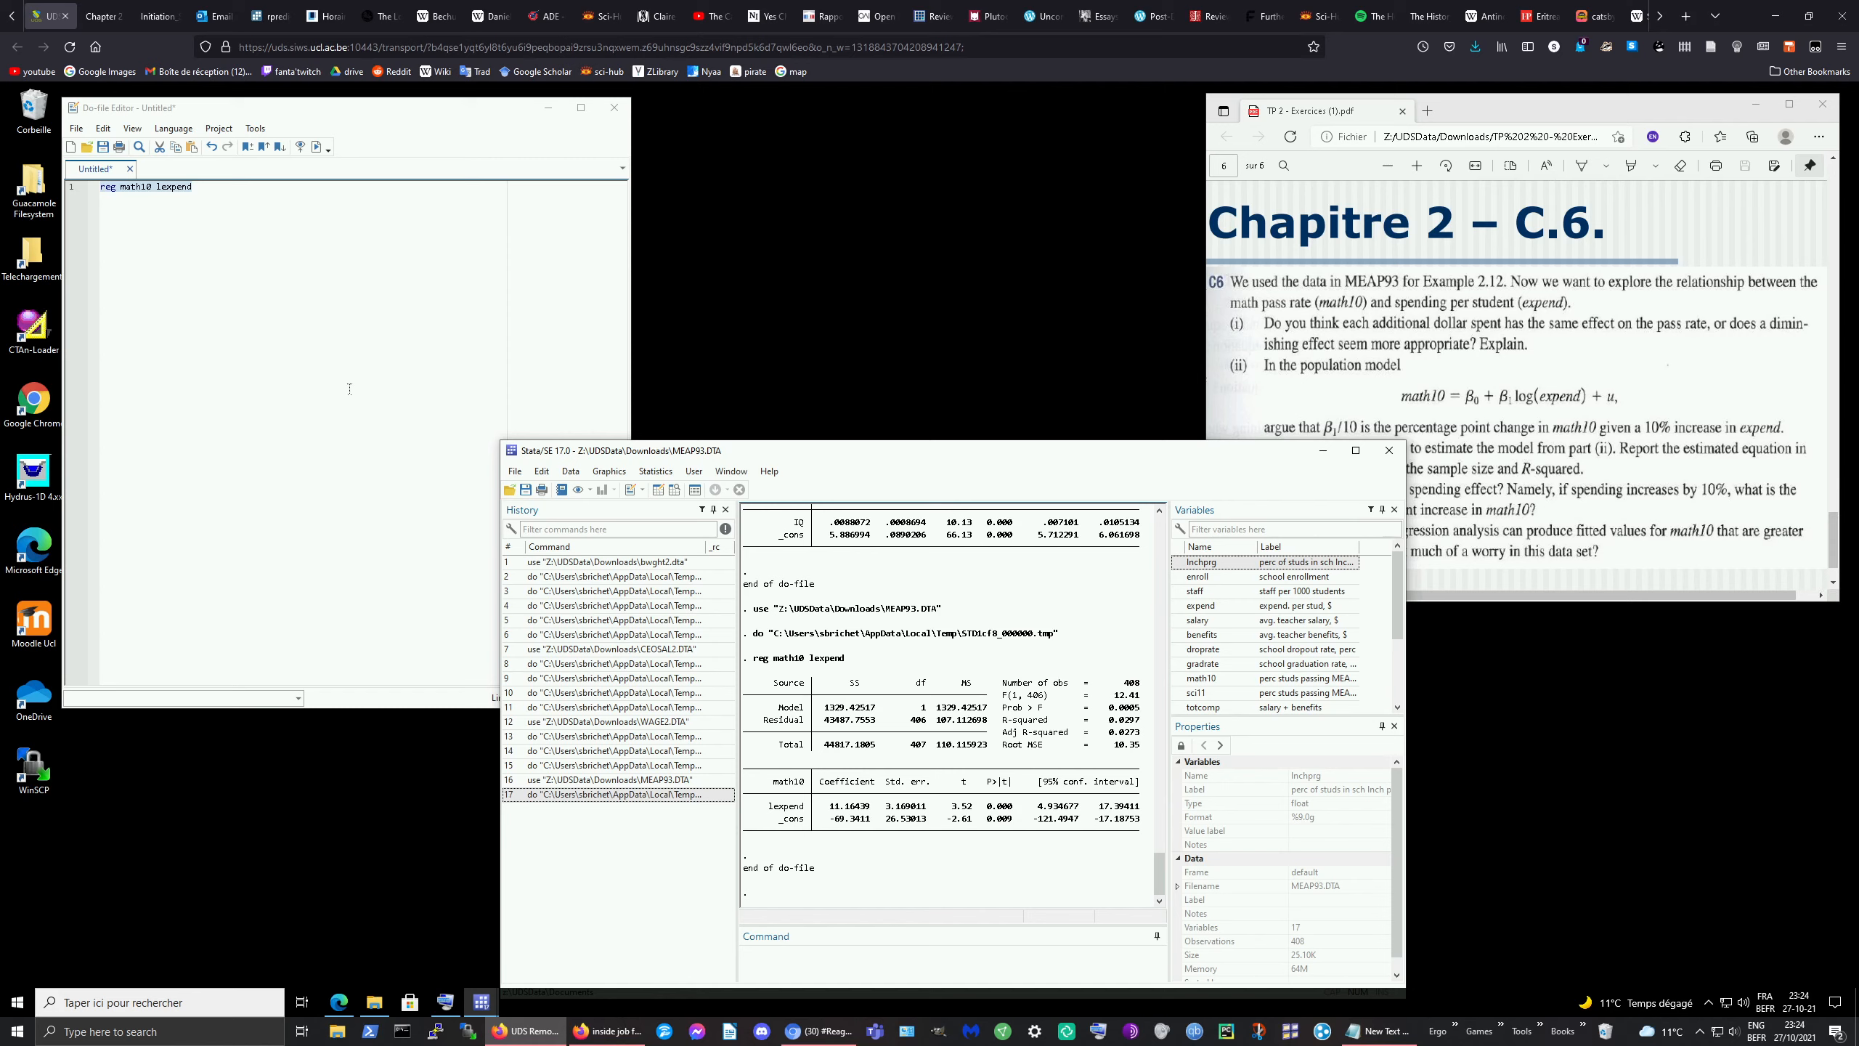
{"action": "left_click", "coordinate": [168, 188]}
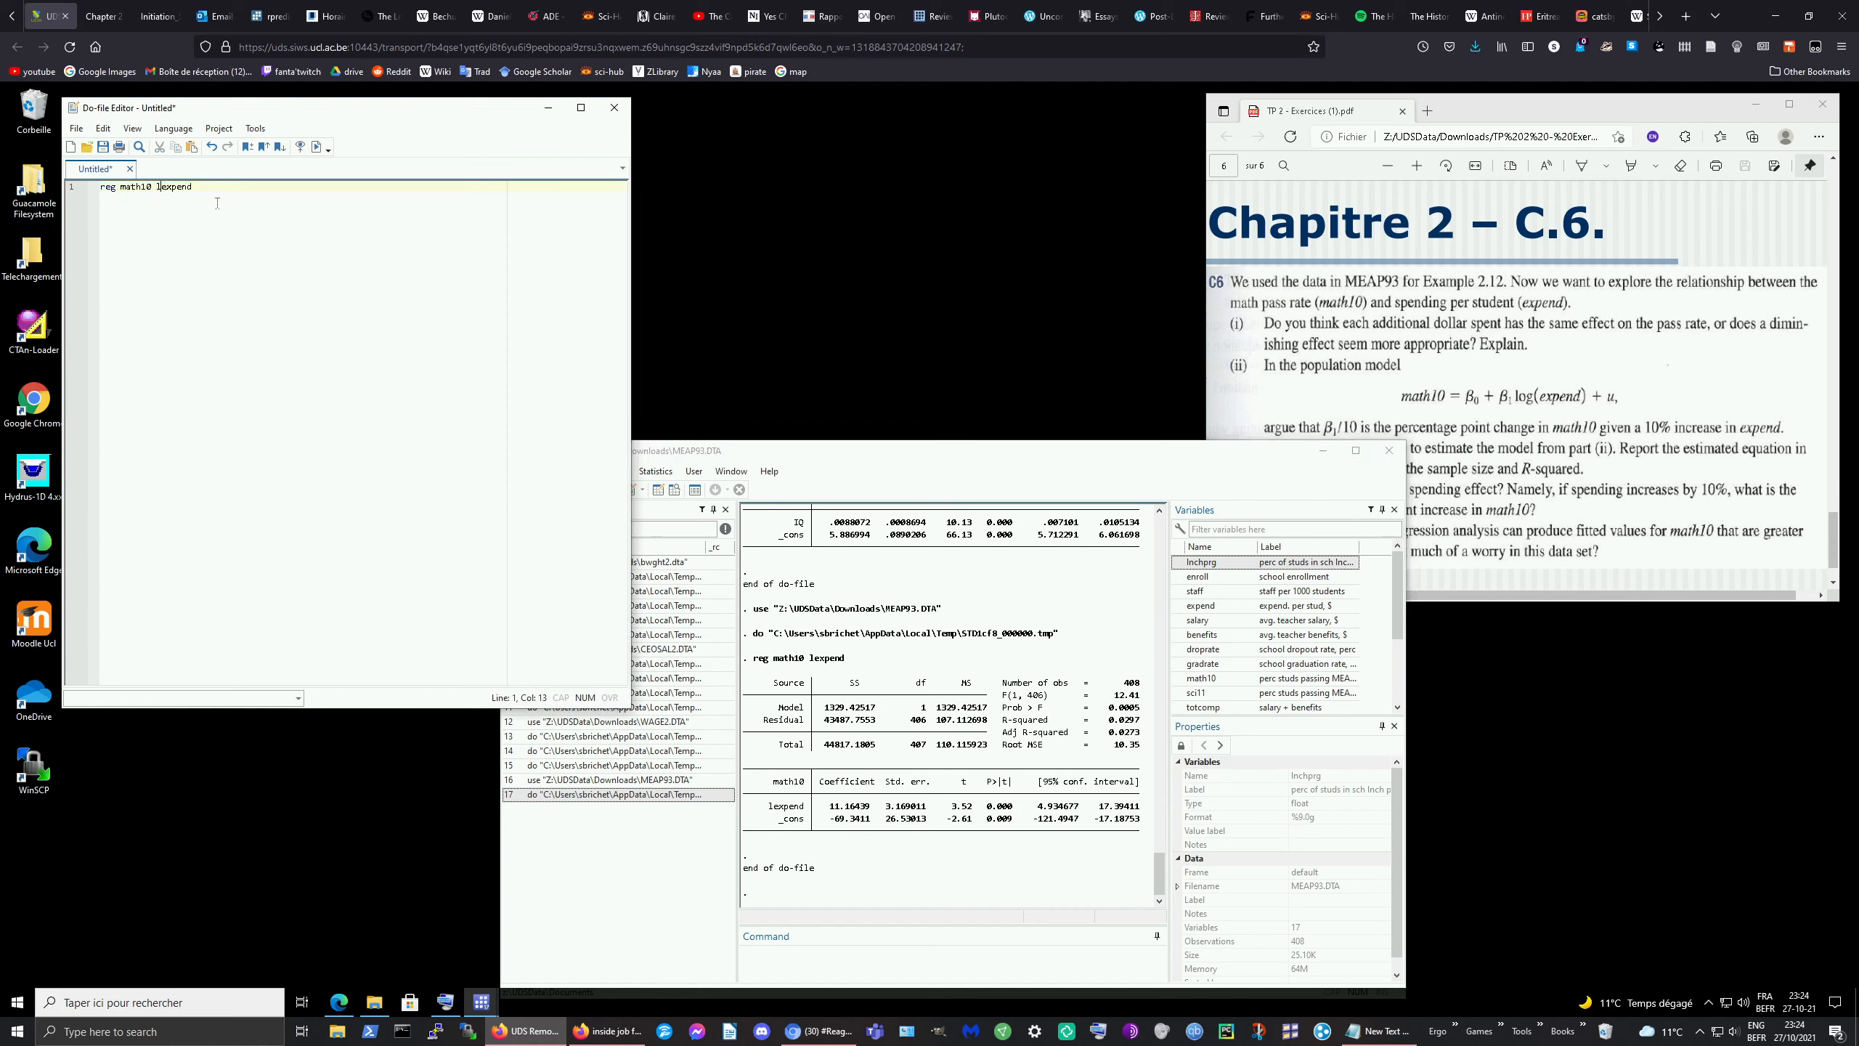
{"action": "key", "text": "BackSpace"}
{"action": "triple_click", "coordinate": [242, 188]}
{"action": "left_click", "coordinate": [316, 146]}
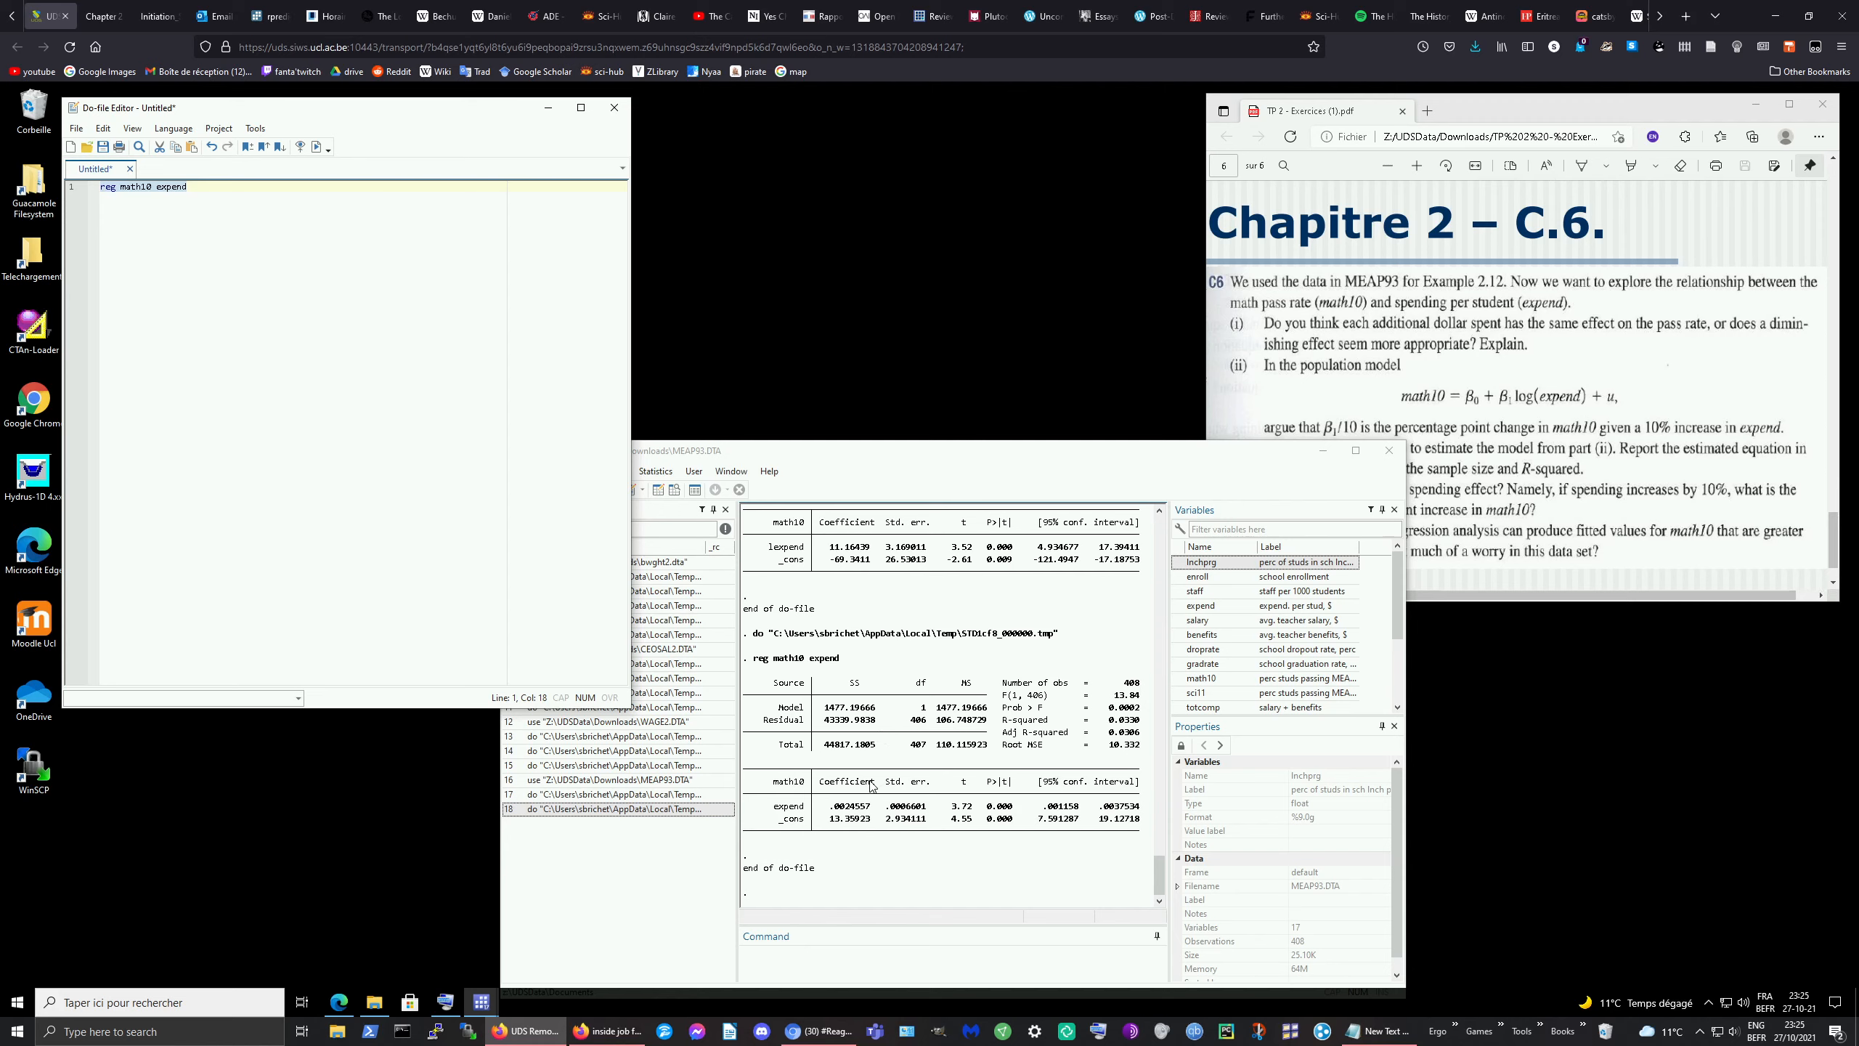
{"action": "scroll", "coordinate": [871, 786], "scroll_direction": "up", "scroll_amount": 1}
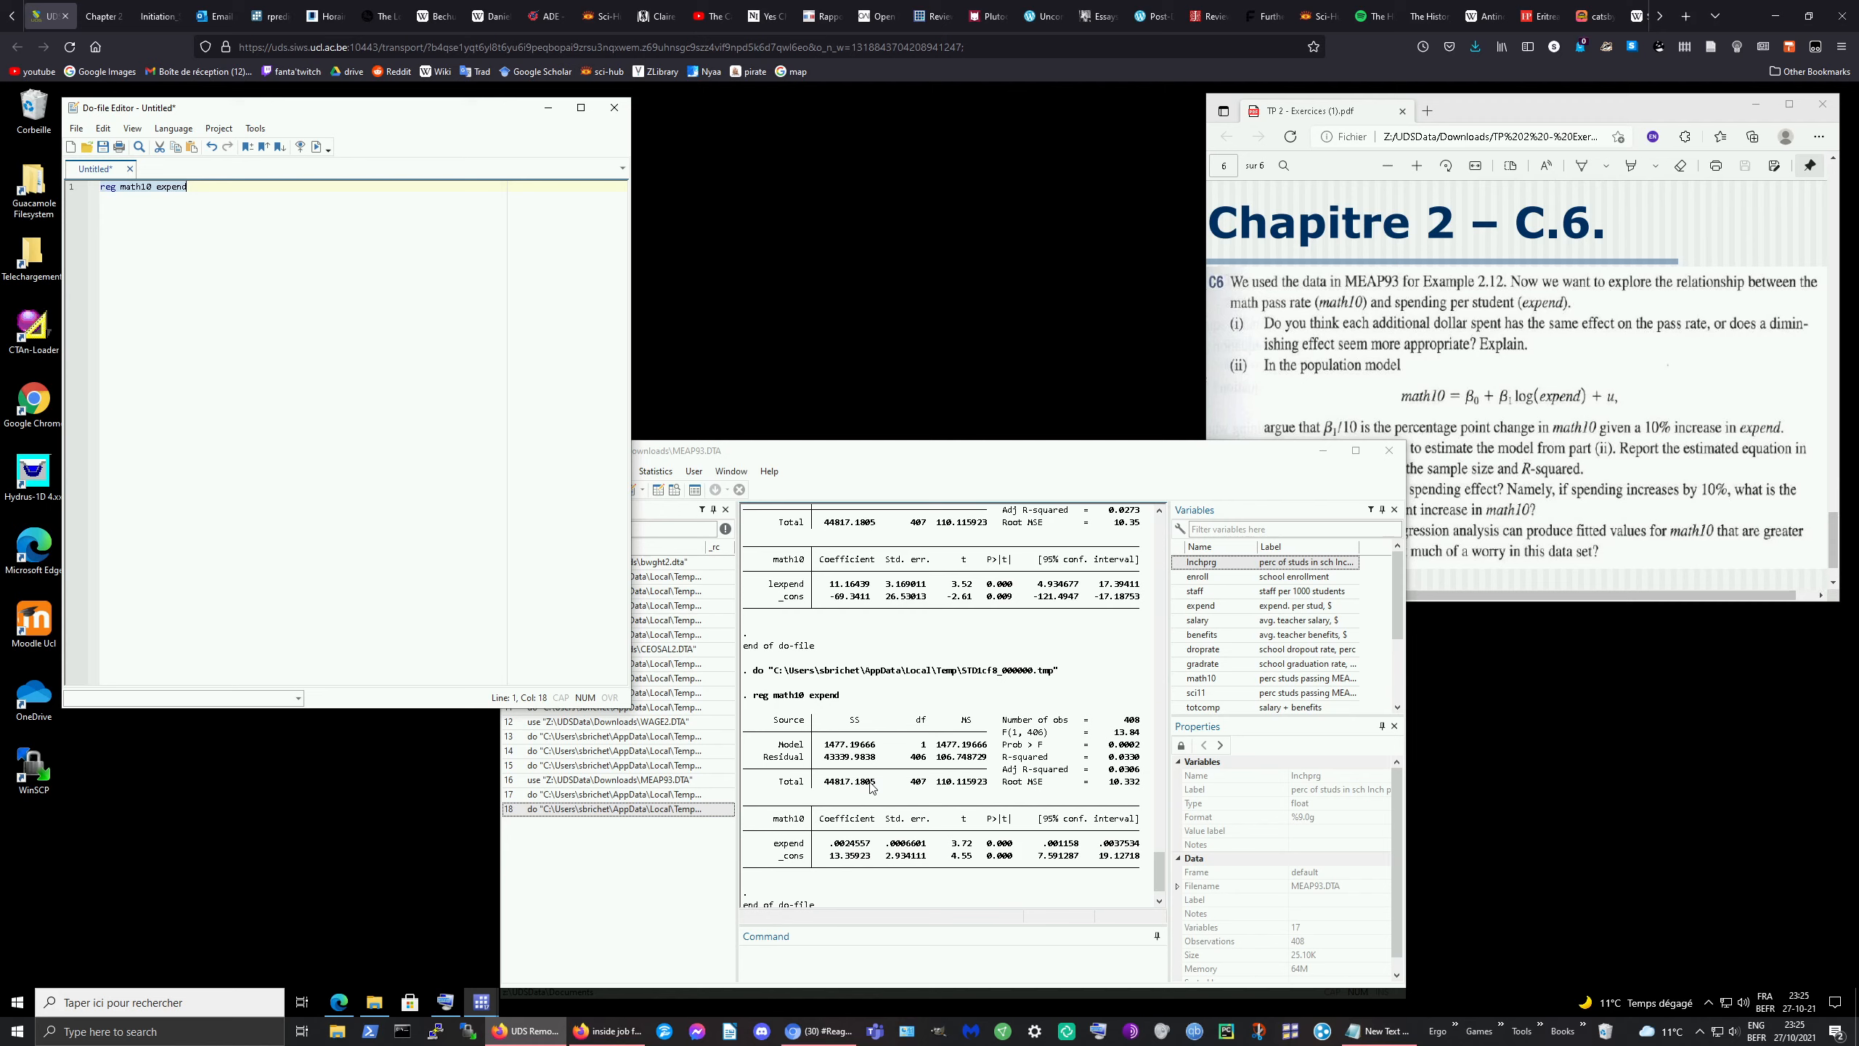
{"action": "scroll", "coordinate": [870, 787], "scroll_direction": "down", "scroll_amount": 1}
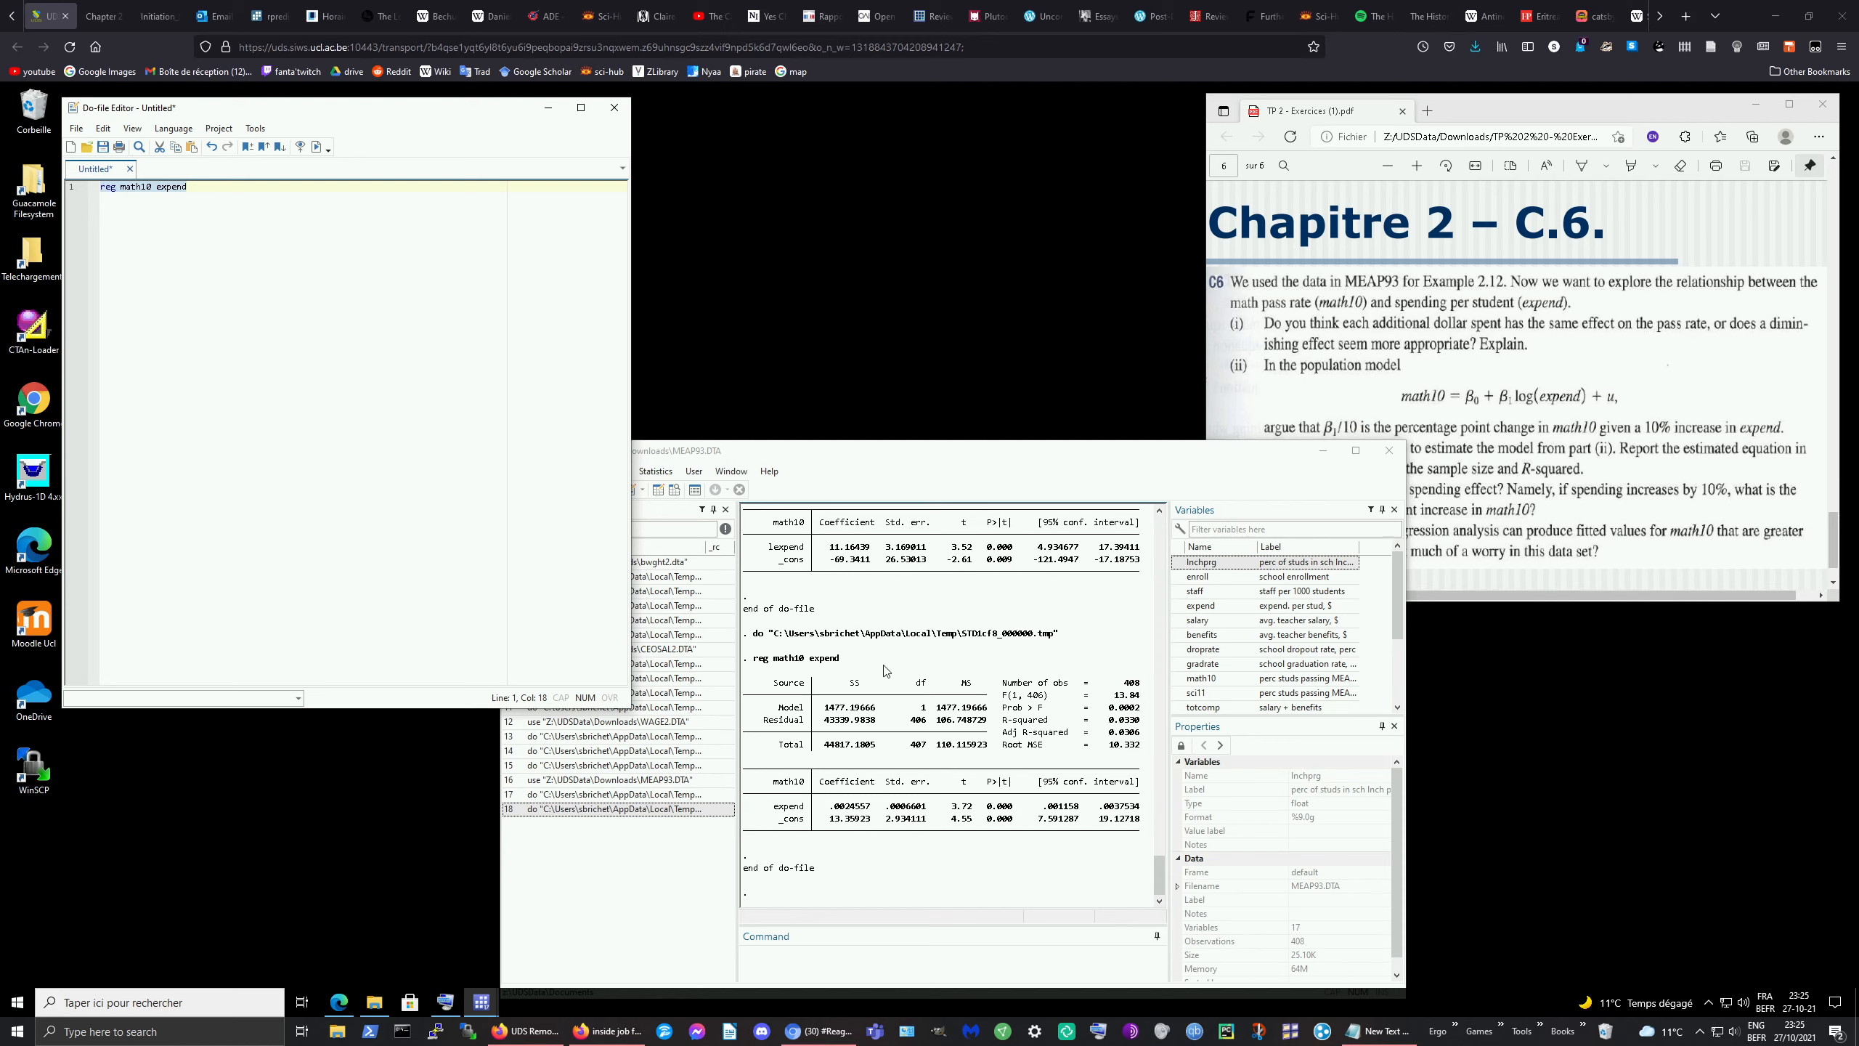
{"action": "scroll", "coordinate": [886, 669], "scroll_direction": "up", "scroll_amount": 1}
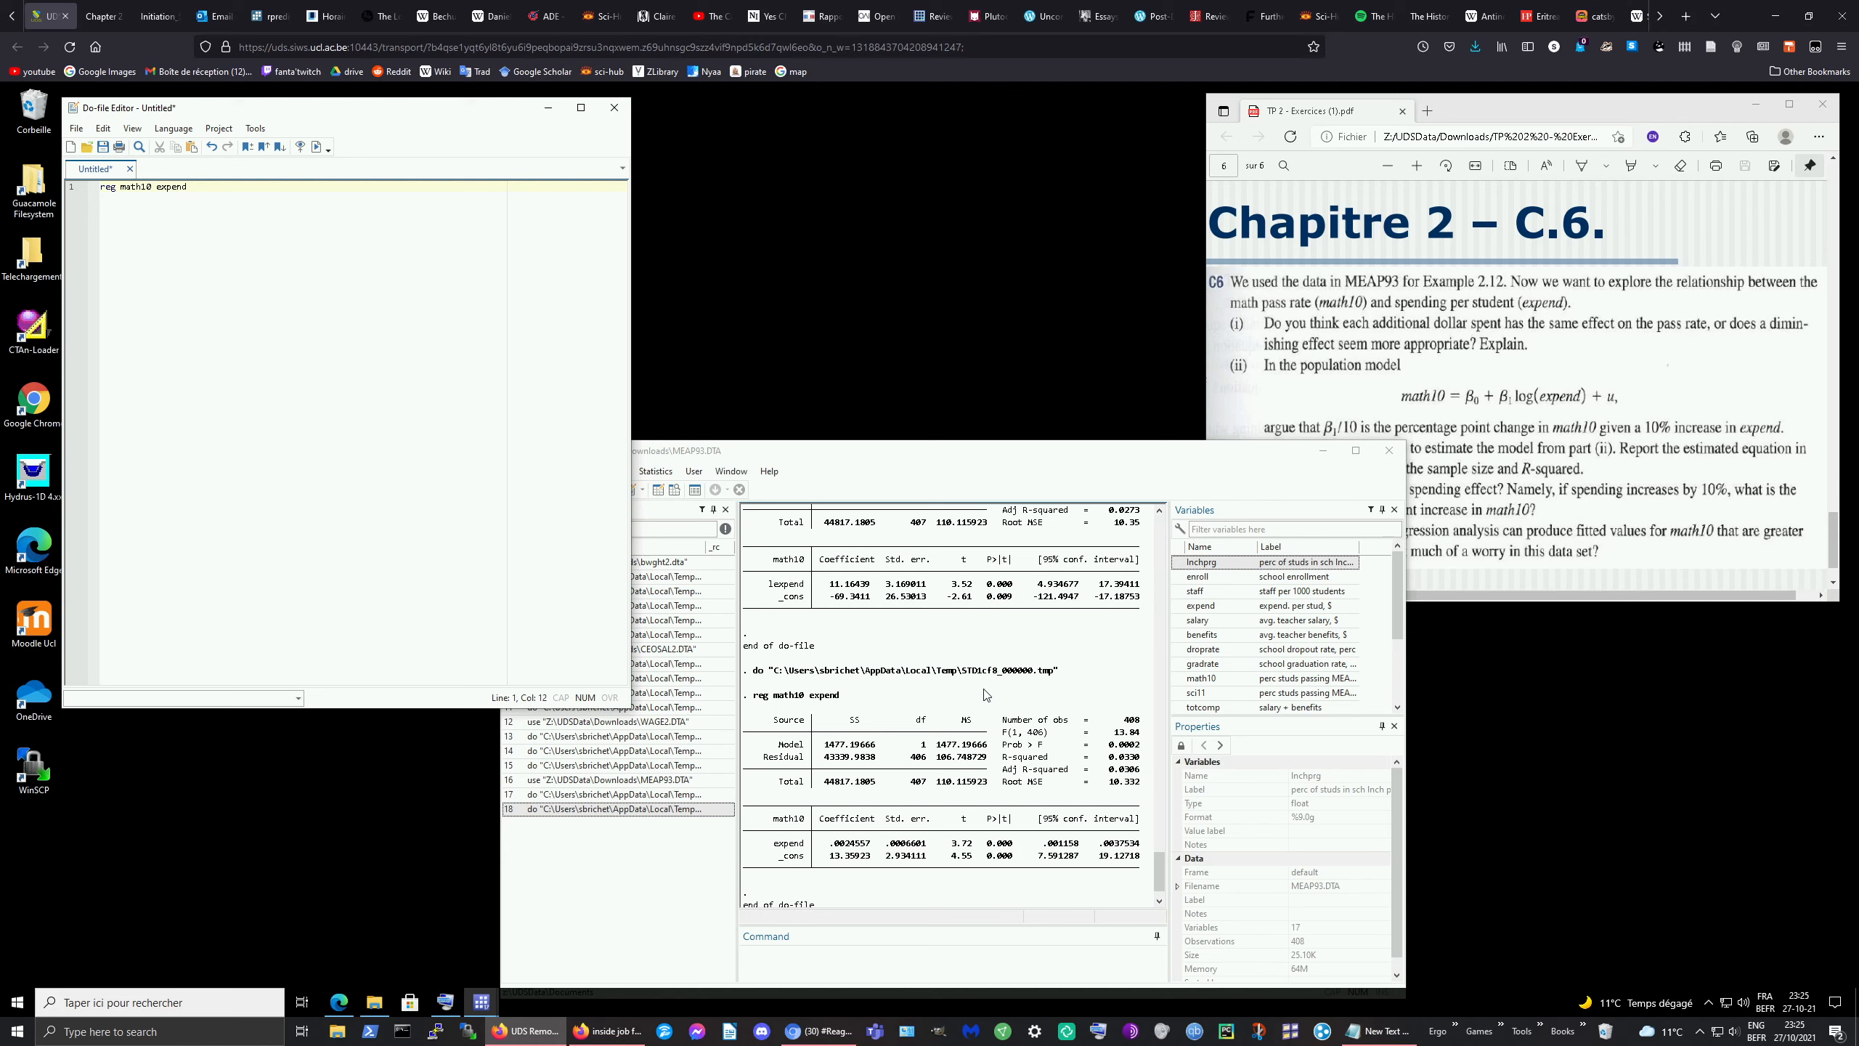
{"action": "scroll", "coordinate": [982, 693], "scroll_direction": "up", "scroll_amount": 1}
{"action": "scroll", "coordinate": [982, 692], "scroll_direction": "up", "scroll_amount": 1}
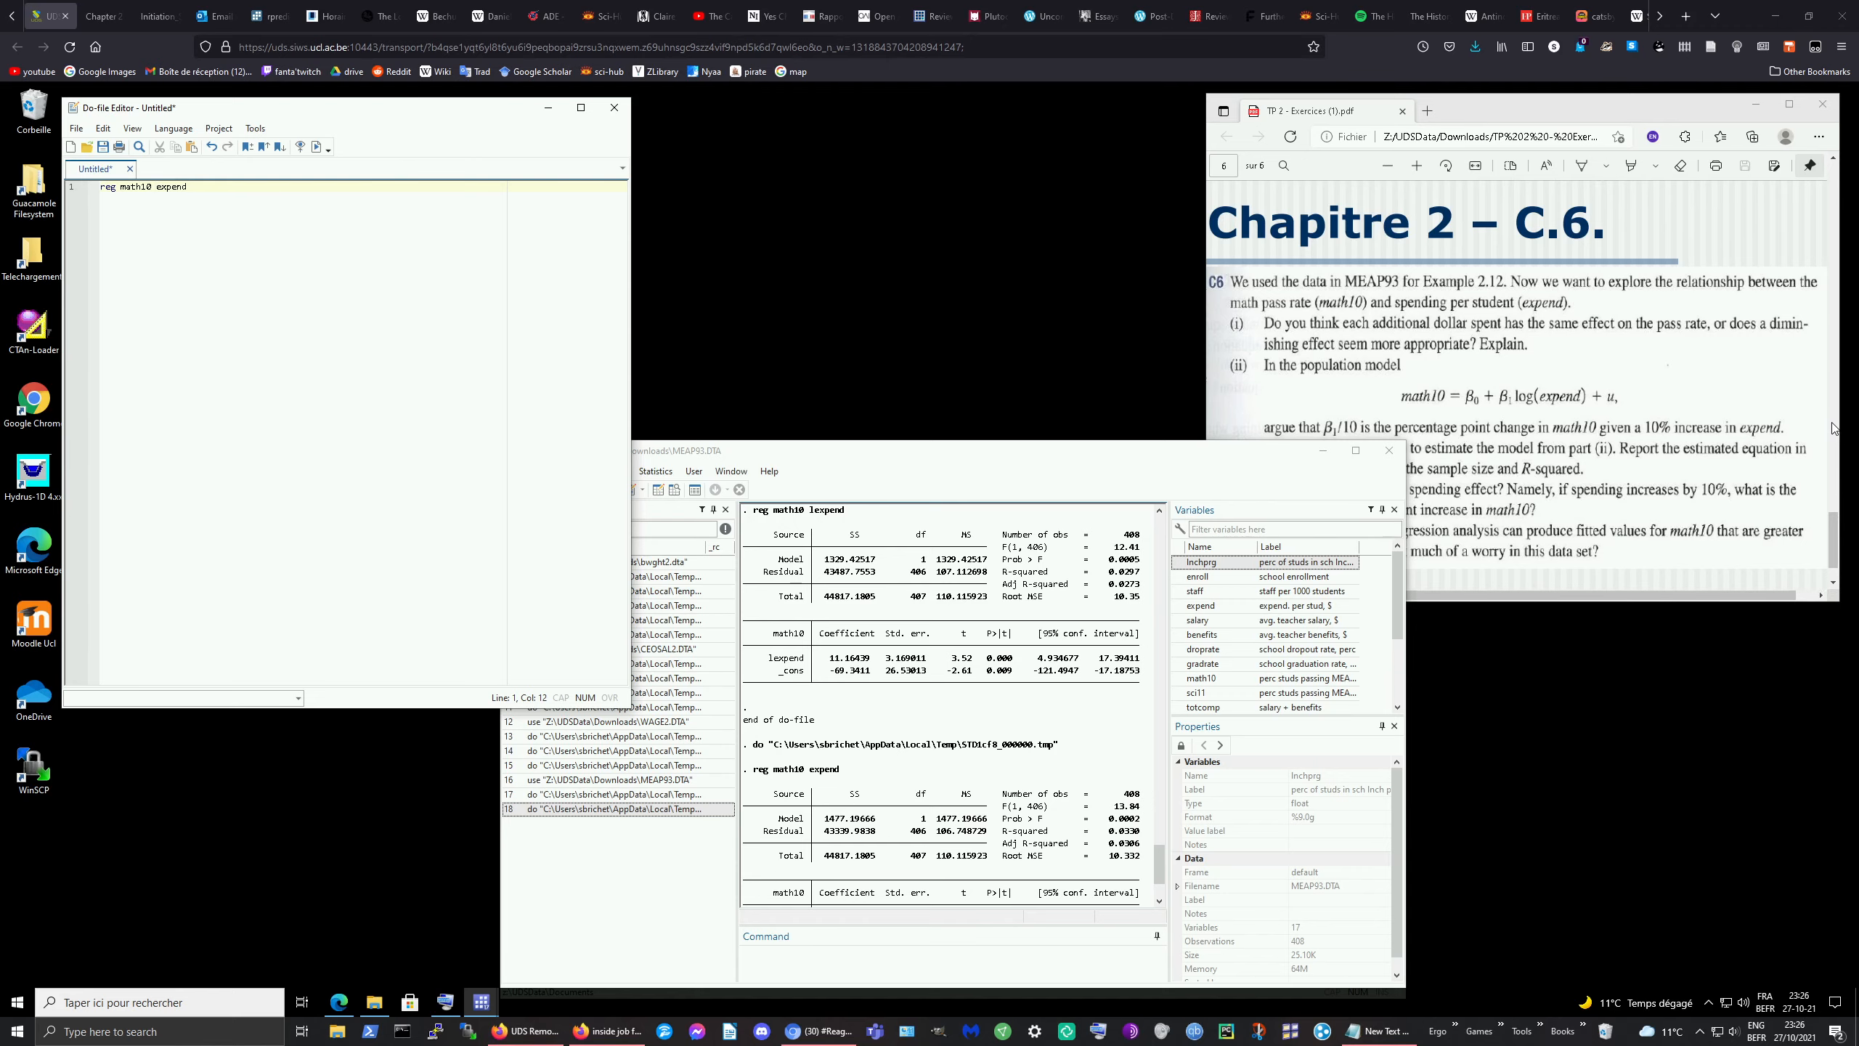
Step: Check the 11.16 coefficient in the TP_2_C_6 solution do-file, then move it off-screen behind the PDF
{"action": "left_click_drag", "start_coordinate": [1833, 429], "coordinate": [746, 179]}
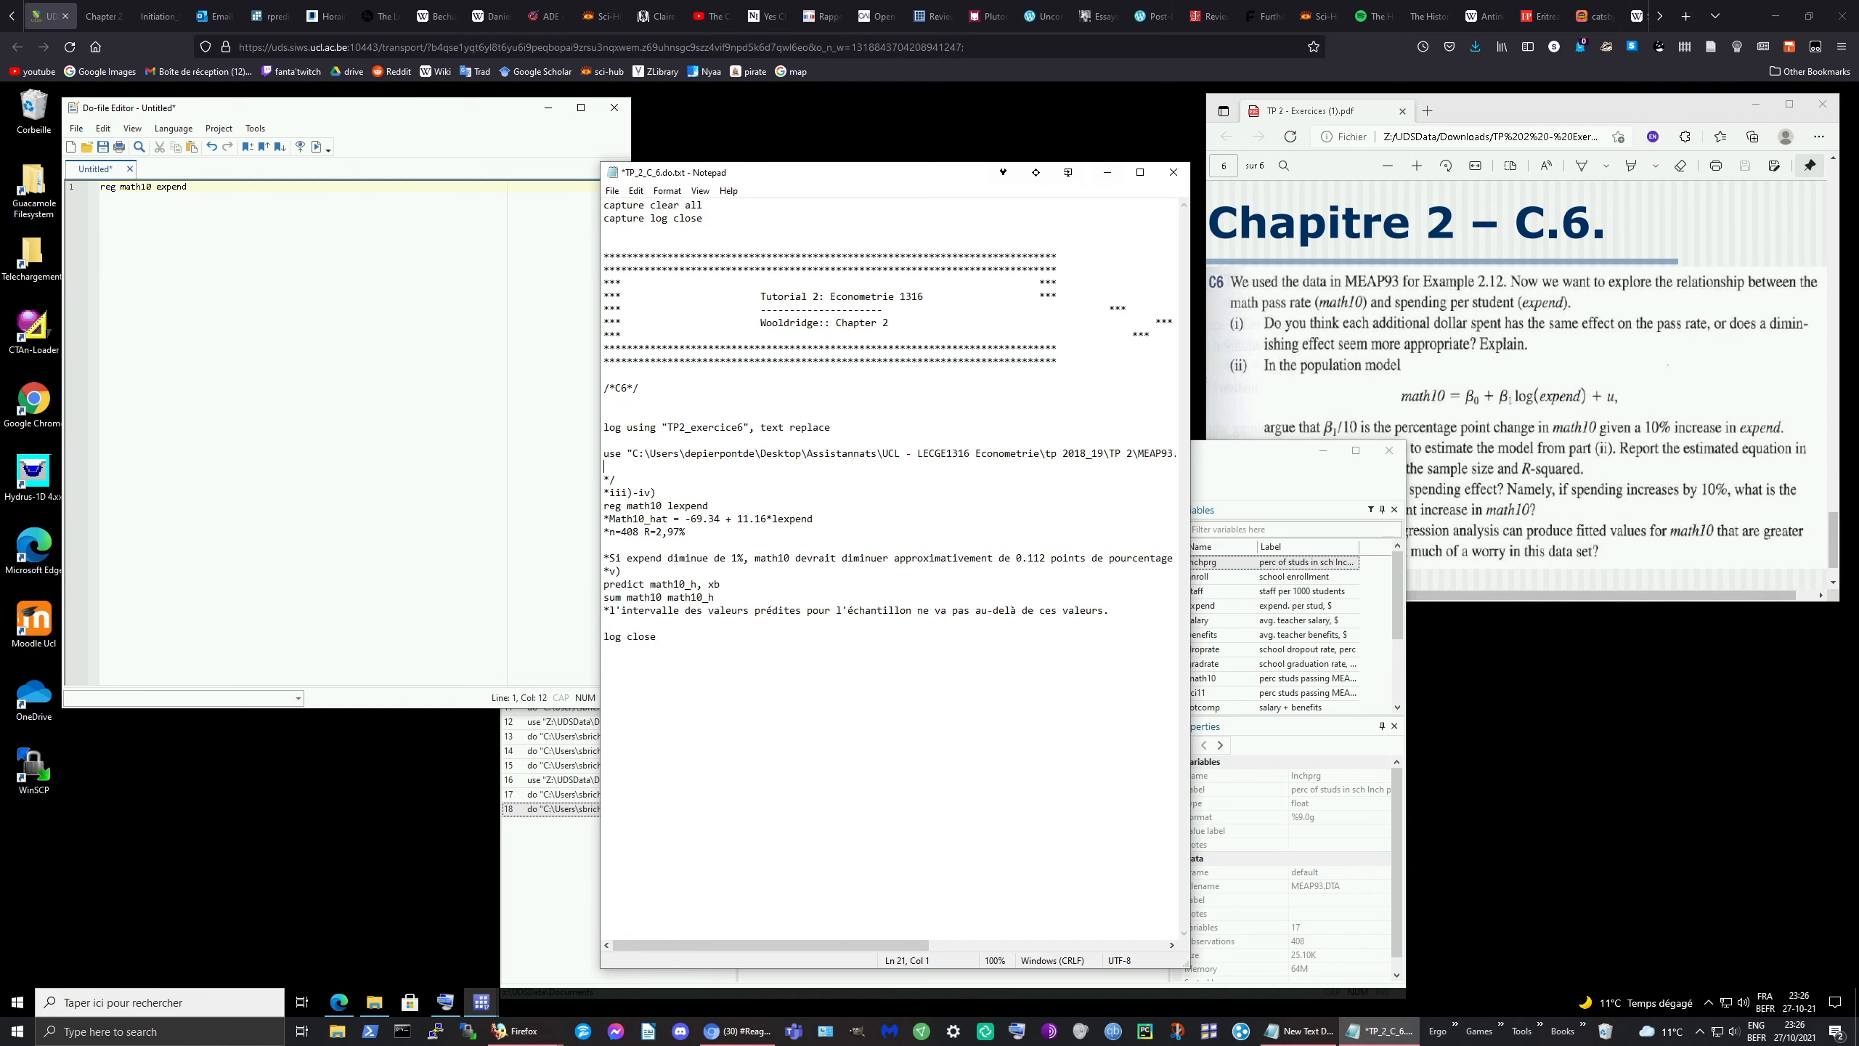
{"action": "left_click_drag", "start_coordinate": [925, 176], "coordinate": [1498, 205]}
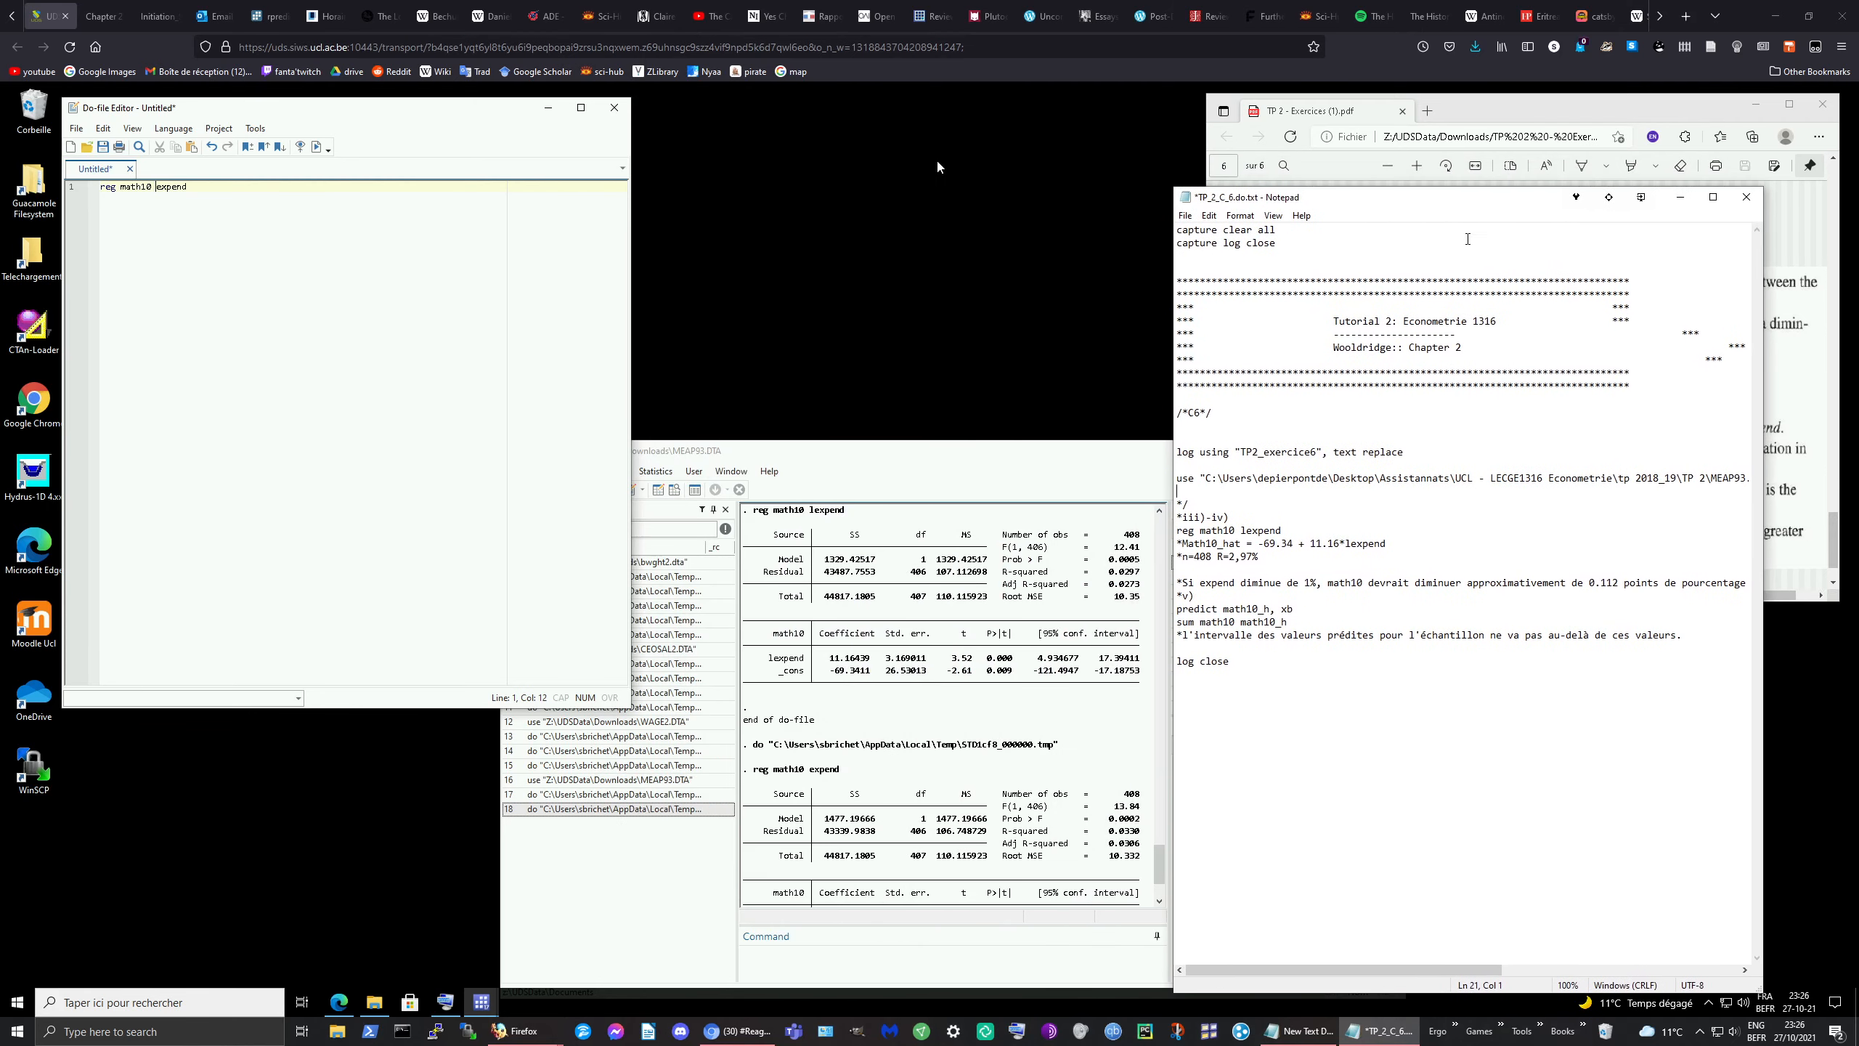
{"action": "left_click_drag", "start_coordinate": [1310, 543], "coordinate": [1343, 545]}
{"action": "left_click", "coordinate": [1342, 546]}
{"action": "left_click", "coordinate": [1679, 196]}
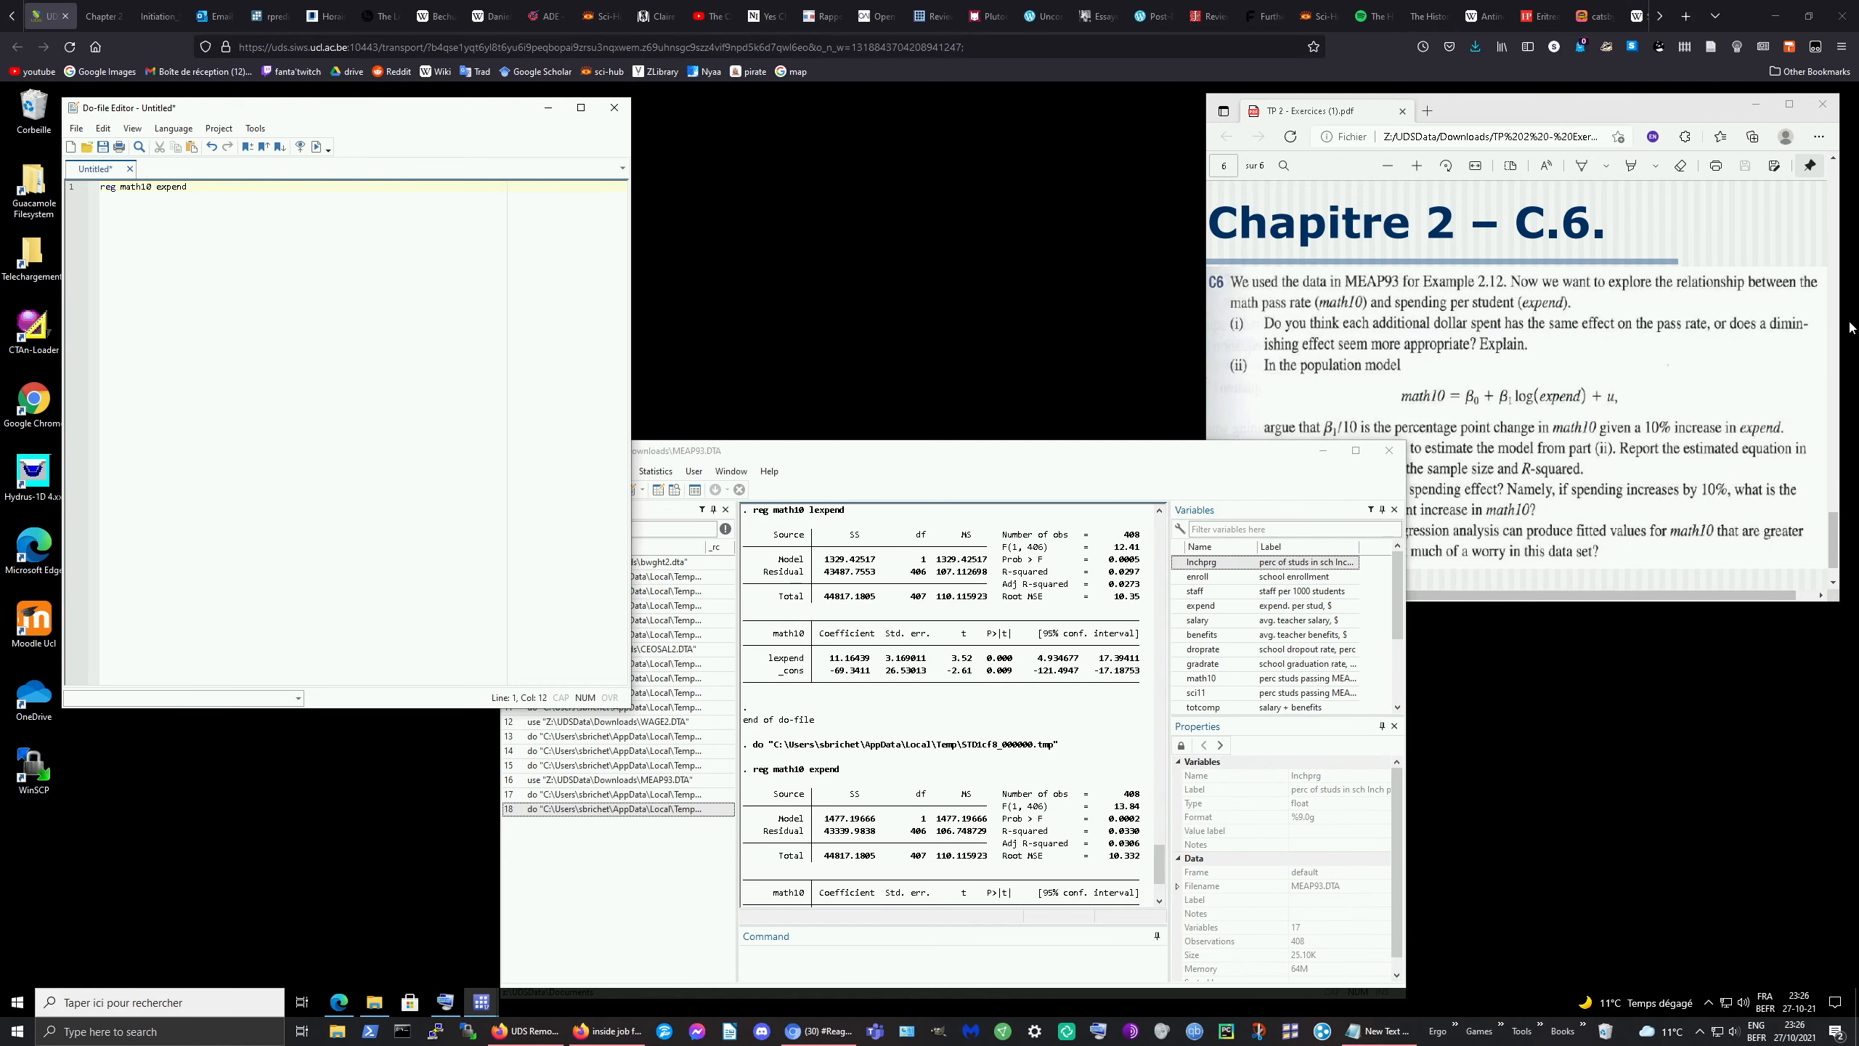
{"action": "left_click_drag", "start_coordinate": [1858, 220], "coordinate": [1281, 202]}
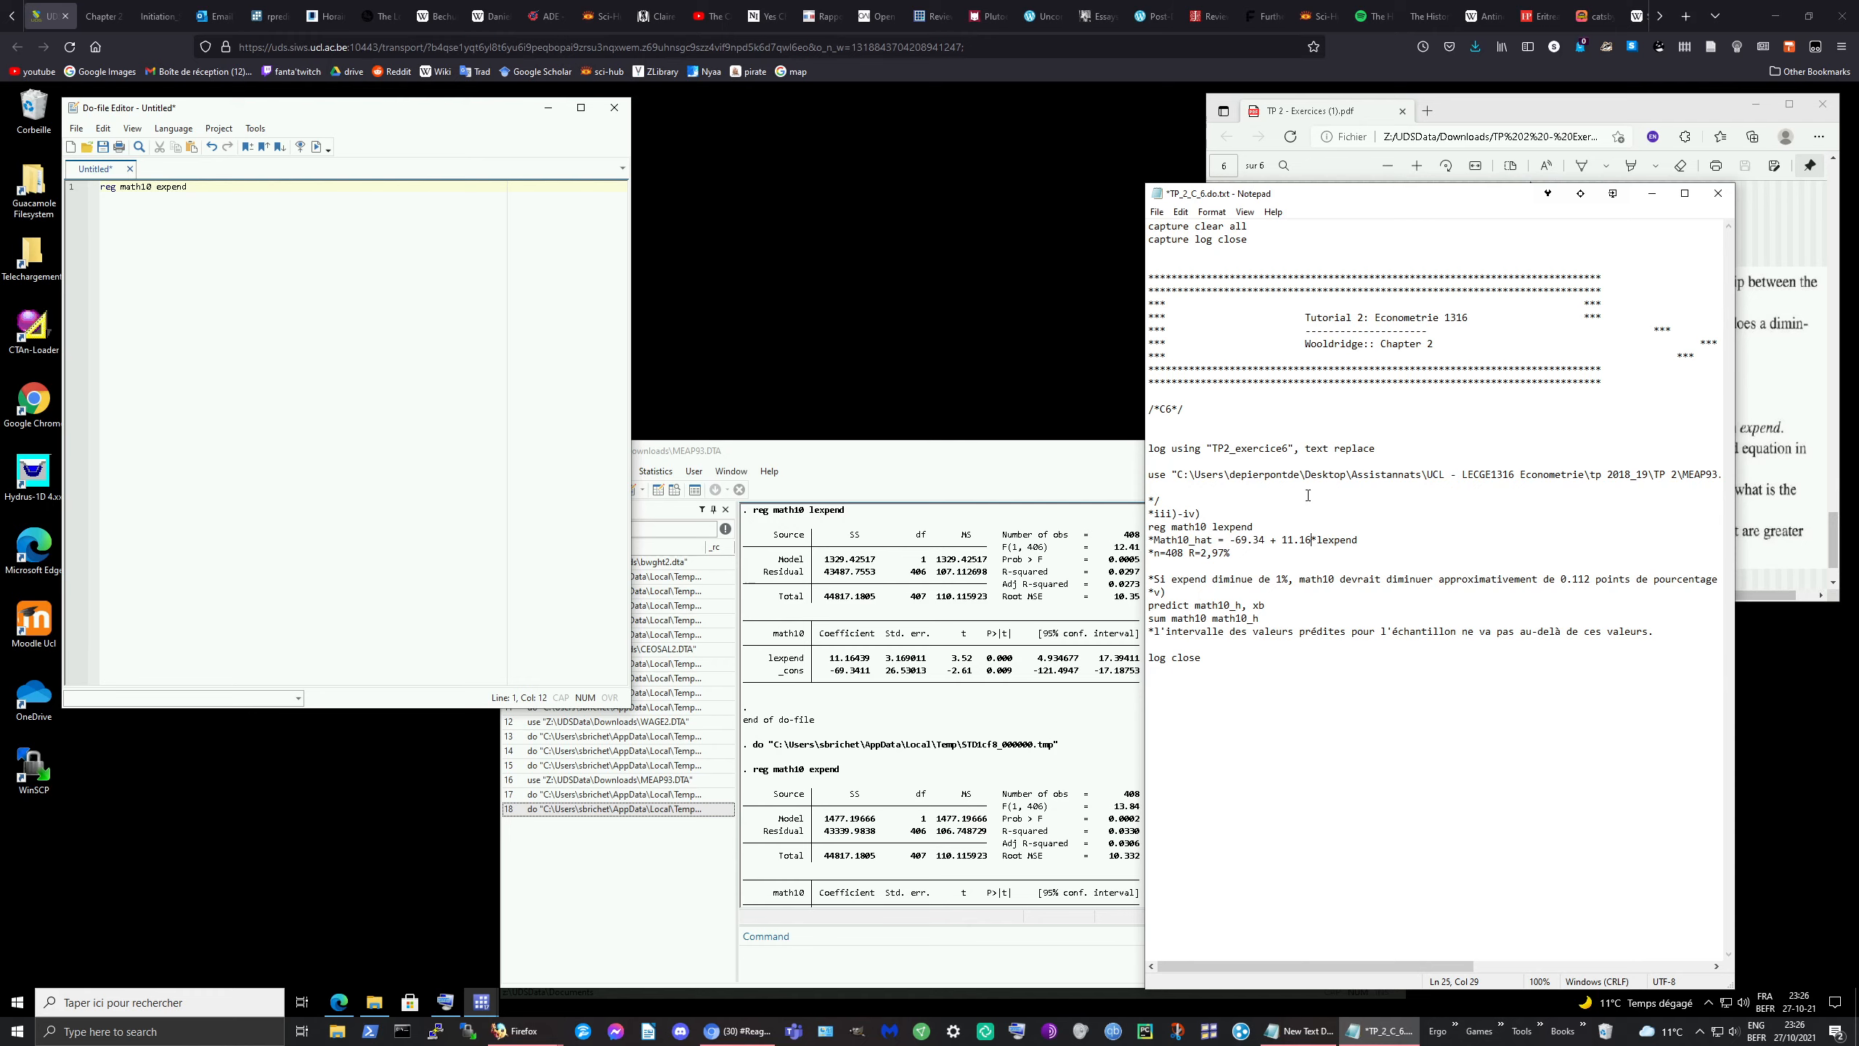
{"action": "left_click_drag", "start_coordinate": [1304, 197], "coordinate": [1858, 220]}
{"action": "left_click", "coordinate": [1540, 398]}
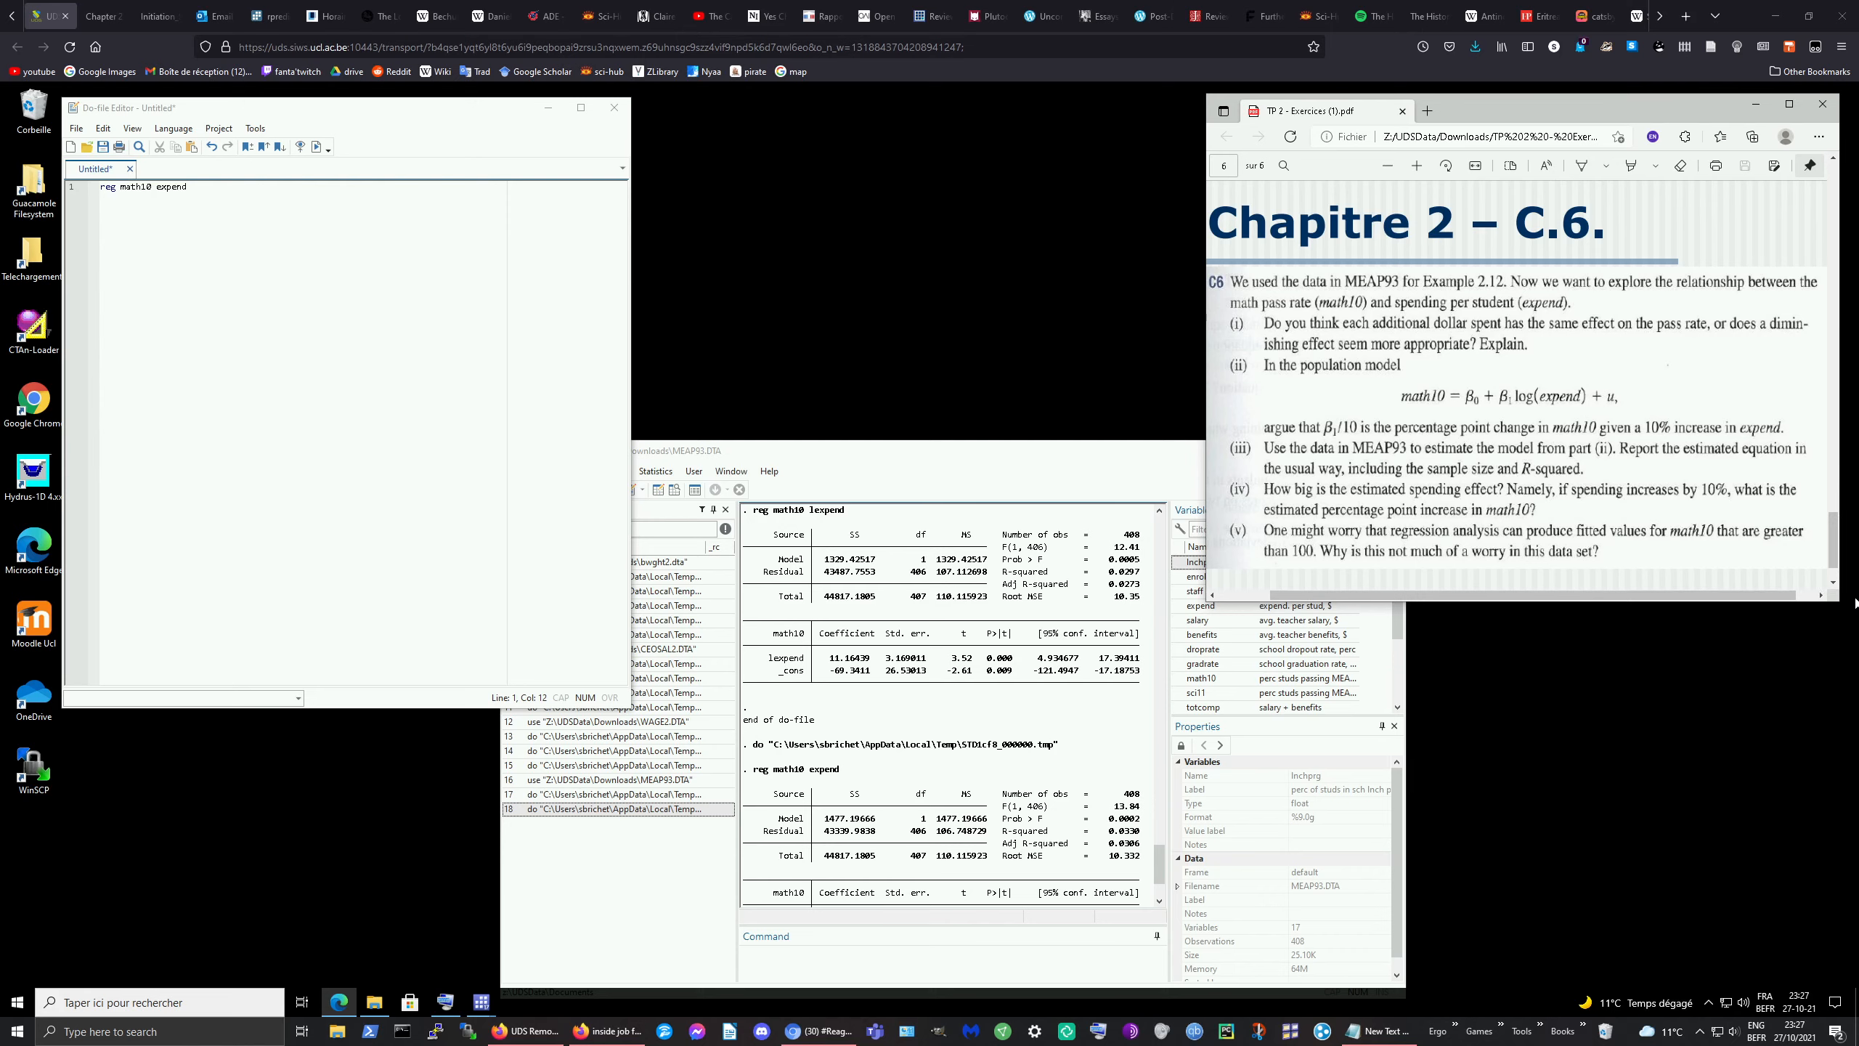
Step: Launch Paint from Windows search with a blank canvas
{"action": "left_click_drag", "start_coordinate": [1856, 603], "coordinate": [1235, 235]}
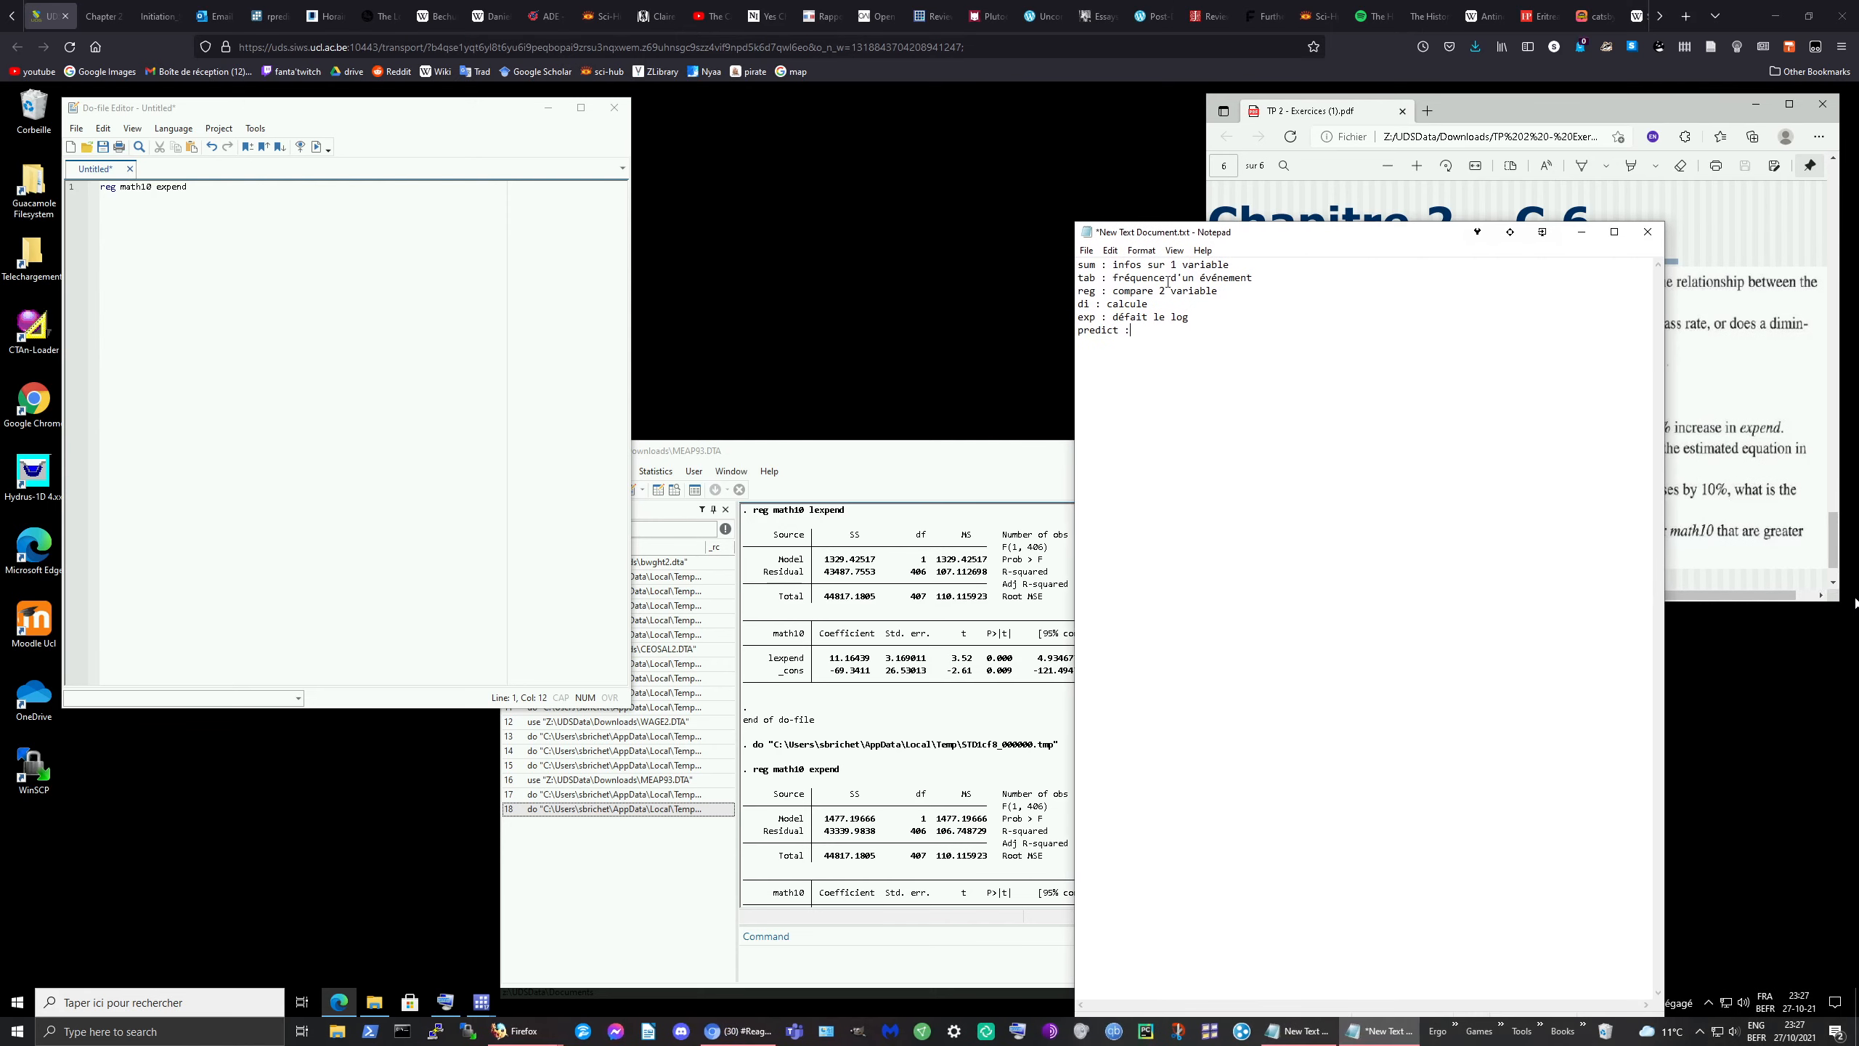
{"action": "left_click", "coordinate": [208, 1030]}
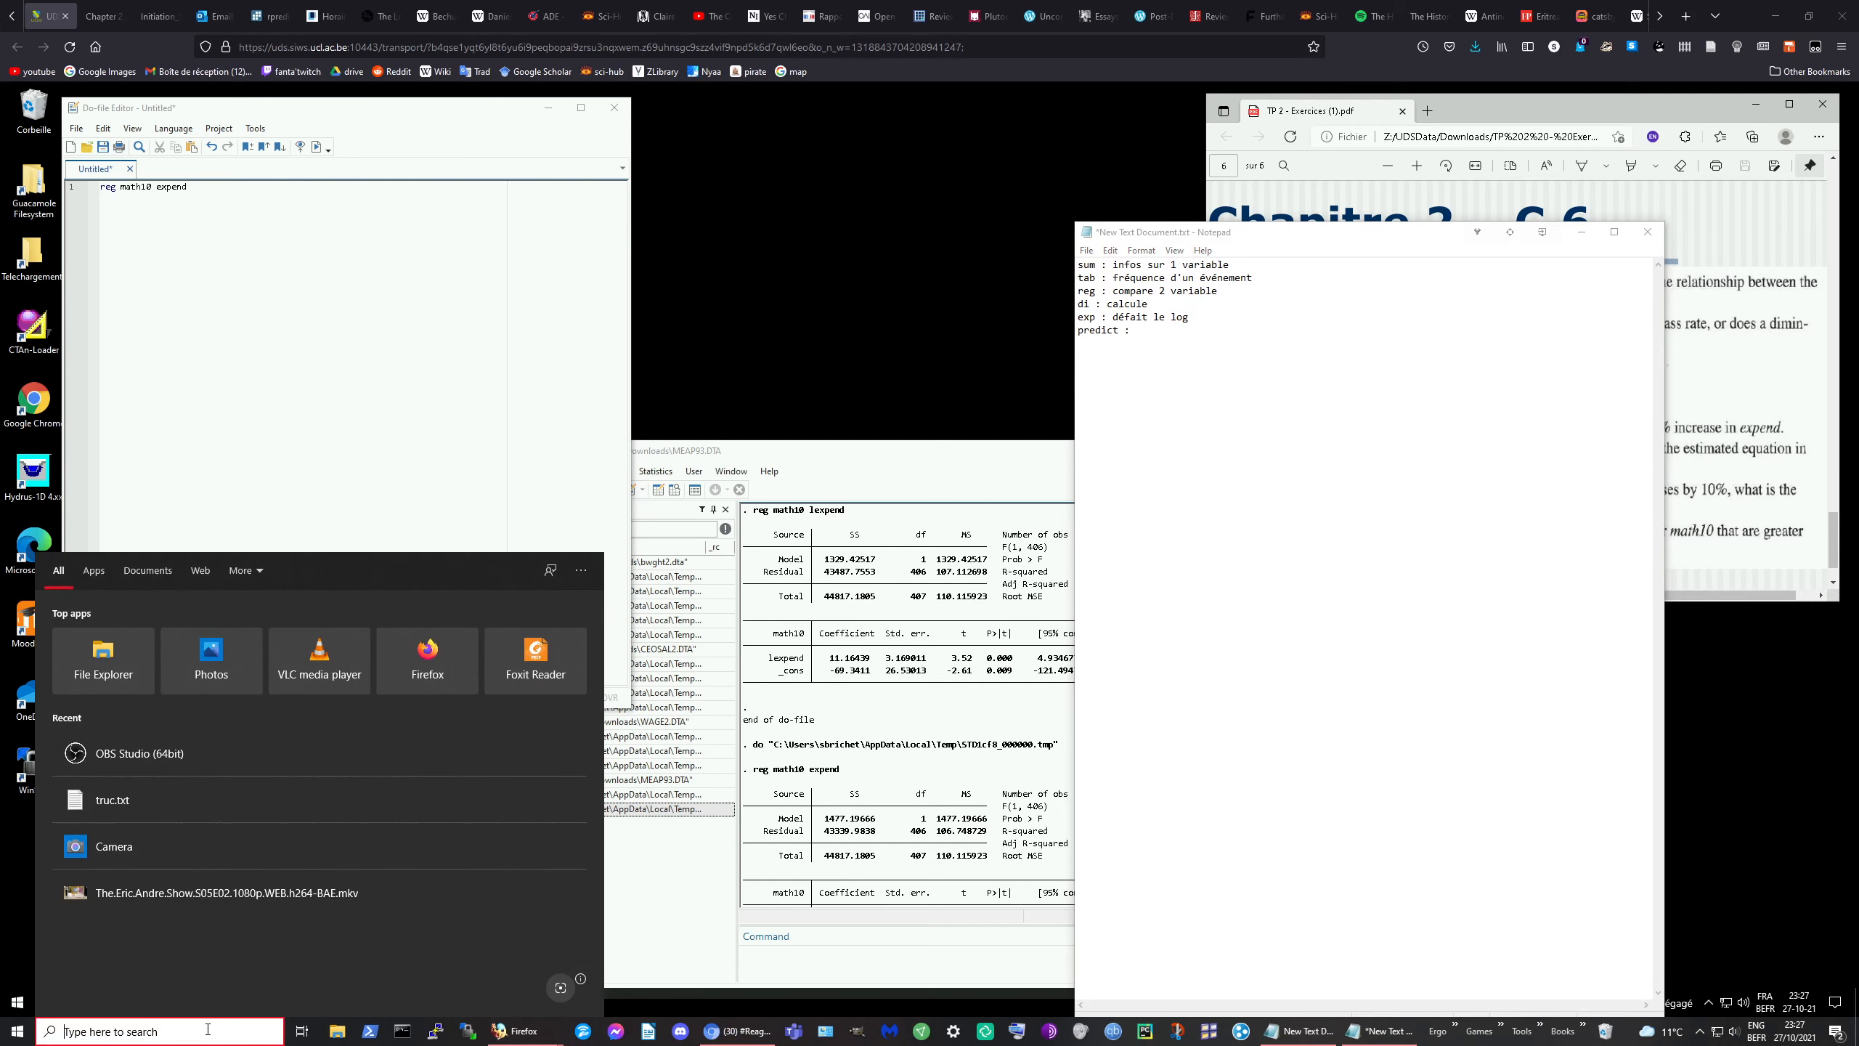
{"action": "type", "text": "paint"}
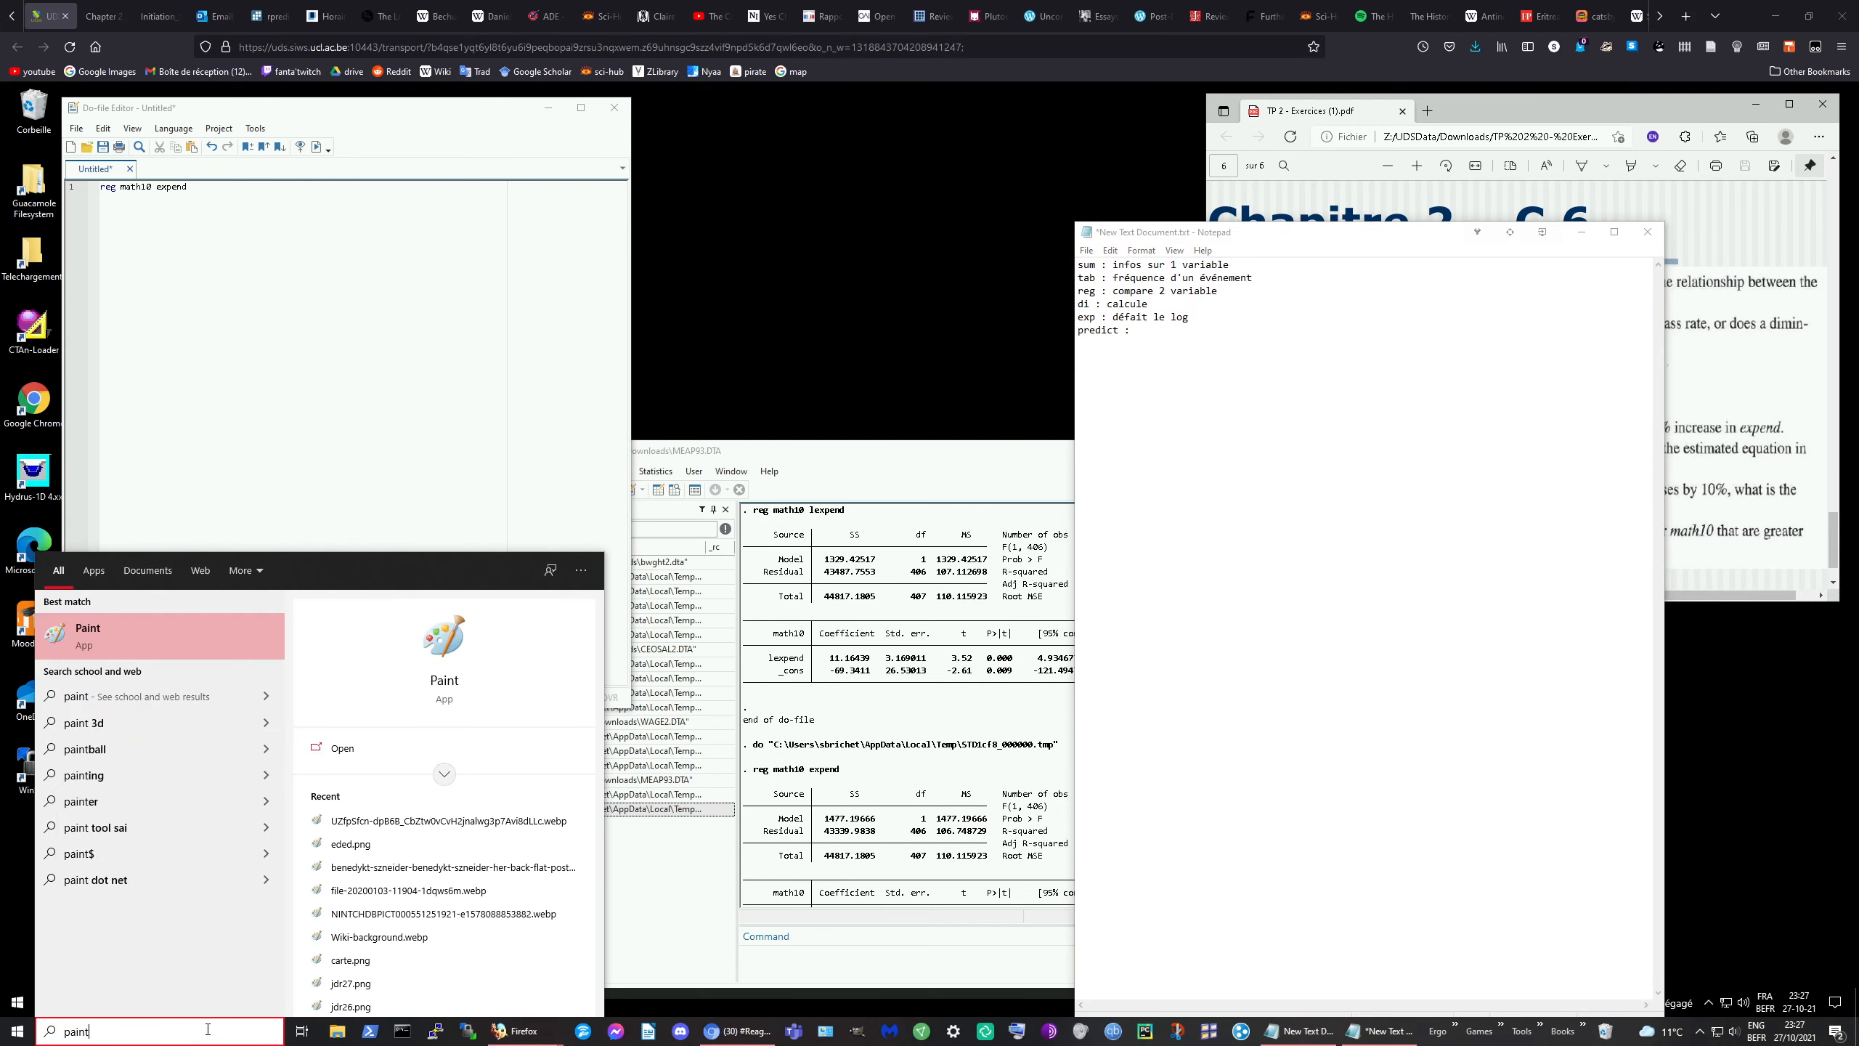
{"action": "left_click", "coordinate": [142, 651]}
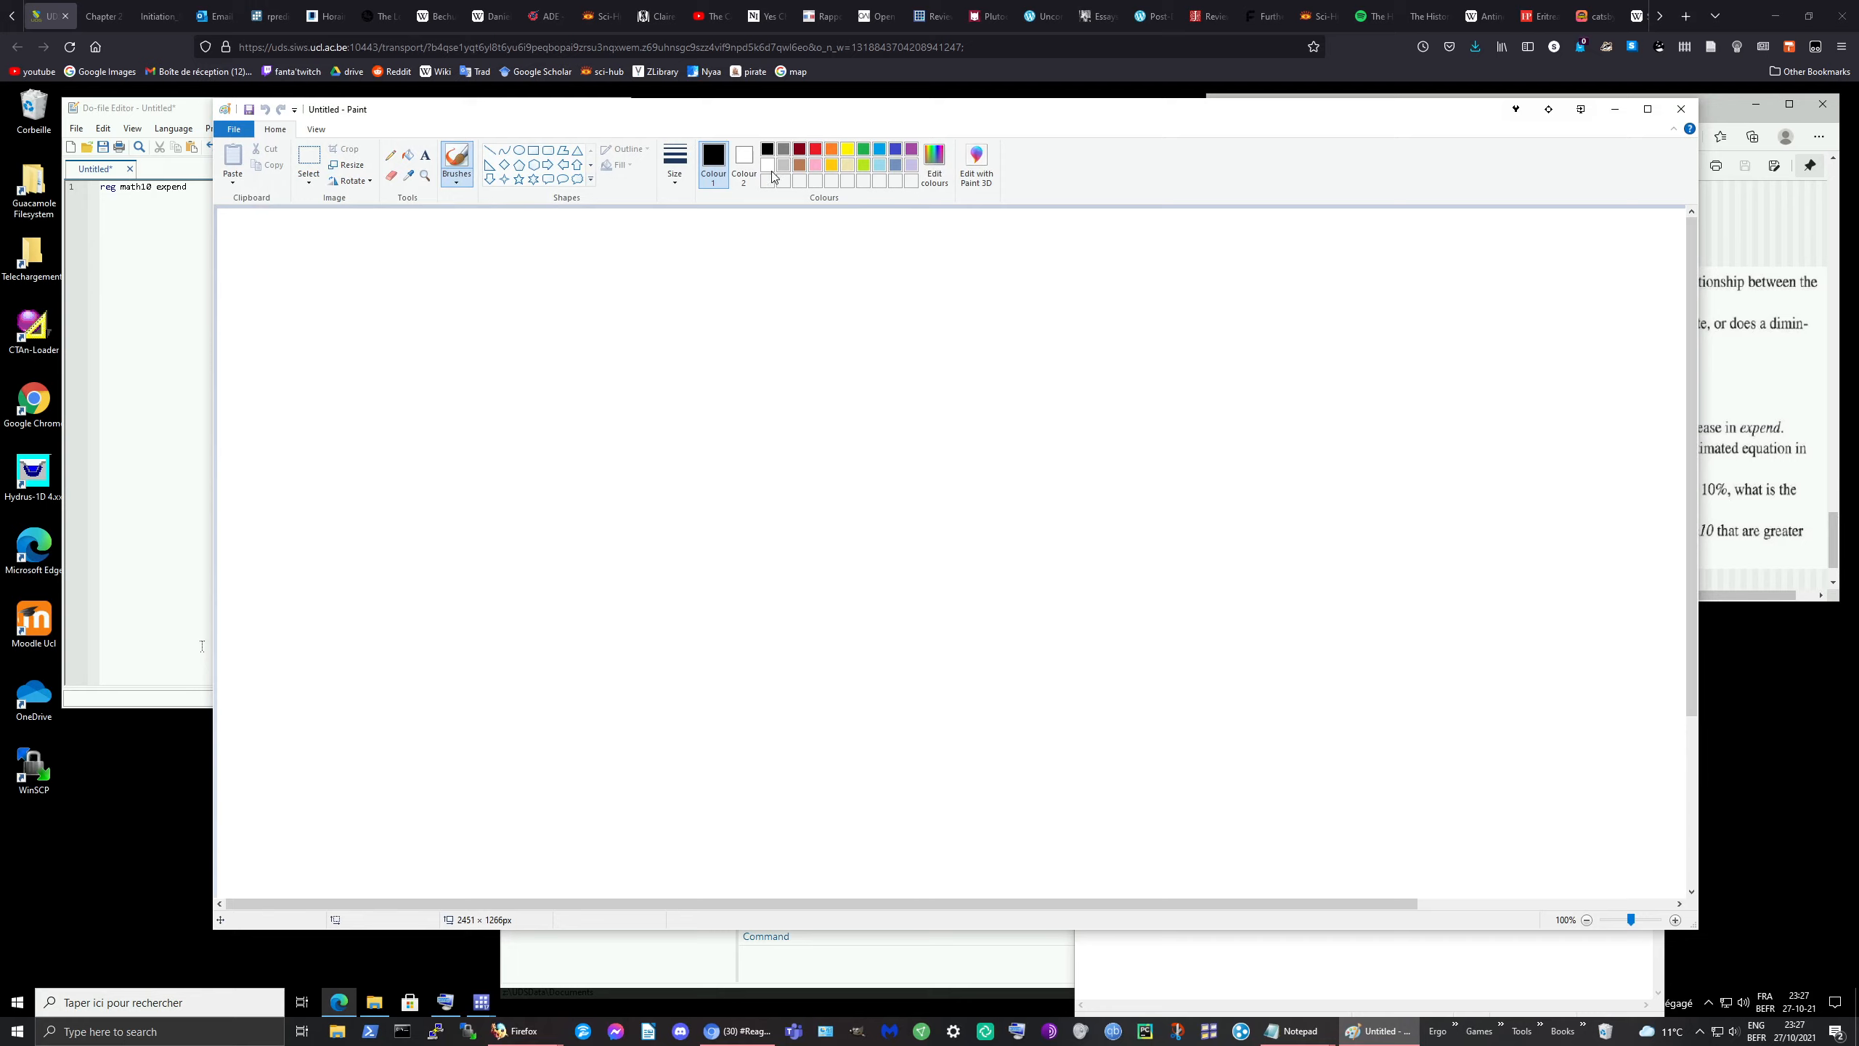
Step: Draw arrowed axes, seven scattered data points, and a rising red fitted line through them
{"action": "mouse_move", "coordinate": [370, 254]}
{"action": "left_mouse_down"}
{"action": "mouse_move", "coordinate": [388, 707]}
{"action": "mouse_move", "coordinate": [1017, 649]}
{"action": "mouse_move", "coordinate": [1002, 689]}
{"action": "left_mouse_up"}
{"action": "mouse_move", "coordinate": [346, 260]}
{"action": "left_mouse_down"}
{"action": "mouse_move", "coordinate": [378, 235]}
{"action": "mouse_move", "coordinate": [406, 270]}
{"action": "left_mouse_up"}
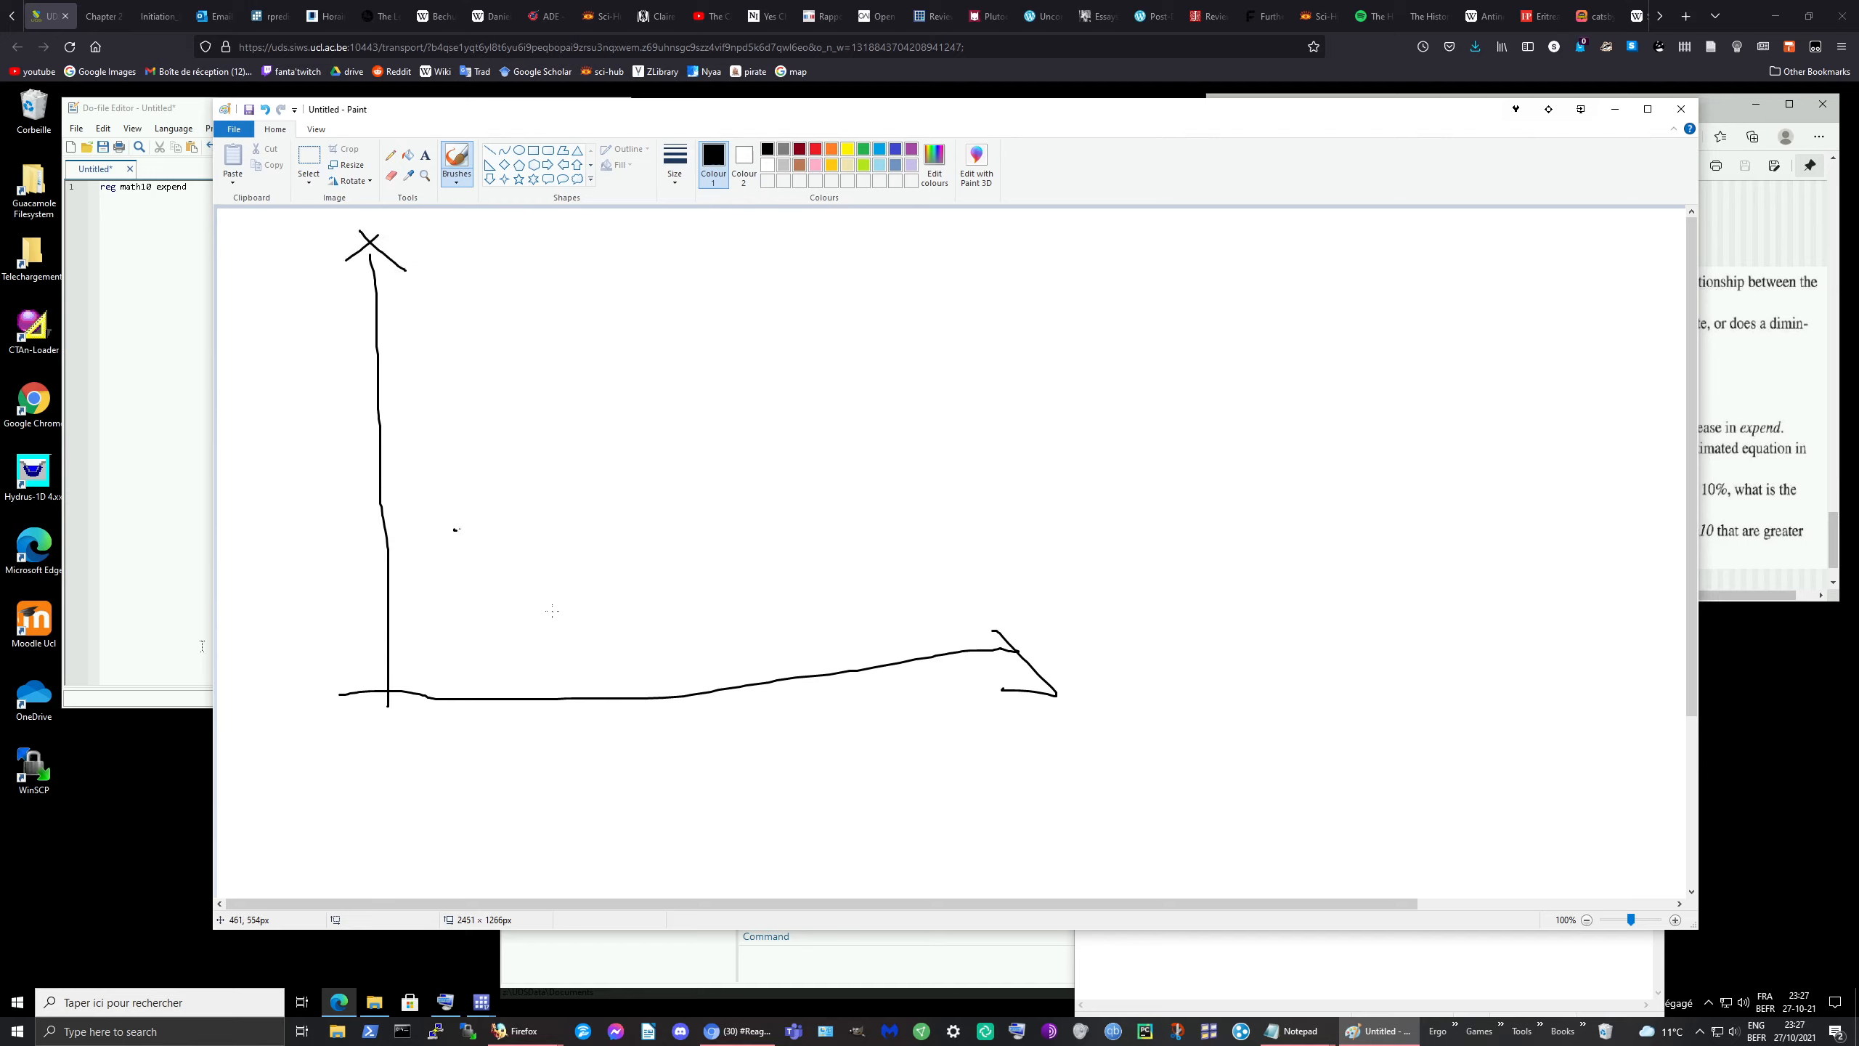
{"action": "left_click_drag", "start_coordinate": [550, 605], "coordinate": [559, 617]}
{"action": "left_click_drag", "start_coordinate": [565, 398], "coordinate": [566, 396]}
{"action": "left_click_drag", "start_coordinate": [734, 529], "coordinate": [737, 540]}
{"action": "left_click_drag", "start_coordinate": [908, 448], "coordinate": [920, 455]}
{"action": "left_click_drag", "start_coordinate": [700, 310], "coordinate": [702, 324]}
{"action": "left_click_drag", "start_coordinate": [840, 558], "coordinate": [856, 570]}
{"action": "left_click_drag", "start_coordinate": [627, 279], "coordinate": [630, 281]}
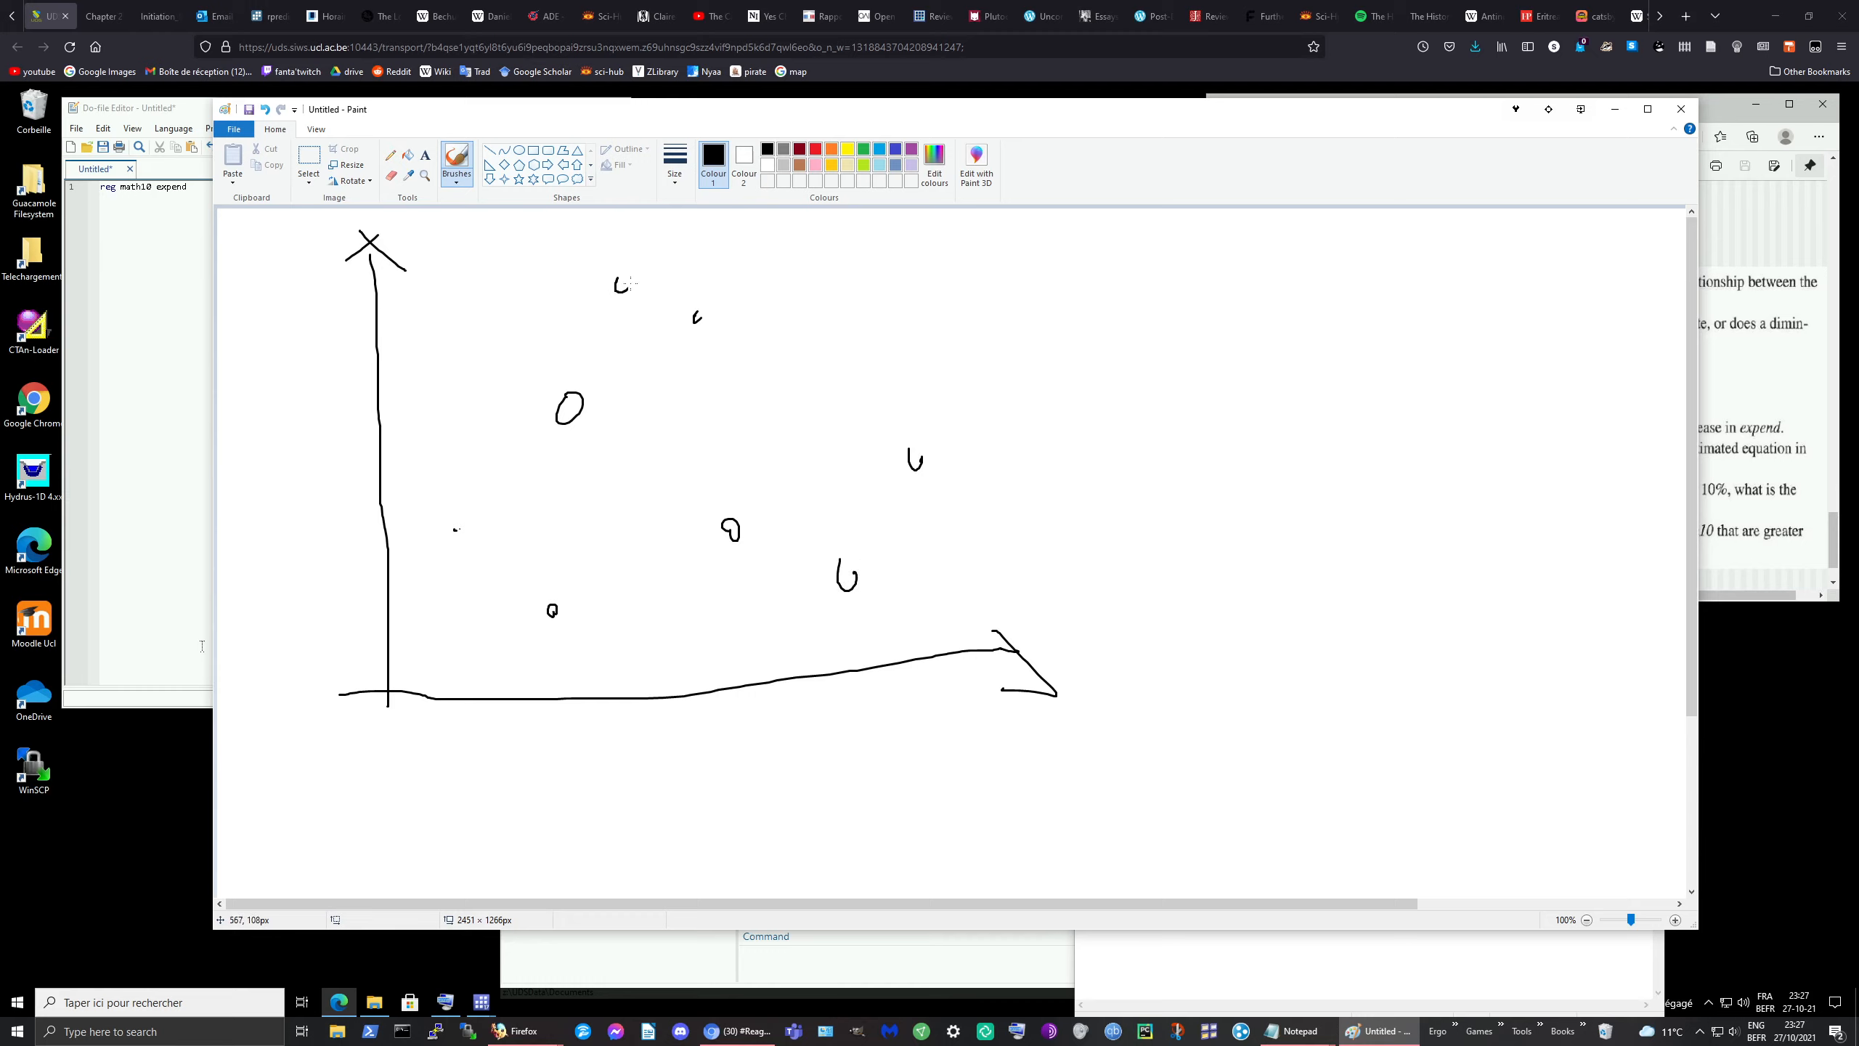
{"action": "left_click", "coordinate": [815, 149]}
{"action": "left_click_drag", "start_coordinate": [438, 651], "coordinate": [894, 302]}
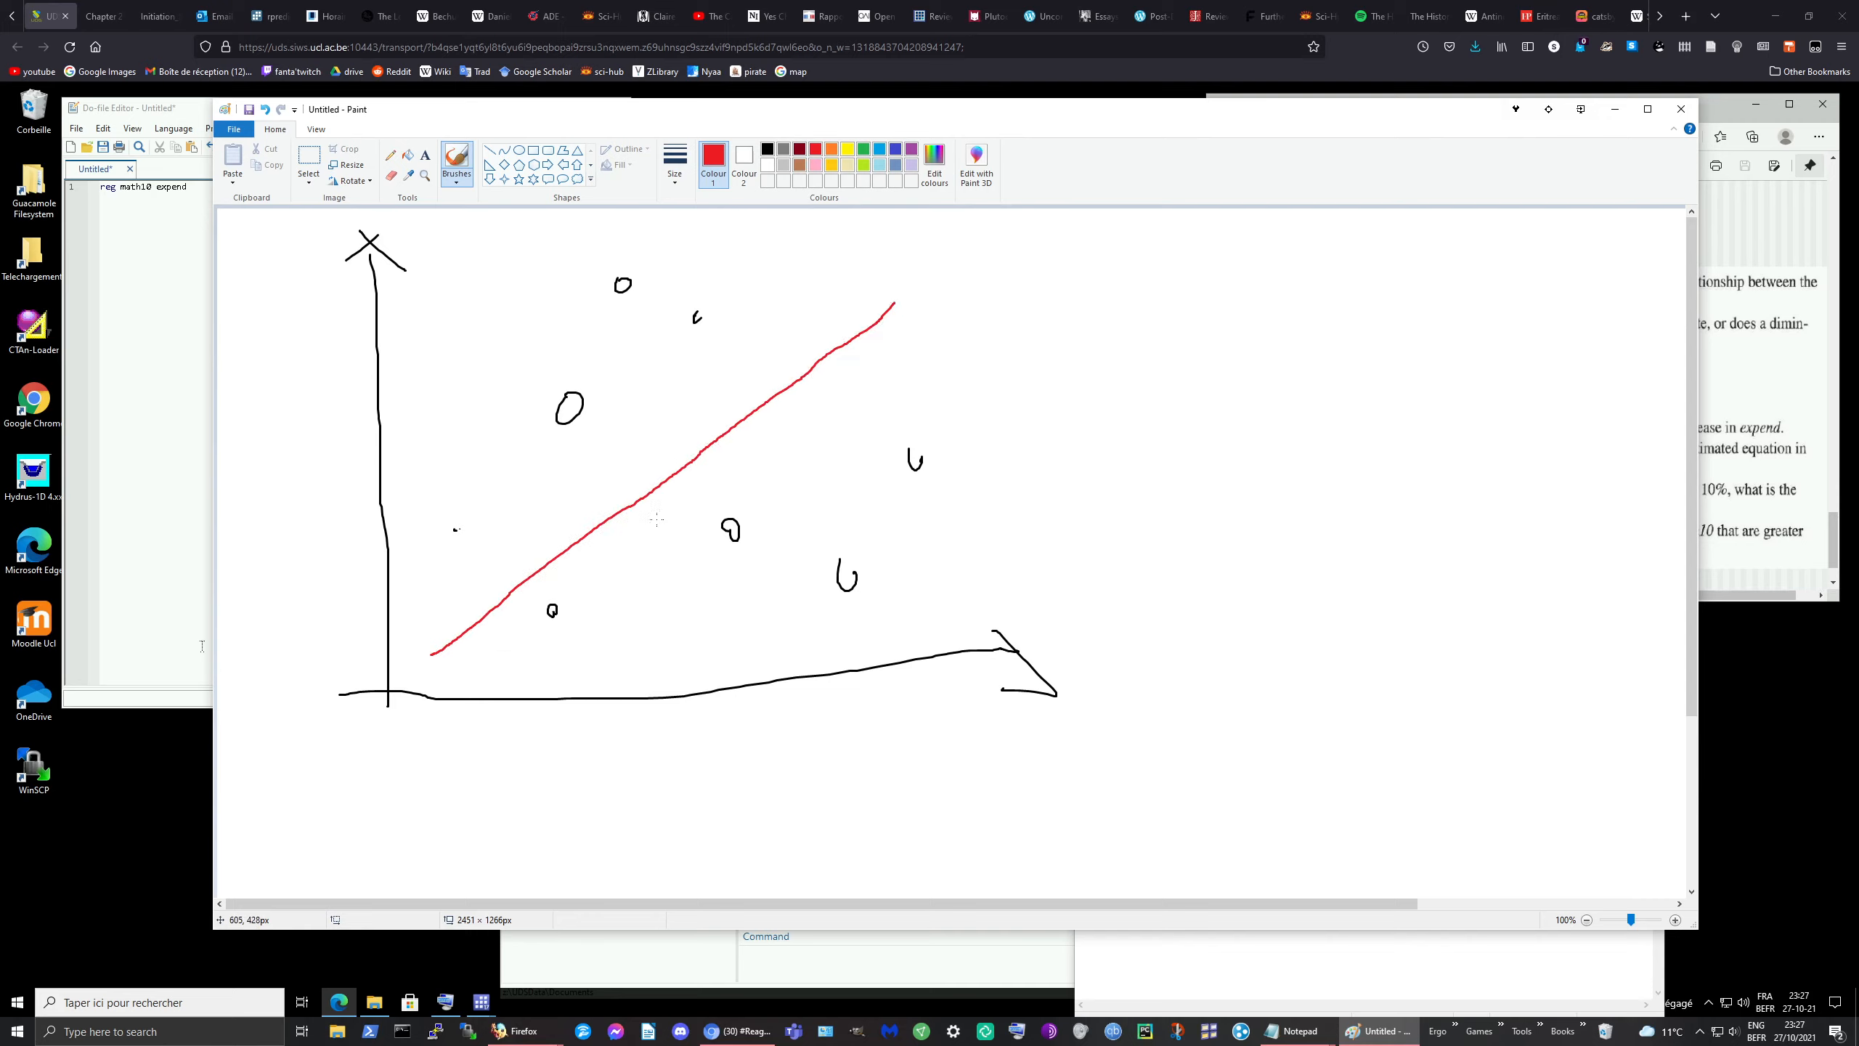
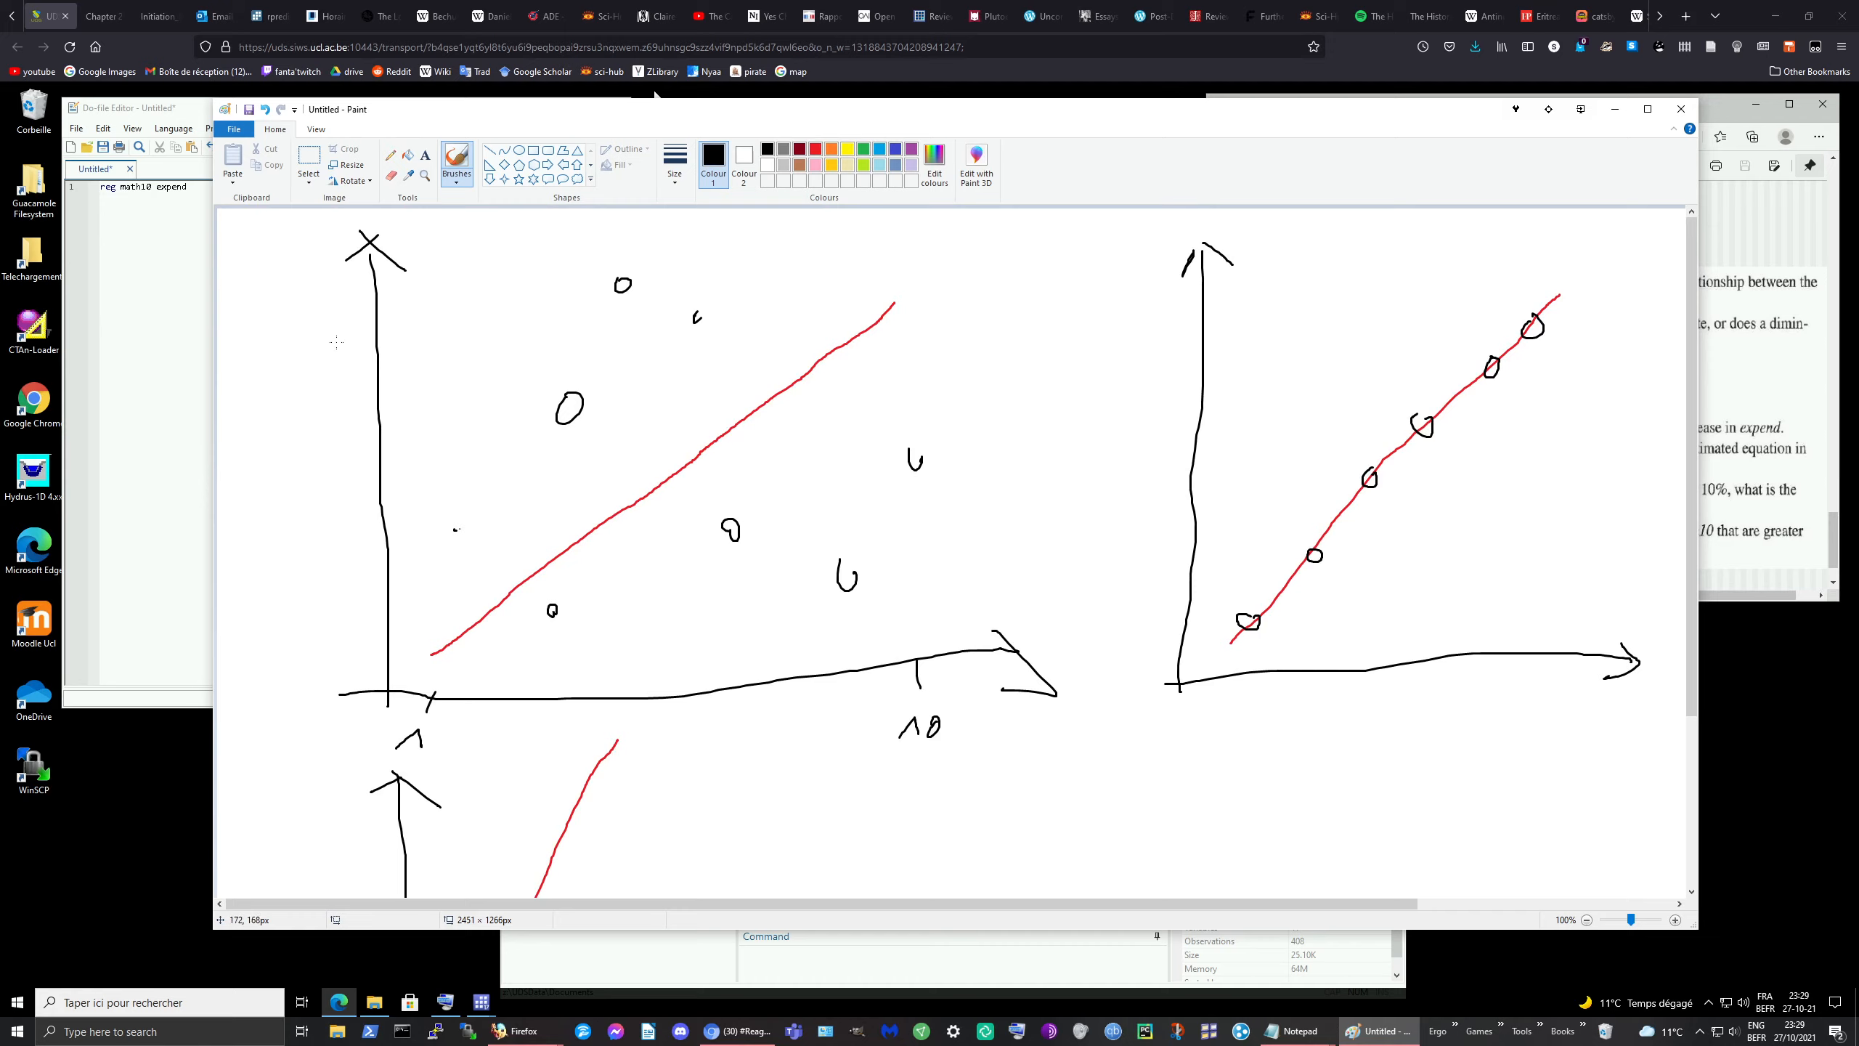
Step: Label the top of the upper graph's vertical axis 100 and draw a dashed guide from the red line's start
{"action": "left_click_drag", "start_coordinate": [353, 266], "coordinate": [388, 266]}
{"action": "mouse_move", "coordinate": [250, 267]}
{"action": "left_mouse_down"}
{"action": "mouse_move", "coordinate": [339, 242]}
{"action": "mouse_move", "coordinate": [328, 256]}
{"action": "left_mouse_up"}
{"action": "left_click_drag", "start_coordinate": [424, 656], "coordinate": [408, 656]}
{"action": "left_click_drag", "start_coordinate": [400, 656], "coordinate": [308, 672]}
Step: Draw a dashed guide line at the 80 level across to the vertical axis
{"action": "left_click_drag", "start_coordinate": [746, 300], "coordinate": [732, 300]}
{"action": "left_click_drag", "start_coordinate": [669, 306], "coordinate": [446, 312]}
{"action": "left_click", "coordinate": [484, 317]}
{"action": "left_click", "coordinate": [406, 309]}
{"action": "mouse_move", "coordinate": [388, 314]}
{"action": "left_mouse_down"}
{"action": "mouse_move", "coordinate": [294, 314]}
{"action": "mouse_move", "coordinate": [323, 308]}
{"action": "left_mouse_up"}
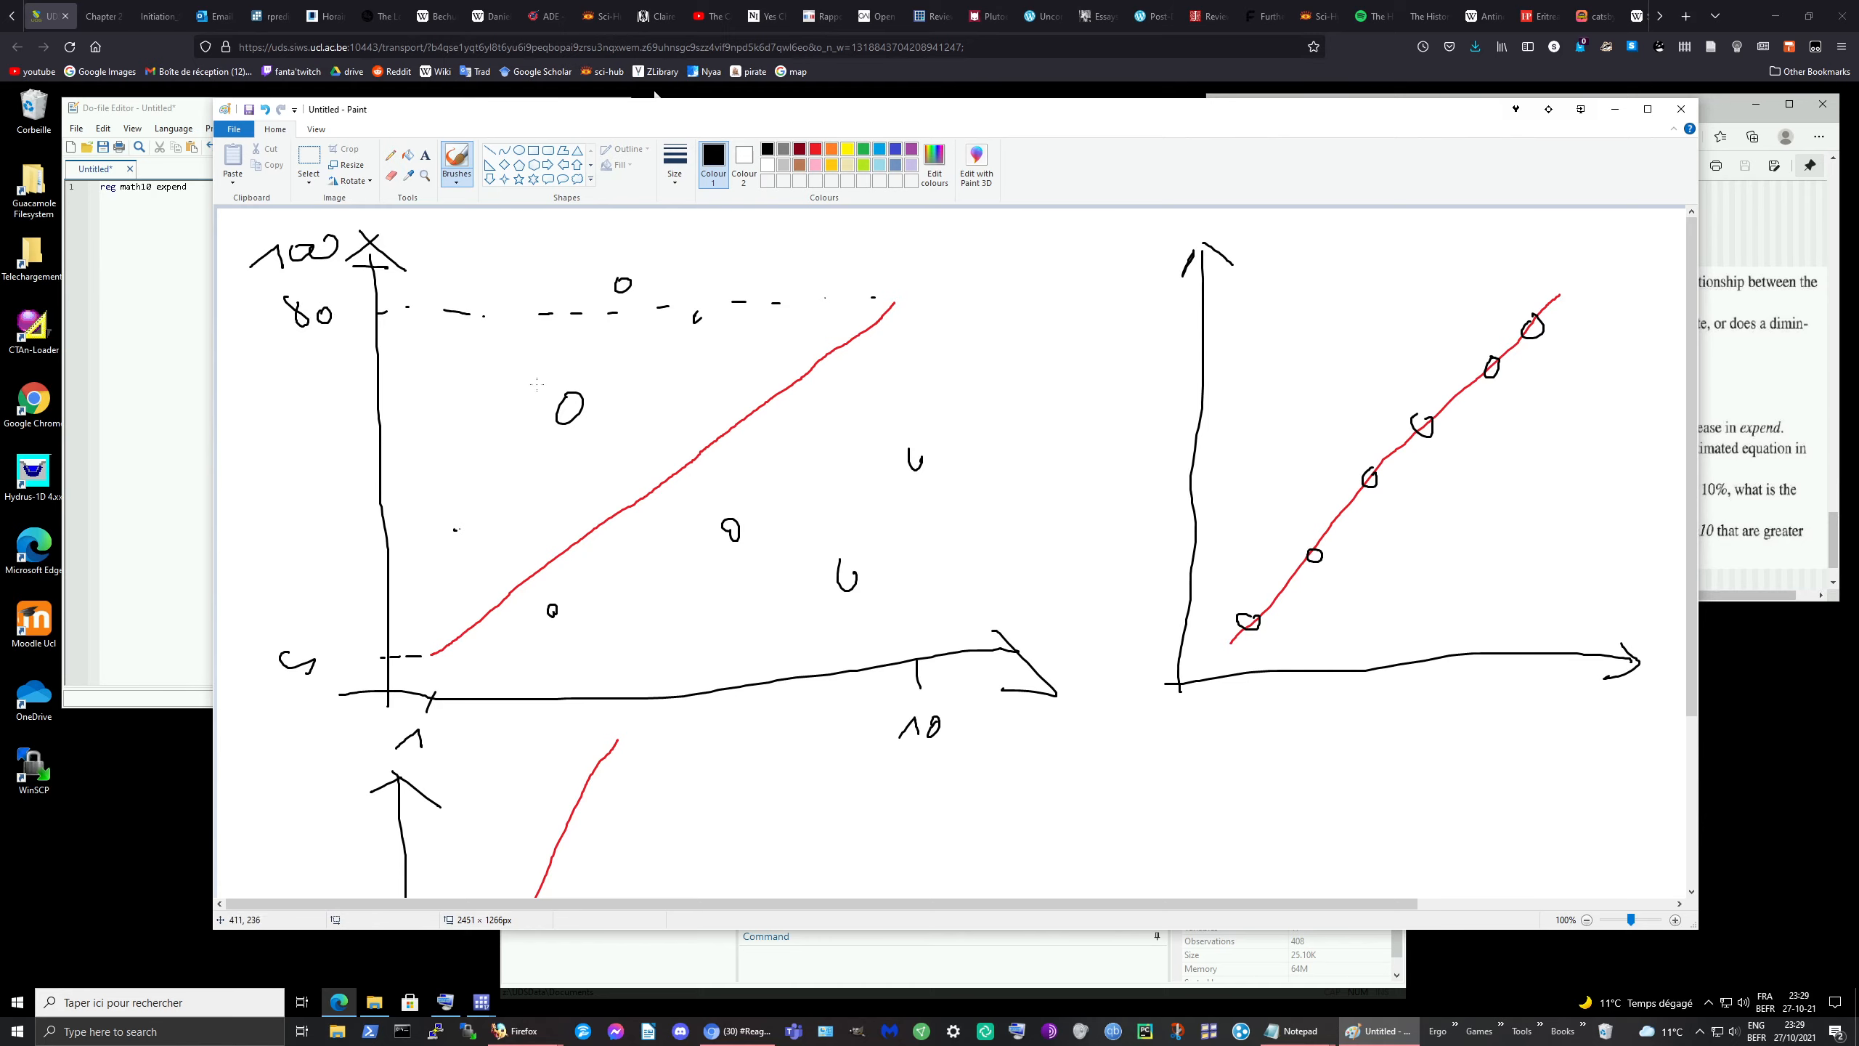
Step: Label the lower graph's vertical axis with 5 and mark its top, then return to the do-file editor
{"action": "scroll", "coordinate": [537, 384], "scroll_direction": "down", "scroll_amount": 3}
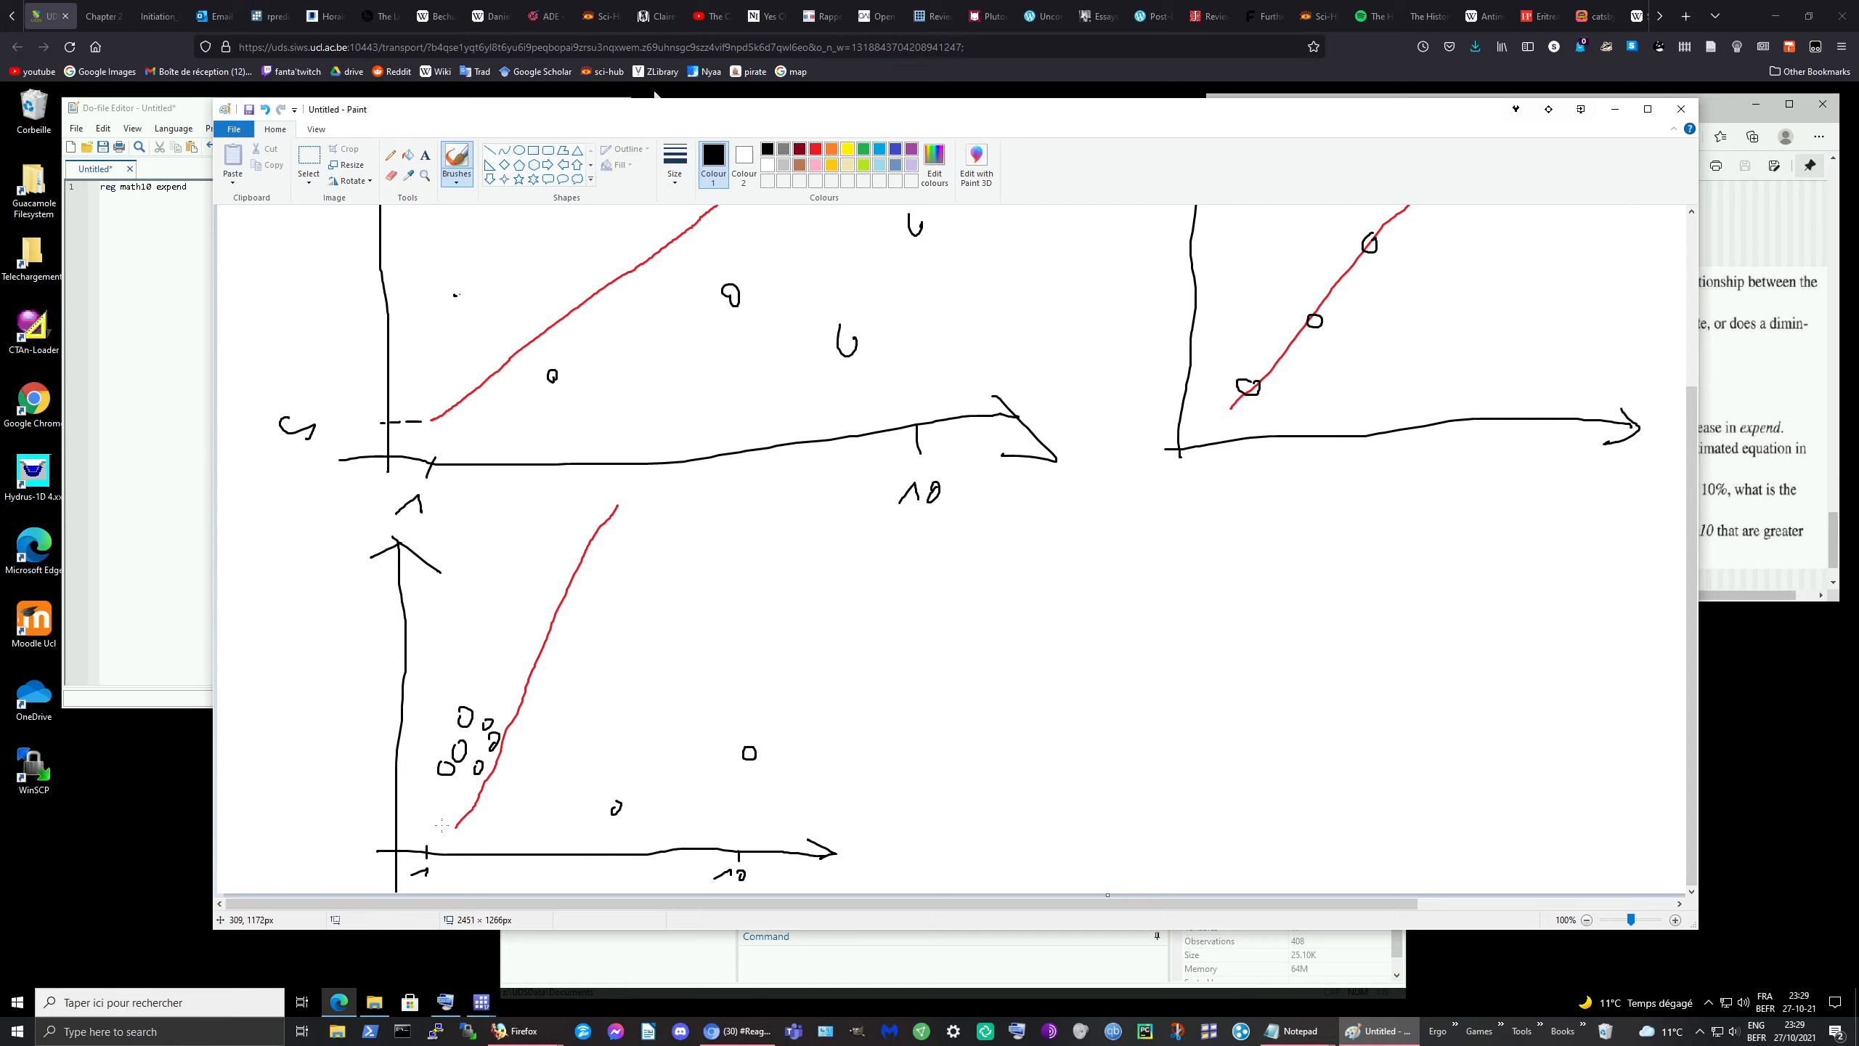
{"action": "left_click_drag", "start_coordinate": [358, 811], "coordinate": [357, 823]}
{"action": "mouse_move", "coordinate": [275, 548]}
{"action": "left_mouse_down"}
{"action": "mouse_move", "coordinate": [294, 562]}
{"action": "mouse_move", "coordinate": [366, 534]}
{"action": "left_mouse_up"}
{"action": "scroll", "coordinate": [1408, 327], "scroll_direction": "up", "scroll_amount": 3}
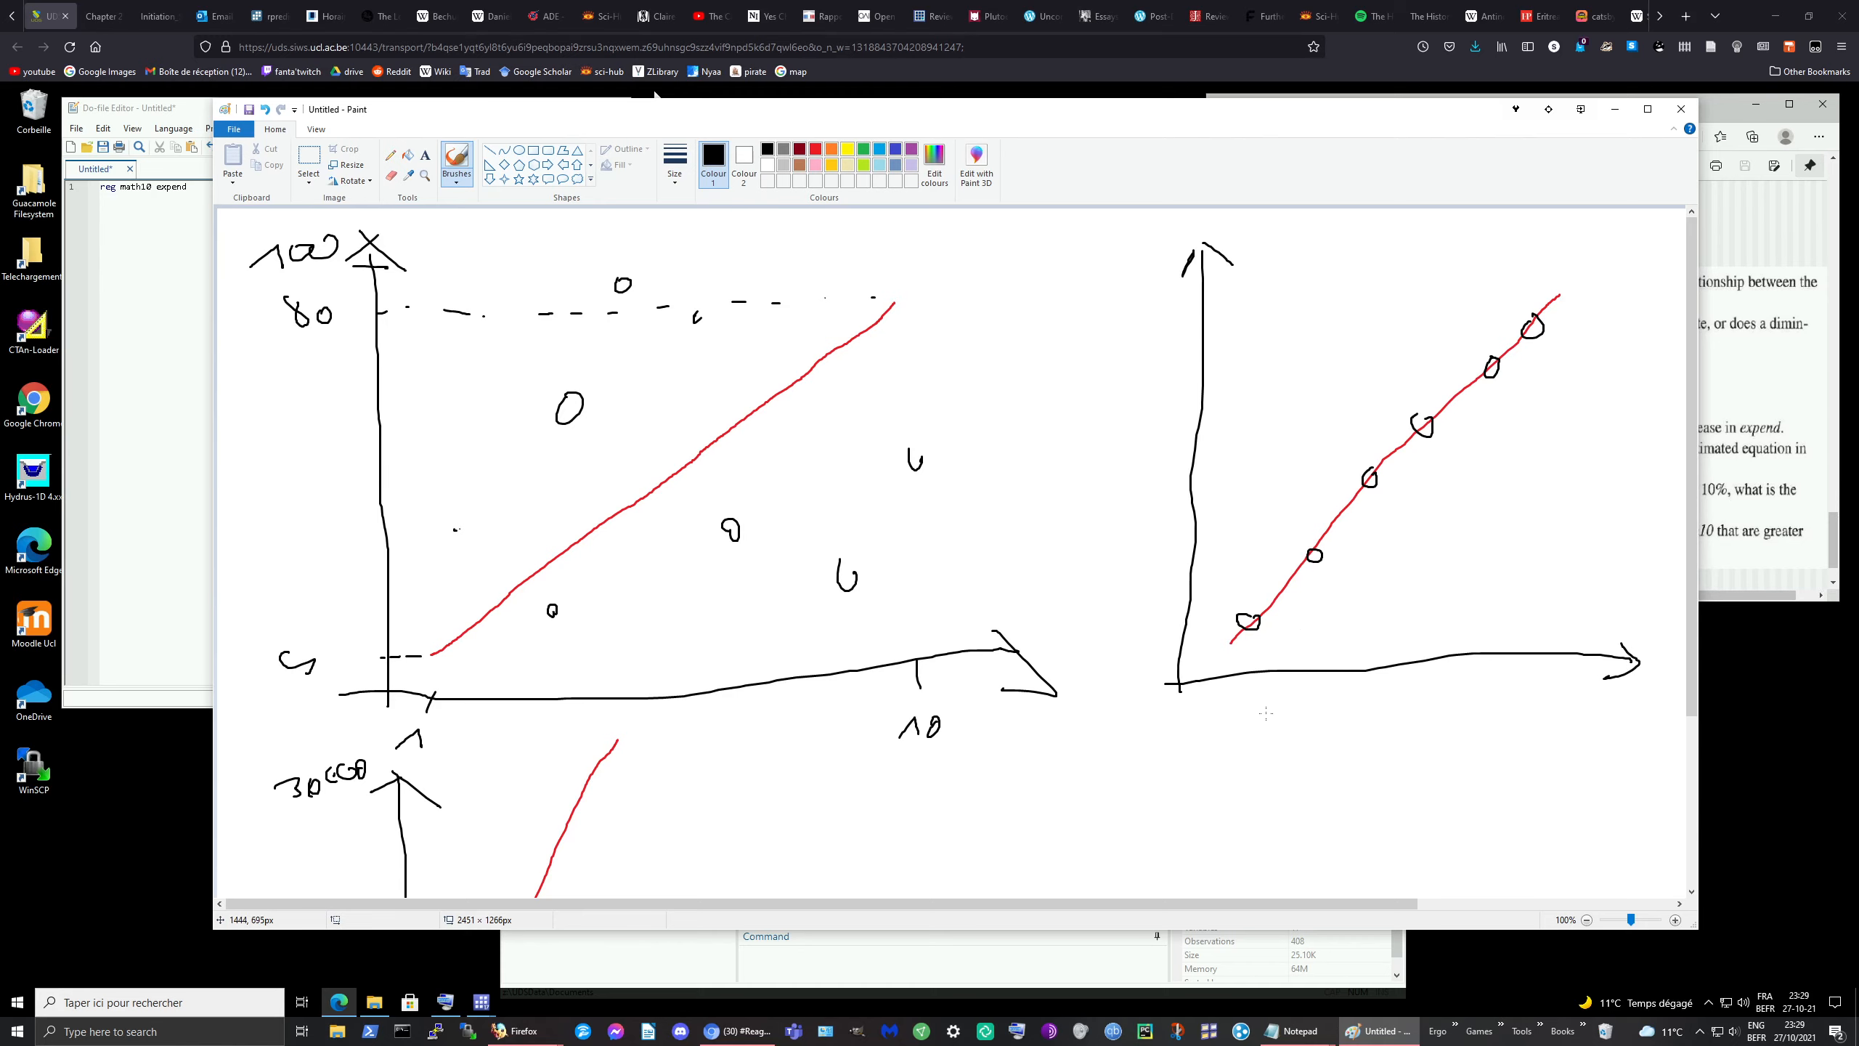
{"action": "scroll", "coordinate": [1272, 698], "scroll_direction": "down", "scroll_amount": 2}
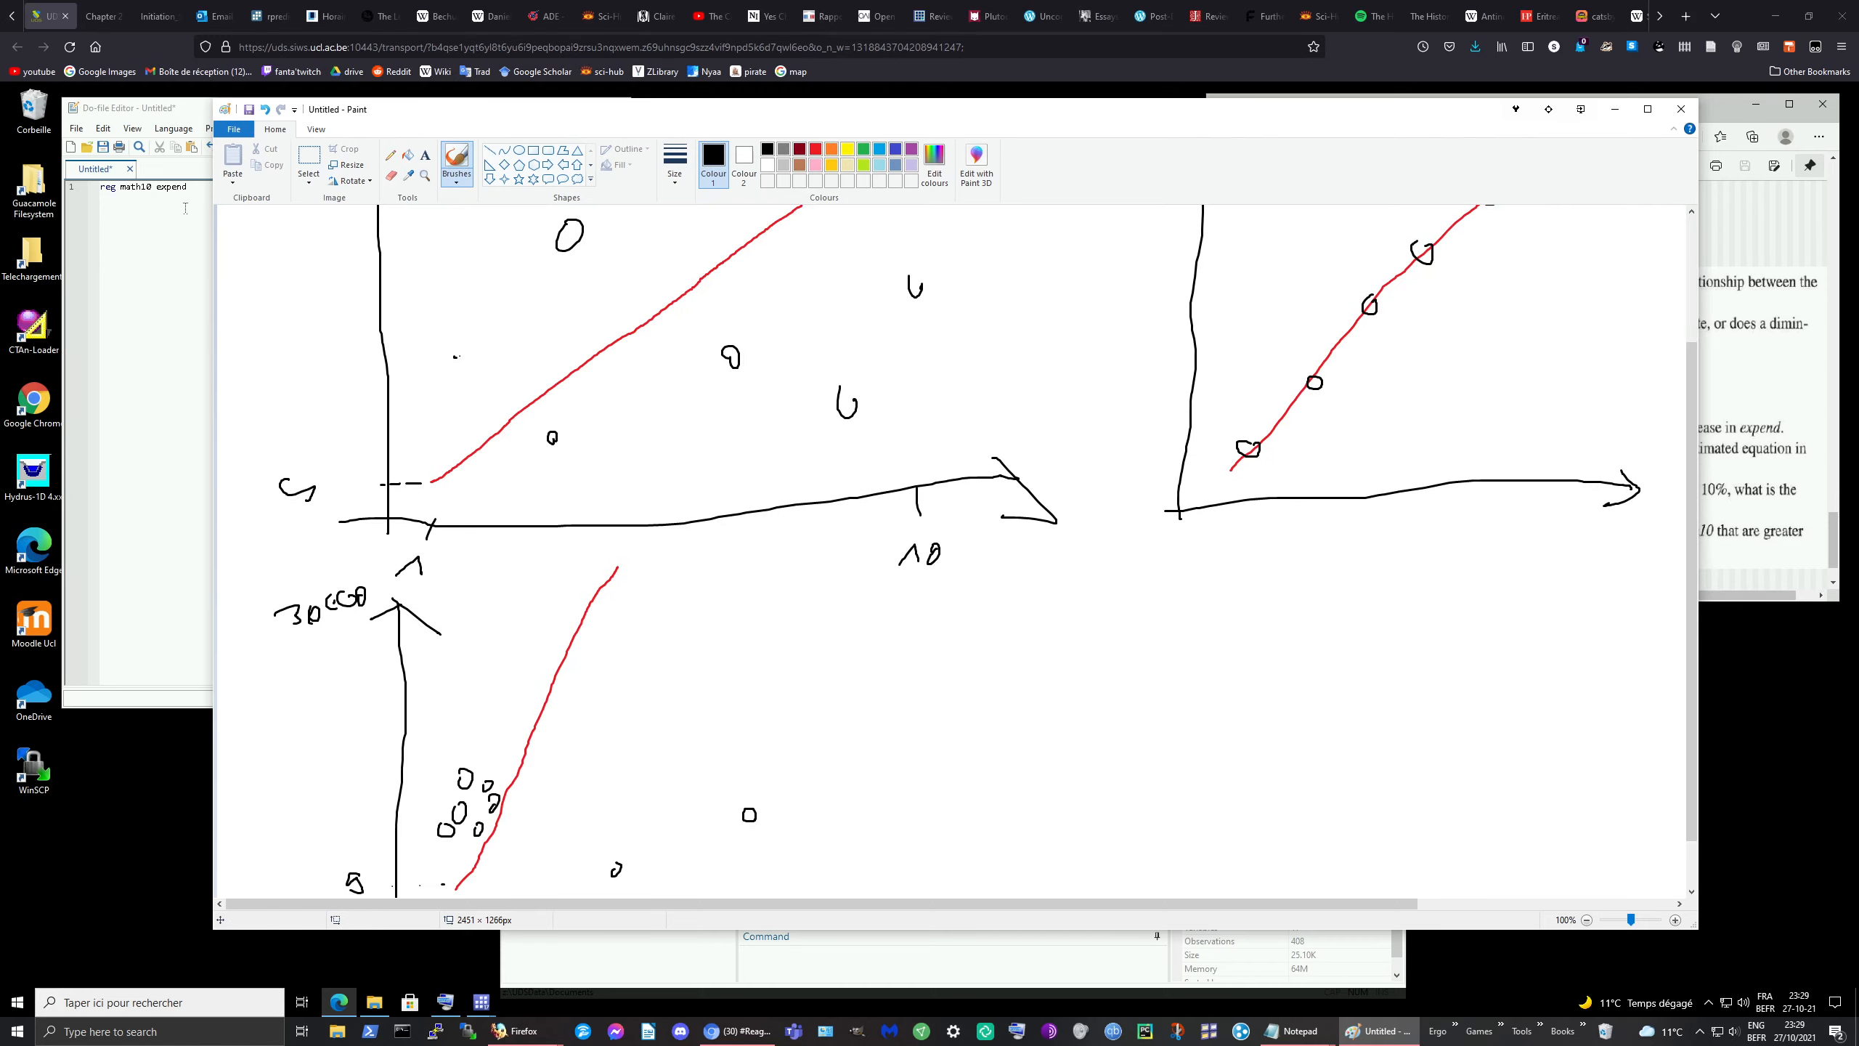
{"action": "left_click", "coordinate": [188, 206]}
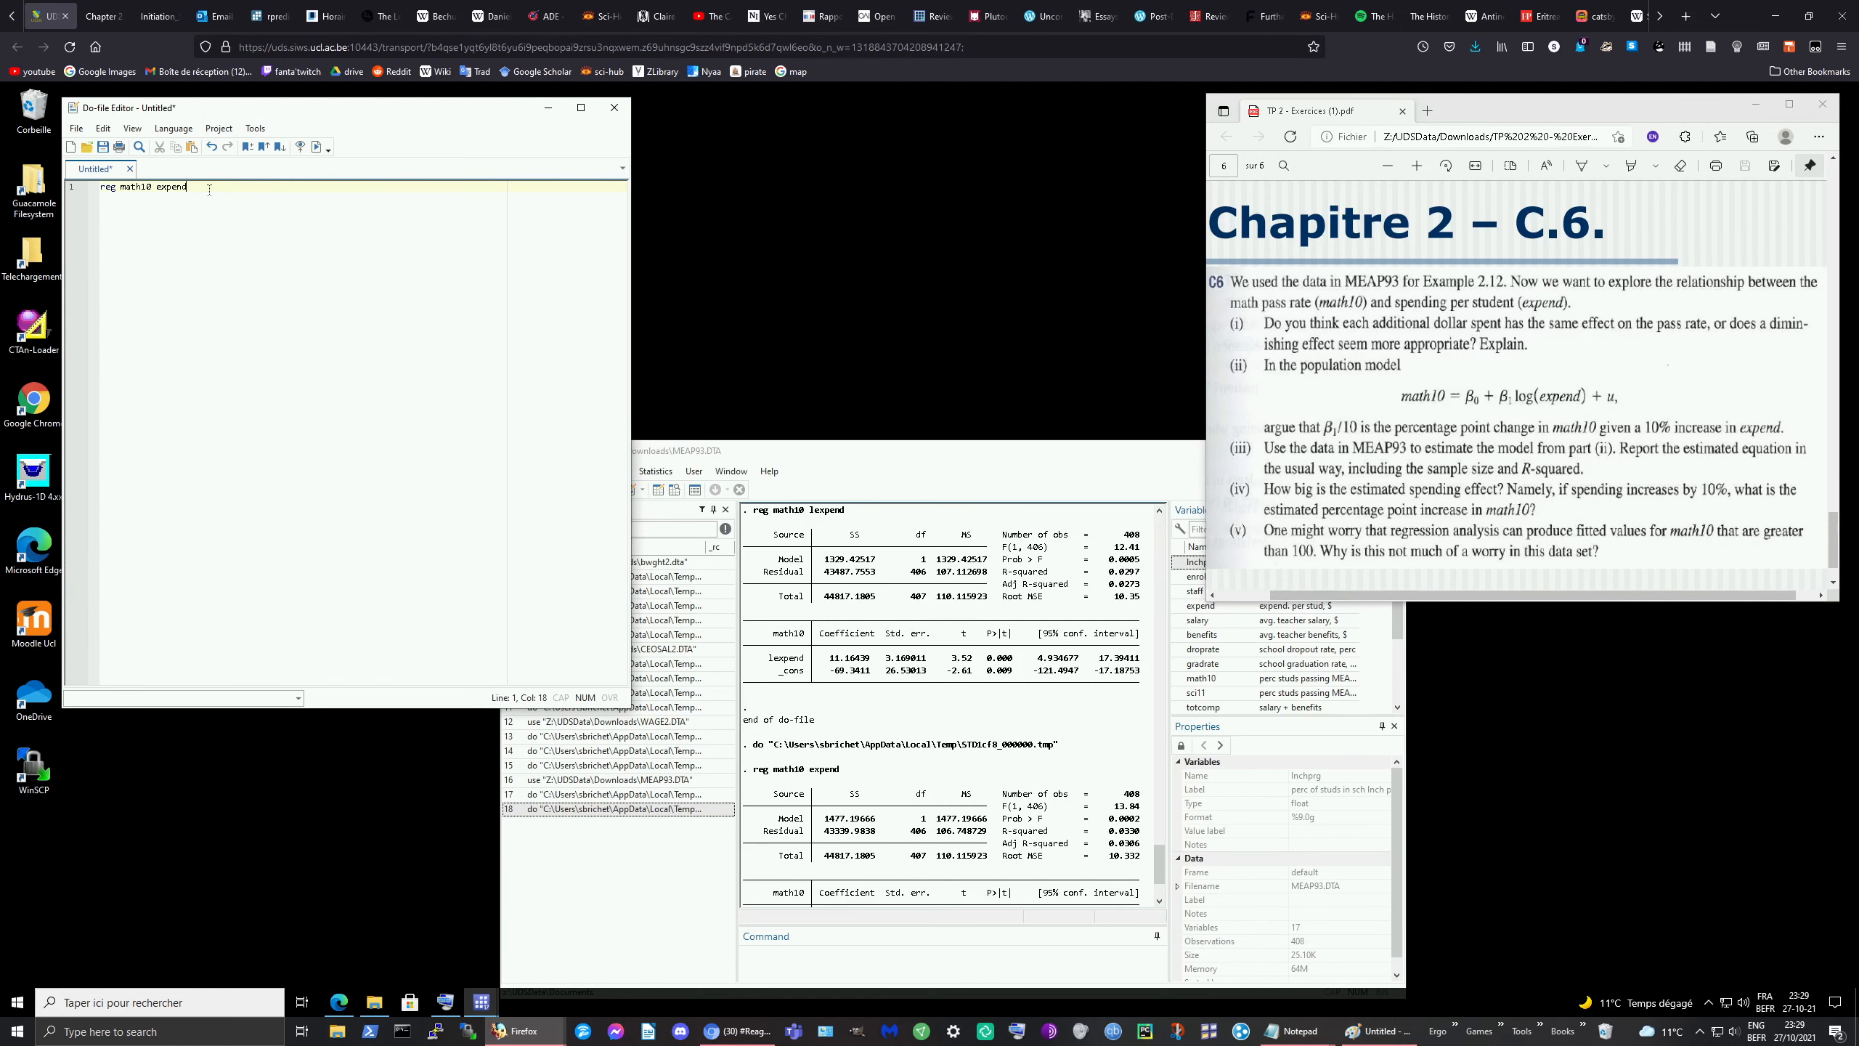
Step: Add 'predict math11' and 'sum math10 math11' lines to the do-file, fixing the typos
{"action": "key", "text": "Return"}
{"action": "type", "text": "pre"}
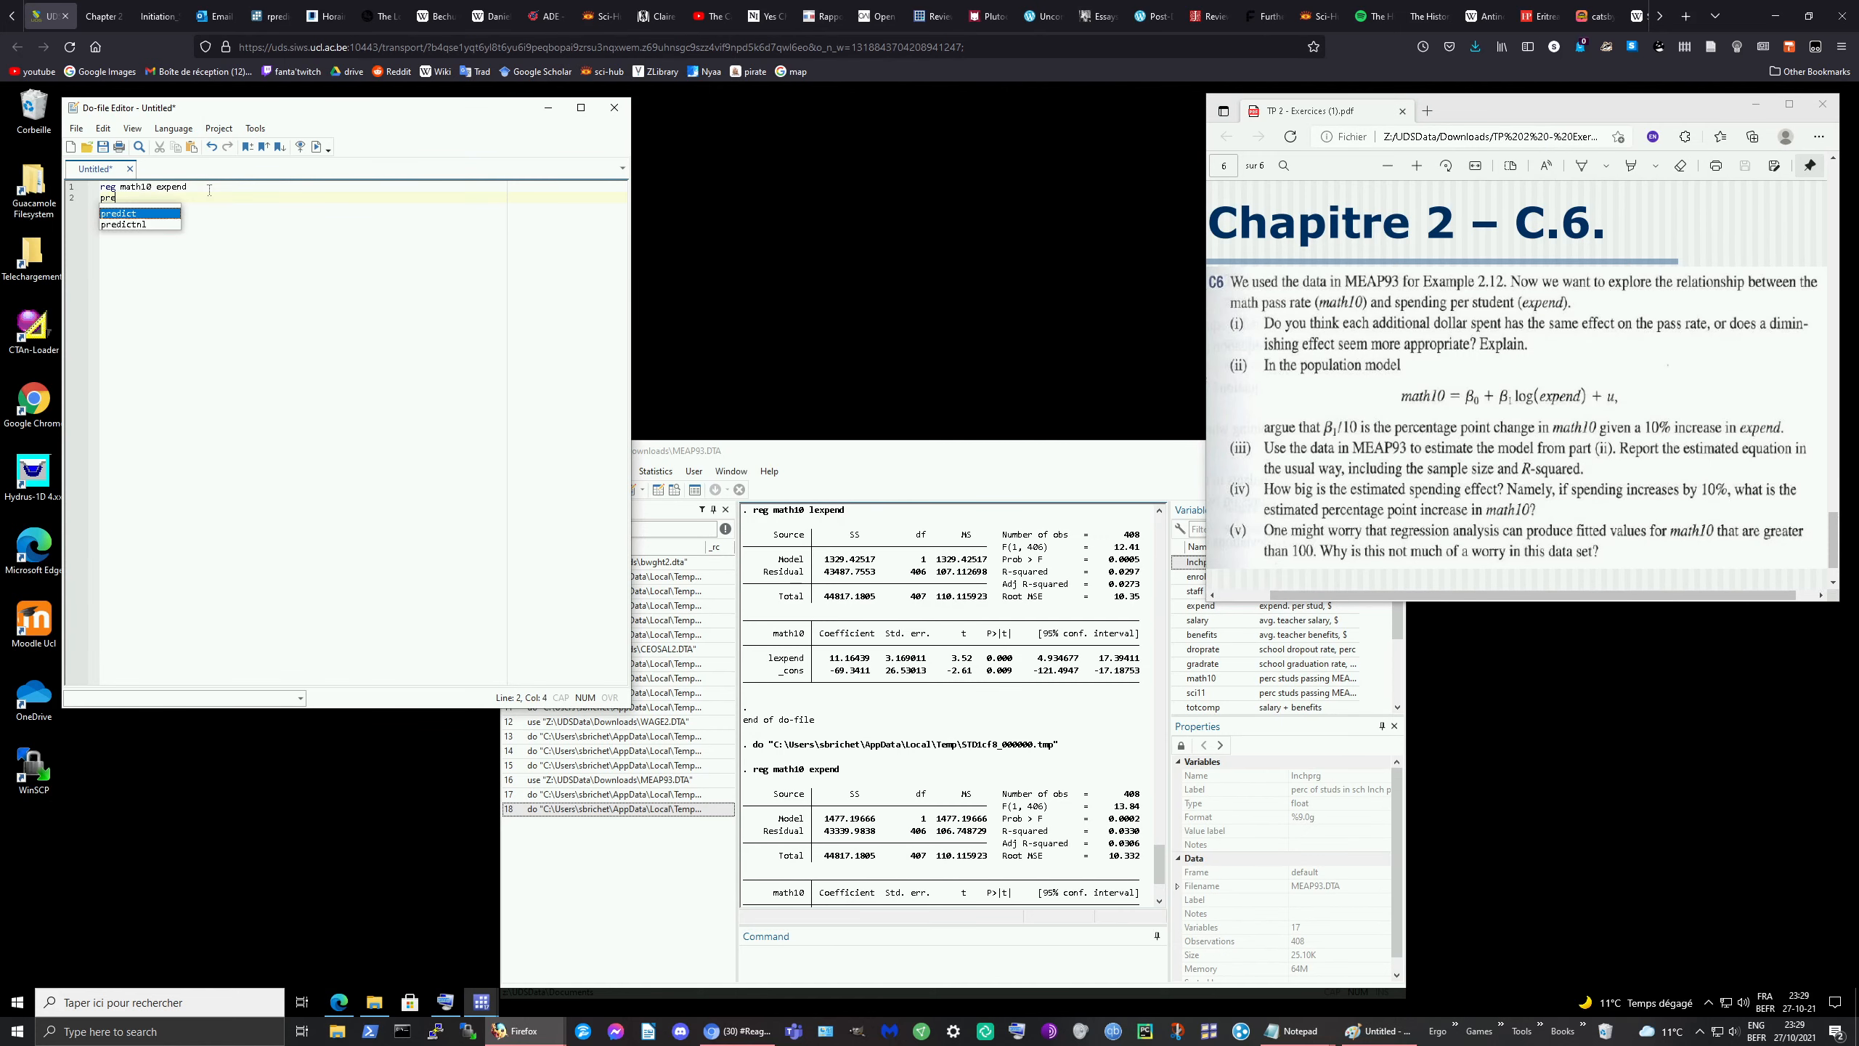
{"action": "type", "text": "dict "}
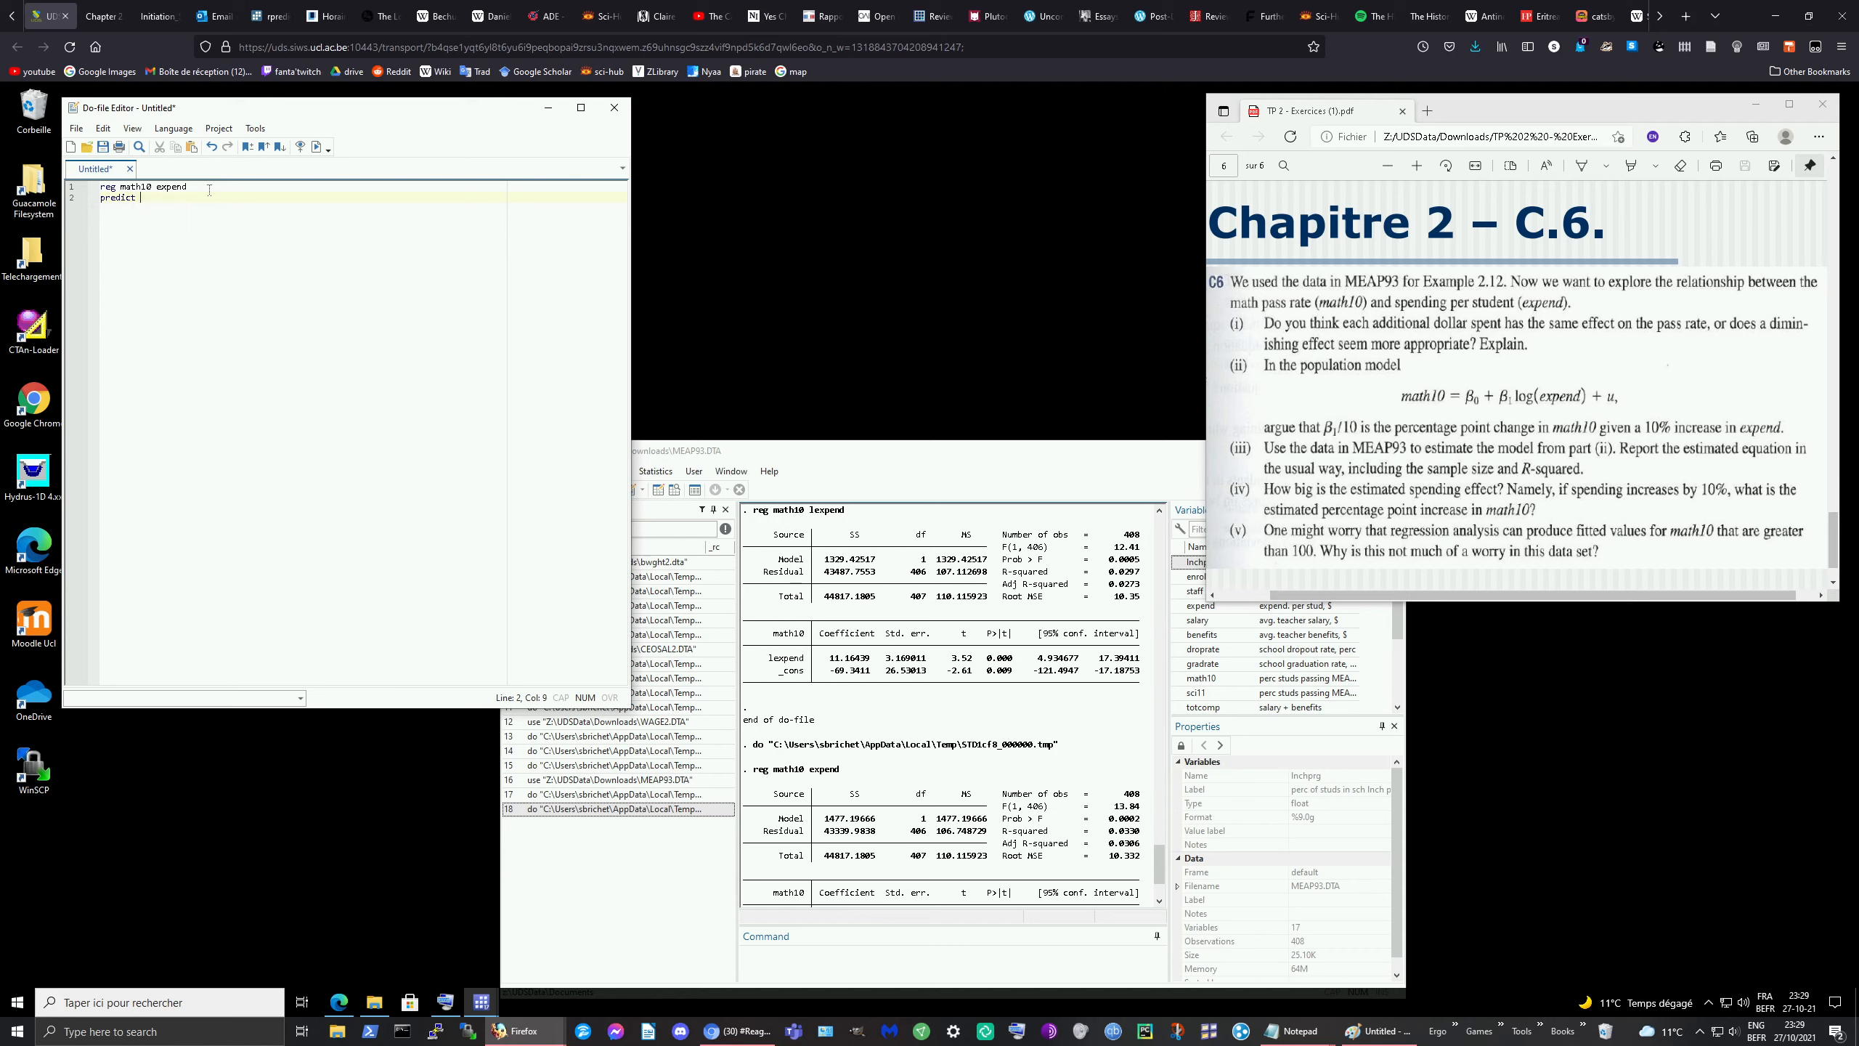
{"action": "type", "text": "mat"}
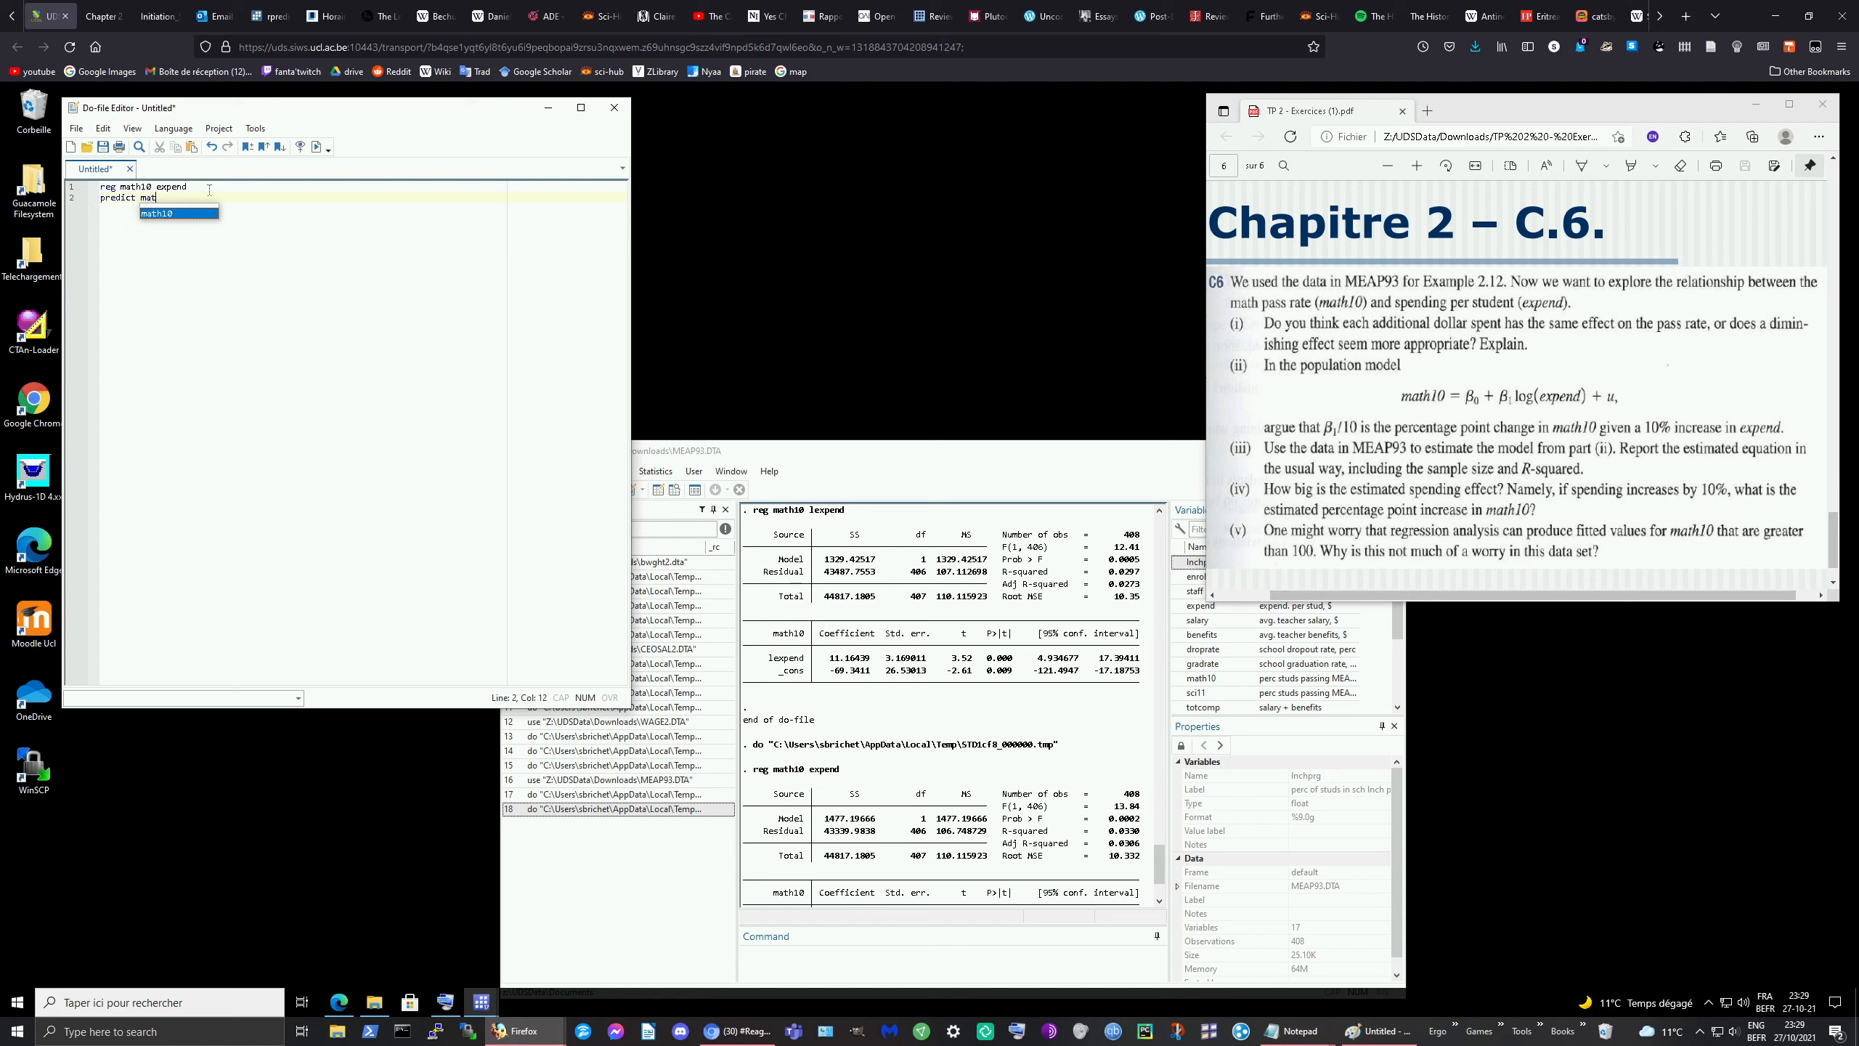
{"action": "type", "text": "h11"}
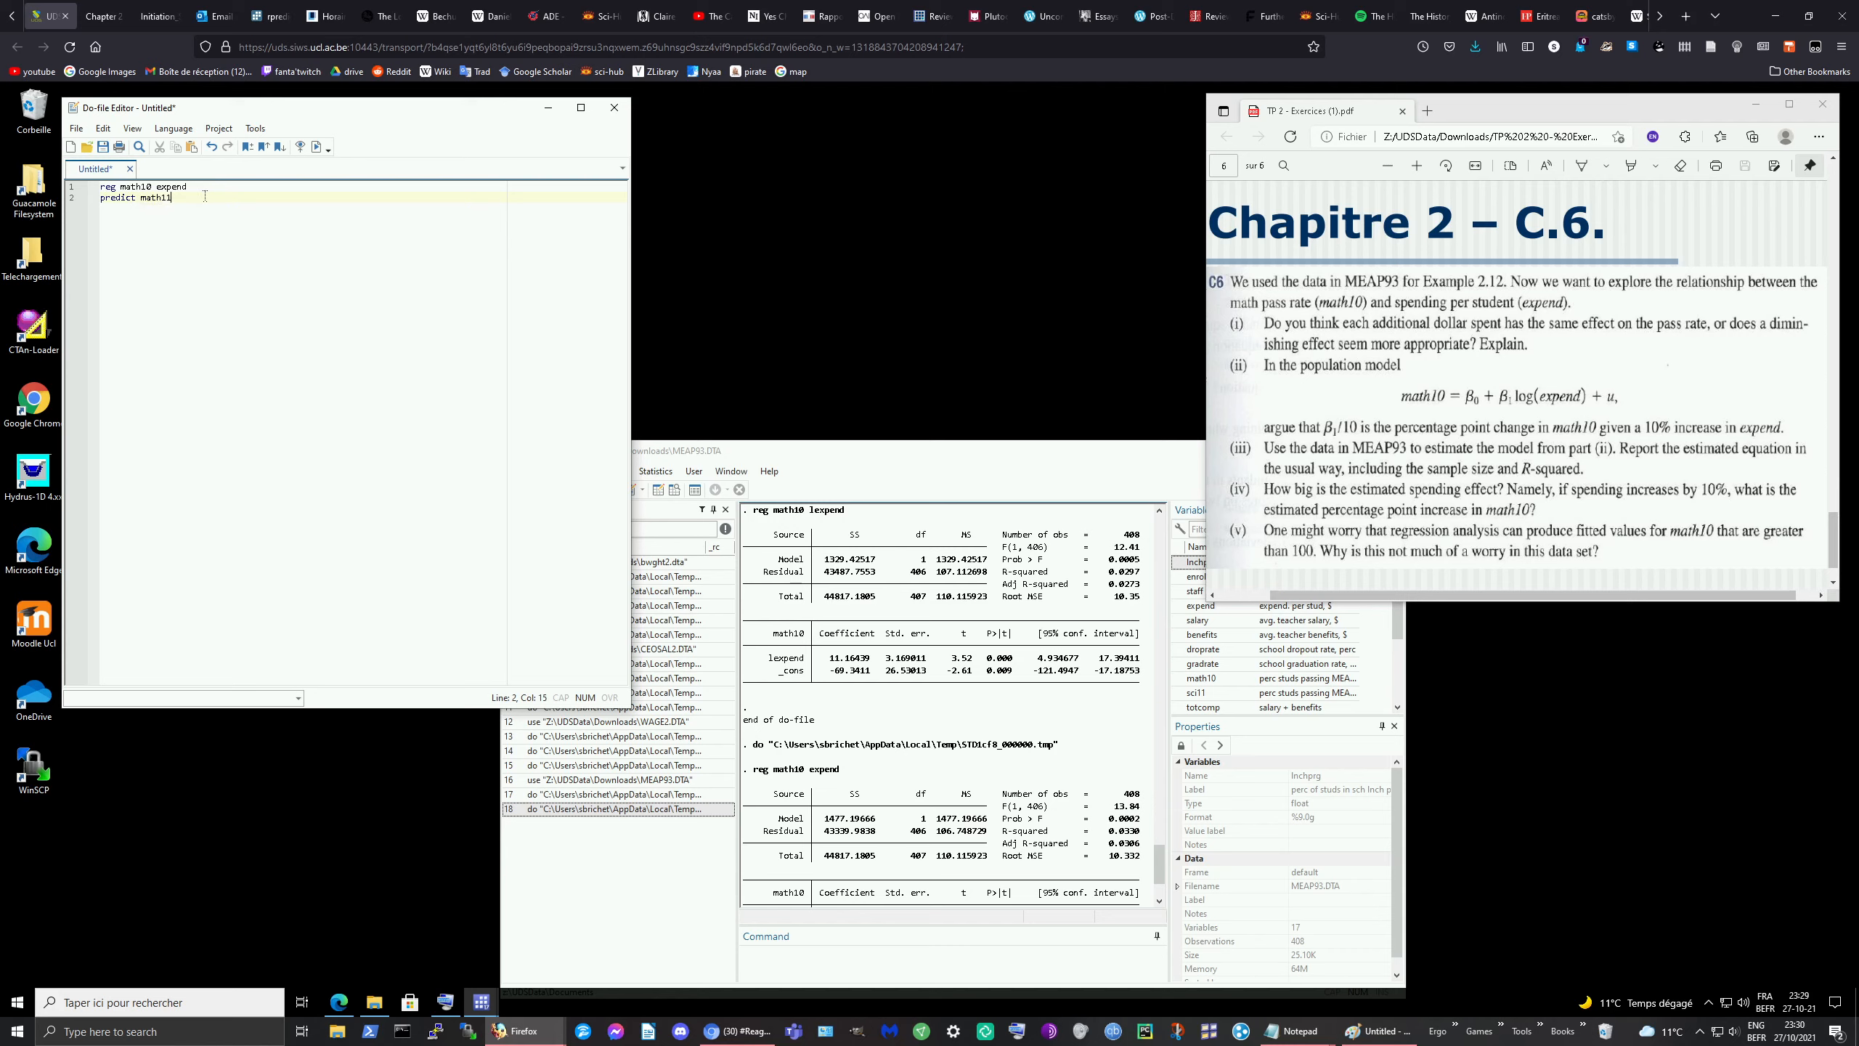
{"action": "key", "text": "Return"}
{"action": "type", "text": "sum mat"}
{"action": "type", "text": "hh"}
{"action": "type", "text": " 10 11"}
{"action": "key", "text": "BackSpace"}
{"action": "key", "text": "BackSpace"}
{"action": "key", "text": "BackSpace"}
{"action": "key", "text": "BackSpace"}
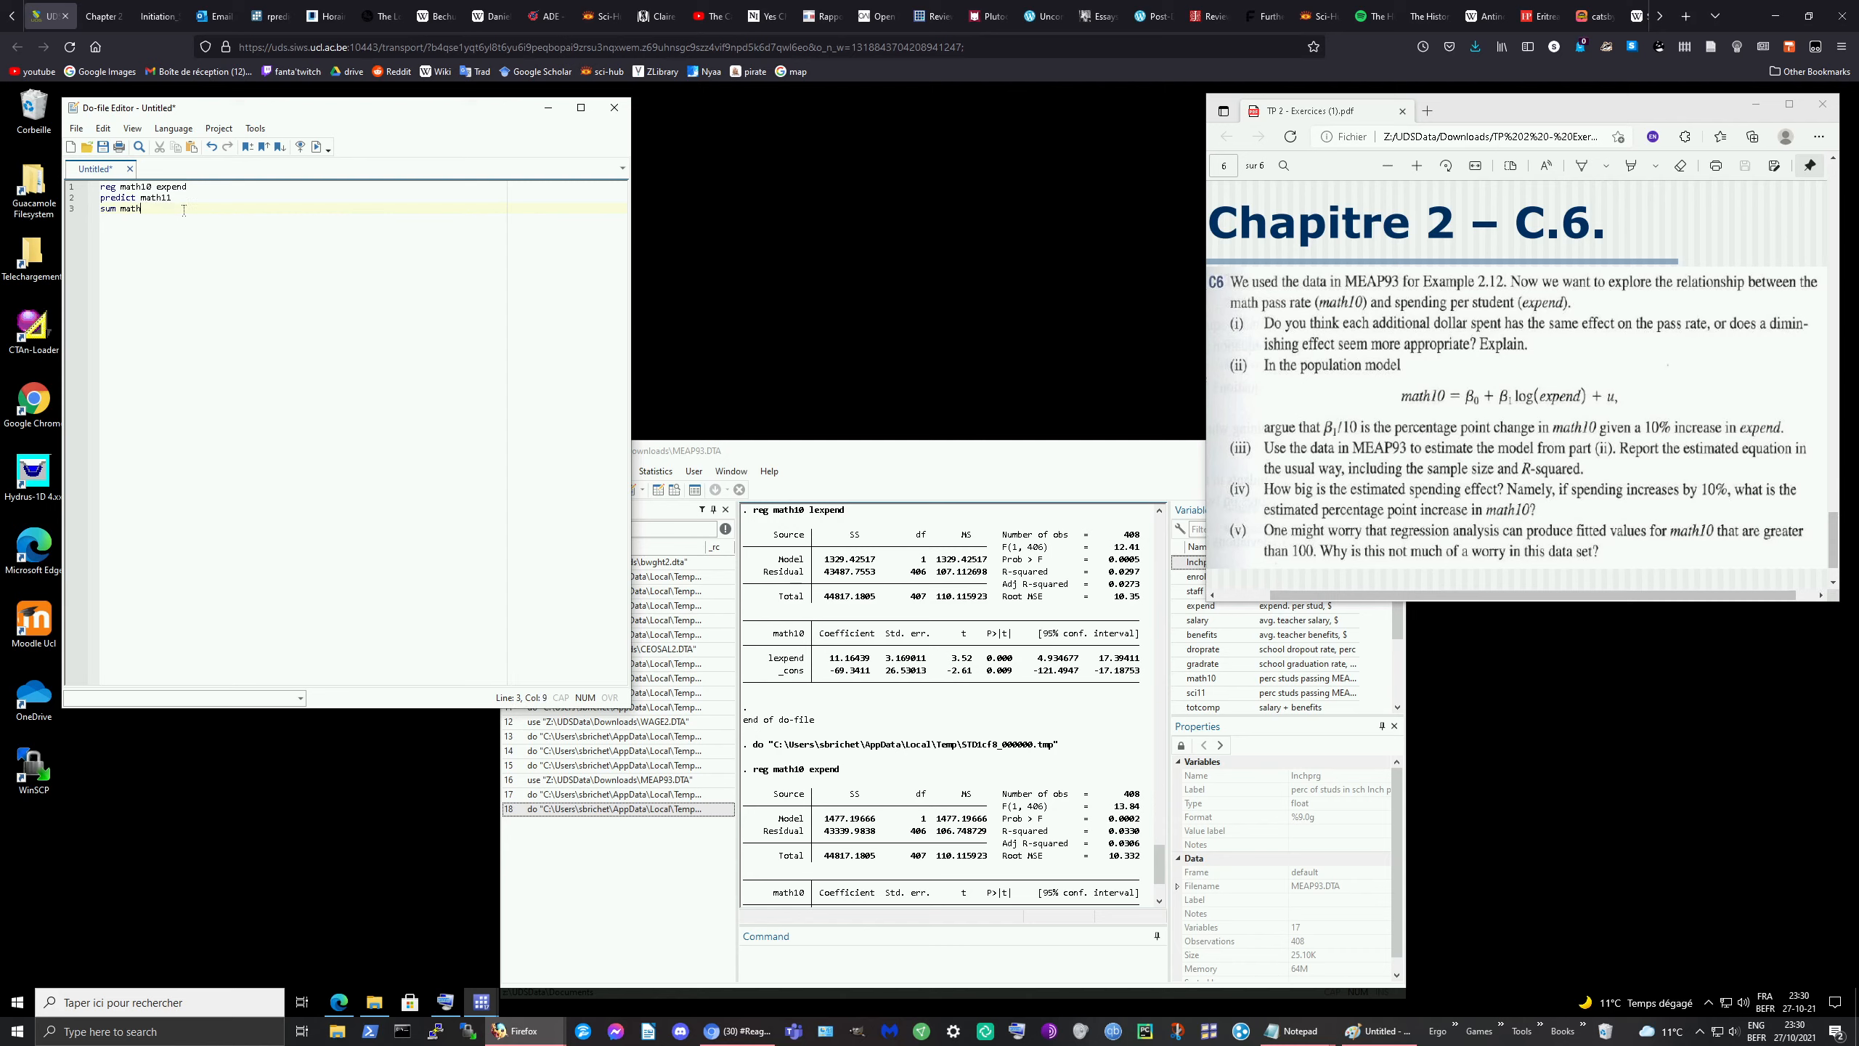
{"action": "type", "text": "10 mathh1"}
{"action": "key", "text": "Left"}
{"action": "key", "text": "Left"}
{"action": "left_click_drag", "start_coordinate": [100, 197], "coordinate": [126, 197]}
{"action": "left_click", "coordinate": [207, 188]}
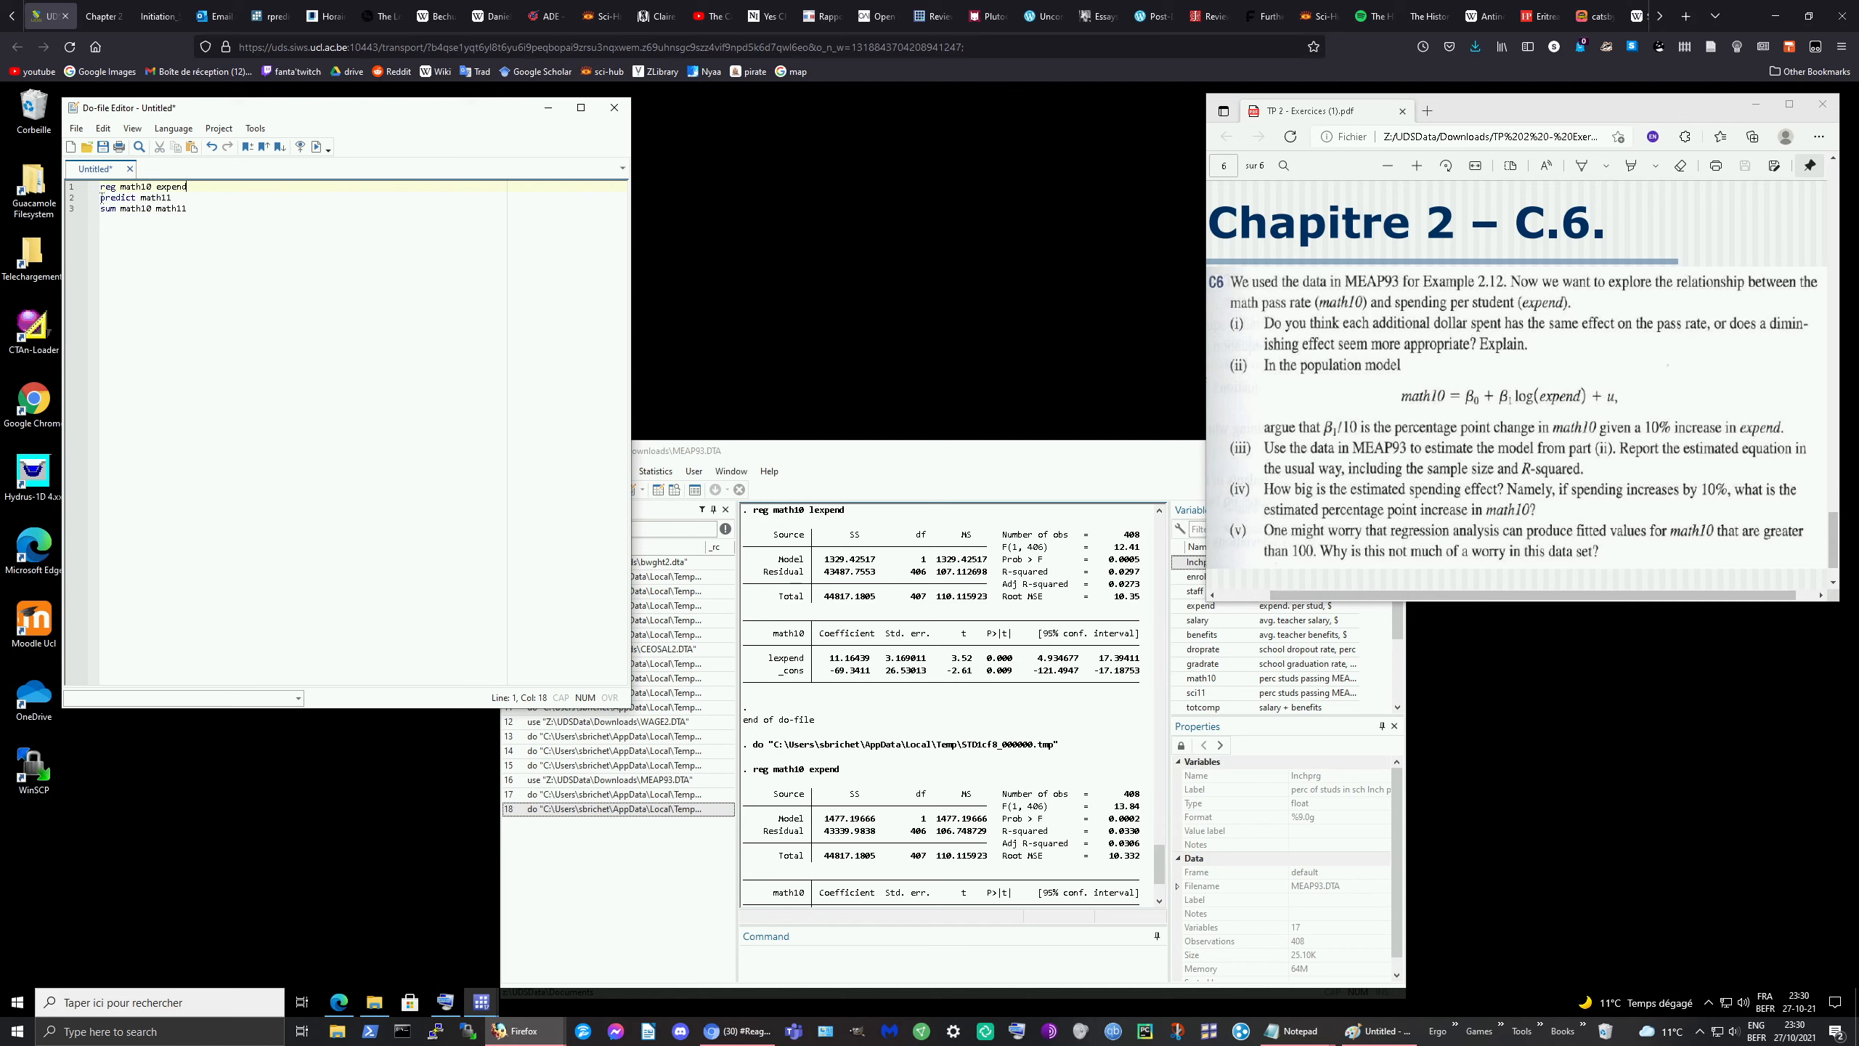
{"action": "left_click_drag", "start_coordinate": [101, 198], "coordinate": [211, 214]}
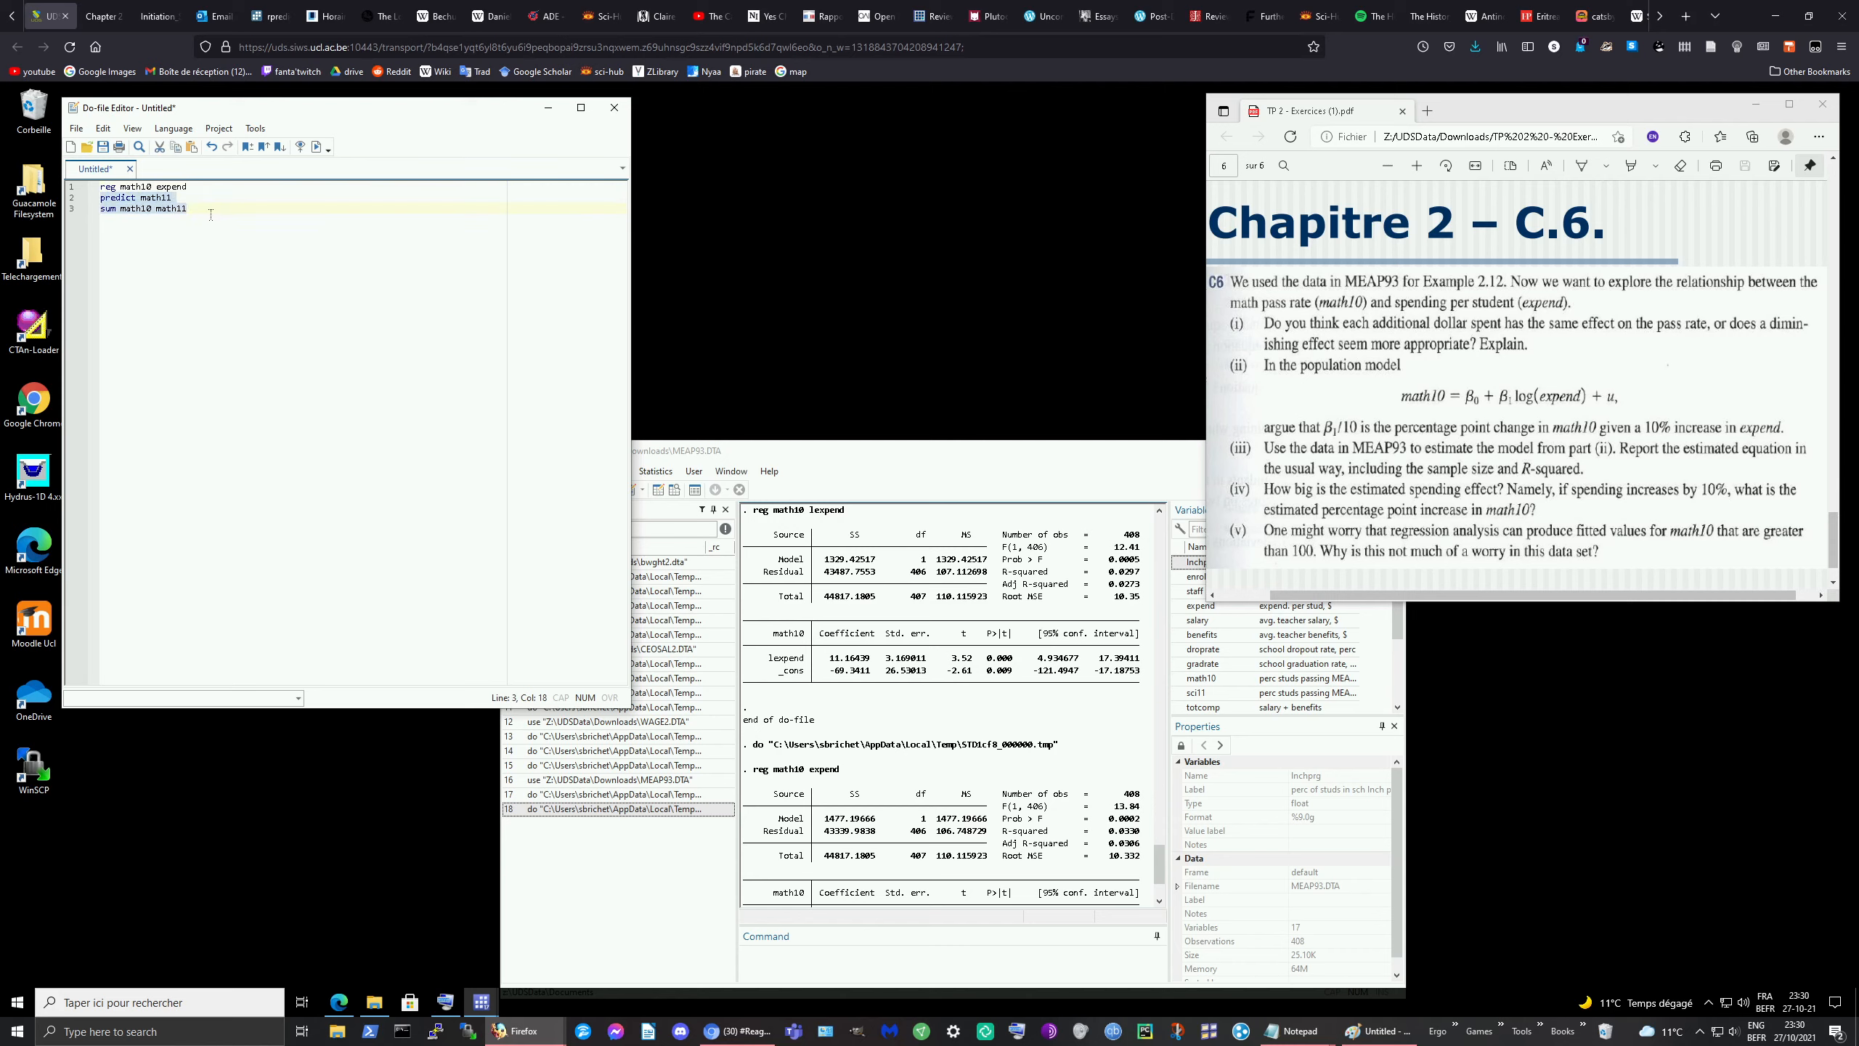
Step: Change expend to lexpend on line 1 and rerun 'reg math10 lexpend', giving coefficient 11.16
{"action": "left_click", "coordinate": [159, 188]}
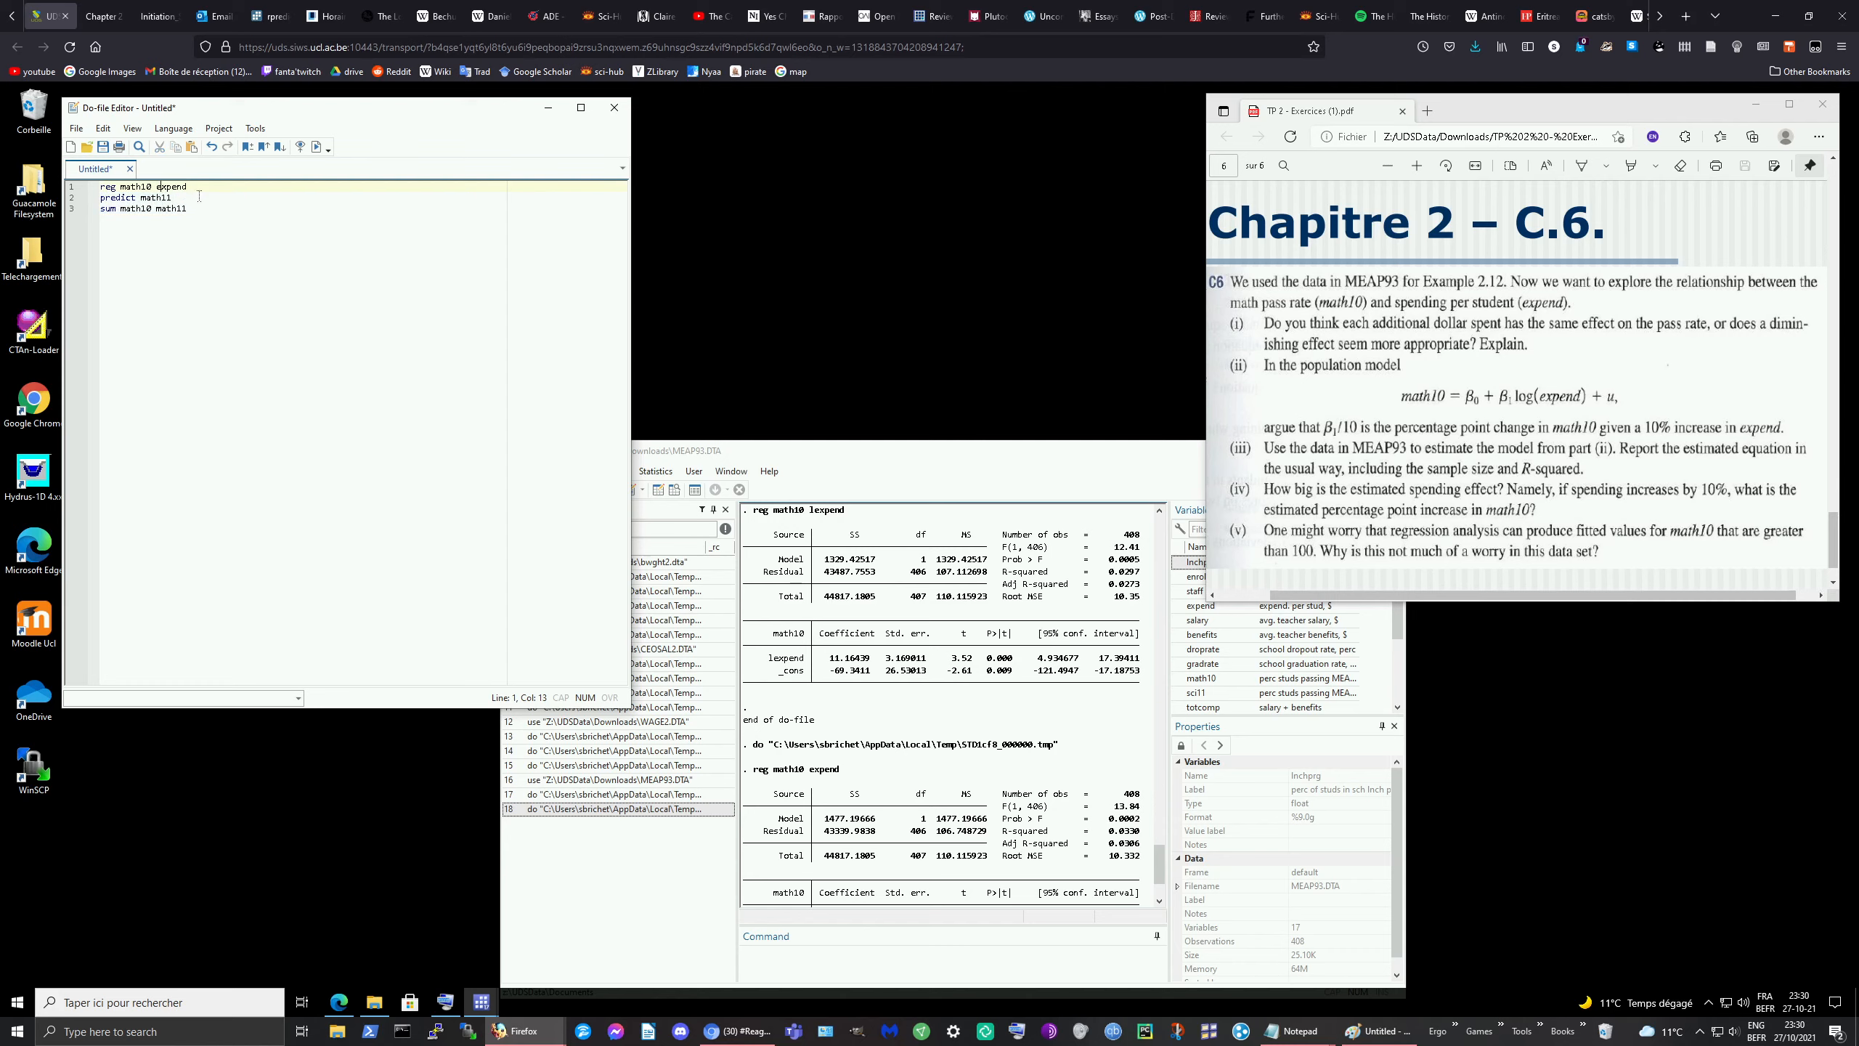
{"action": "type", "text": "l"}
{"action": "triple_click", "coordinate": [247, 190]}
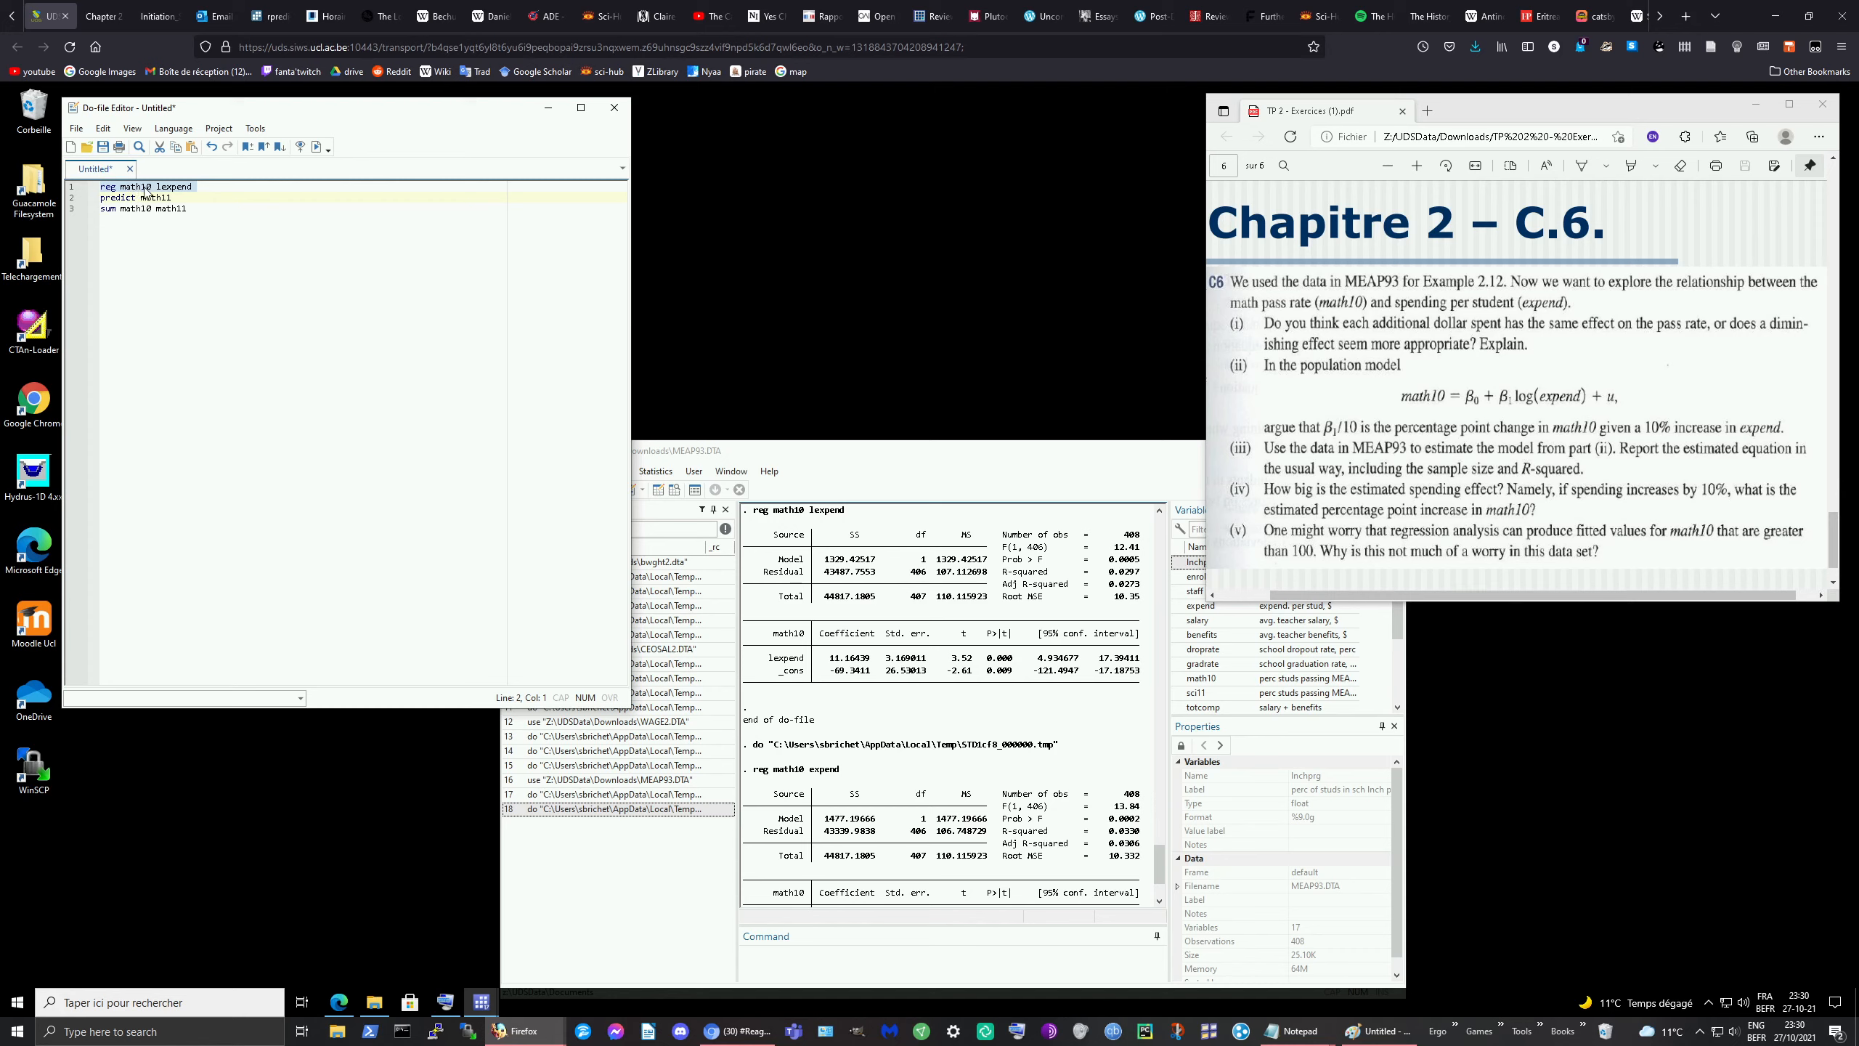
{"action": "left_click", "coordinate": [317, 148]}
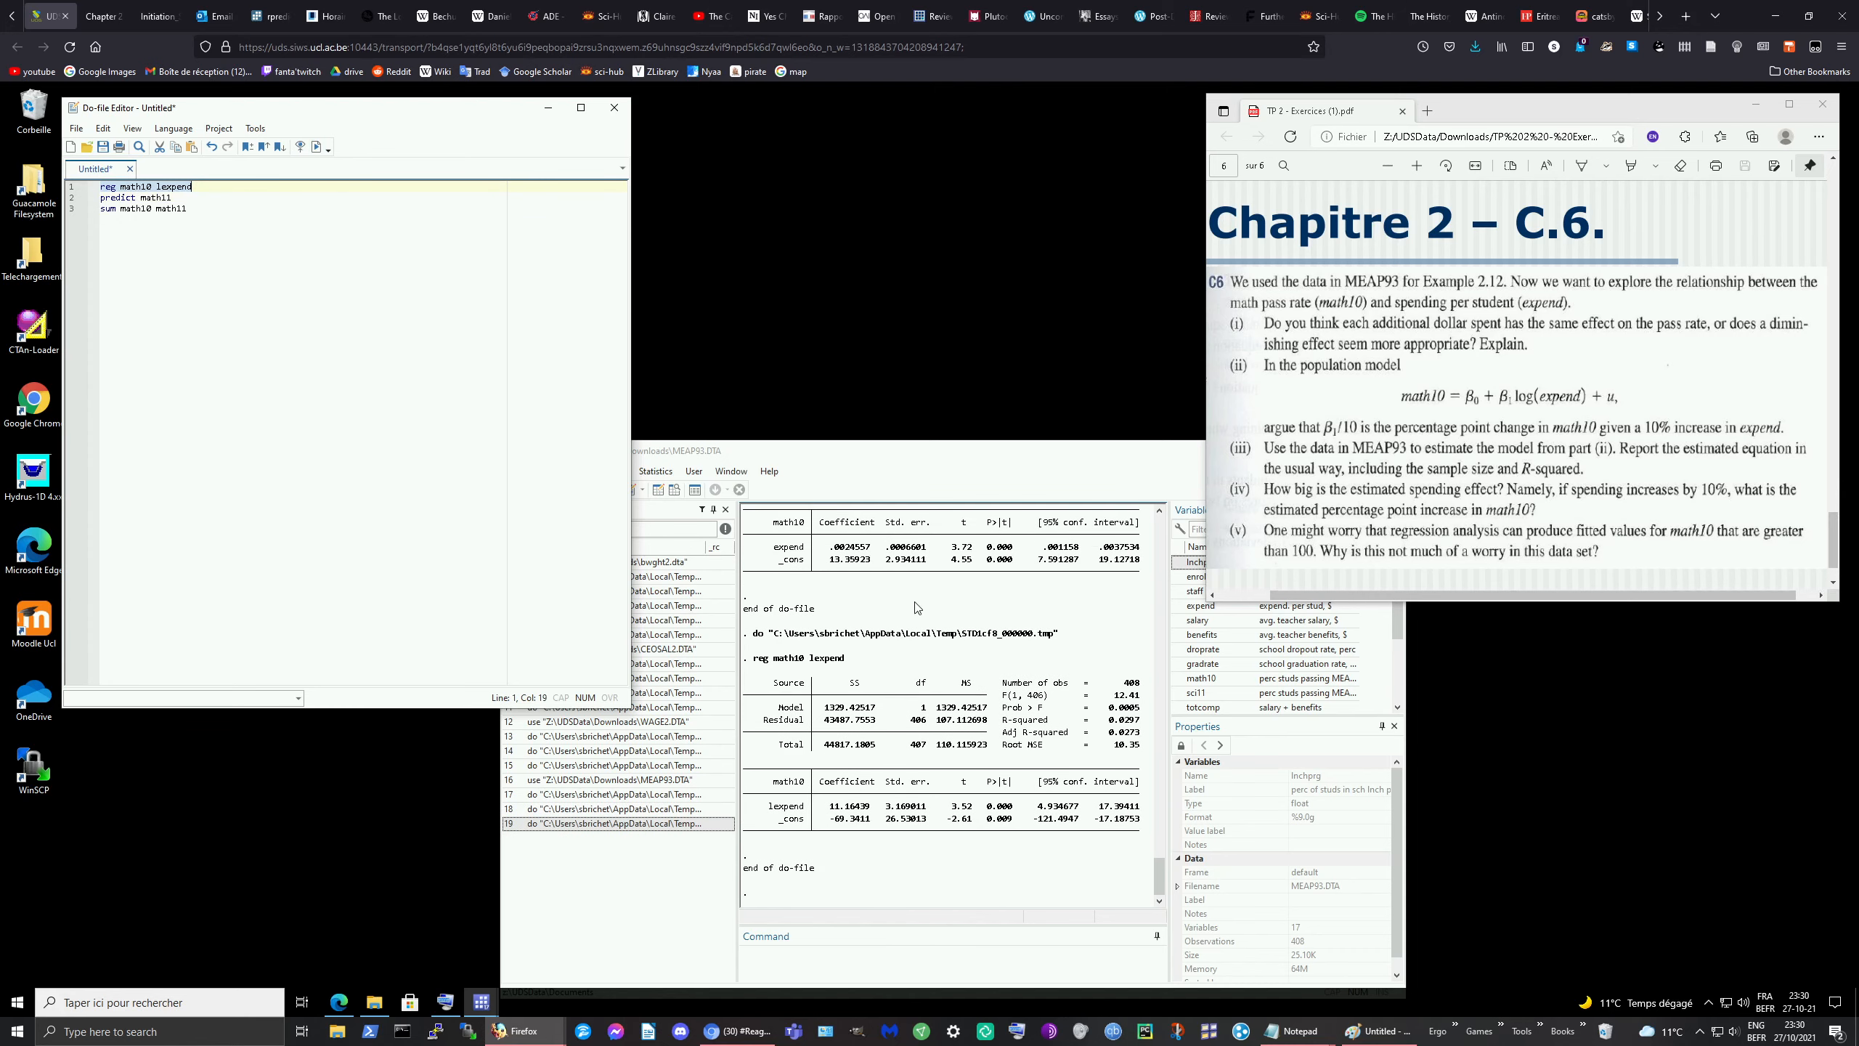
Step: Run the predict and summary lines, showing fitted math11 ranging 21.22–30.15, then bring Paint back
{"action": "left_click", "coordinate": [102, 198]}
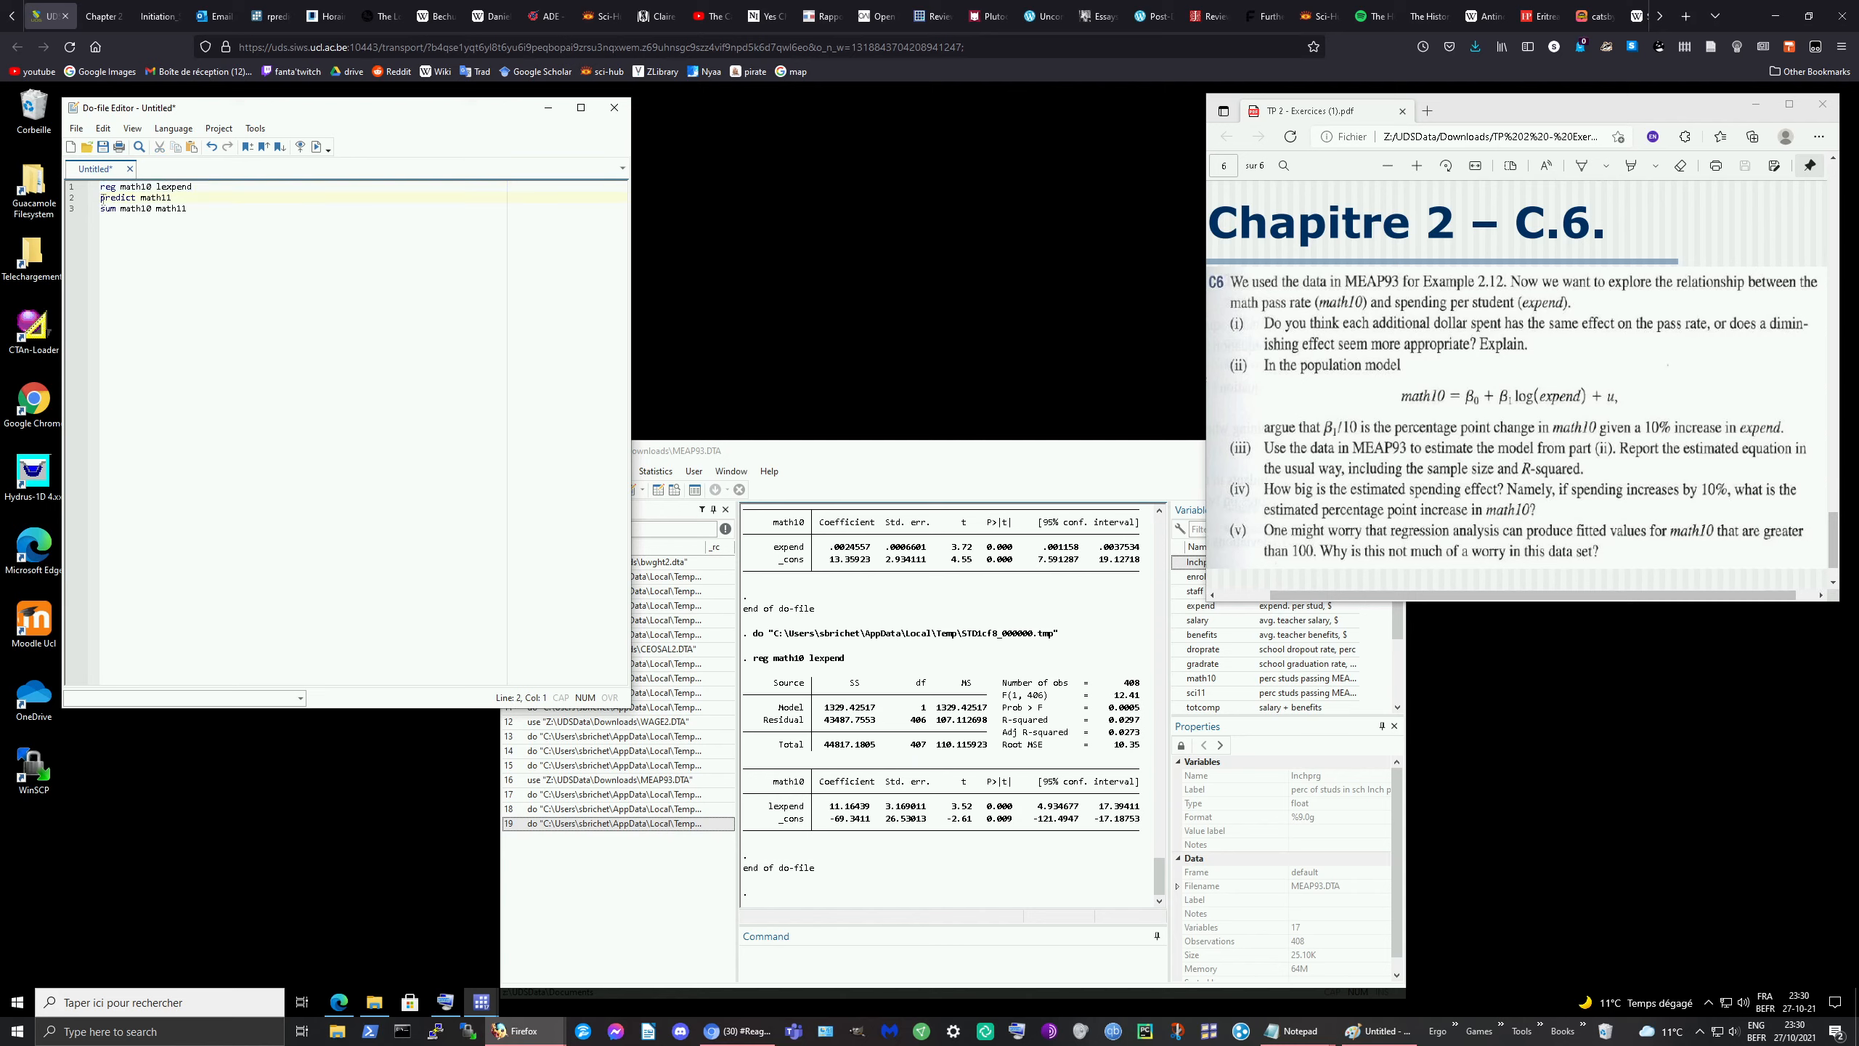
{"action": "left_click_drag", "start_coordinate": [102, 198], "coordinate": [215, 214]}
{"action": "left_click", "coordinate": [316, 146]}
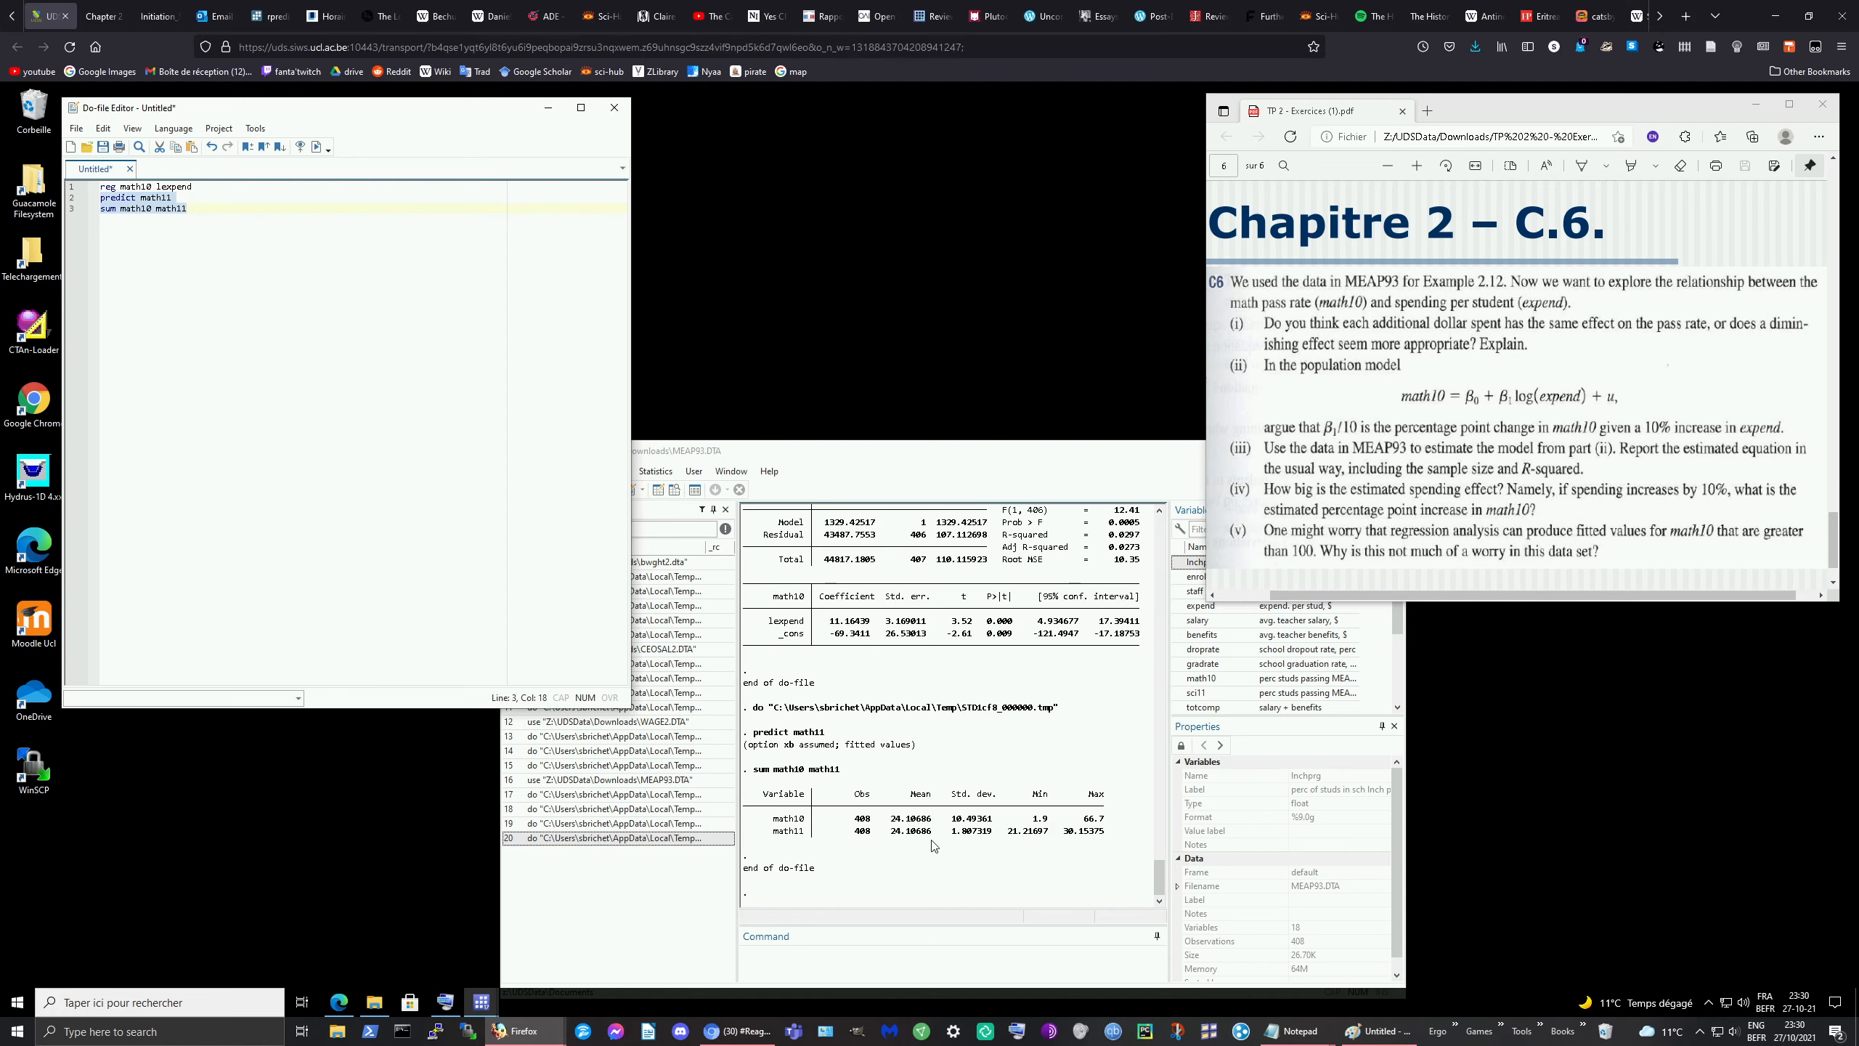
{"action": "left_click", "coordinate": [1382, 1033]}
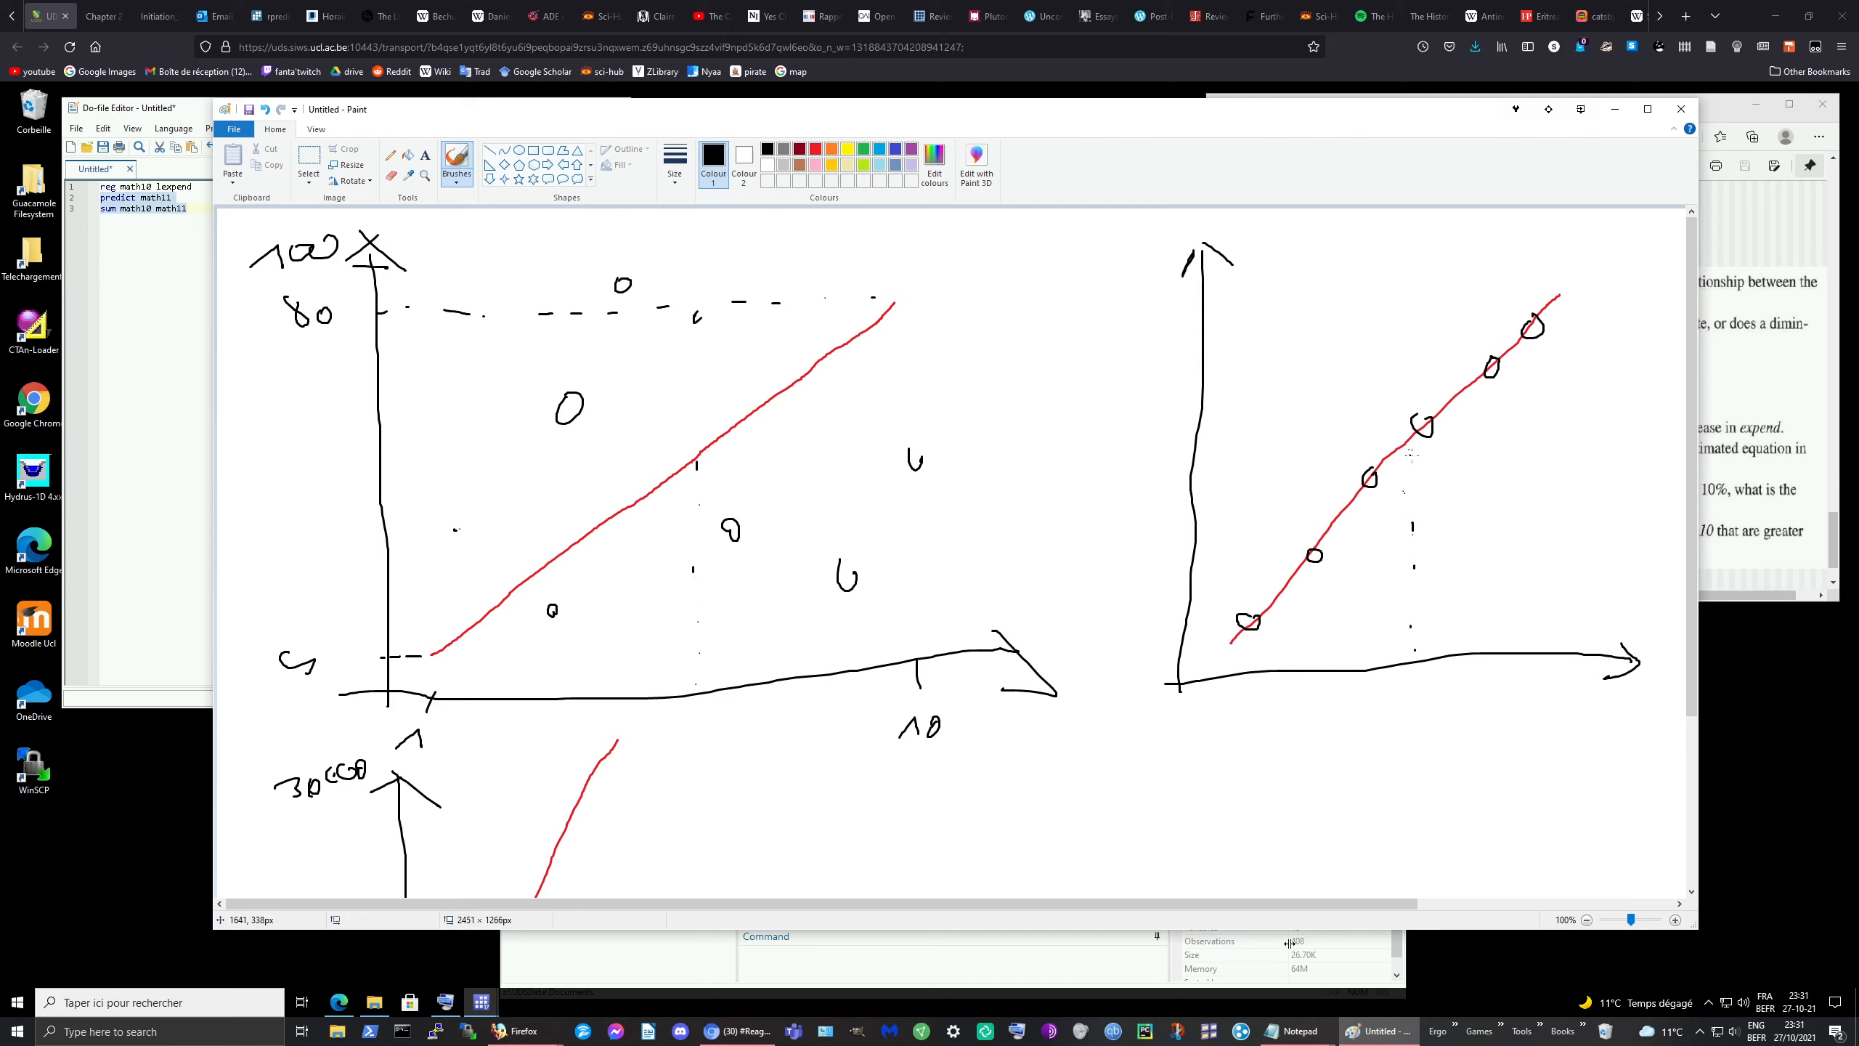
Step: Mark x values below the graphs' axes and add two data points, checking against the Stata results
{"action": "mouse_move", "coordinate": [708, 700]}
{"action": "left_mouse_down"}
{"action": "mouse_move", "coordinate": [689, 713]}
{"action": "mouse_move", "coordinate": [721, 726]}
{"action": "left_mouse_up"}
{"action": "left_click_drag", "start_coordinate": [1424, 679], "coordinate": [1425, 696]}
{"action": "left_click", "coordinate": [1062, 951]}
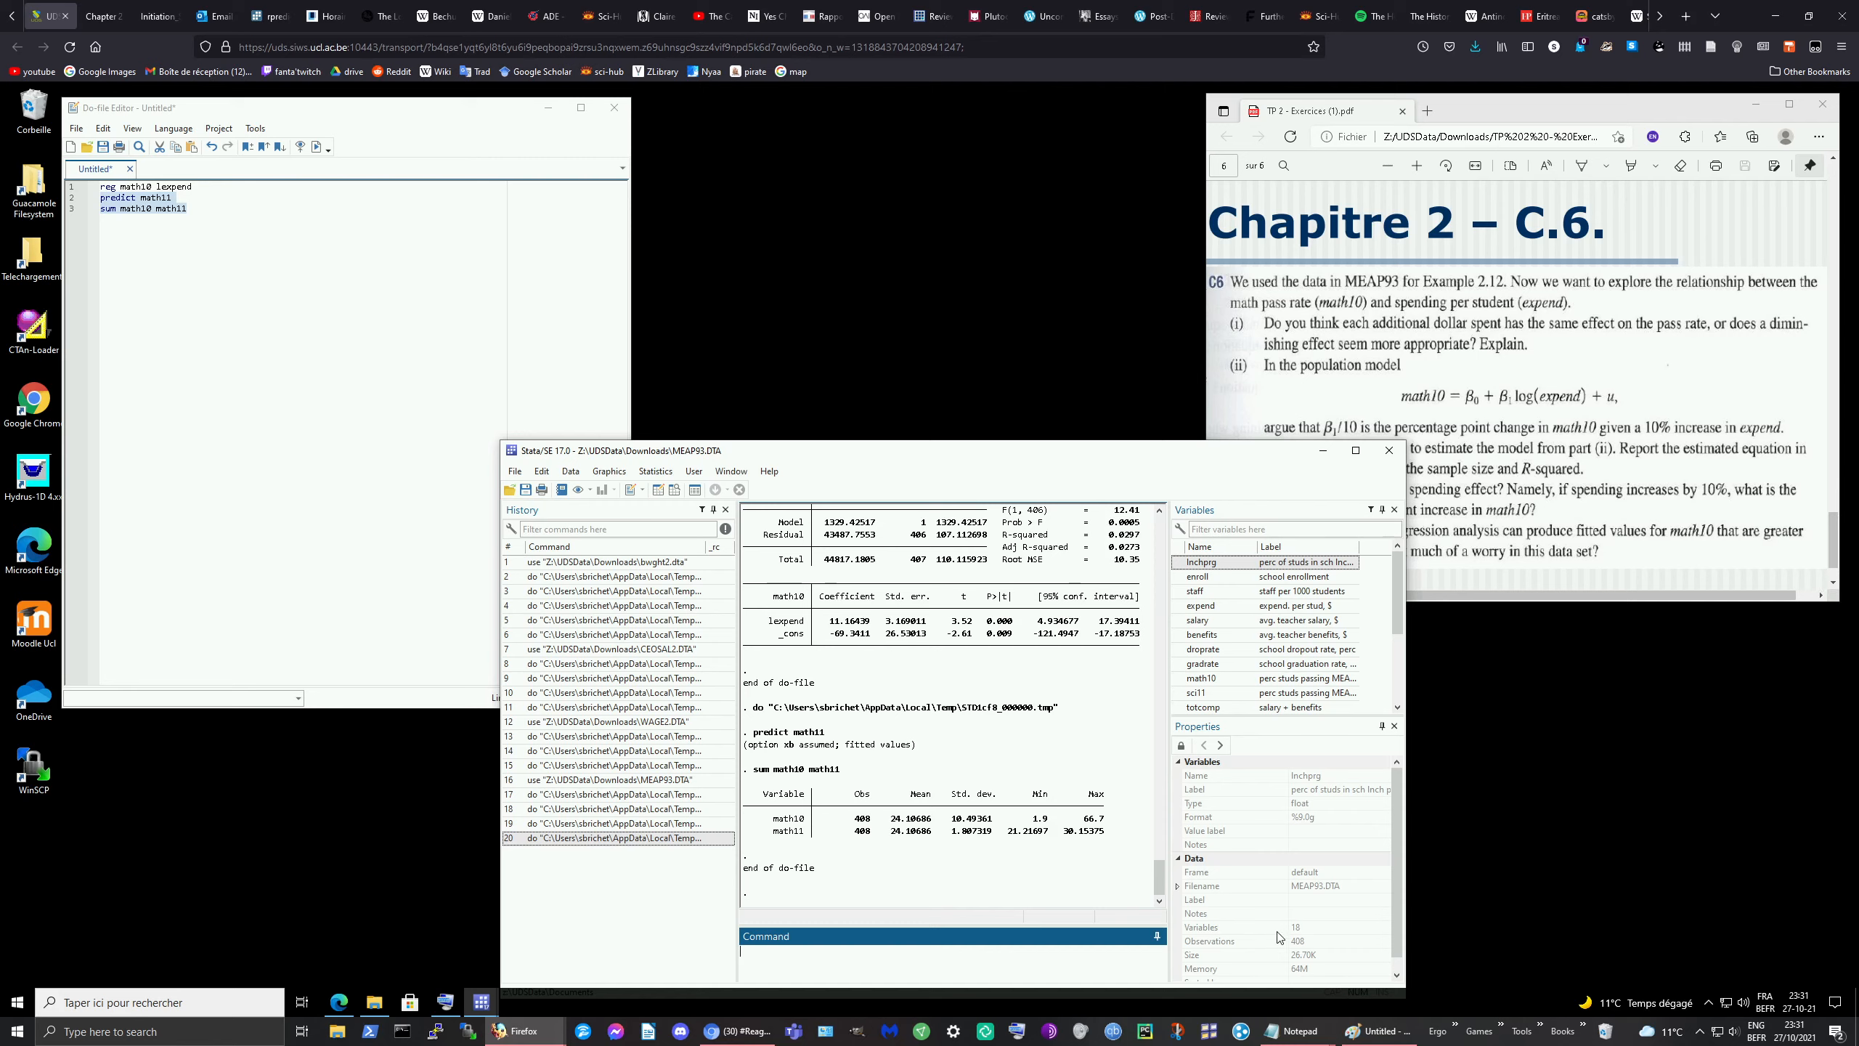
{"action": "left_click", "coordinate": [1372, 1030]}
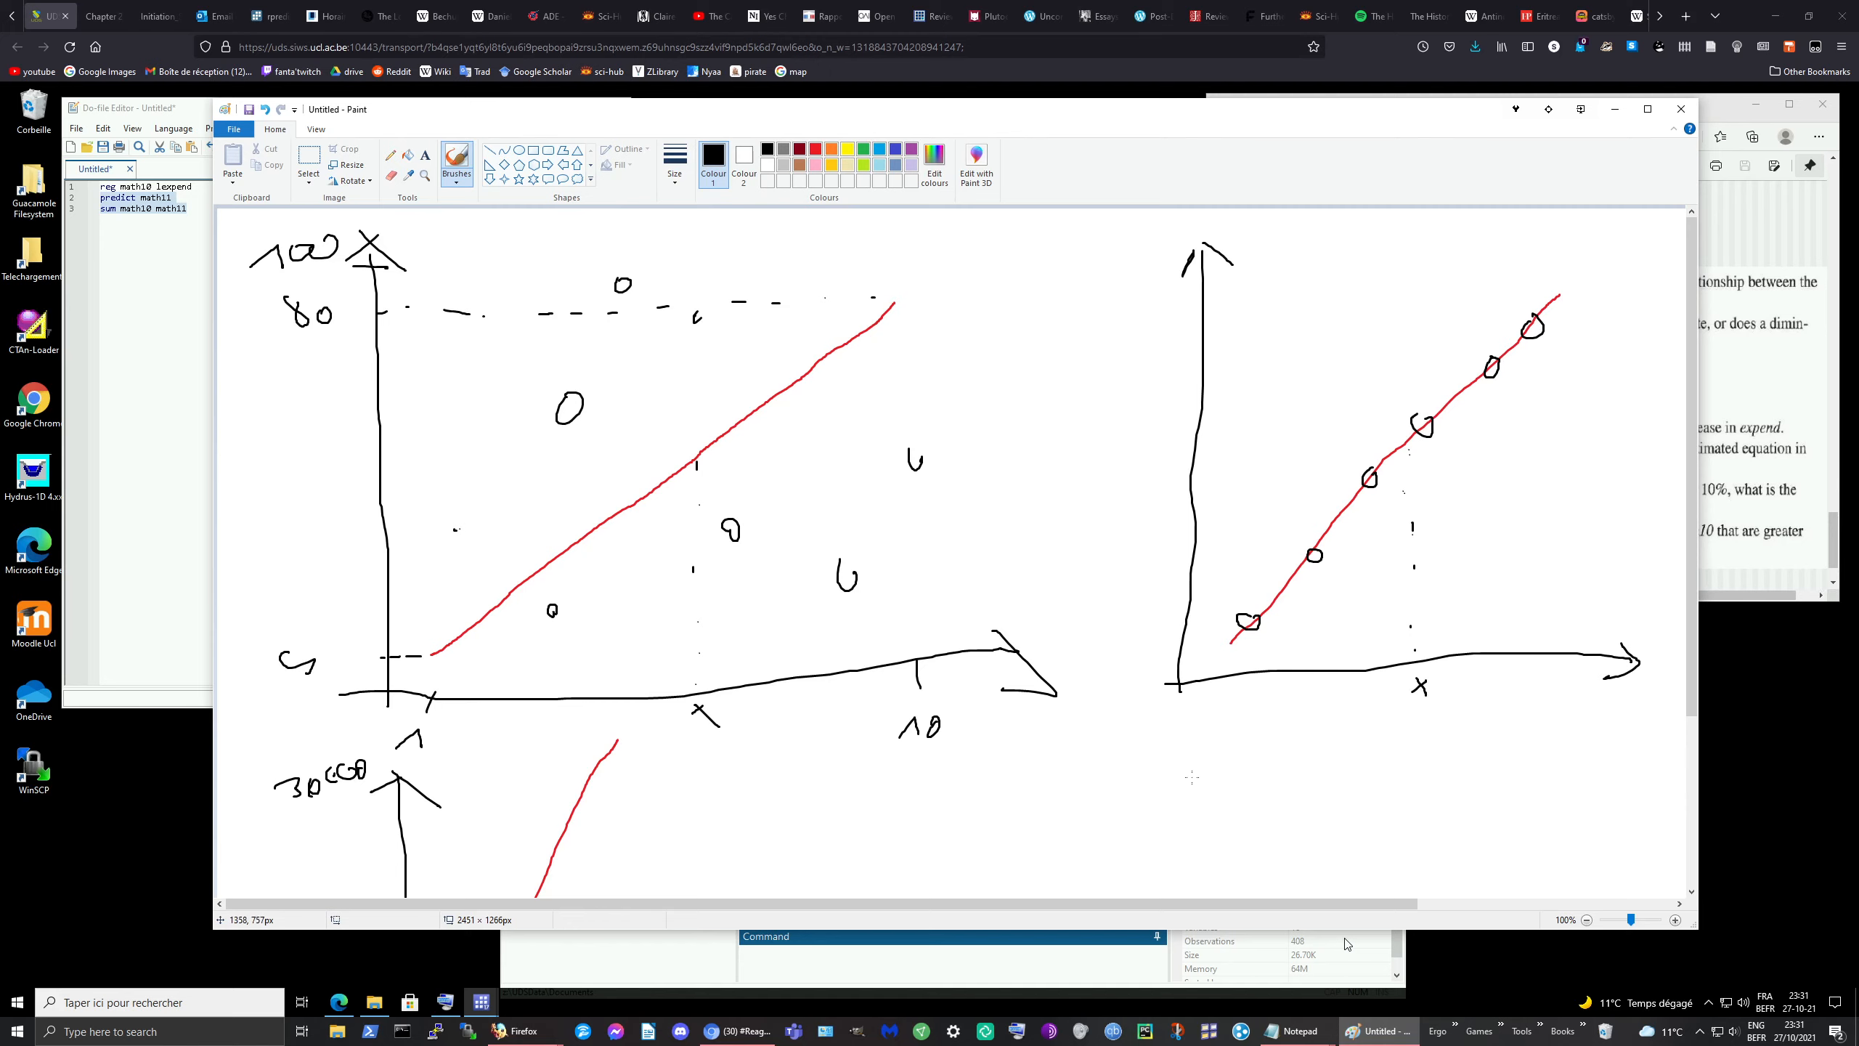
{"action": "left_click", "coordinate": [1030, 959]}
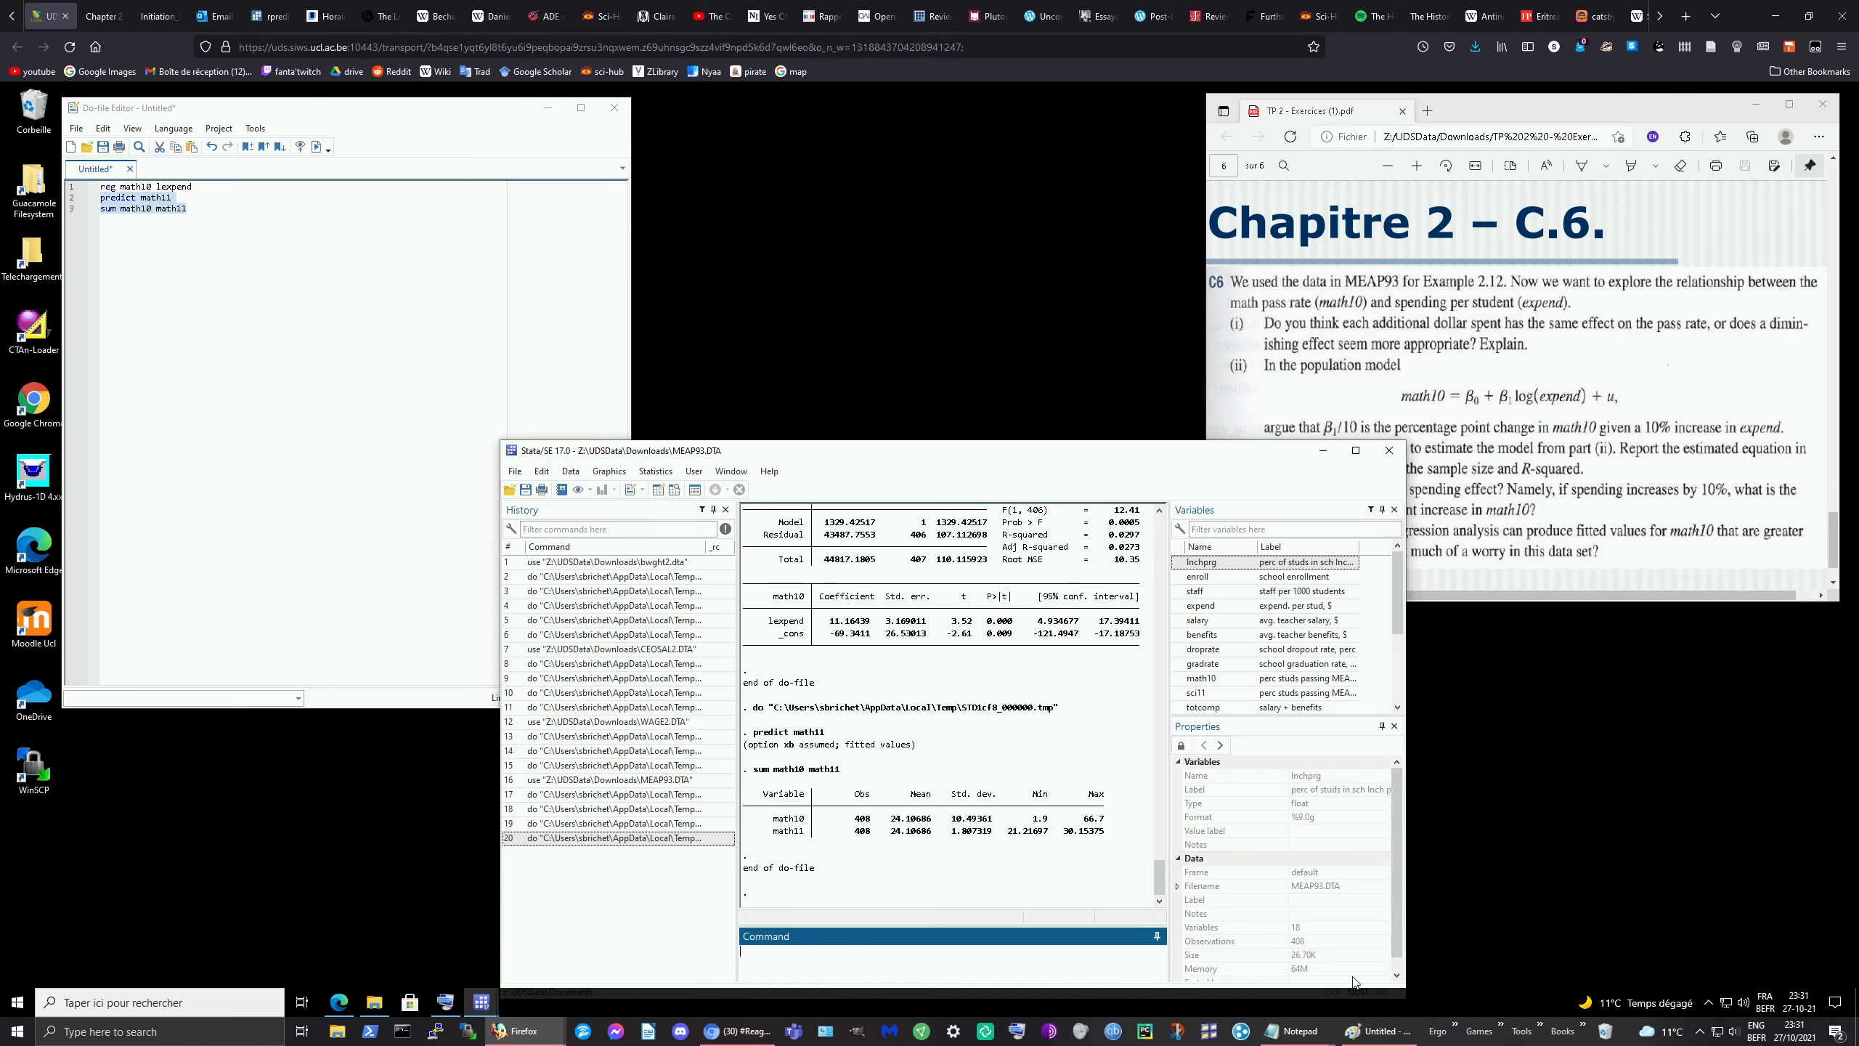
{"action": "left_click", "coordinate": [1363, 1031]}
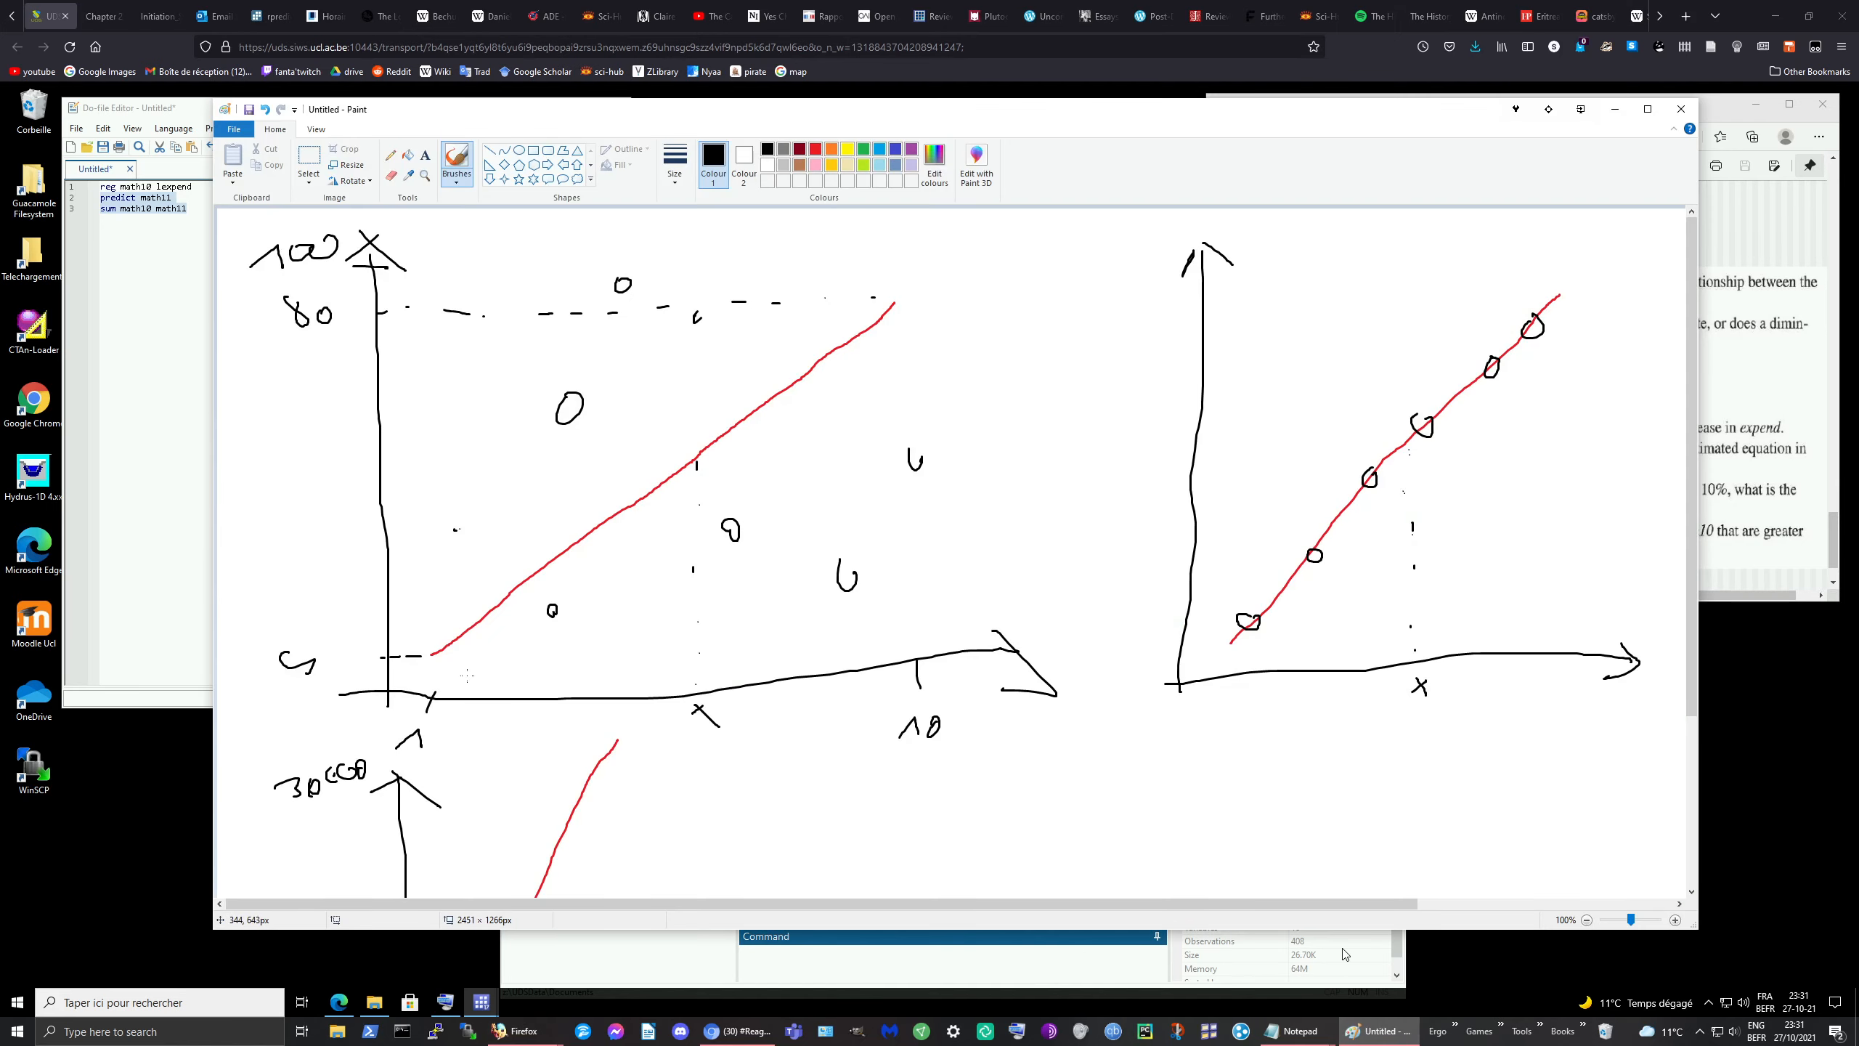
{"action": "left_click_drag", "start_coordinate": [433, 678], "coordinate": [430, 681]}
{"action": "mouse_move", "coordinate": [827, 235]}
{"action": "left_mouse_down"}
{"action": "mouse_move", "coordinate": [810, 247]}
{"action": "mouse_move", "coordinate": [829, 237]}
{"action": "left_mouse_up"}
{"action": "left_click", "coordinate": [681, 963]}
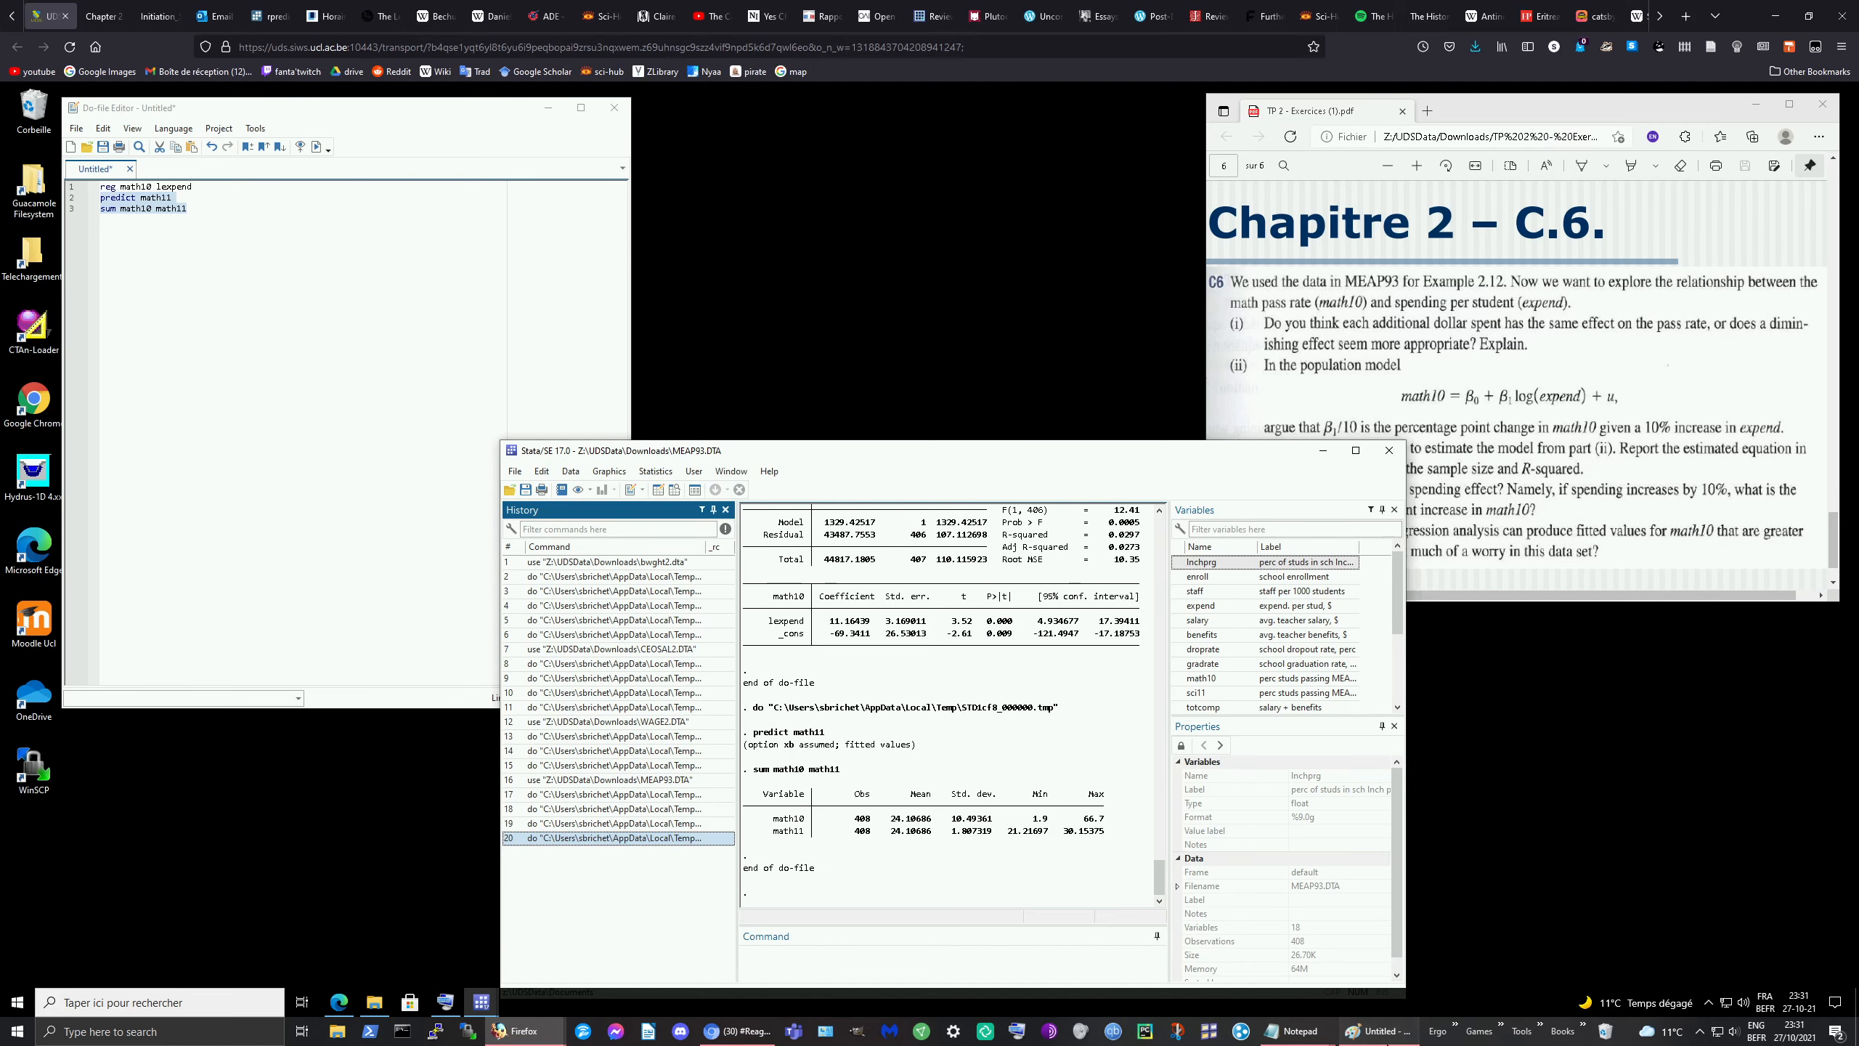
{"action": "left_click", "coordinate": [1376, 1030]}
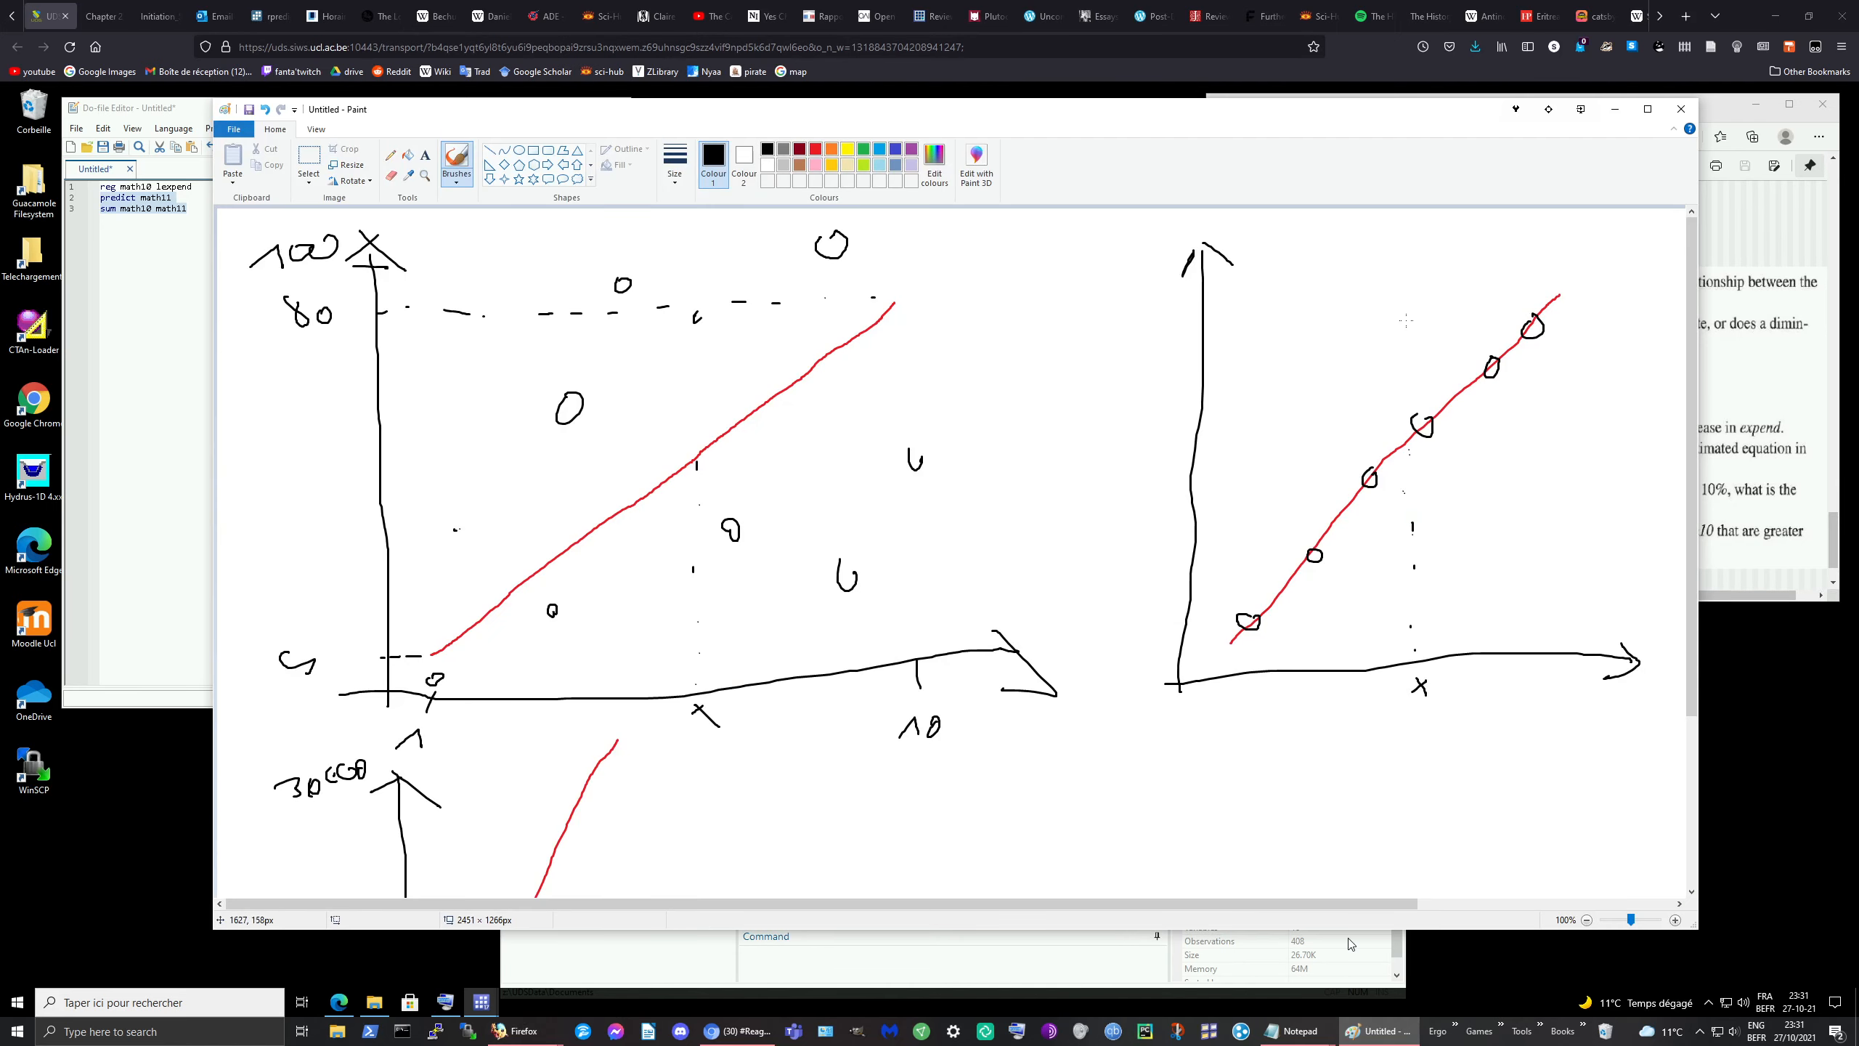
Step: Circle points at the curves' tops, write 30 beside the right graph's axis, and minimize Paint
{"action": "scroll", "coordinate": [1272, 538], "scroll_direction": "down", "scroll_amount": 3}
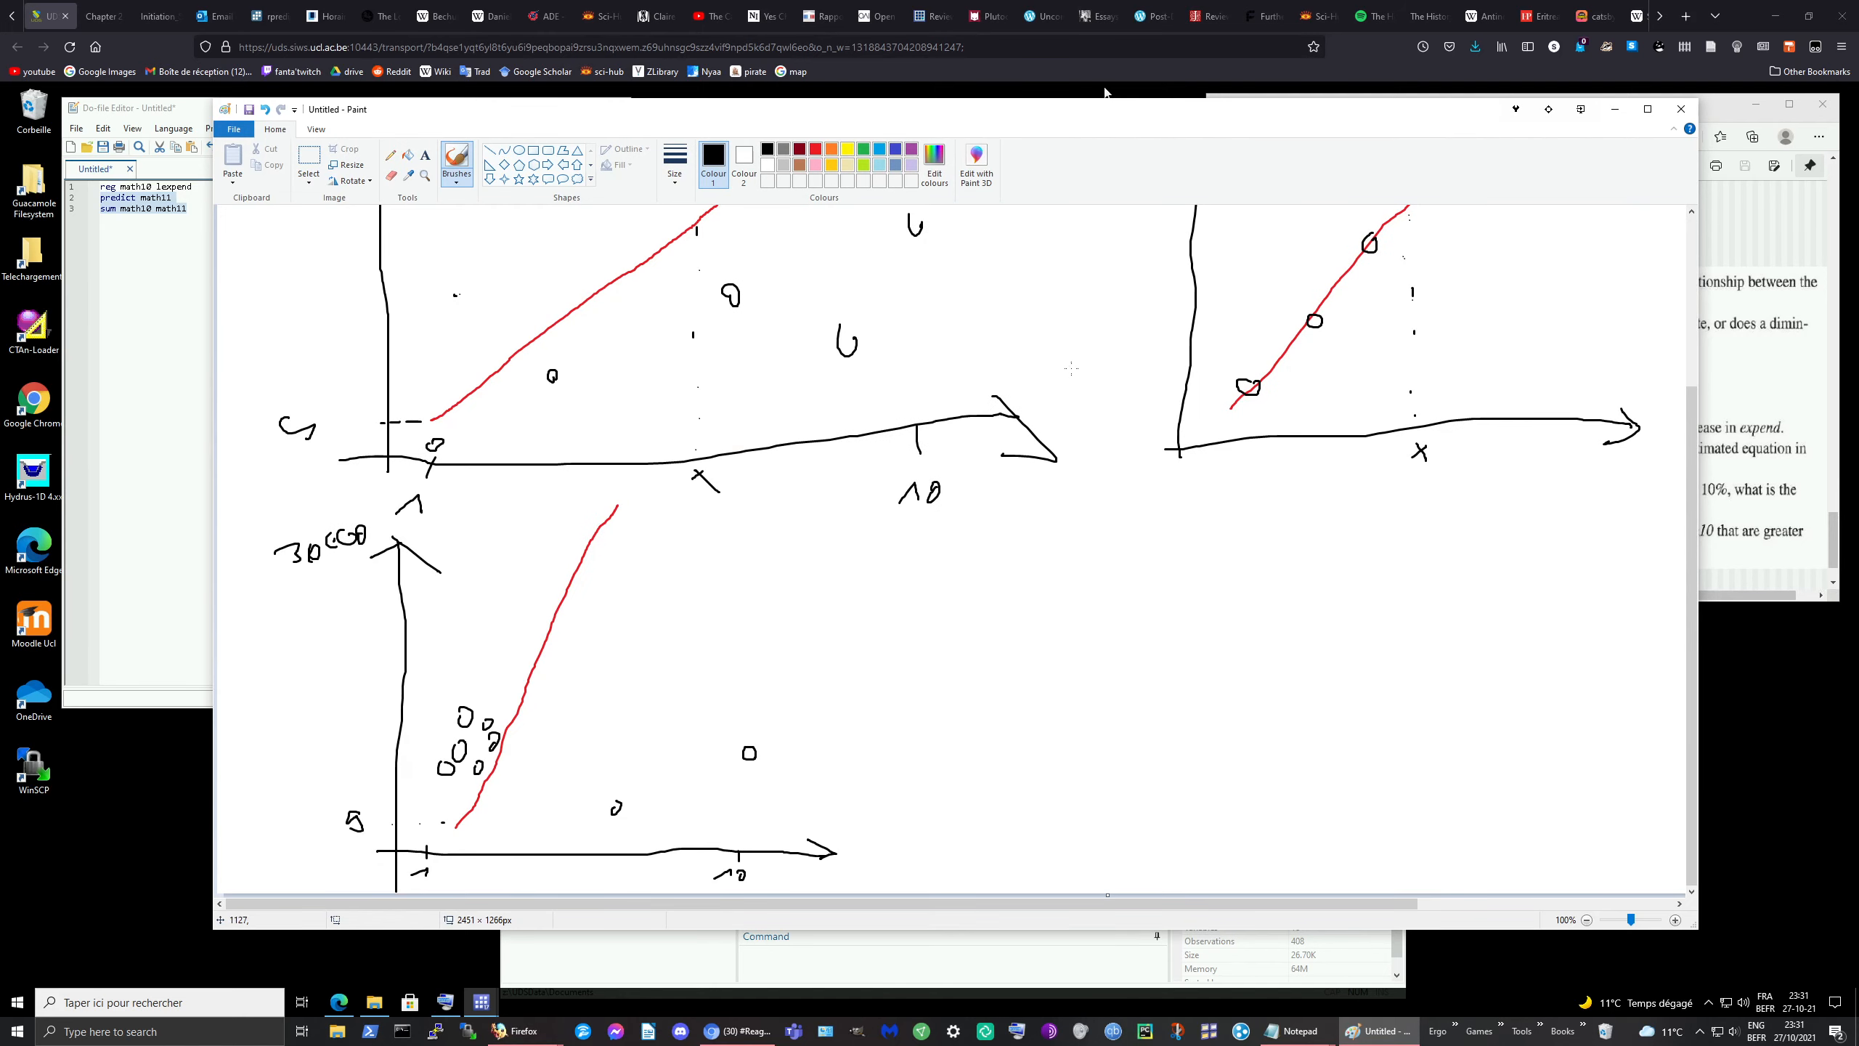
{"action": "scroll", "coordinate": [1298, 546], "scroll_direction": "up", "scroll_amount": 3}
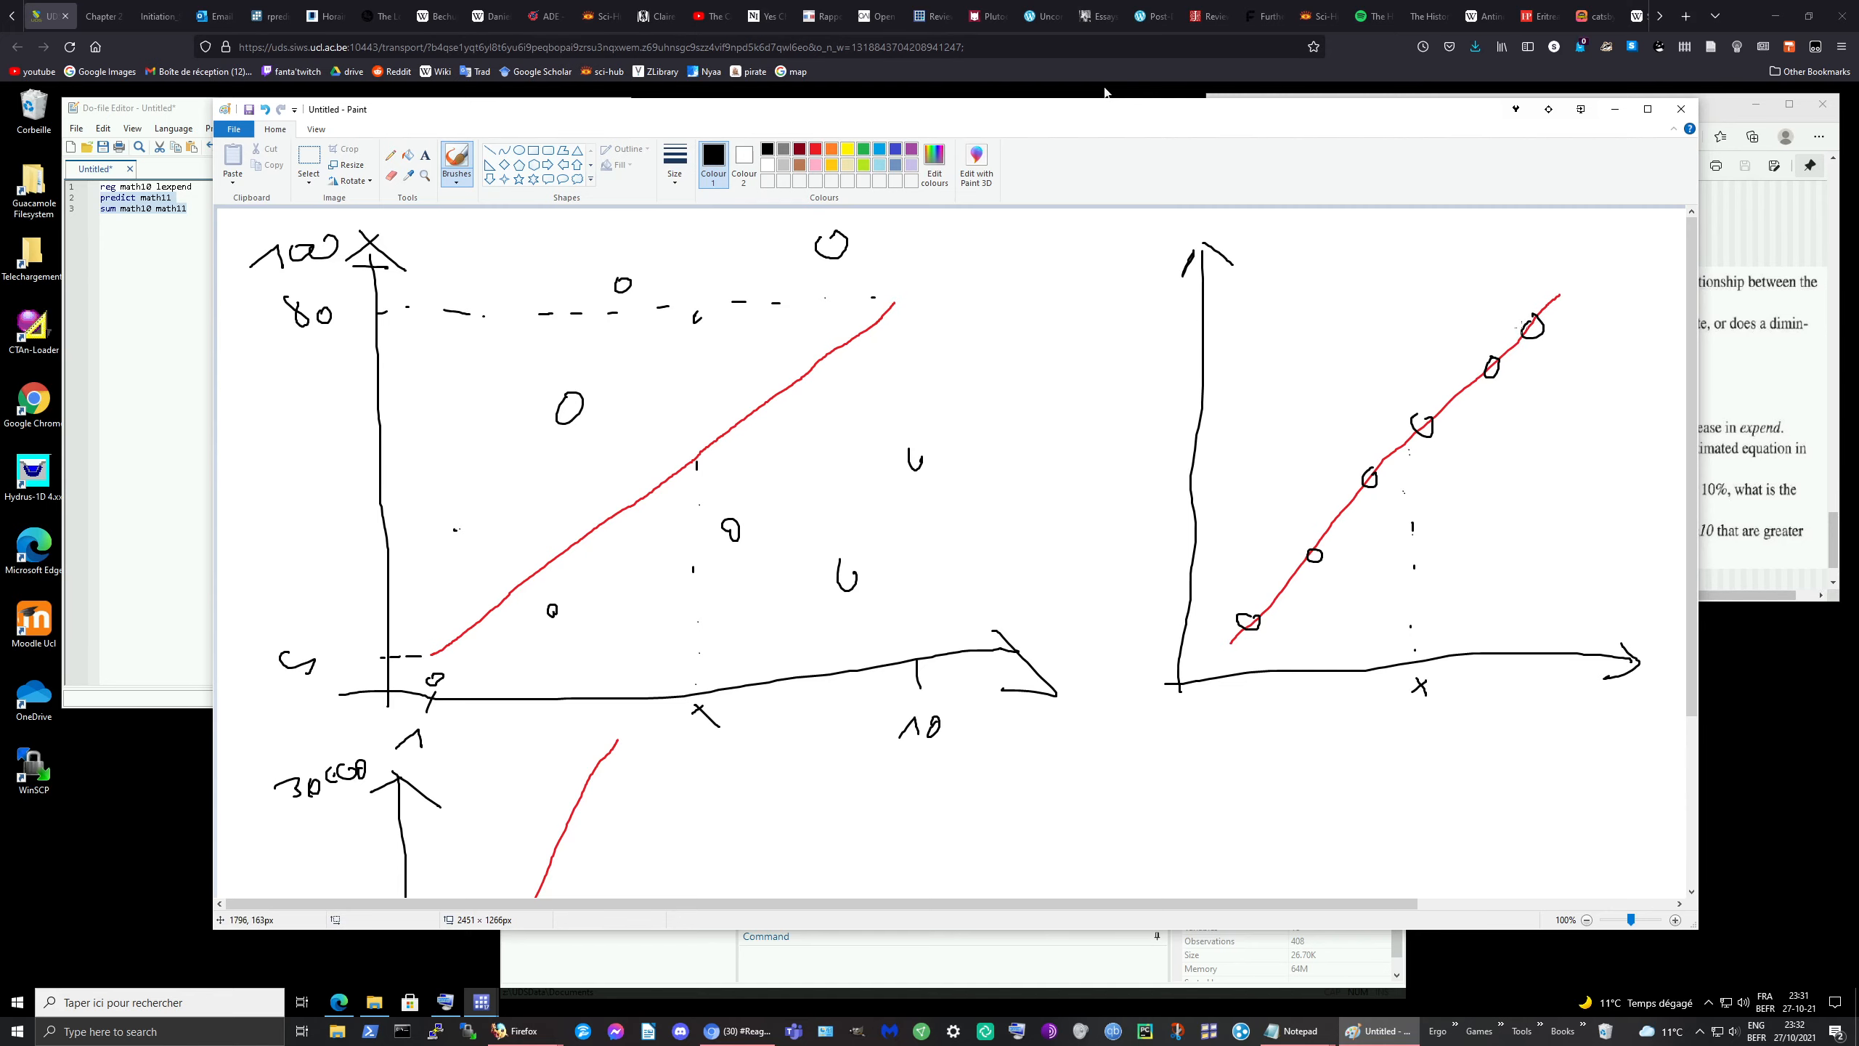
{"action": "left_click", "coordinate": [1026, 975]}
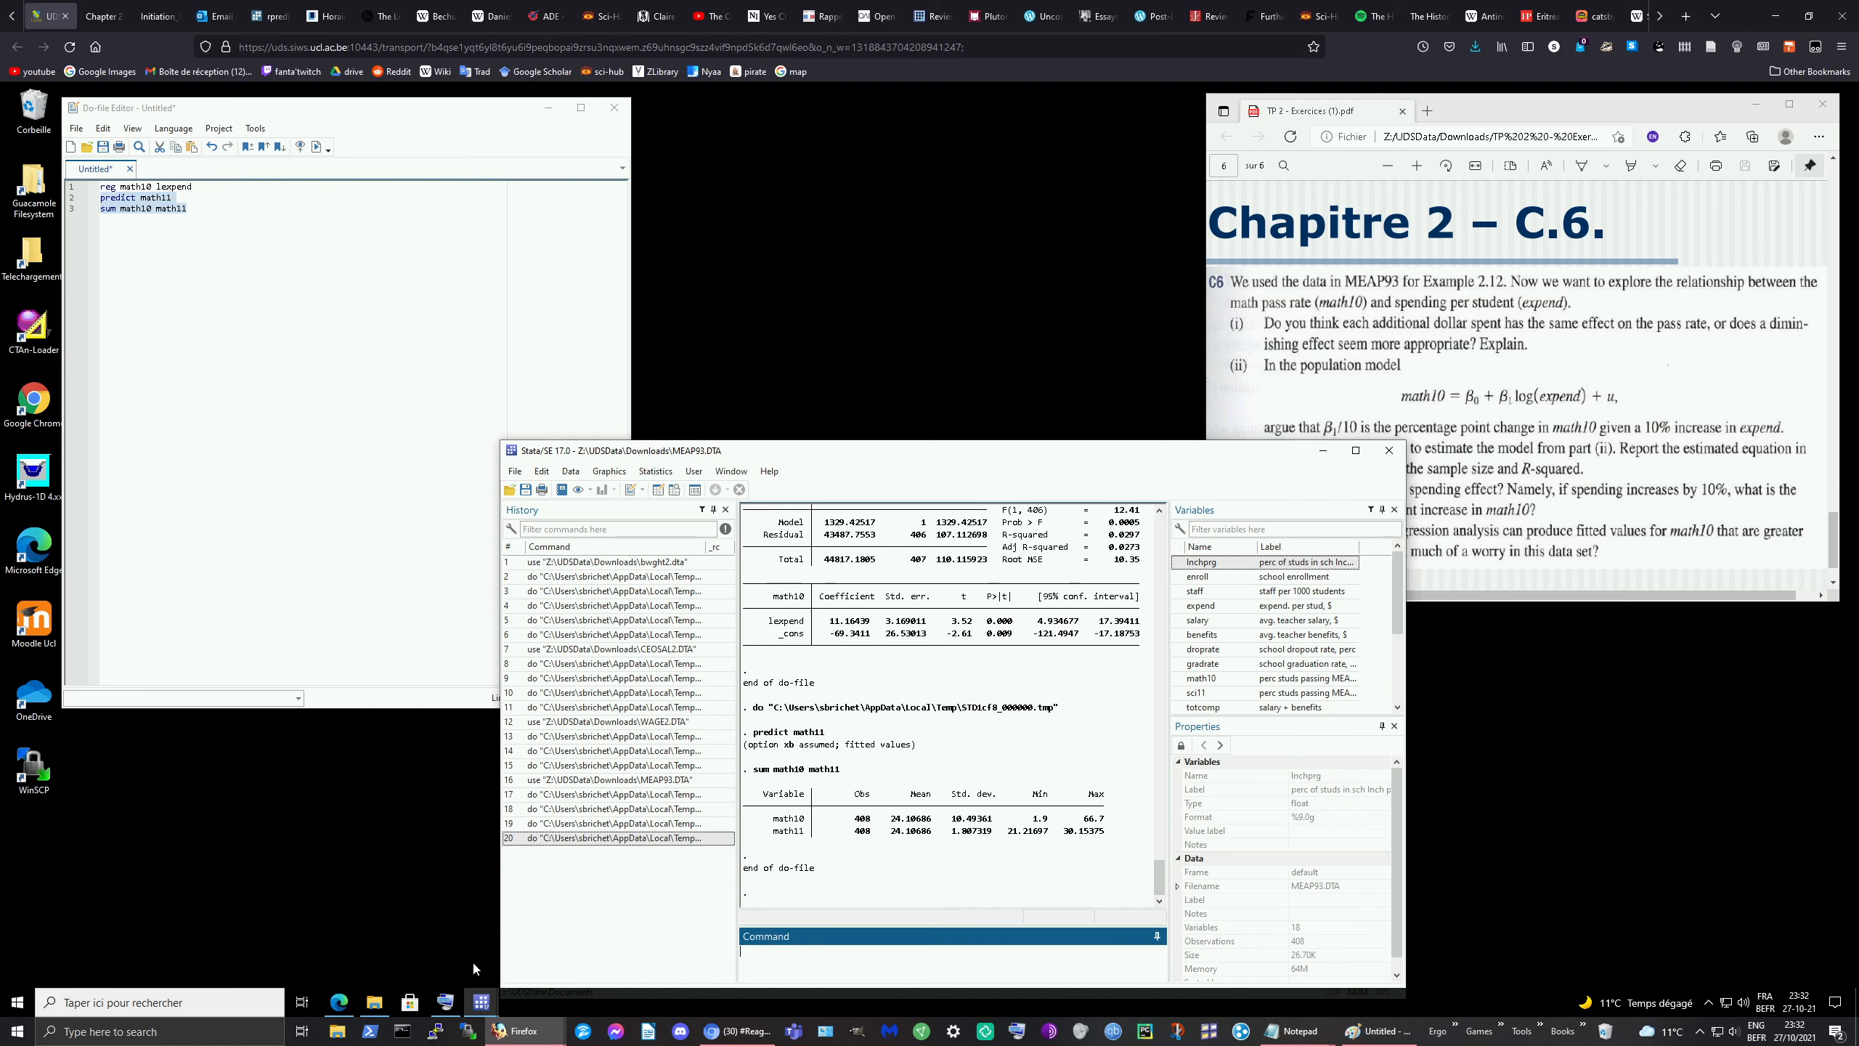
{"action": "left_click", "coordinate": [1380, 1034]}
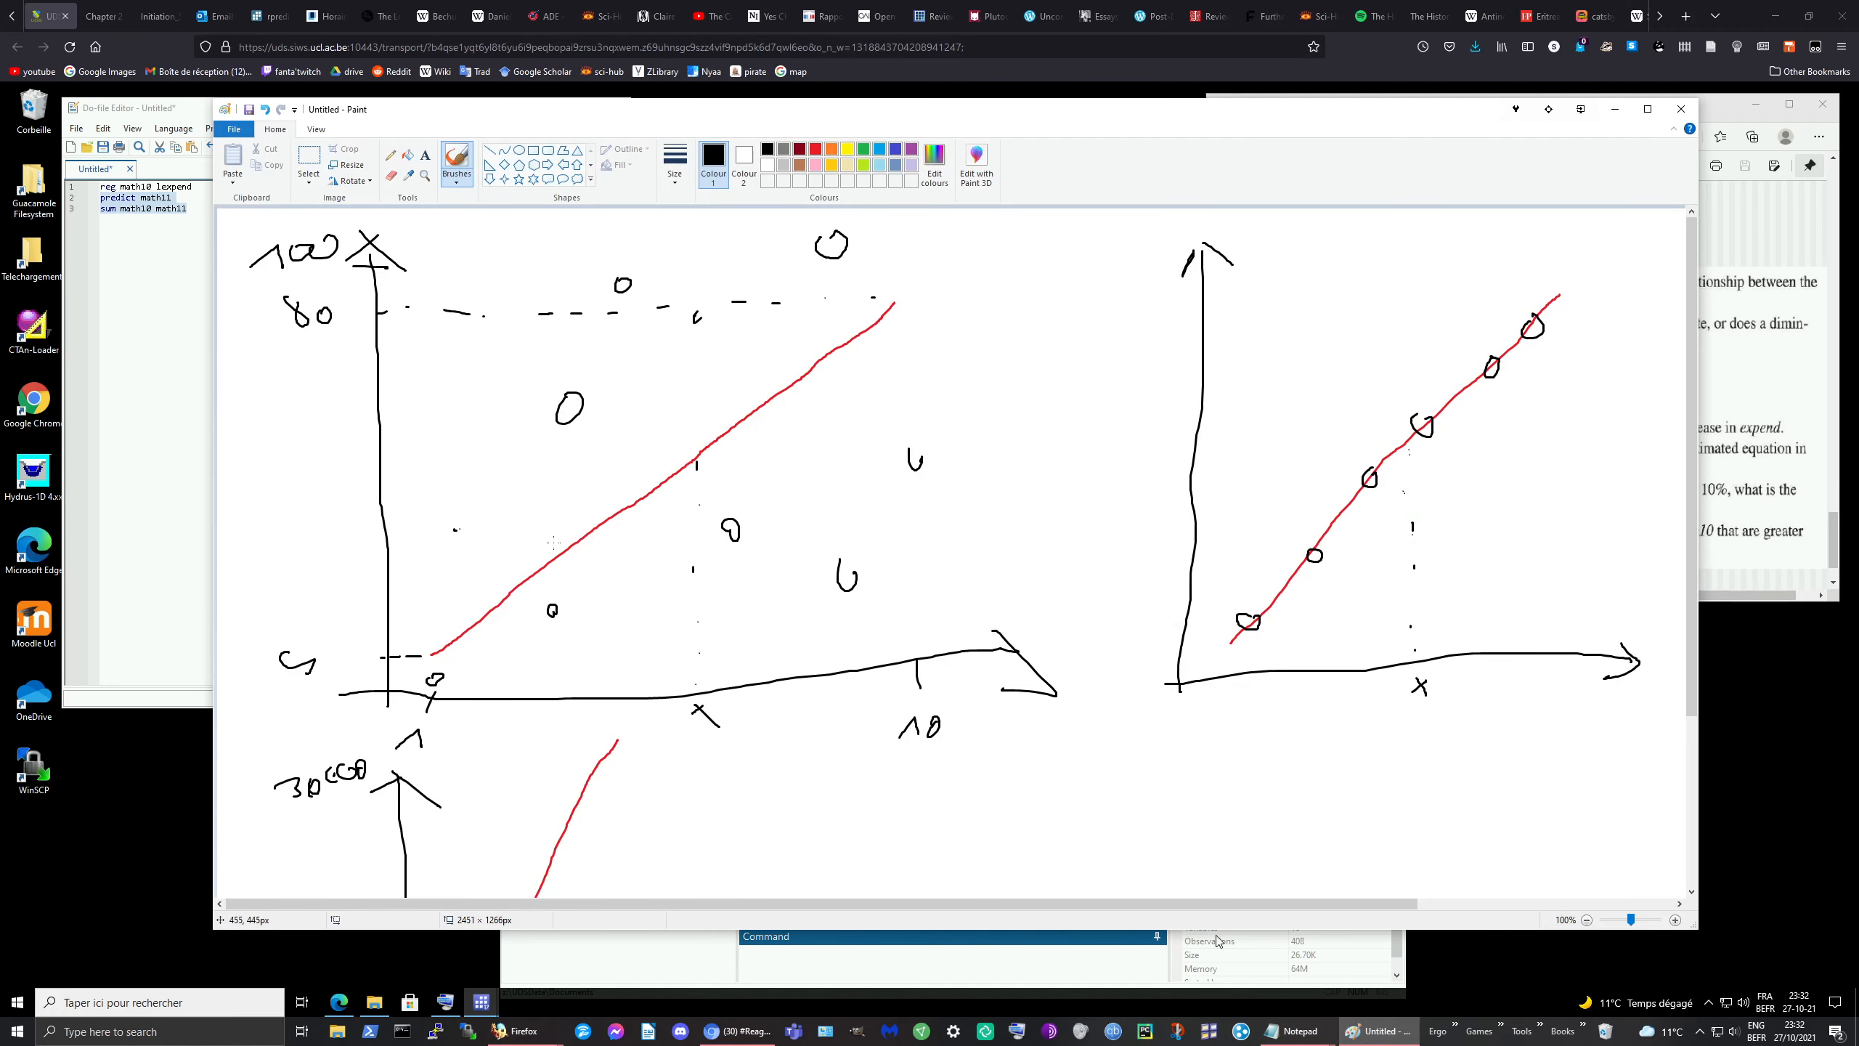
{"action": "scroll", "coordinate": [560, 630], "scroll_direction": "down", "scroll_amount": 3}
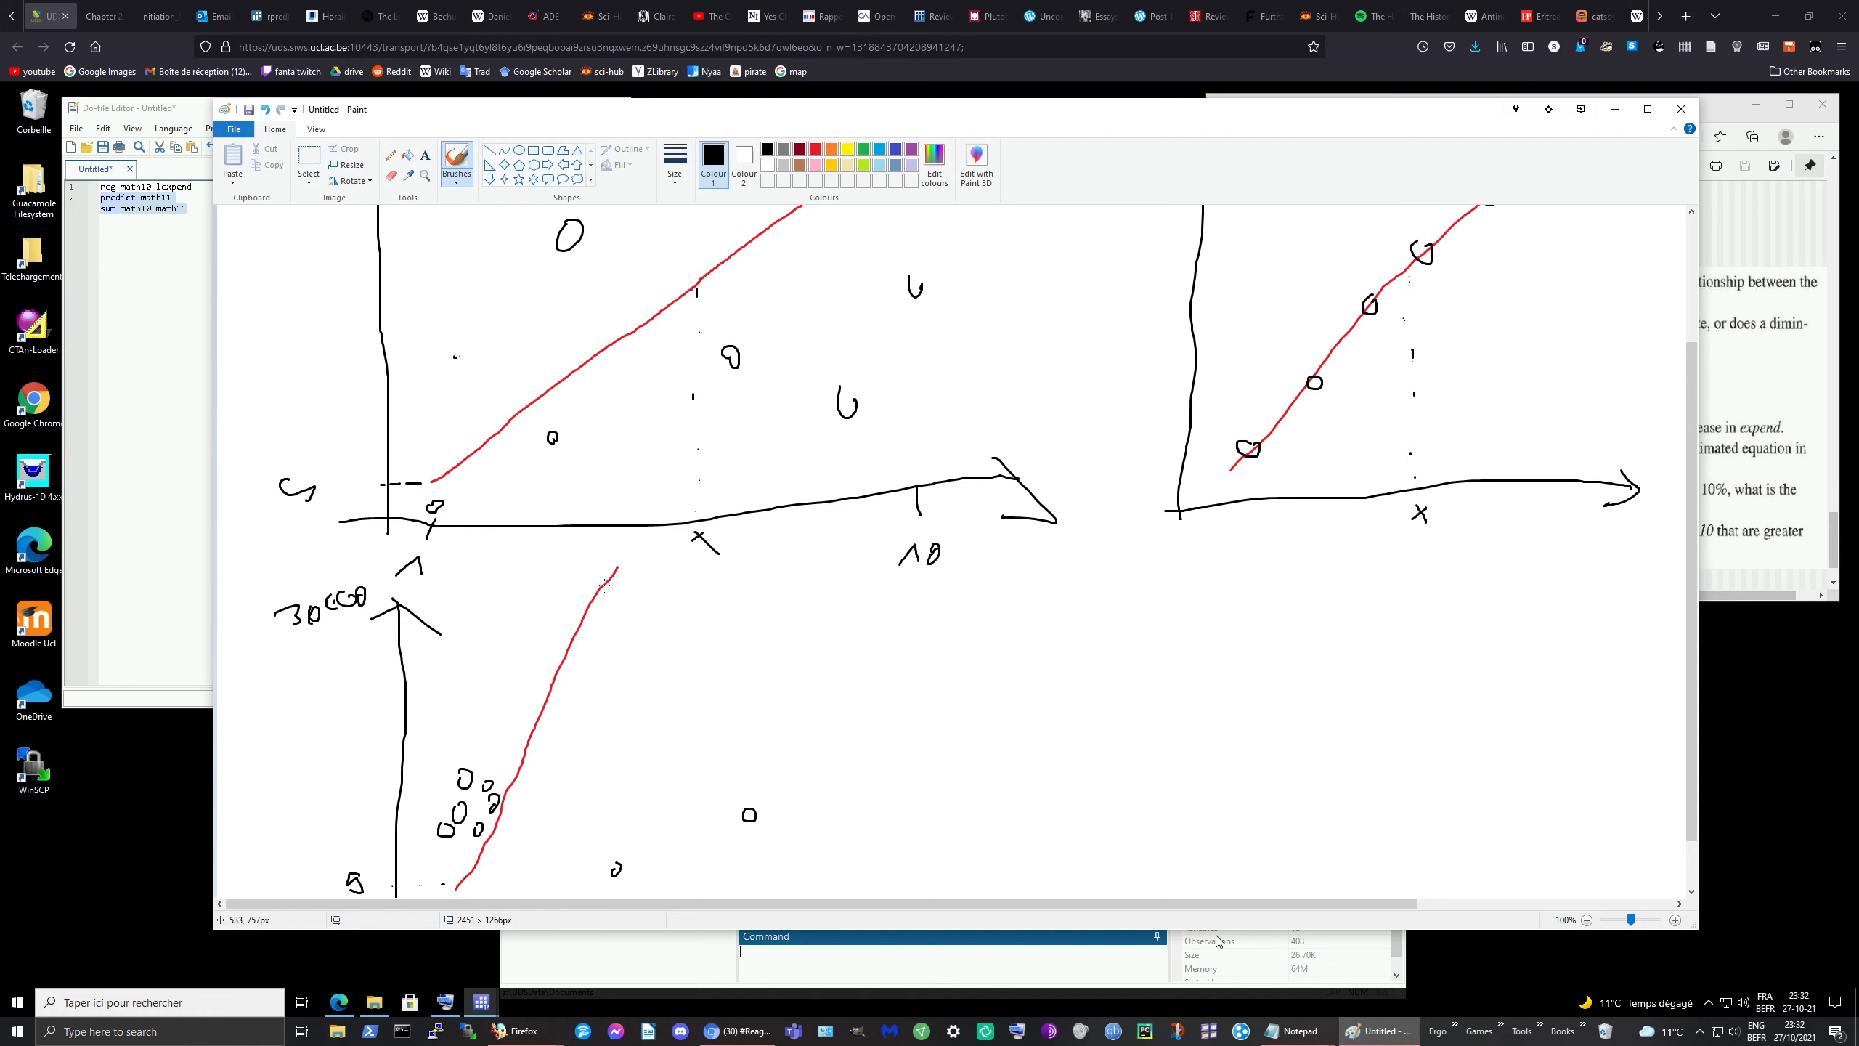
{"action": "scroll", "coordinate": [1399, 278], "scroll_direction": "up", "scroll_amount": 3}
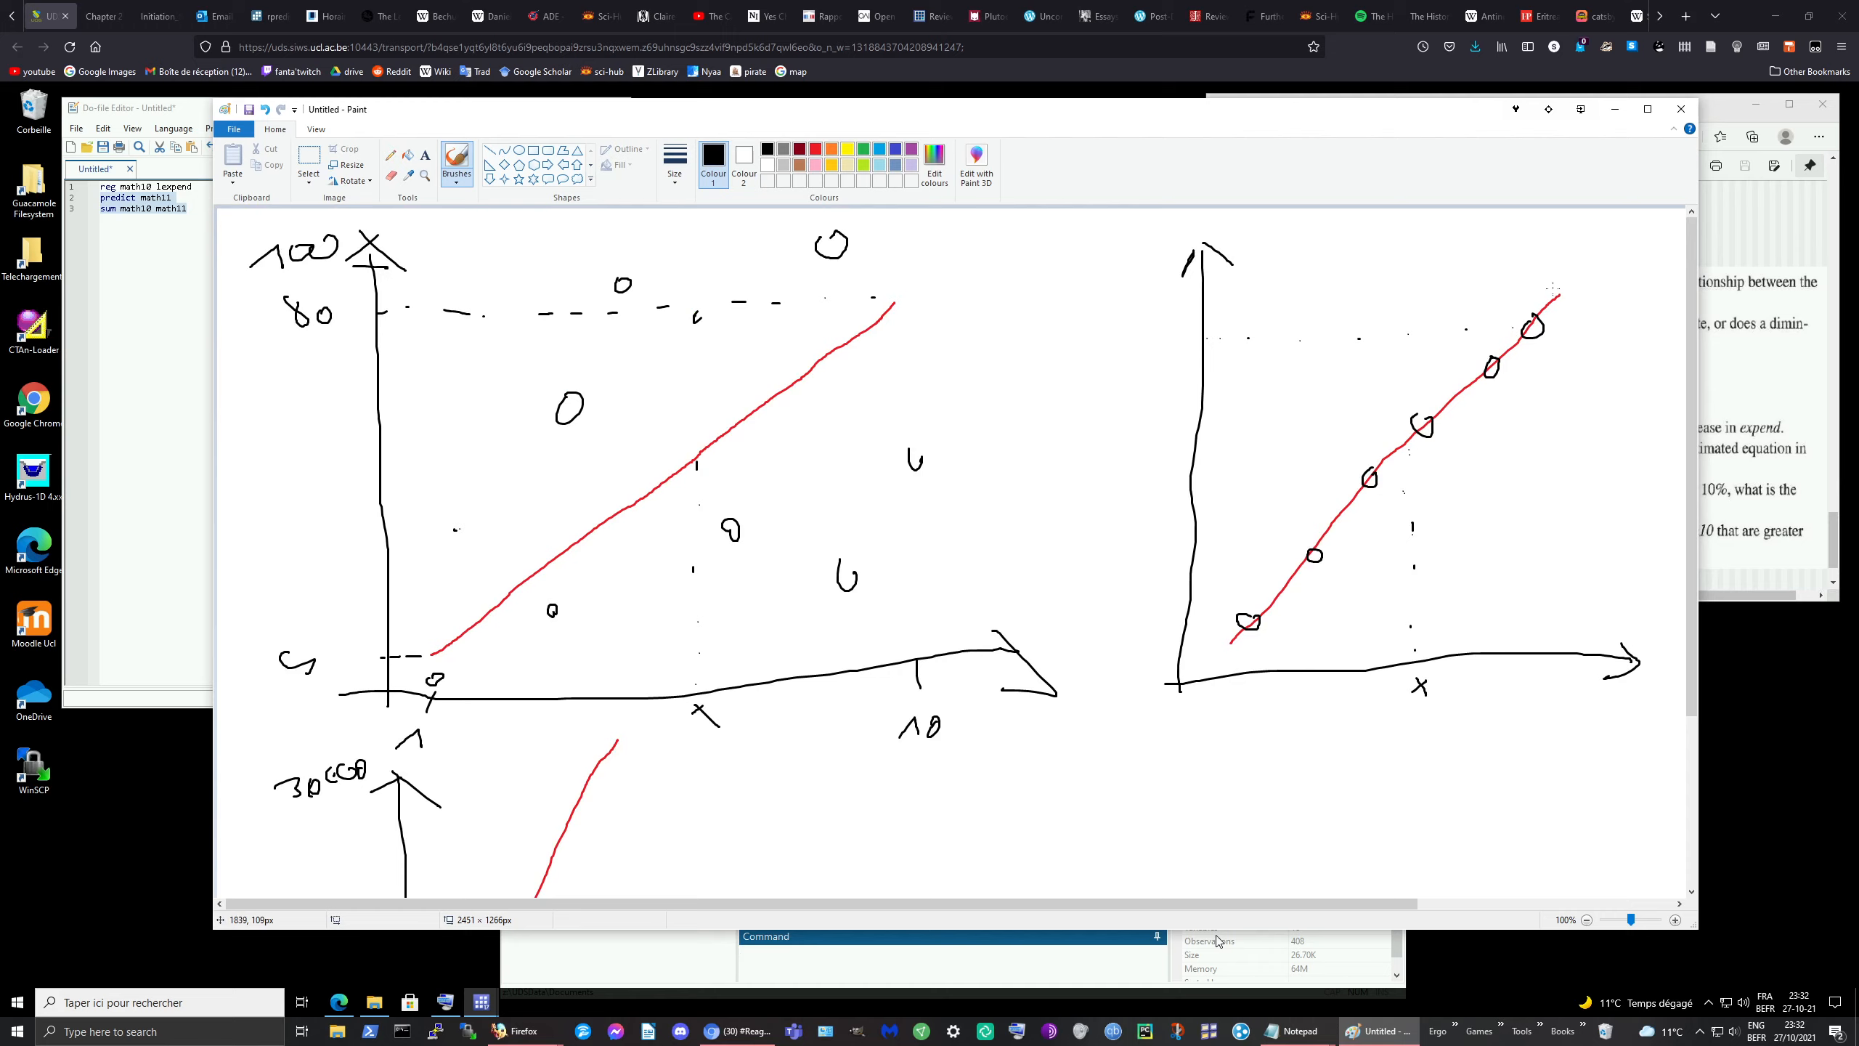
{"action": "mouse_move", "coordinate": [1557, 287]}
{"action": "left_mouse_down"}
{"action": "mouse_move", "coordinate": [1574, 301]}
{"action": "mouse_move", "coordinate": [1553, 287]}
{"action": "left_mouse_up"}
{"action": "left_click_drag", "start_coordinate": [1158, 291], "coordinate": [1156, 309]}
{"action": "mouse_move", "coordinate": [1181, 295]}
{"action": "left_mouse_down"}
{"action": "mouse_move", "coordinate": [1187, 311]}
{"action": "mouse_move", "coordinate": [1179, 296]}
{"action": "left_mouse_up"}
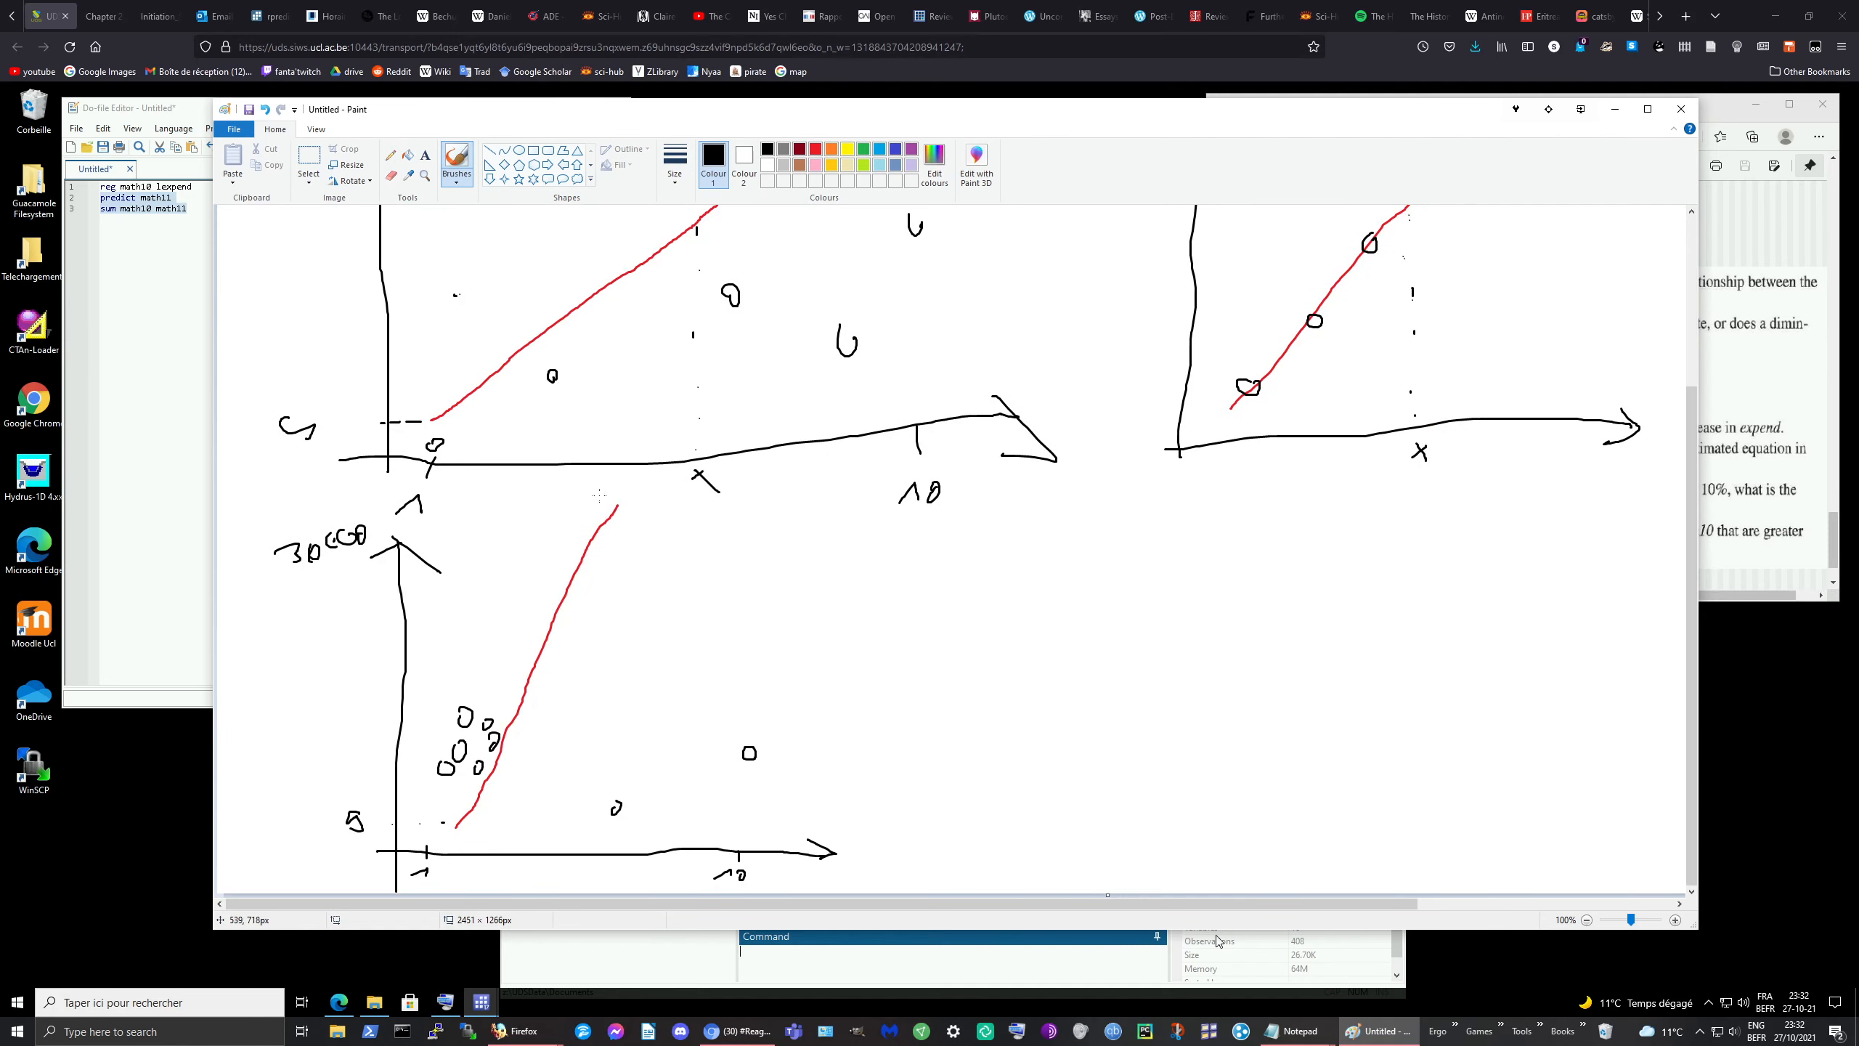
{"action": "mouse_move", "coordinate": [598, 496]}
{"action": "left_mouse_down"}
{"action": "mouse_move", "coordinate": [615, 488]}
{"action": "mouse_move", "coordinate": [583, 504]}
{"action": "left_mouse_up"}
{"action": "left_click", "coordinate": [1614, 109]}
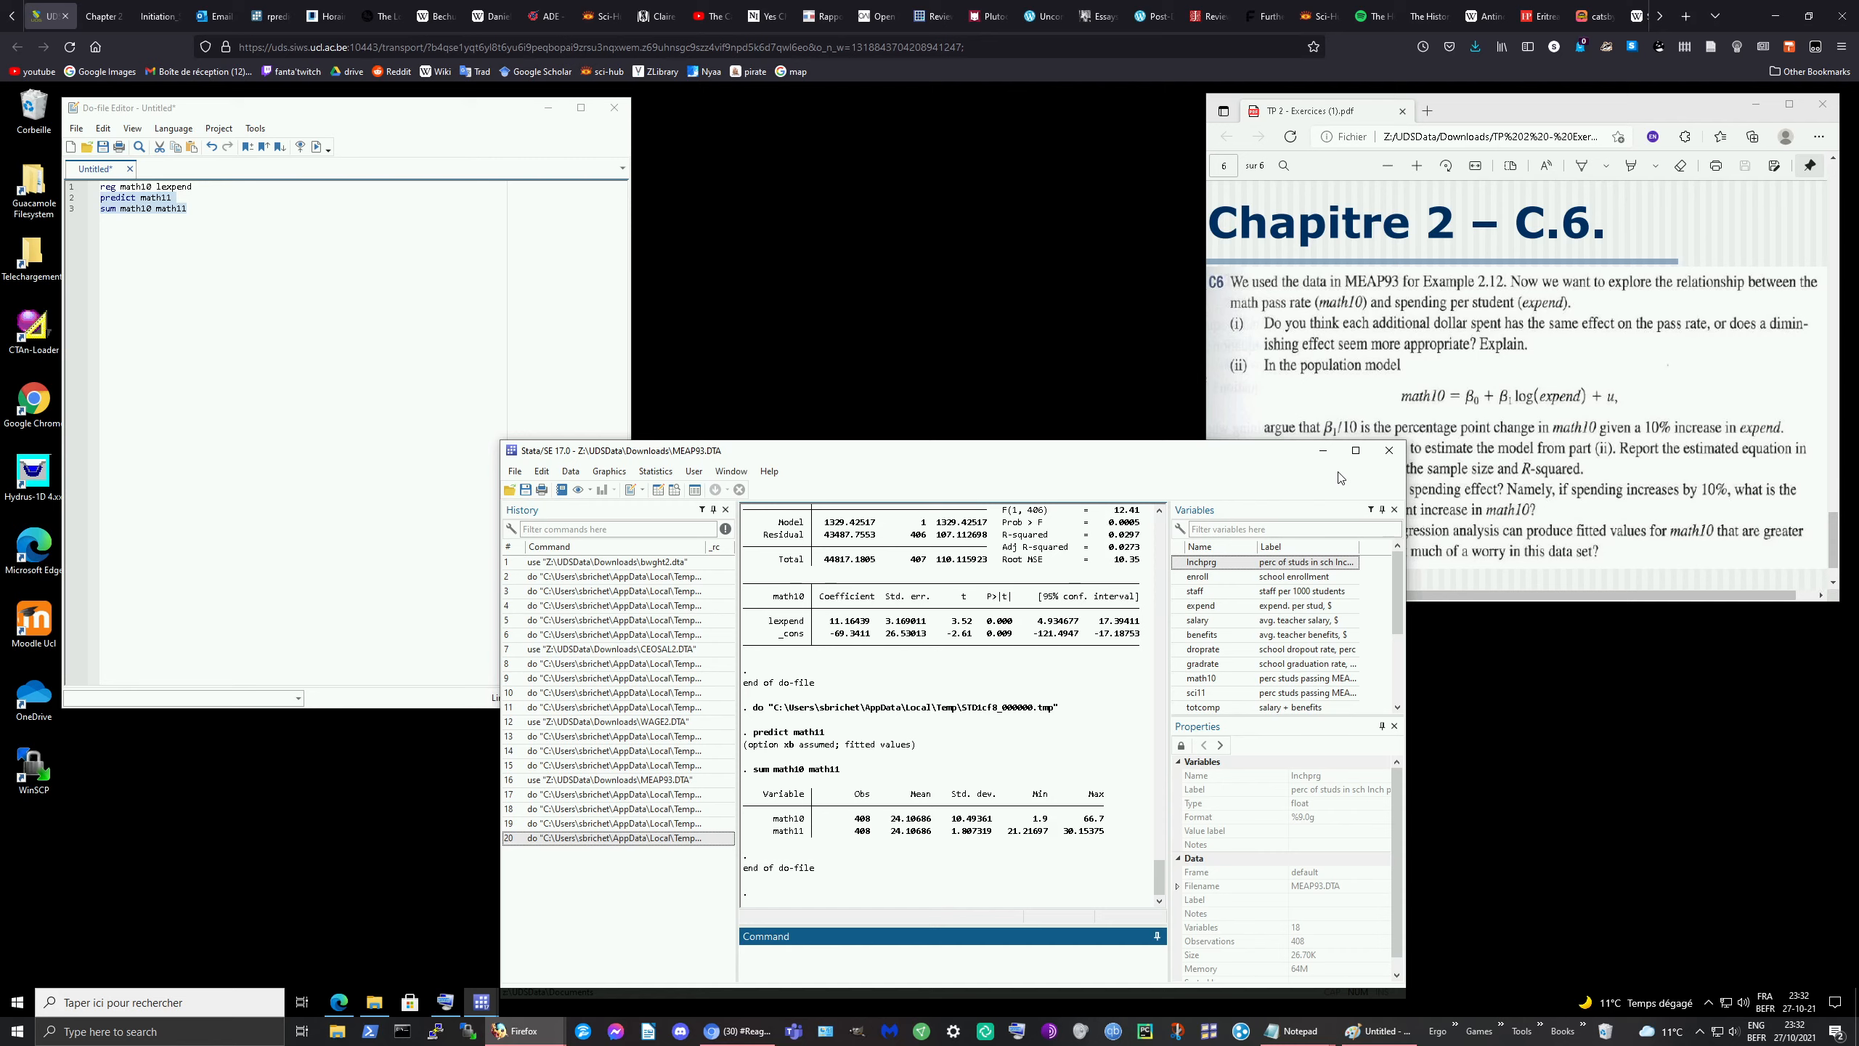
Step: Search the open Firefox tabs for 'rythm' using the List all tabs menu
{"action": "left_click", "coordinate": [1714, 15]}
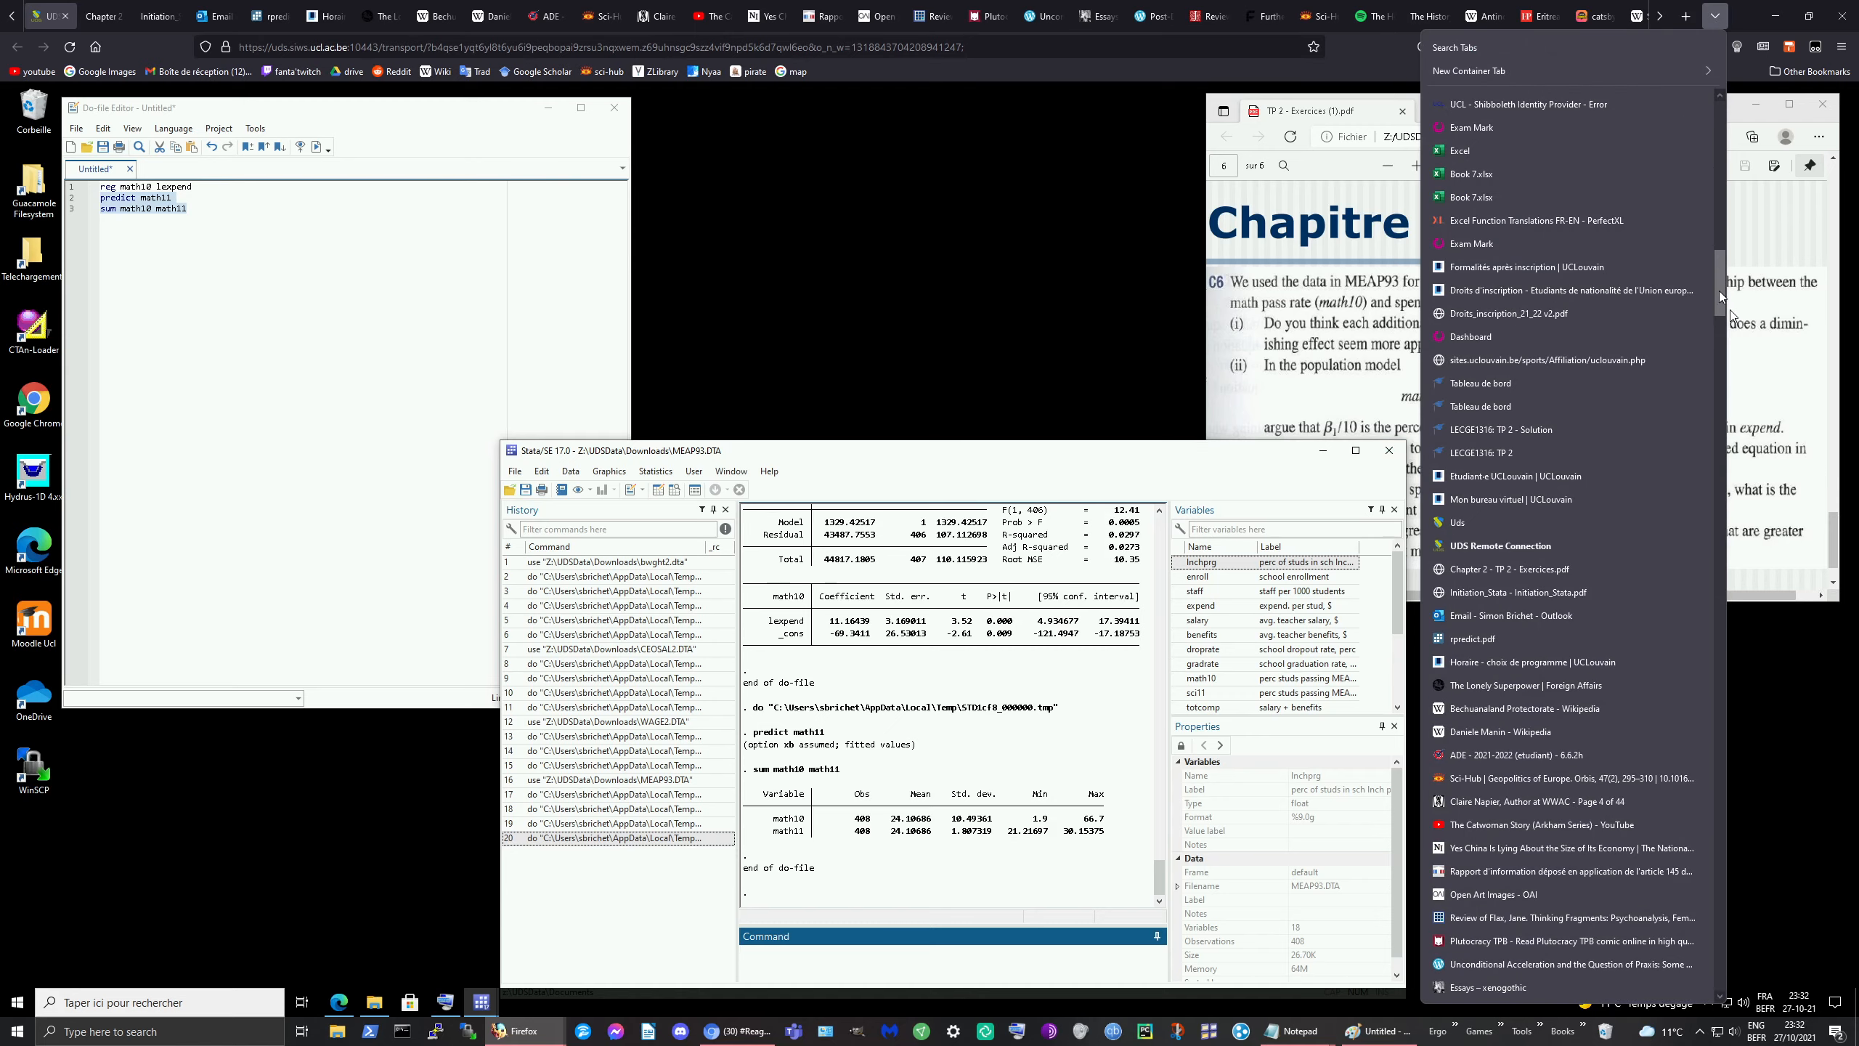
{"action": "left_click_drag", "start_coordinate": [1721, 292], "coordinate": [1731, 207]}
{"action": "left_click", "coordinate": [1478, 48]}
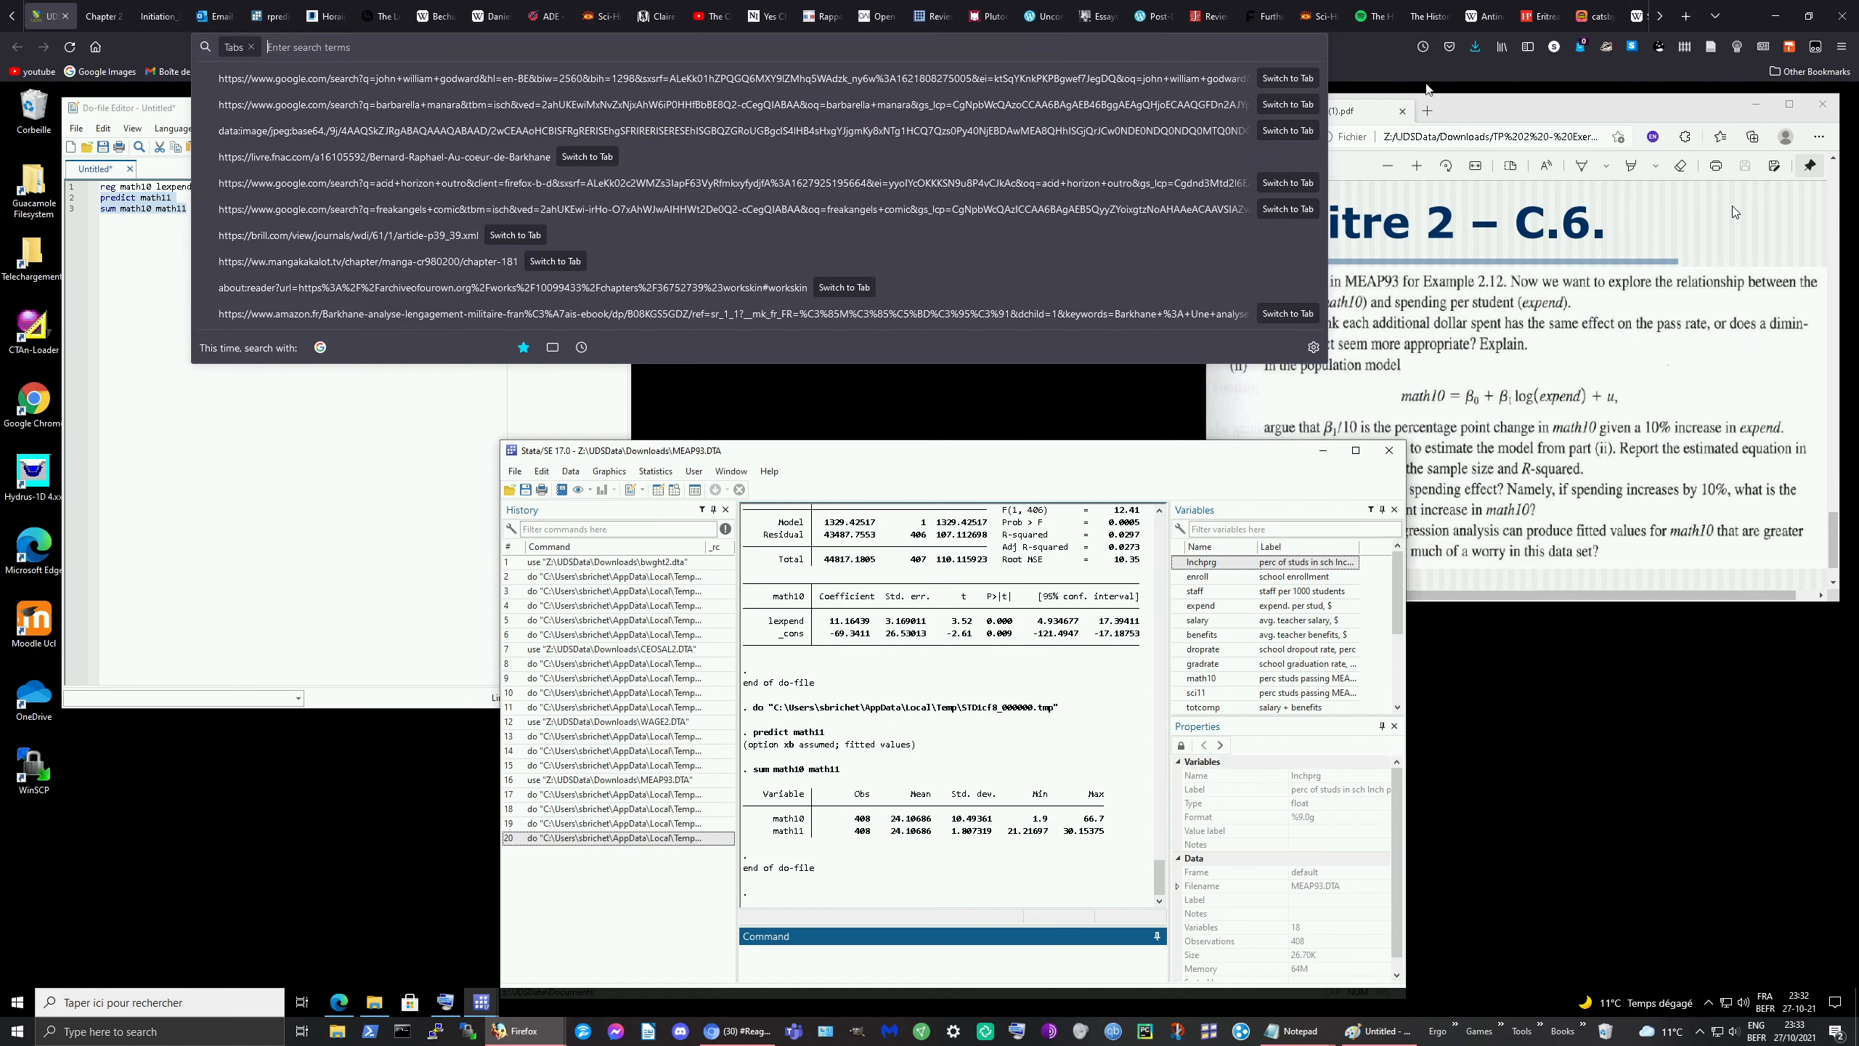
{"action": "type", "text": "ryth"}
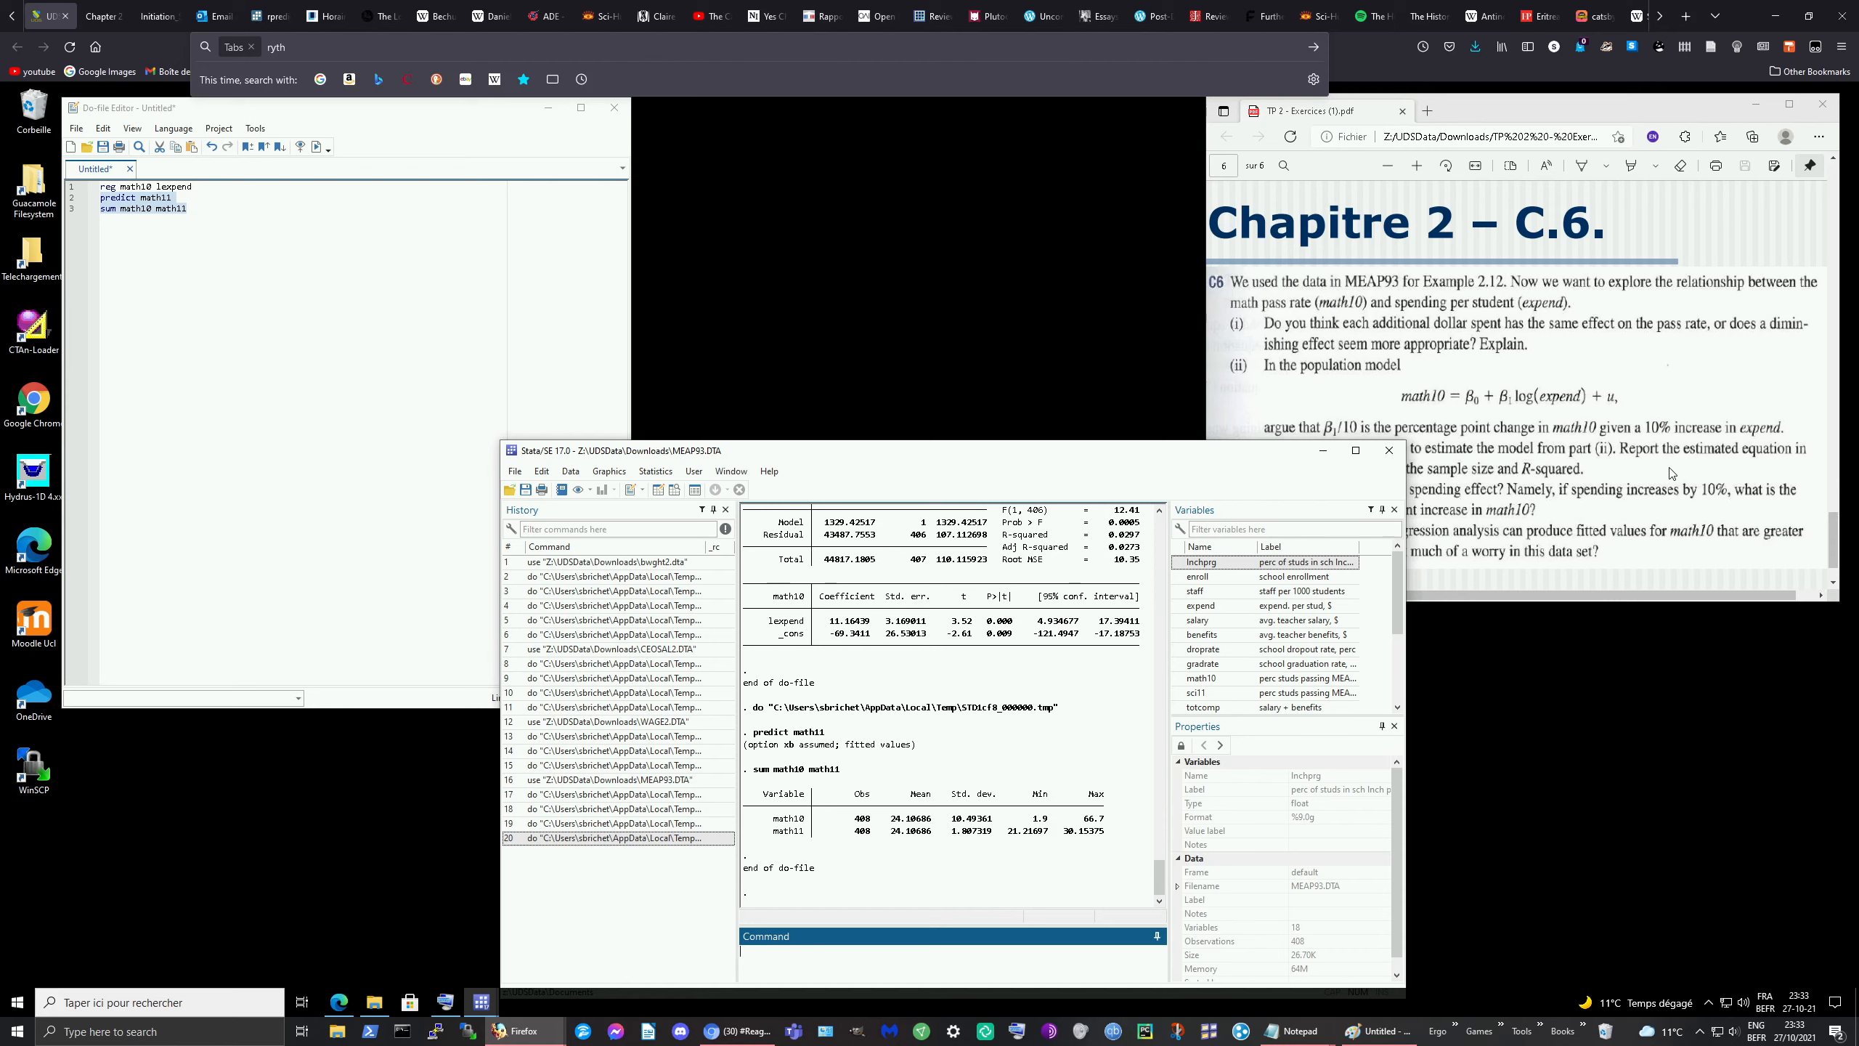
{"action": "type", "text": "m"}
Step: Google 'rythm 10' in a new tab
{"action": "left_click", "coordinate": [1686, 16]}
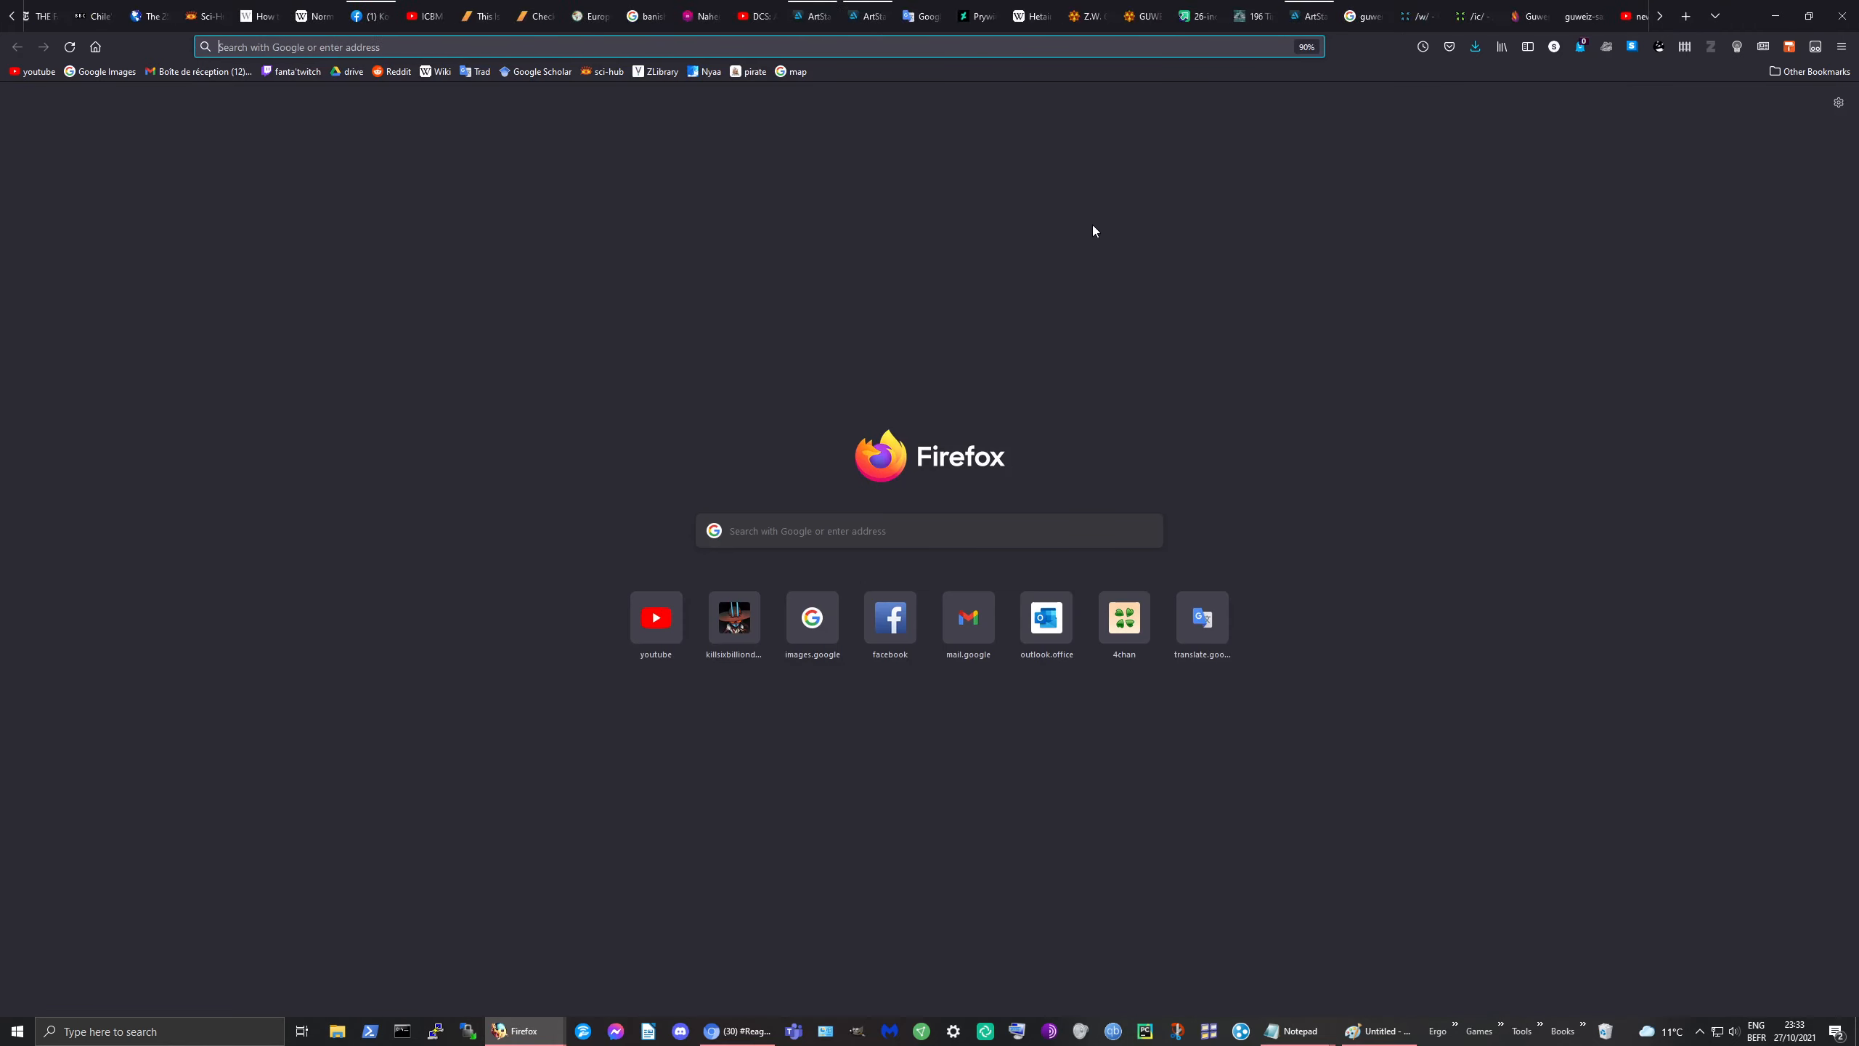
{"action": "type", "text": "rythm"}
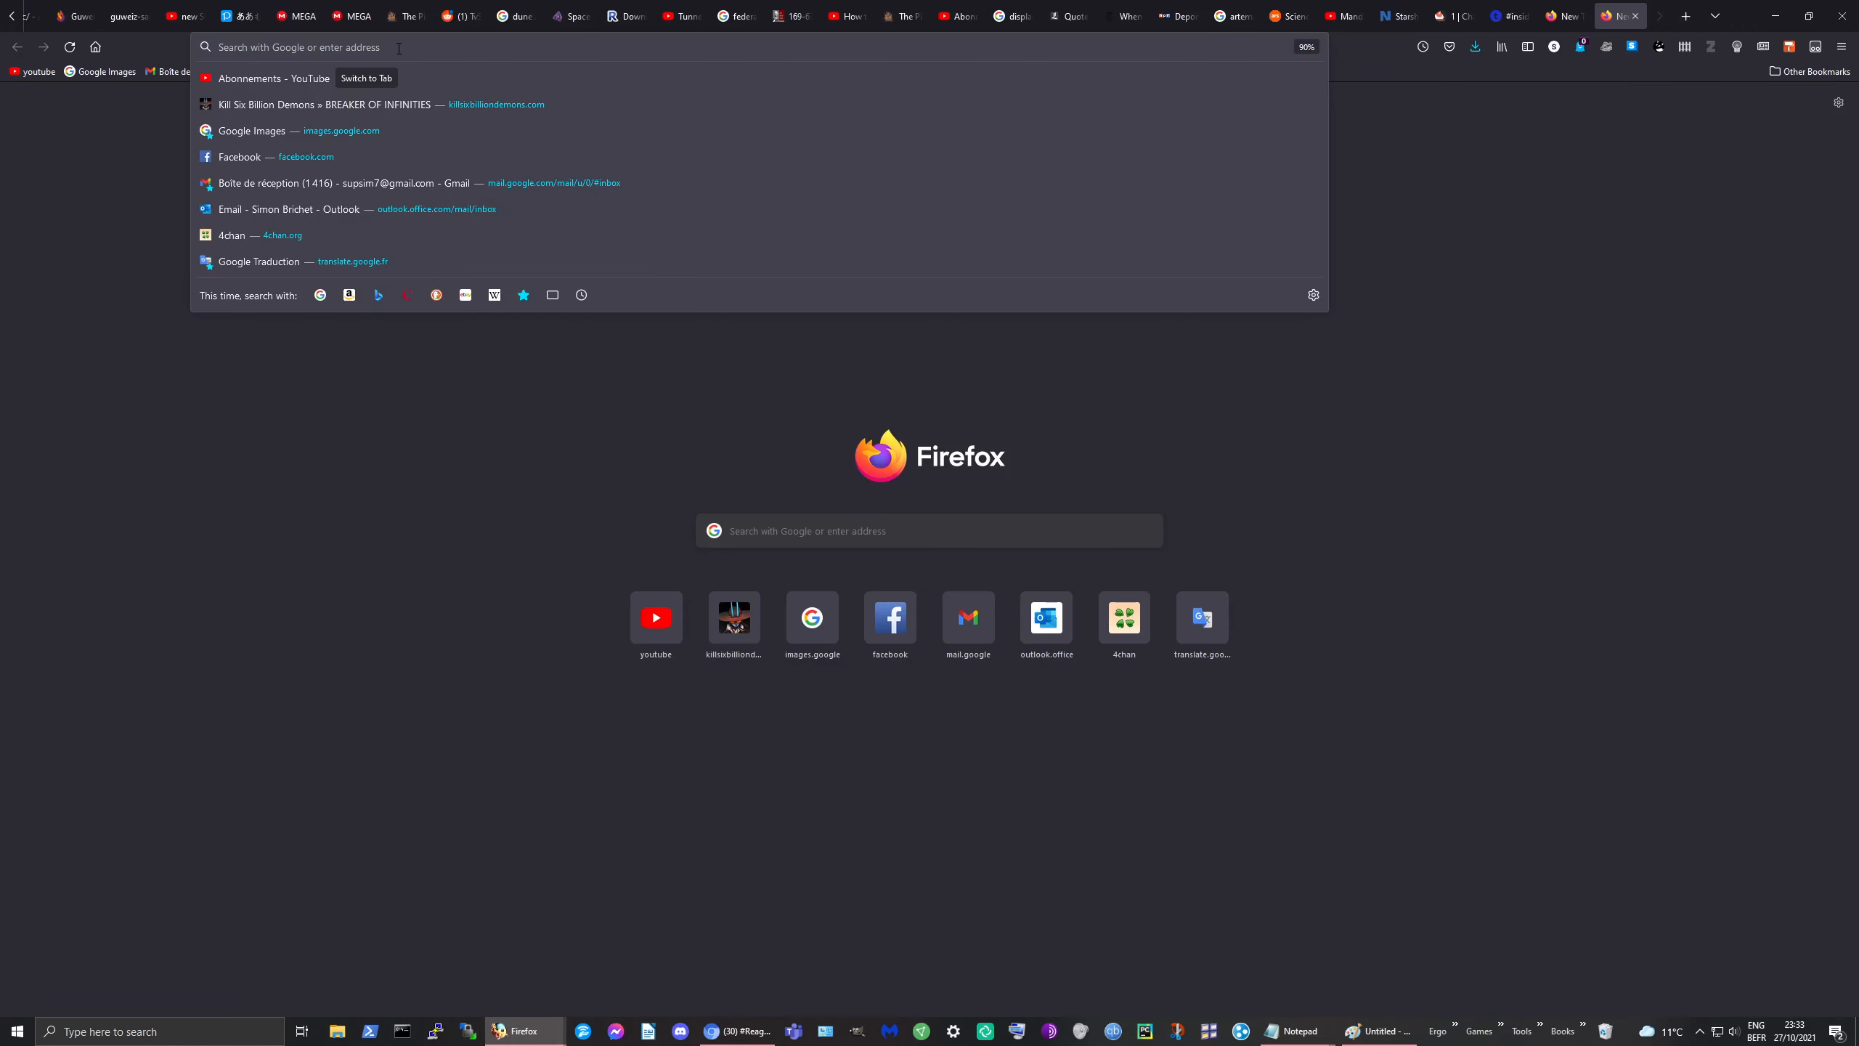
{"action": "type", "text": " 10"}
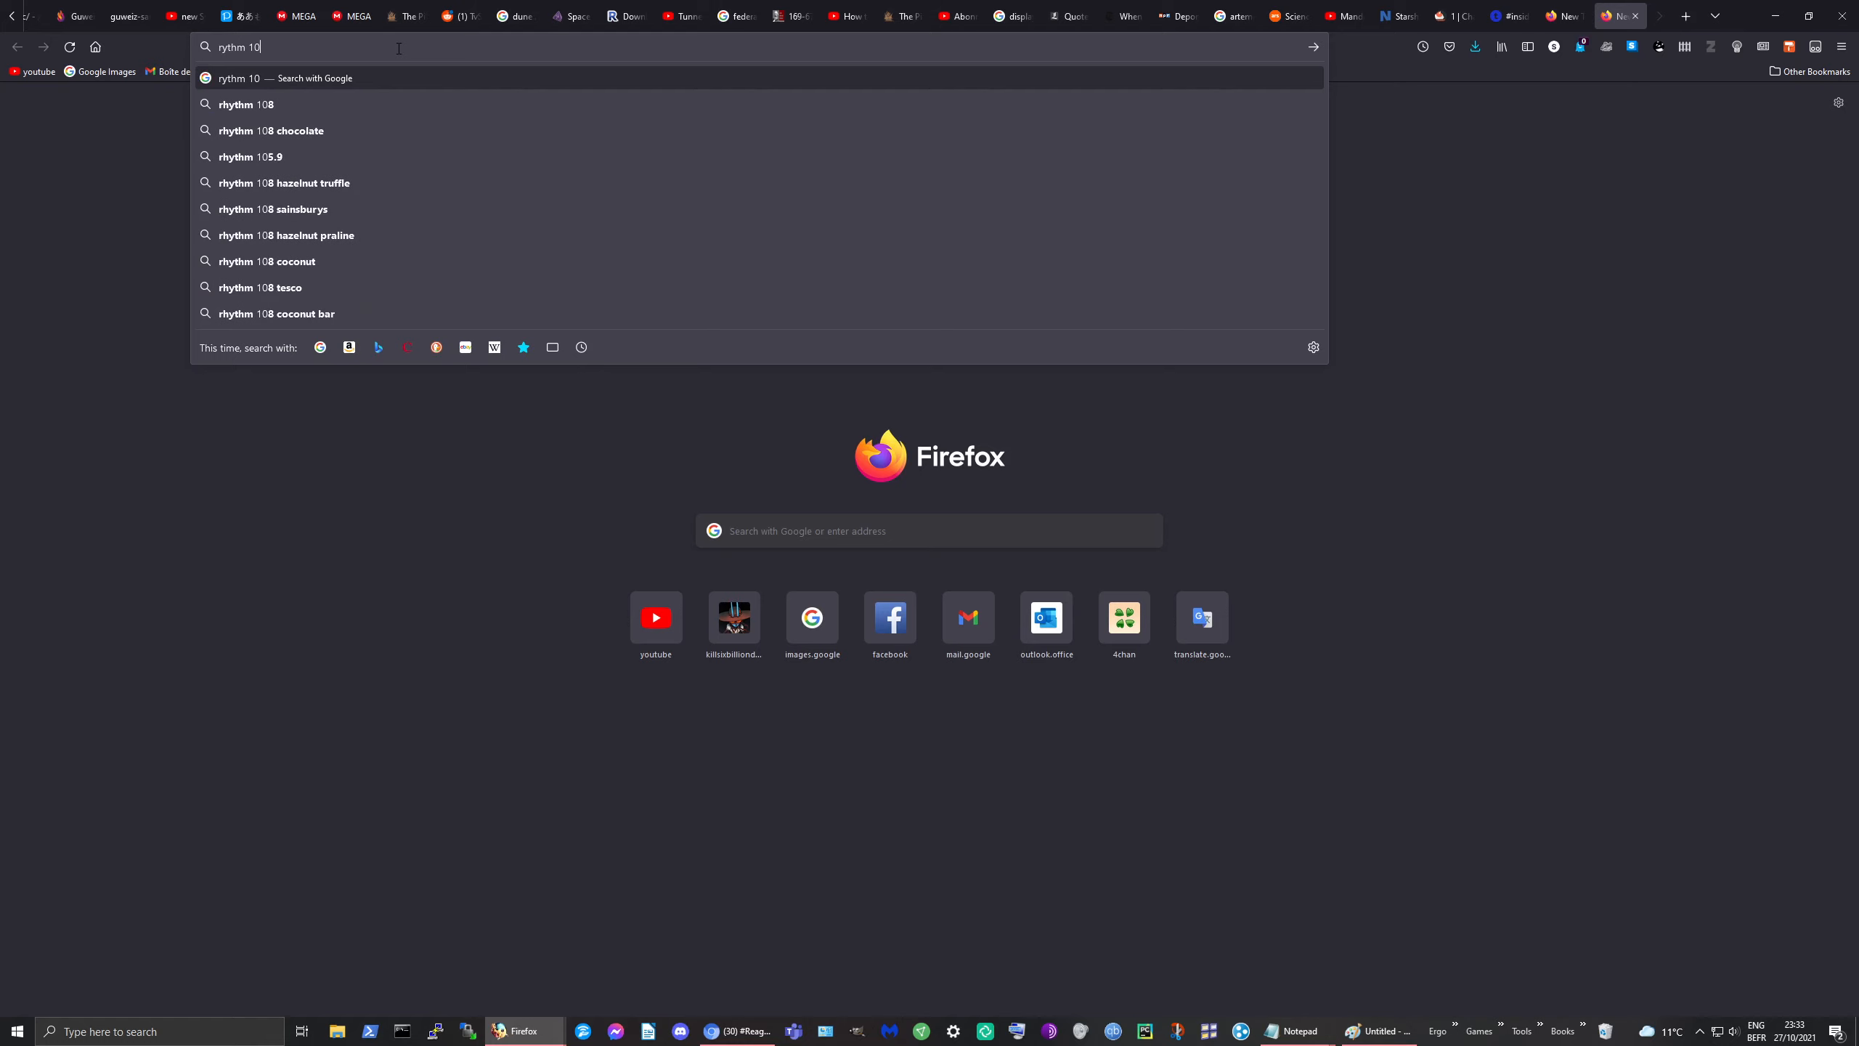
{"action": "key", "text": "Return"}
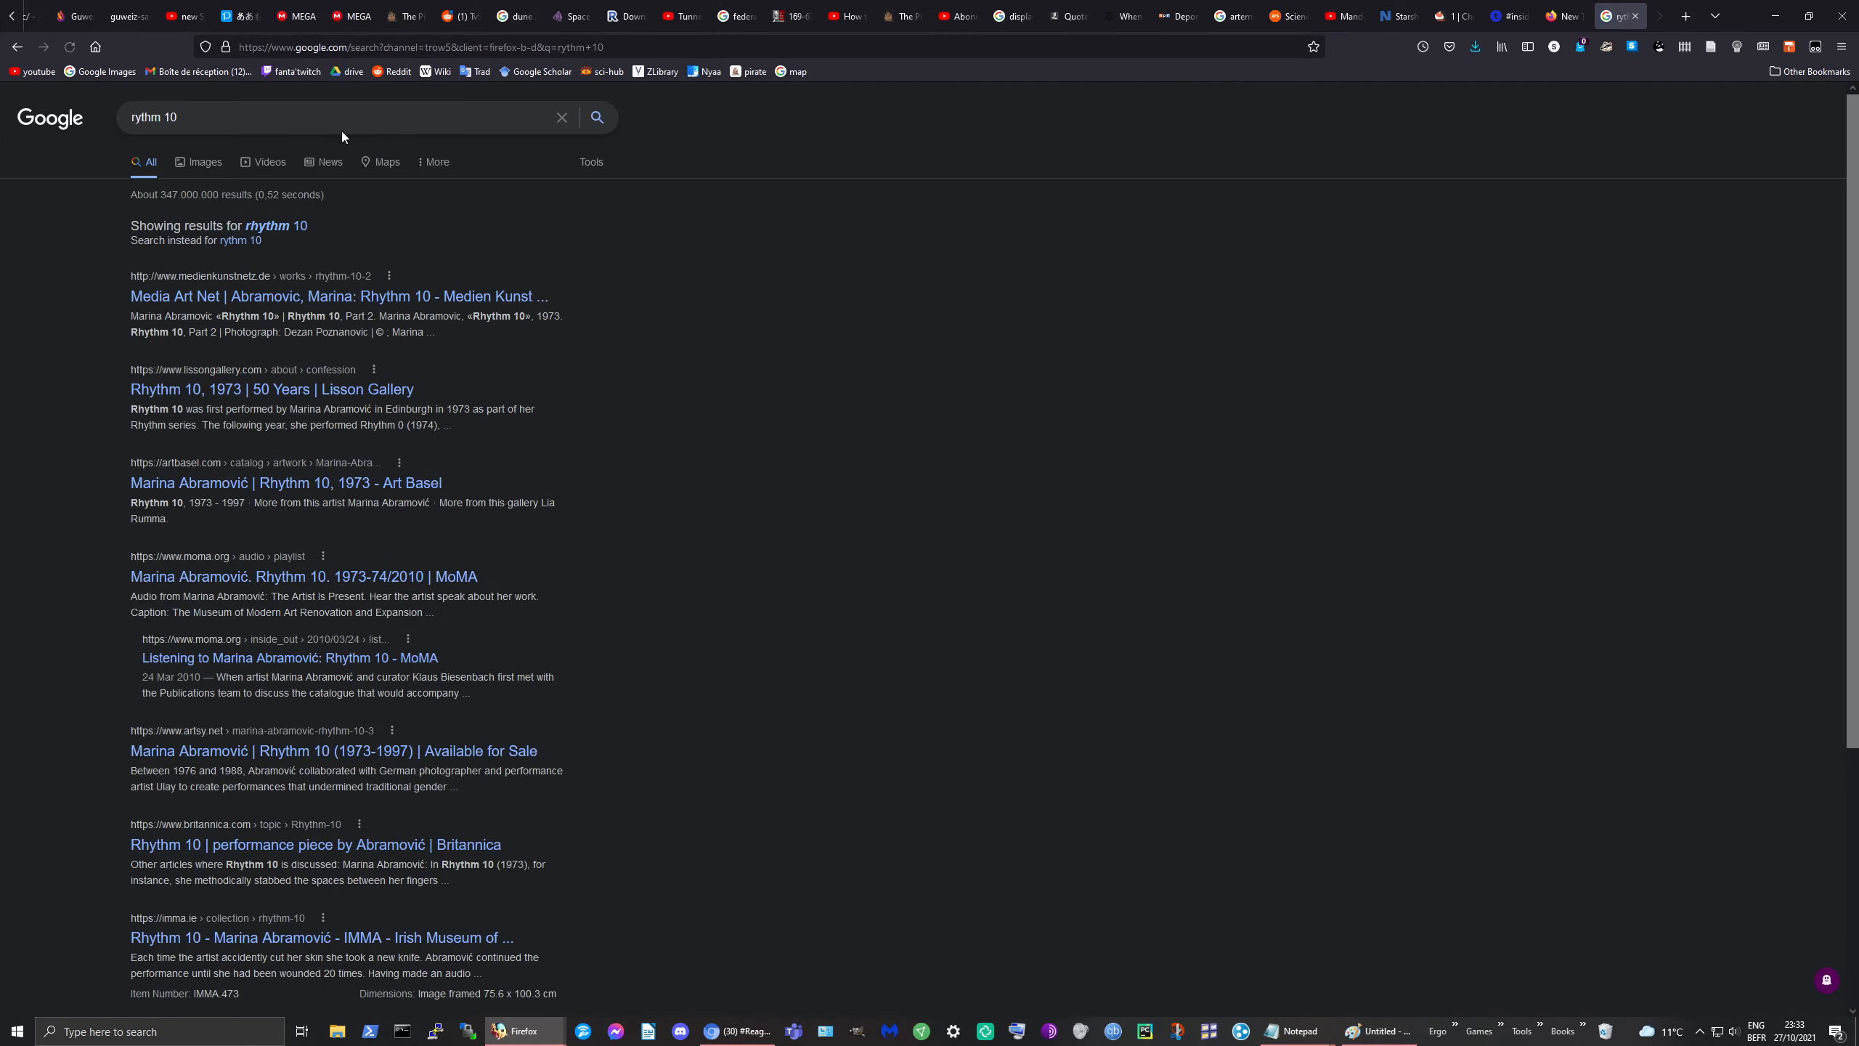
Step: Accept the 'rhythm 10' correction, switch to image results, and change the query to 'rhythm 0'
{"action": "left_click", "coordinate": [285, 226]}
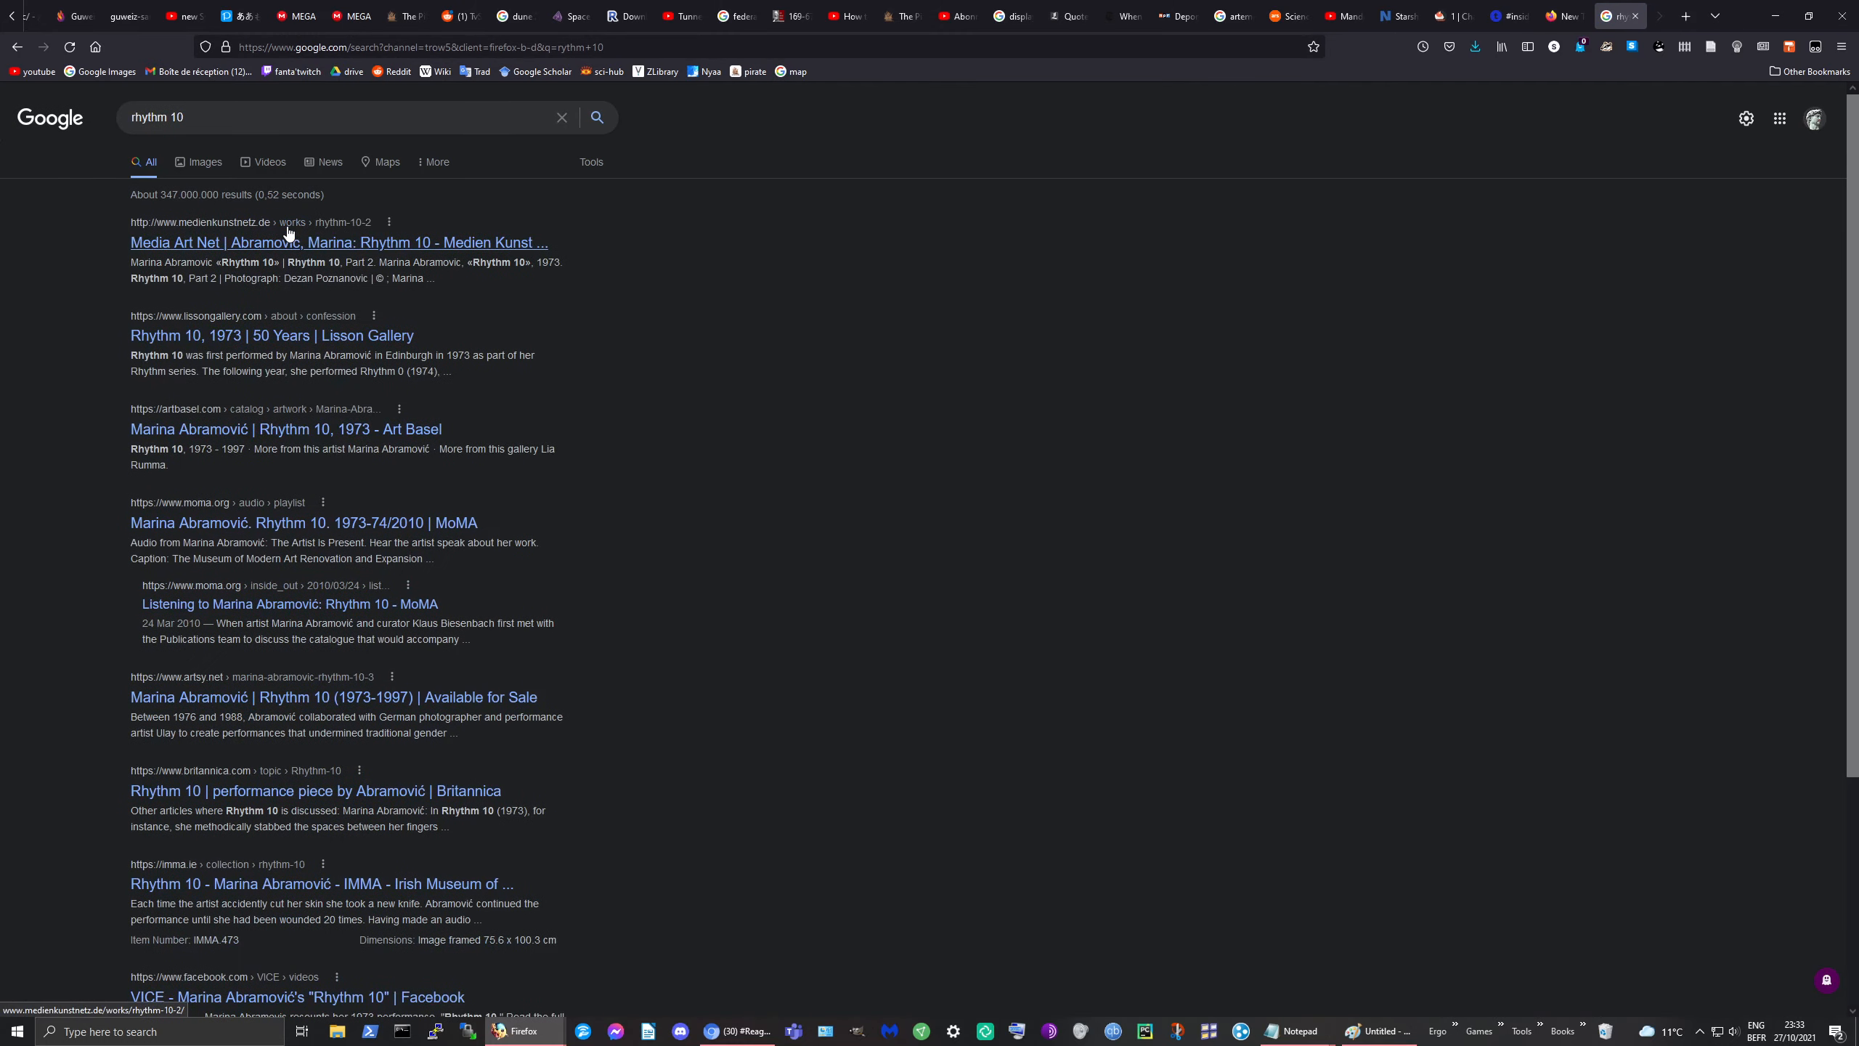
{"action": "left_click", "coordinate": [215, 167]}
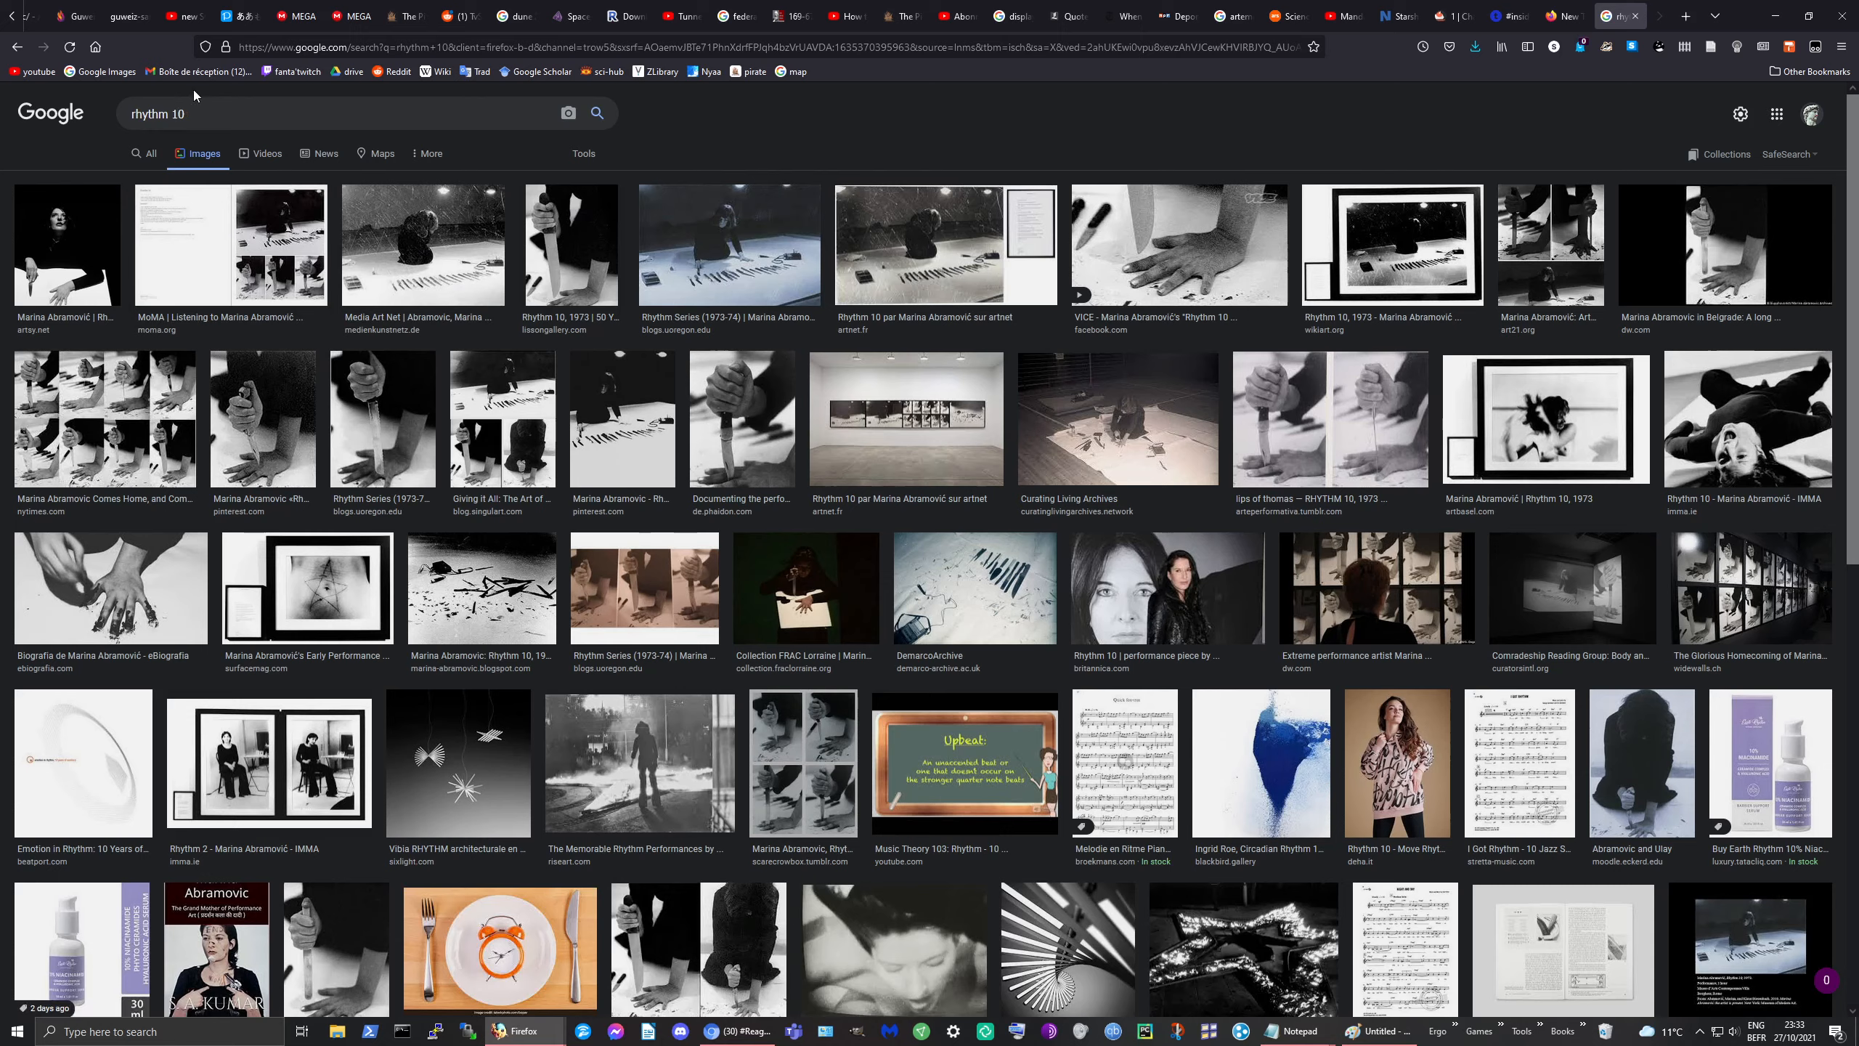
{"action": "left_click", "coordinate": [206, 114]}
{"action": "key", "text": "BackSpace"}
{"action": "key", "text": "BackSpace"}
{"action": "key", "text": "BackSpace"}
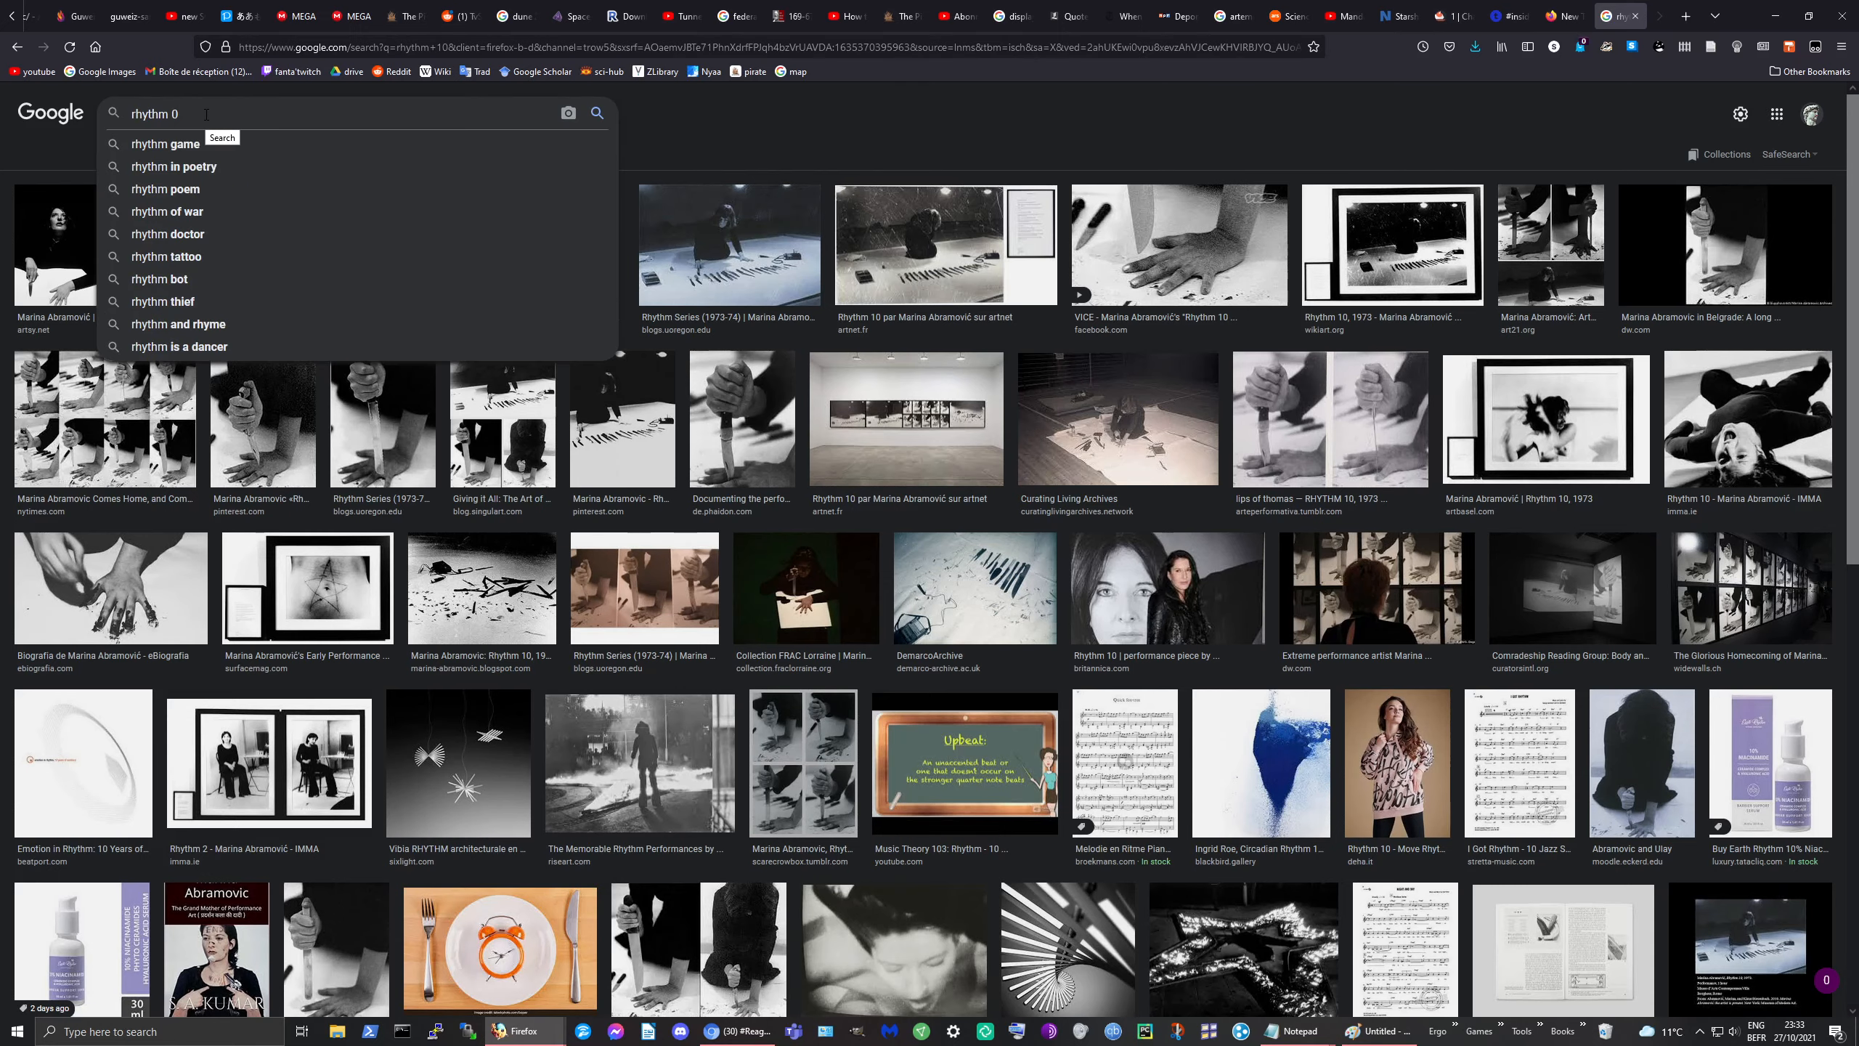
{"action": "key", "text": "Return"}
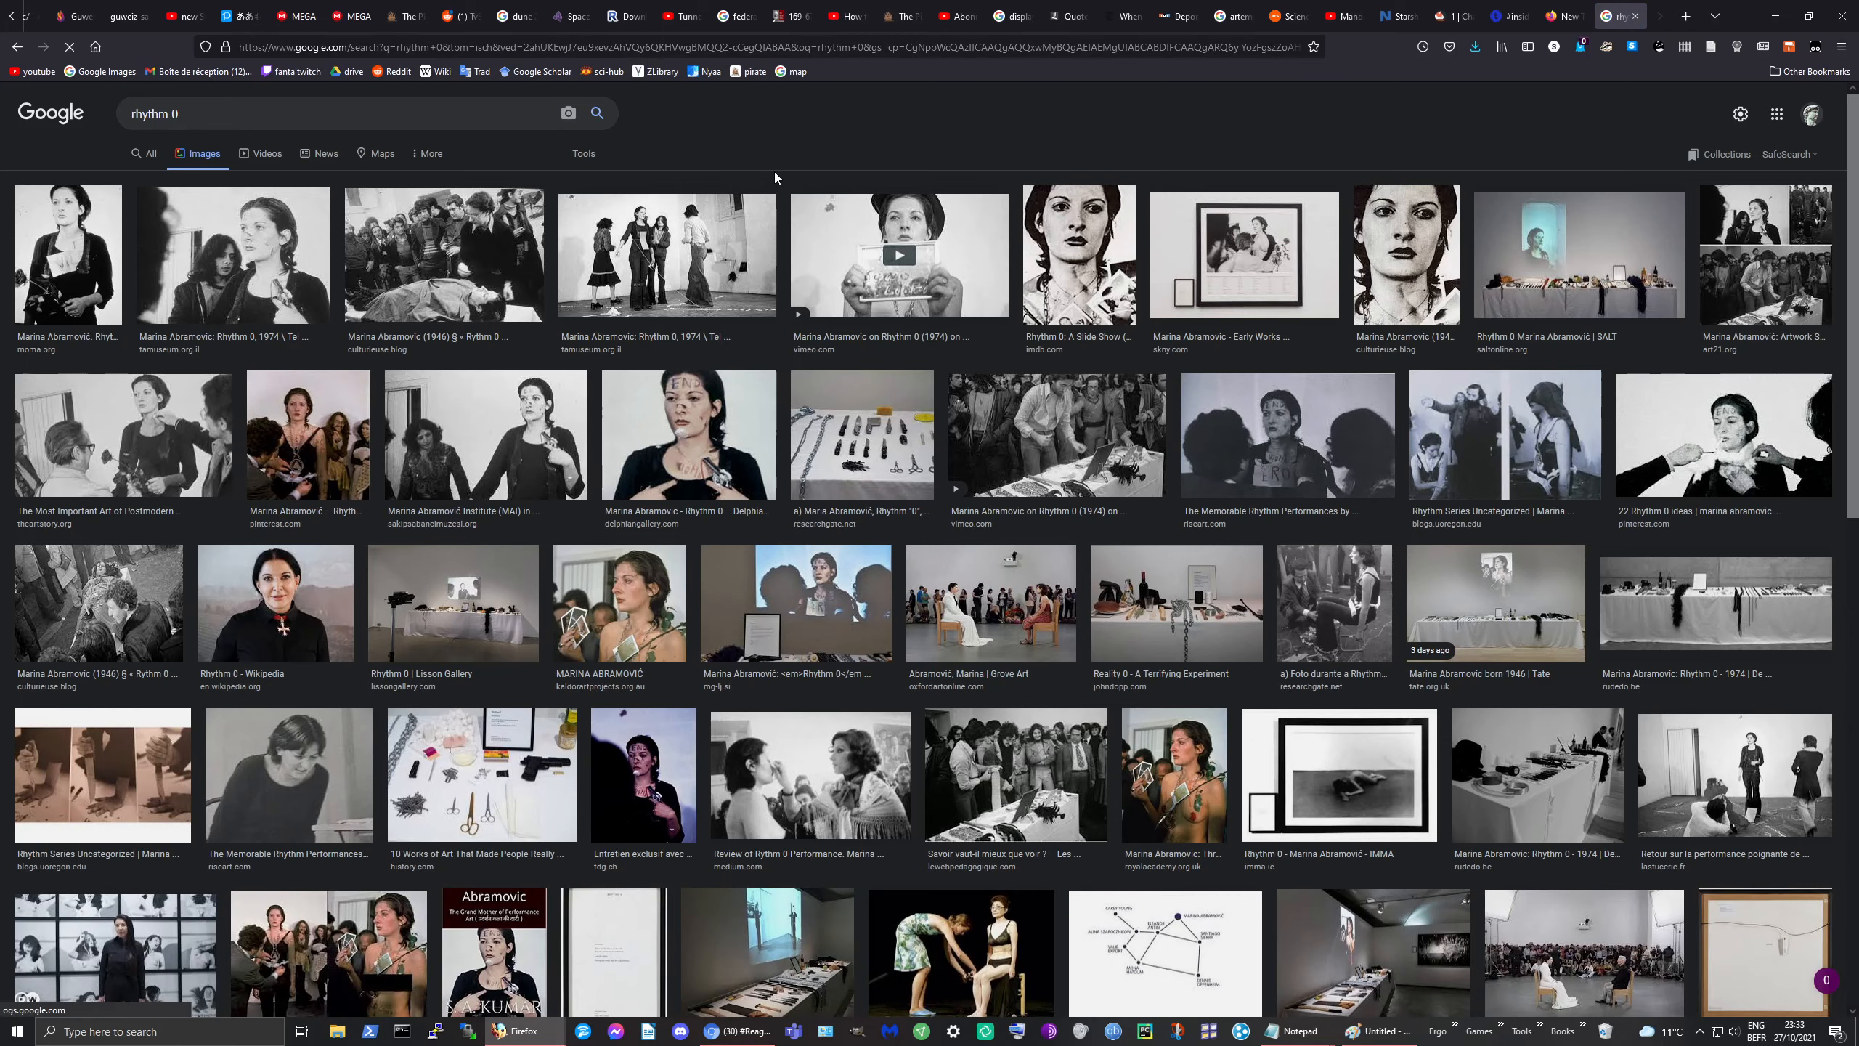
Step: Preview several 'rhythm 0' images, ending on the Istanbul institute photo
{"action": "left_click", "coordinate": [462, 228]}
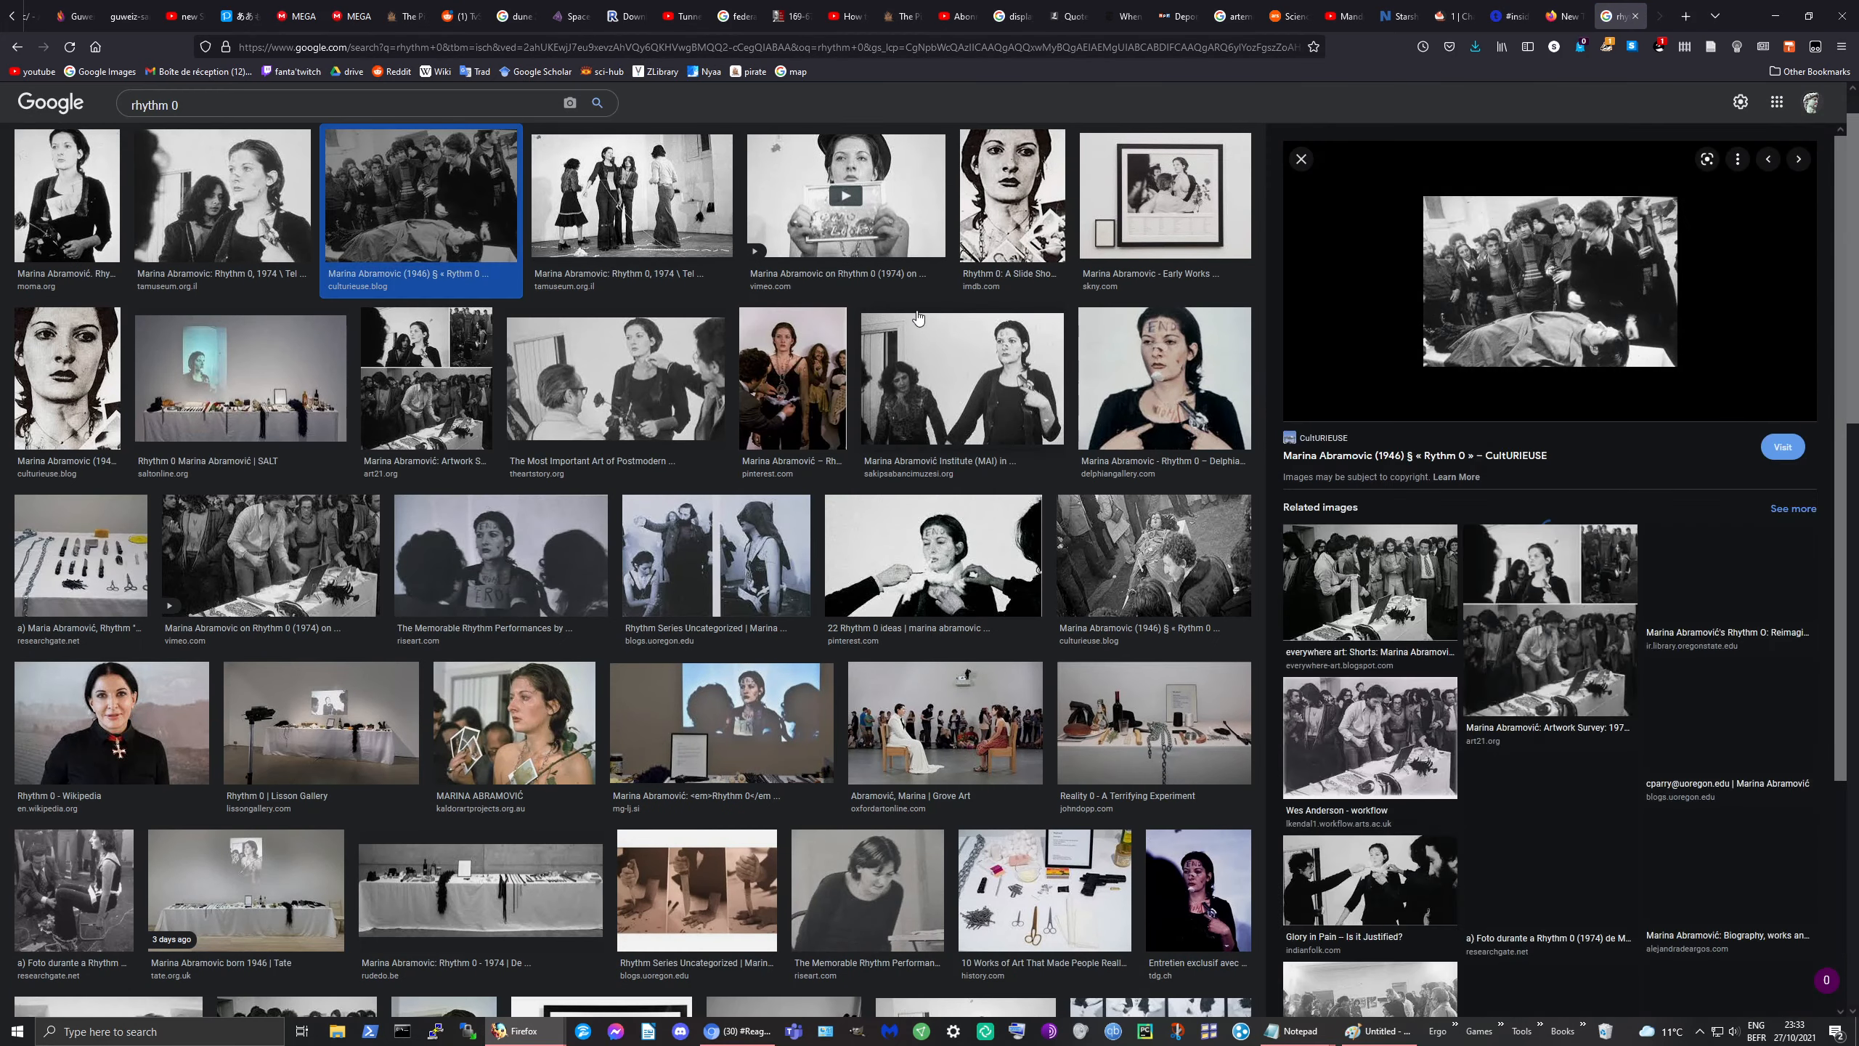
{"action": "left_click", "coordinate": [438, 385]}
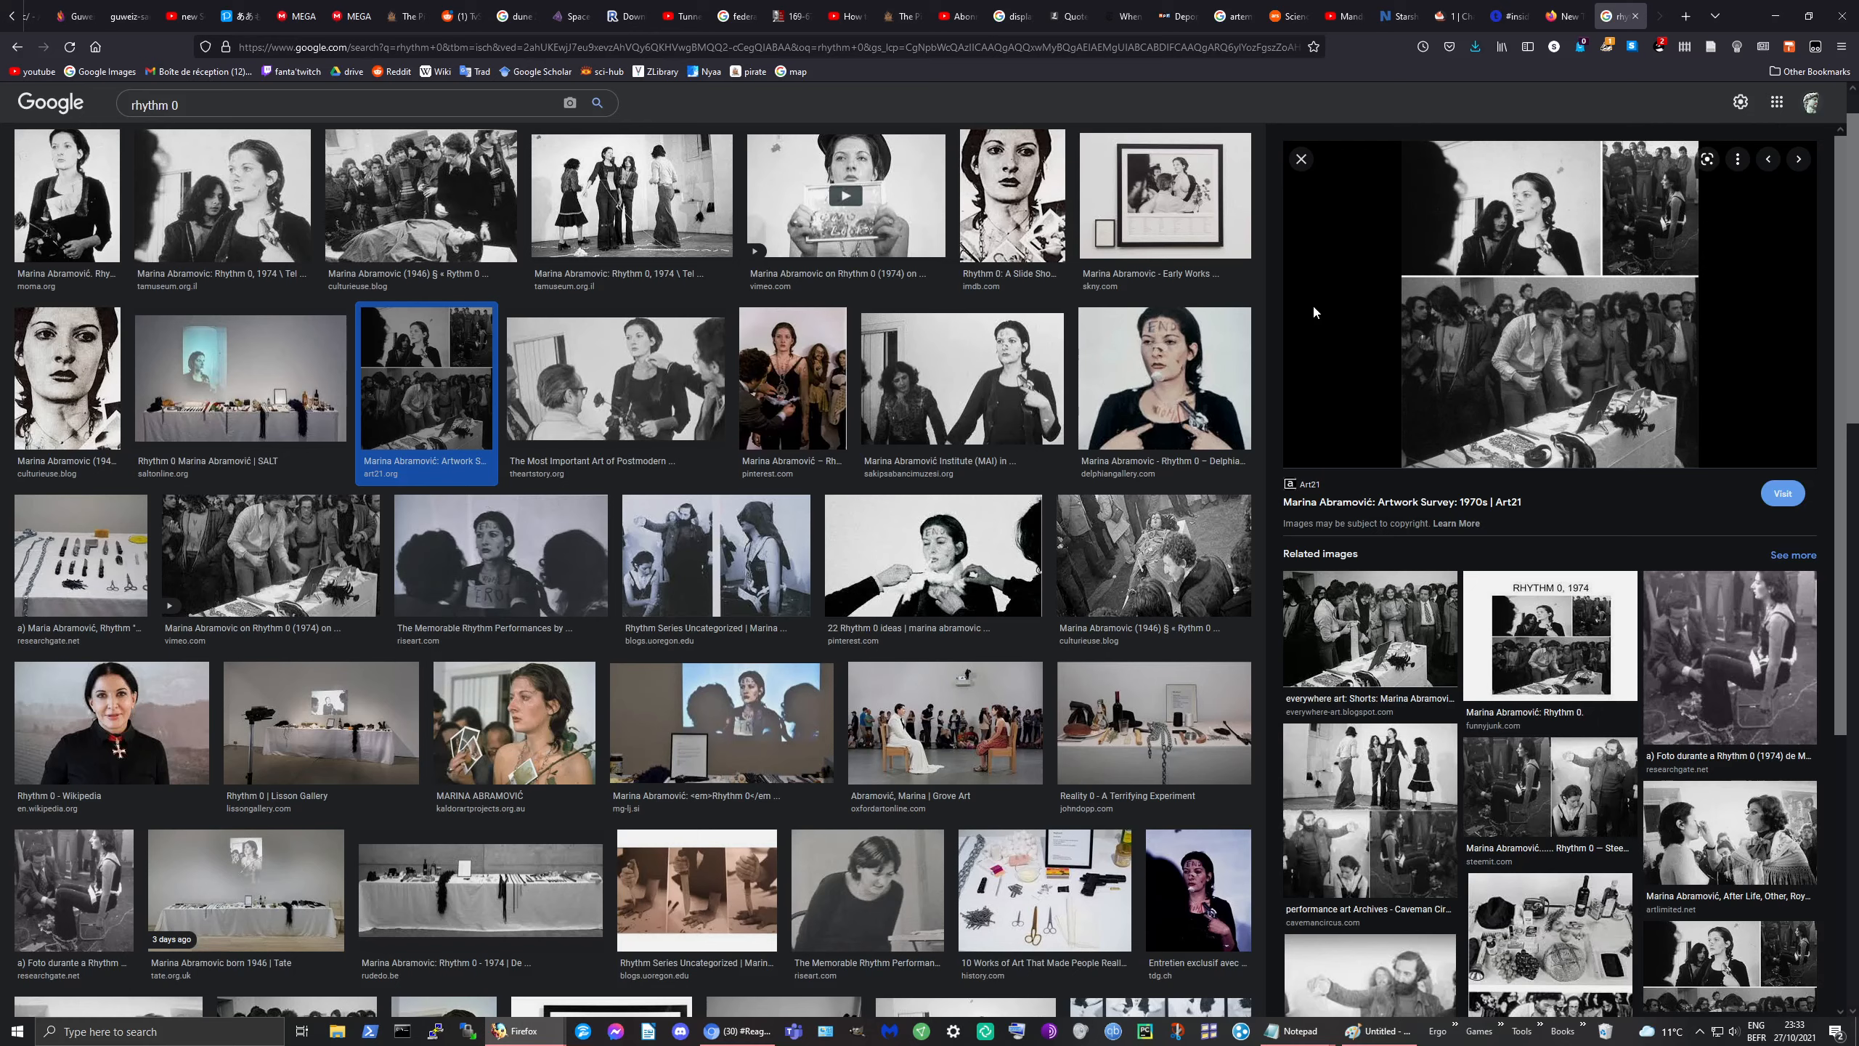
{"action": "left_click", "coordinate": [690, 384]}
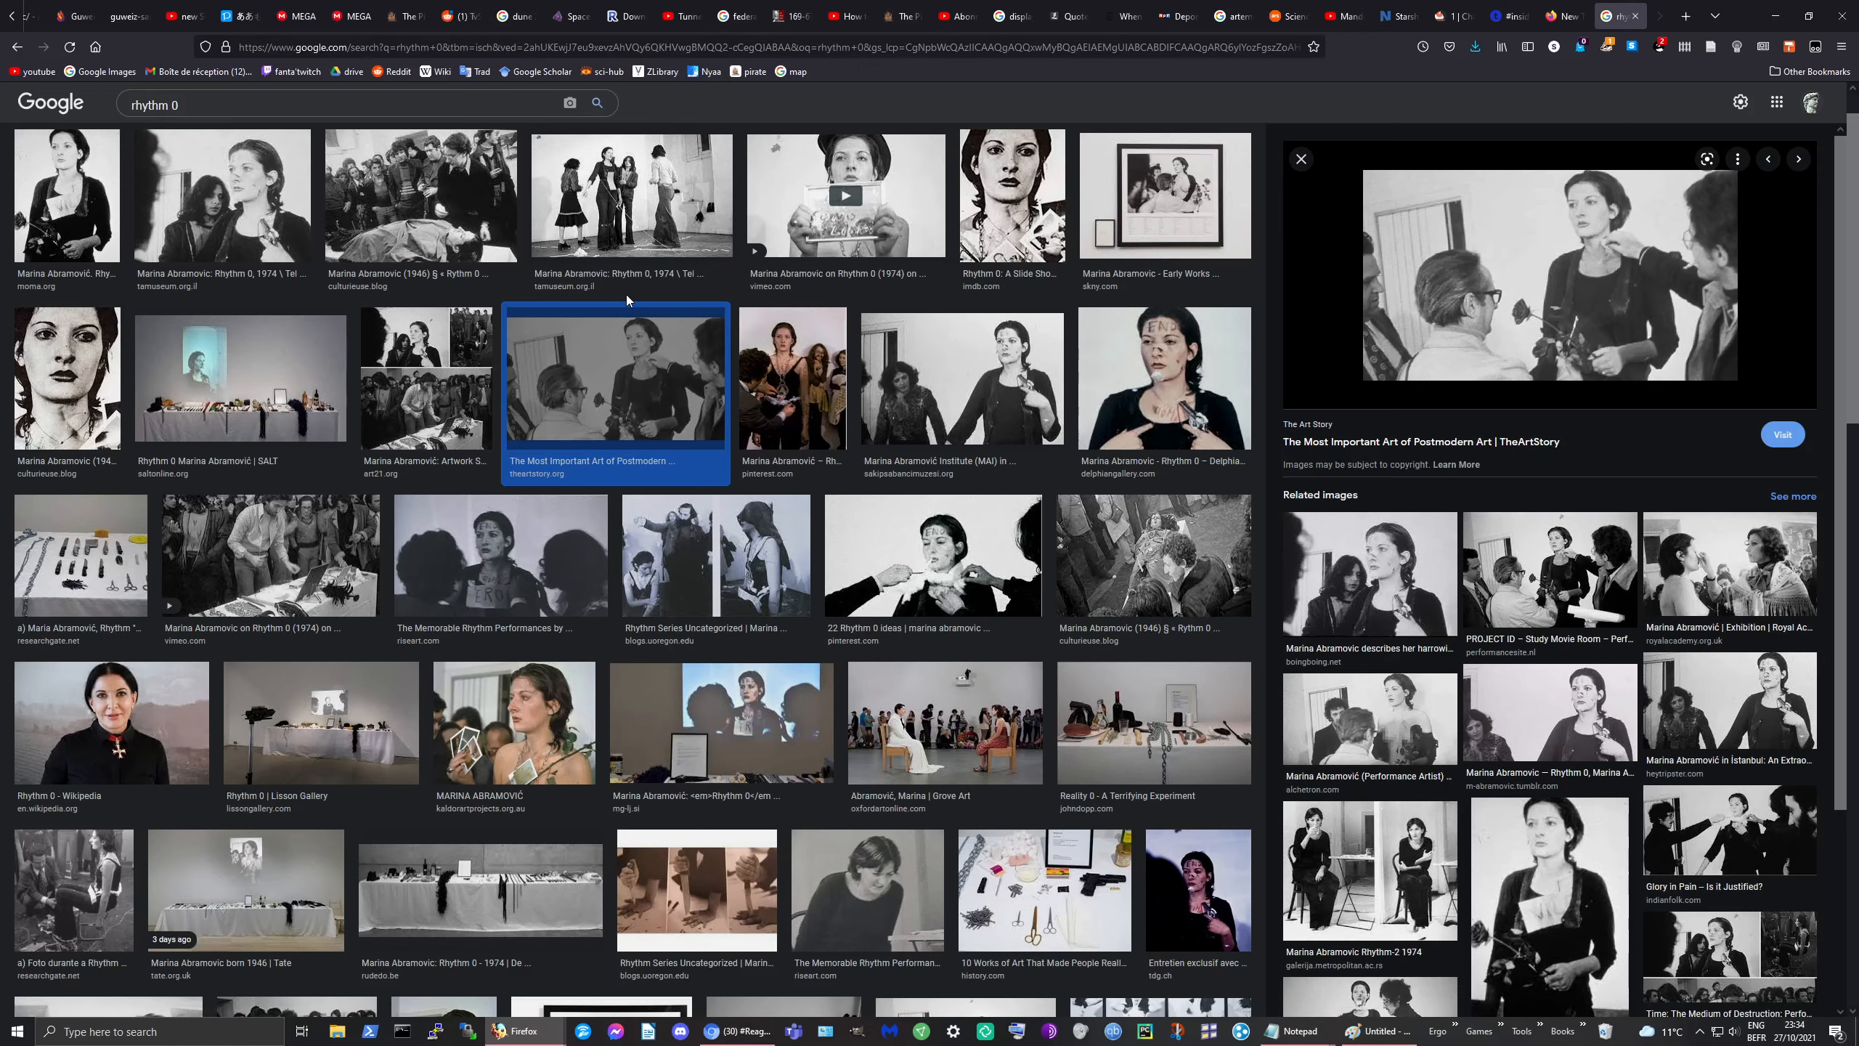
{"action": "scroll", "coordinate": [626, 293], "scroll_direction": "down", "scroll_amount": 1}
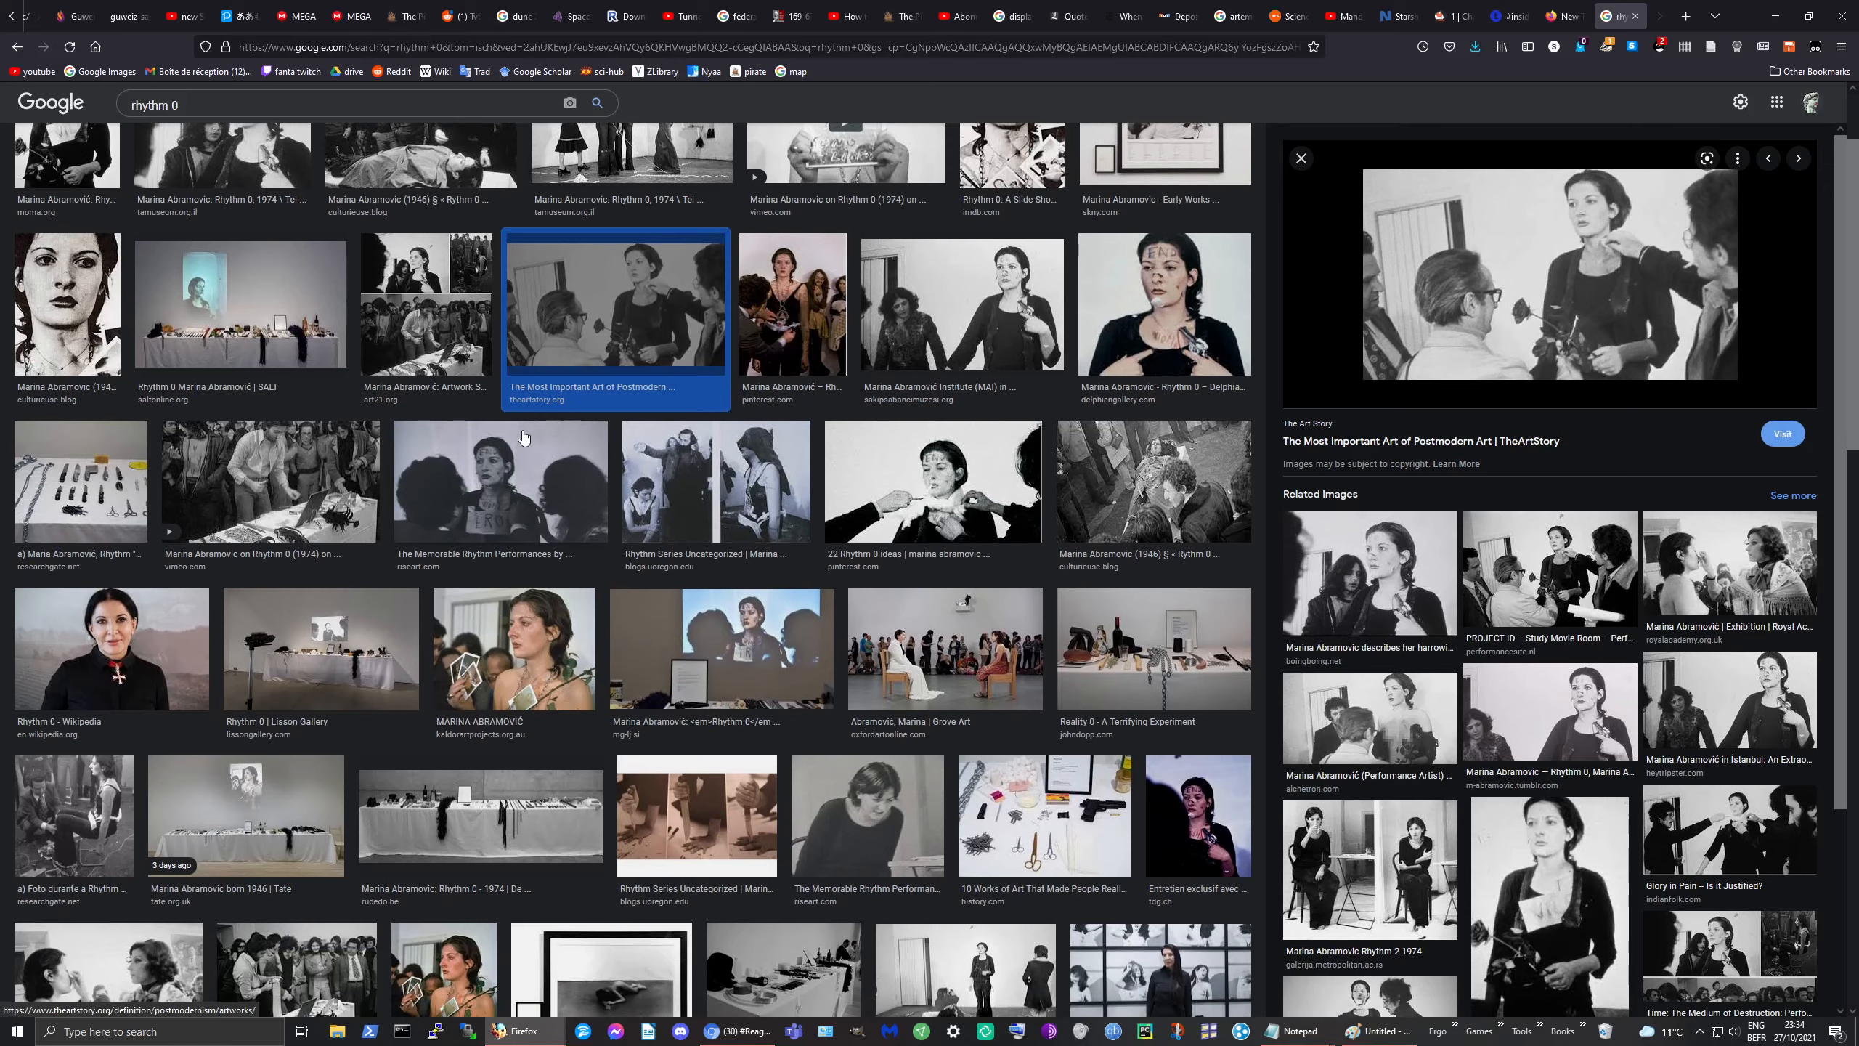
{"action": "left_click", "coordinate": [535, 649]}
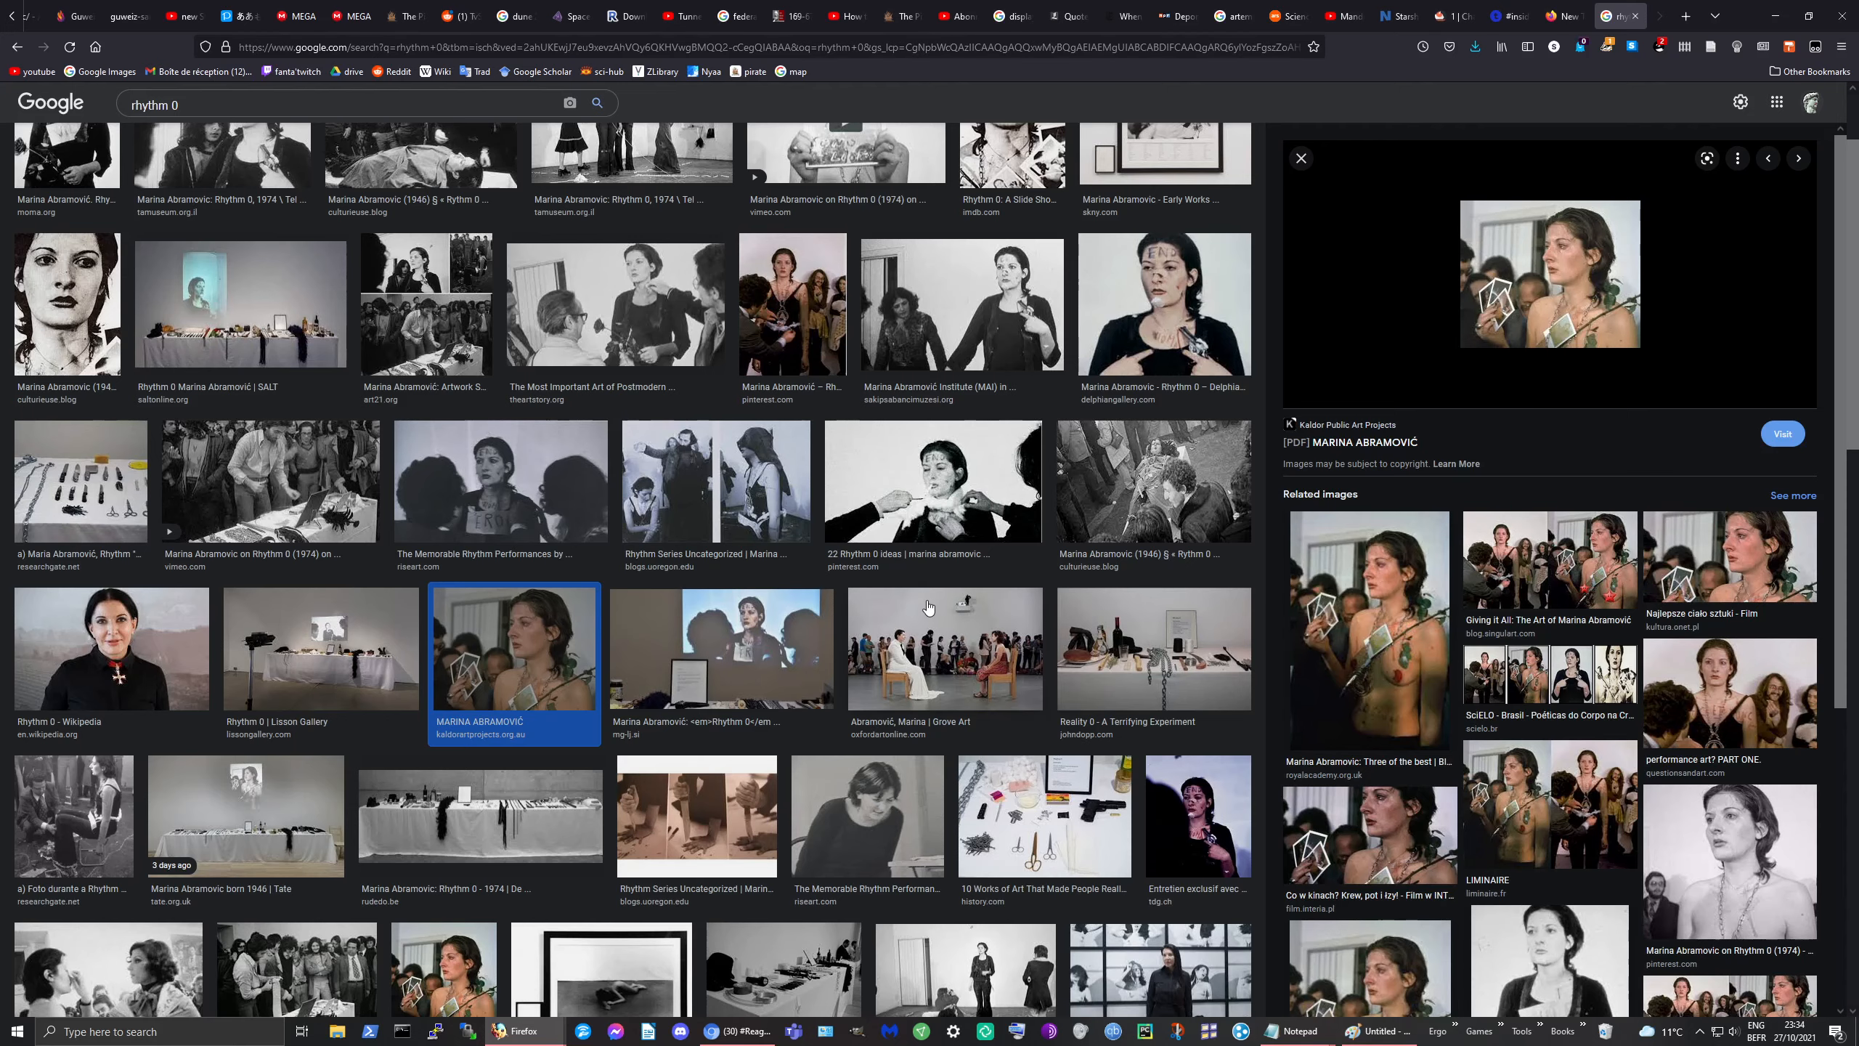
{"action": "scroll", "coordinate": [929, 609], "scroll_direction": "up", "scroll_amount": 2}
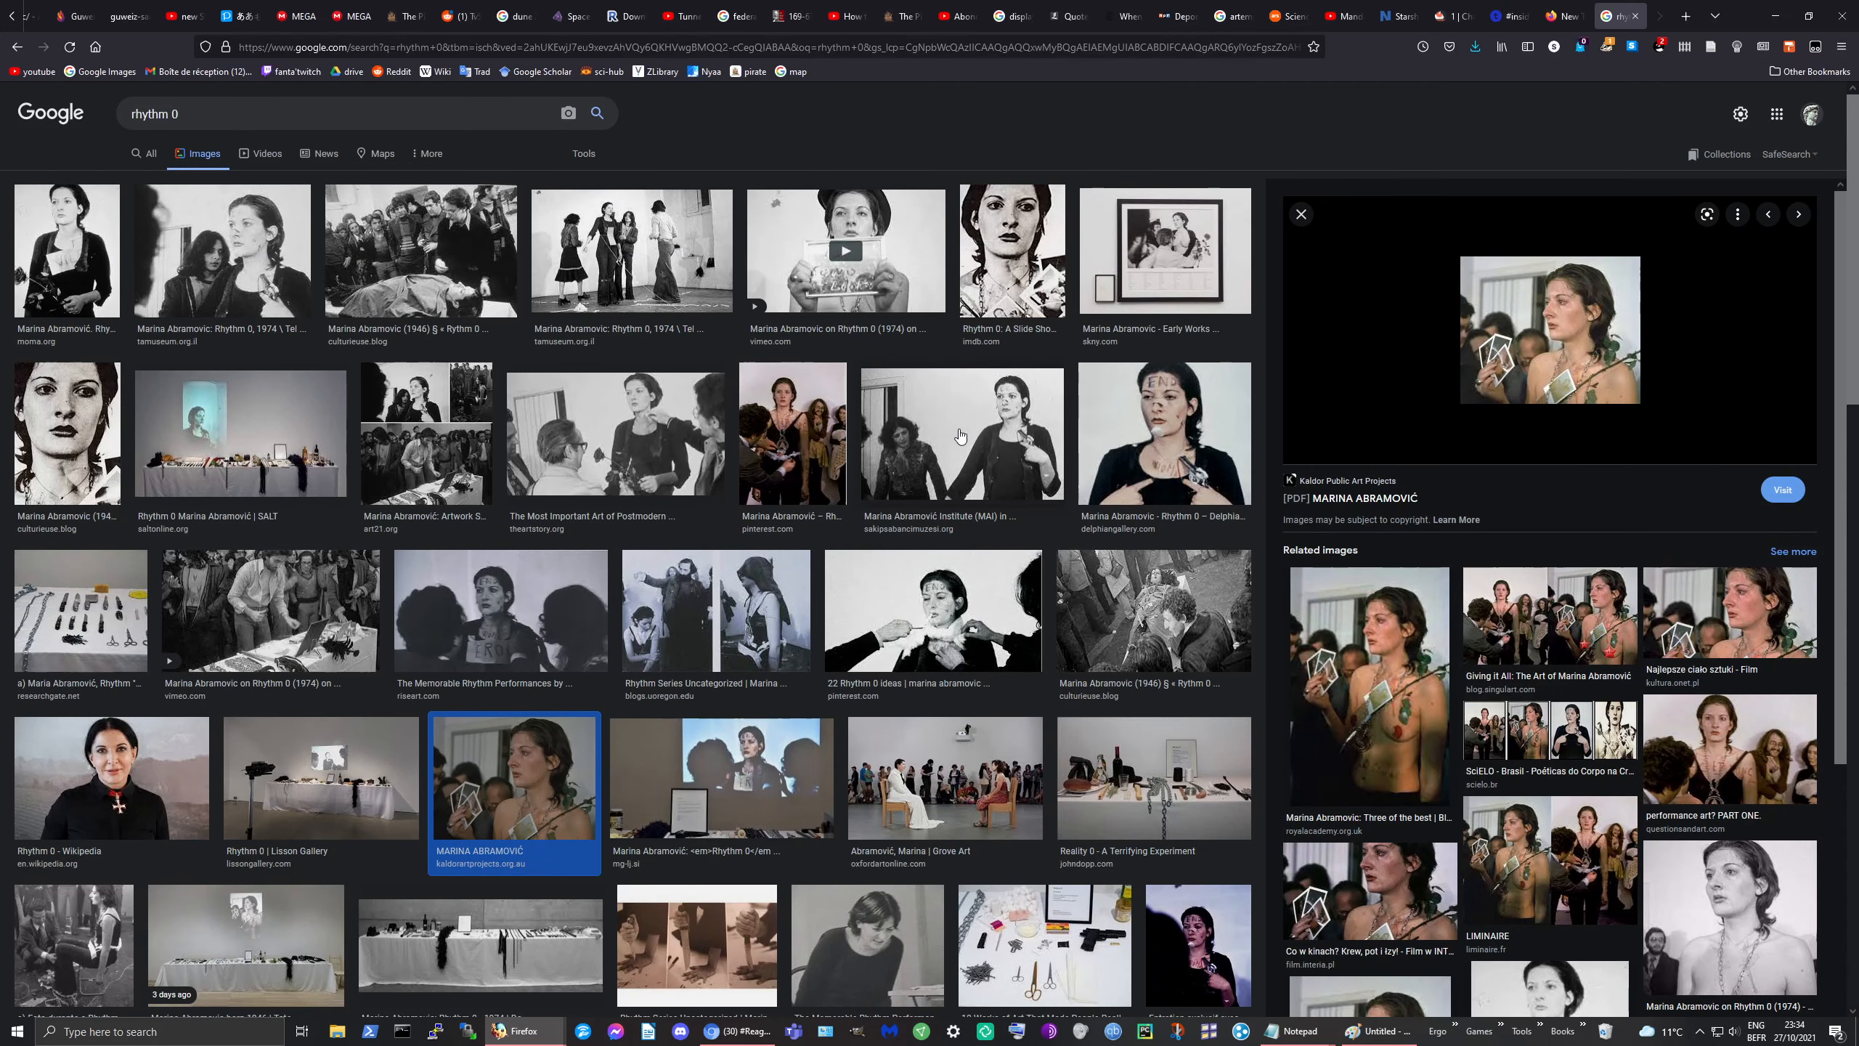
{"action": "left_click", "coordinate": [959, 437]}
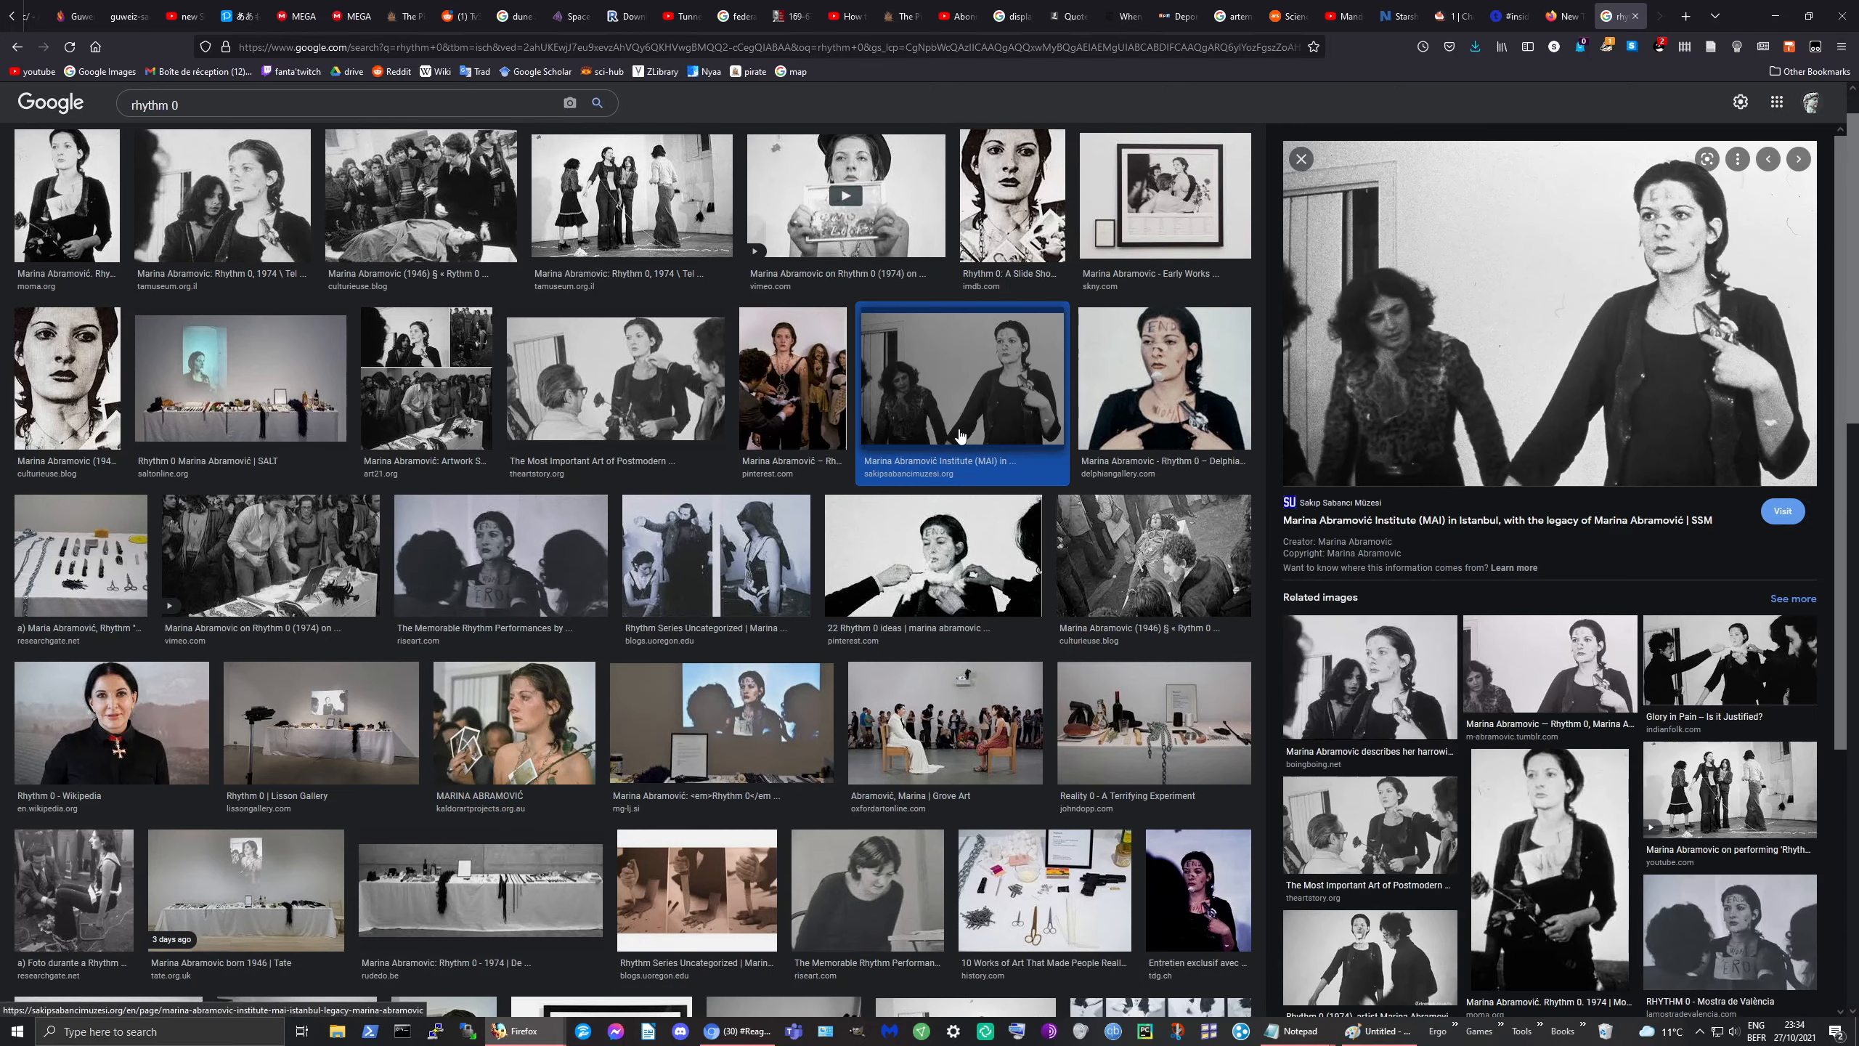